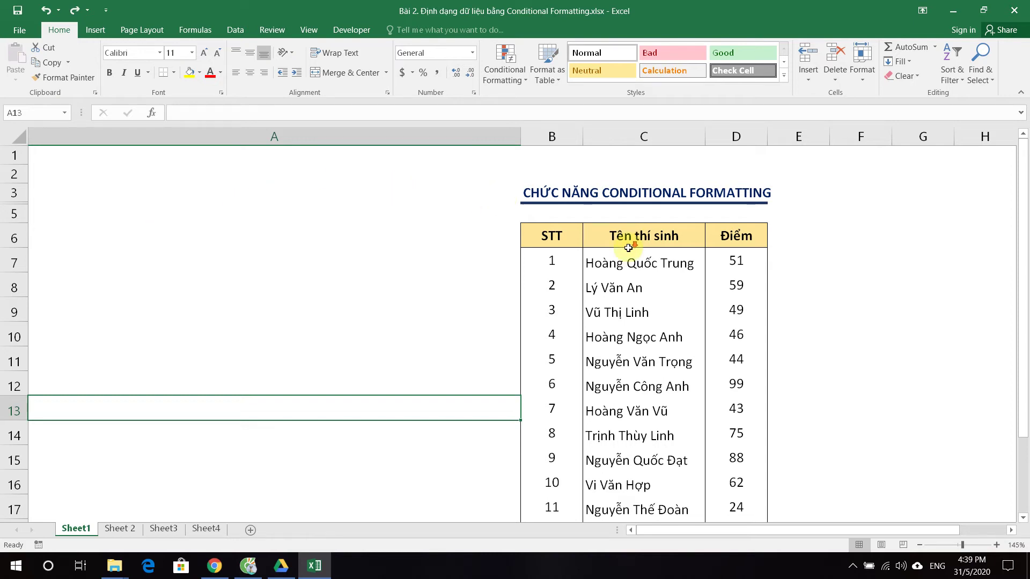
Step: Type the note 'Câu 1: tô màu vàng cho những ô nào > 50' into cell A7, correcting typos
scroll(609, 239, "down", 1)
mouse_move(553, 189)
left_mouse_down()
mouse_move(514, 242)
mouse_move(736, 477)
left_mouse_up()
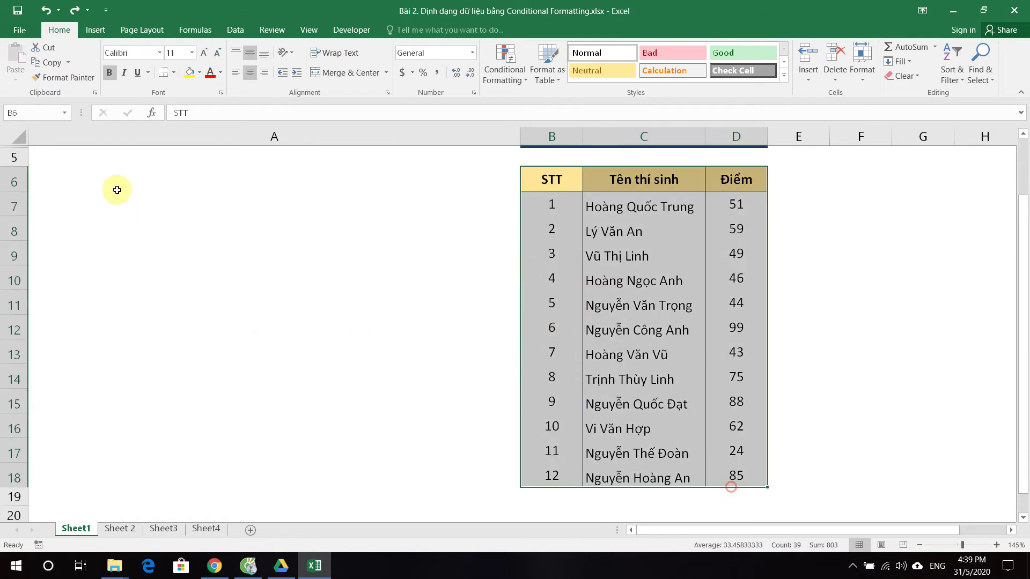
double_click(110, 205)
type("CAAU")
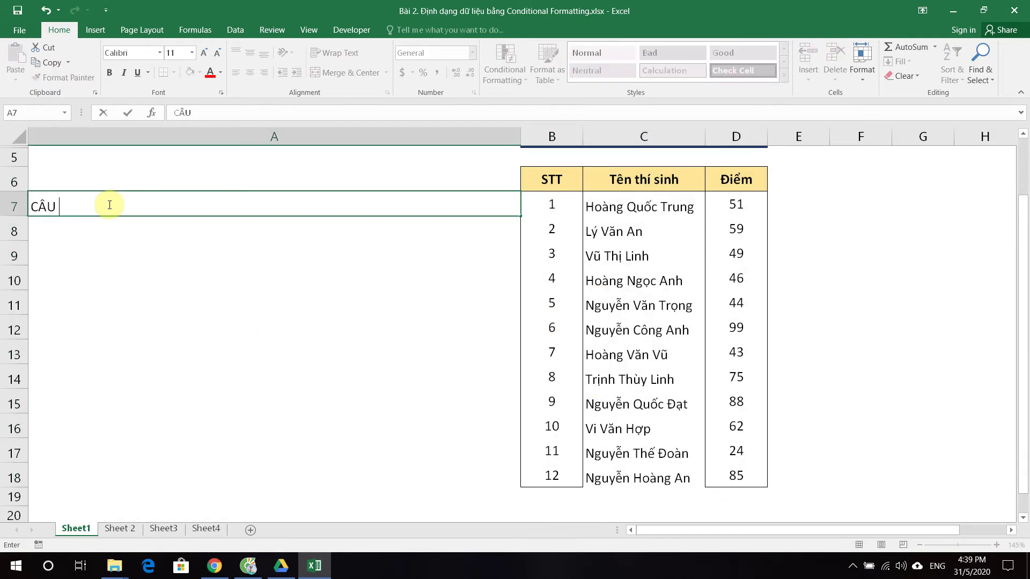
key("BackSpace")
key("BackSpace")
type("âu 1:")
type(" tô màu v")
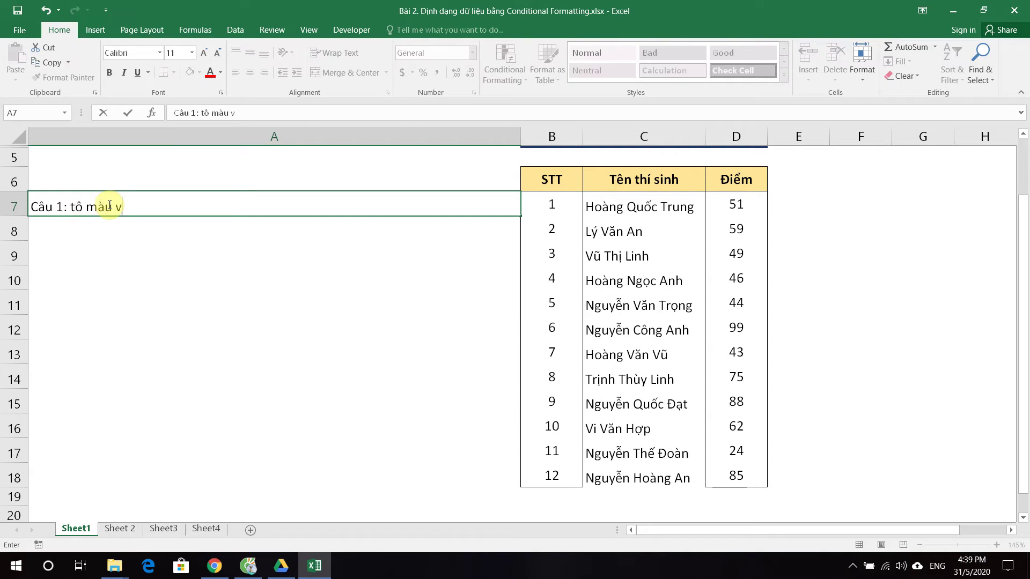
type("àngcho nhuững")
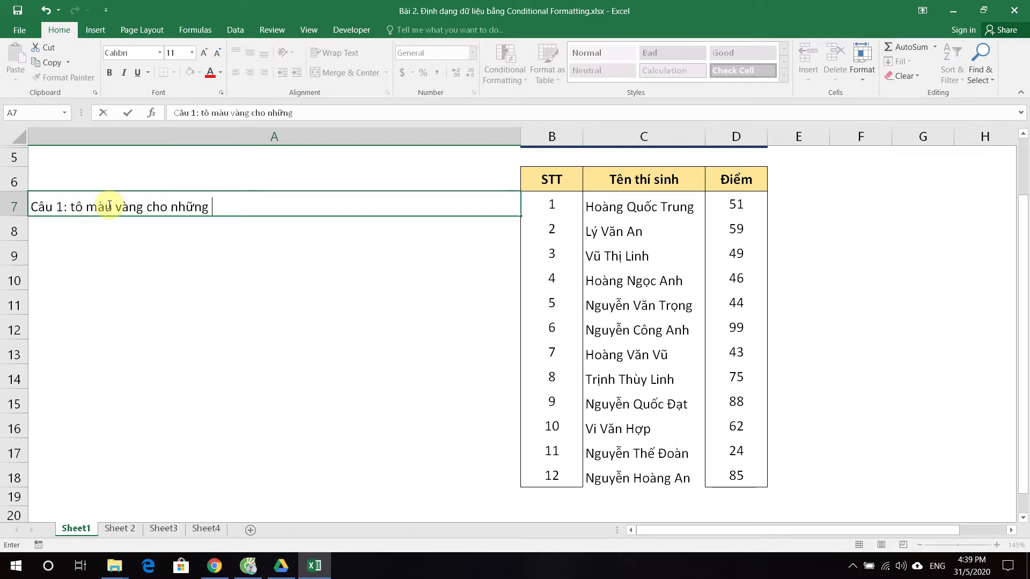
type(" ô nào ?")
key("BackSpace")
type("> 50")
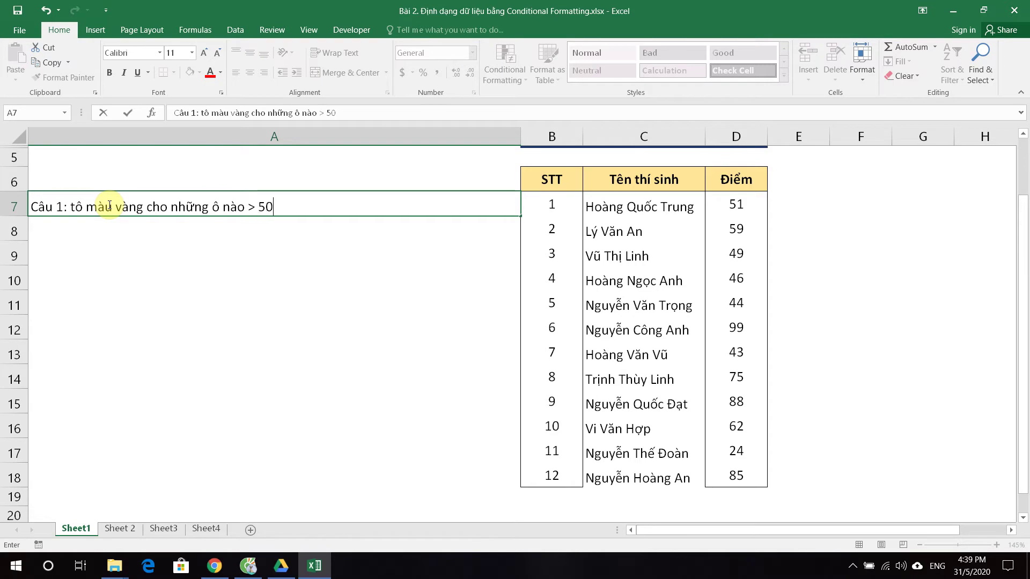
key("Return")
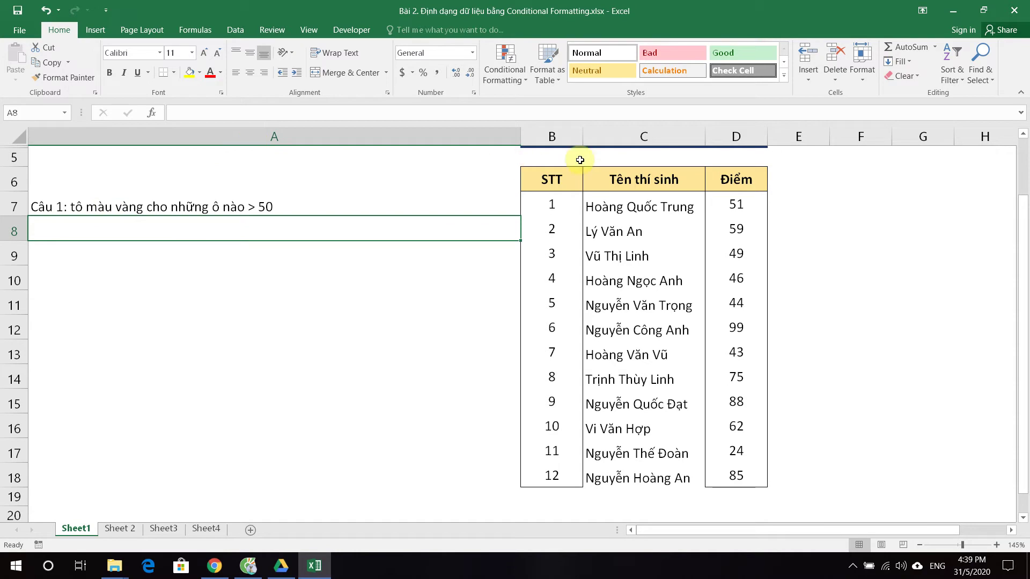
Step: Select the Điểm scores D7:D18 and start a Greater Than rule with threshold 50
left_click_drag(736, 204, 735, 450)
left_click_drag(592, 364, 738, 477)
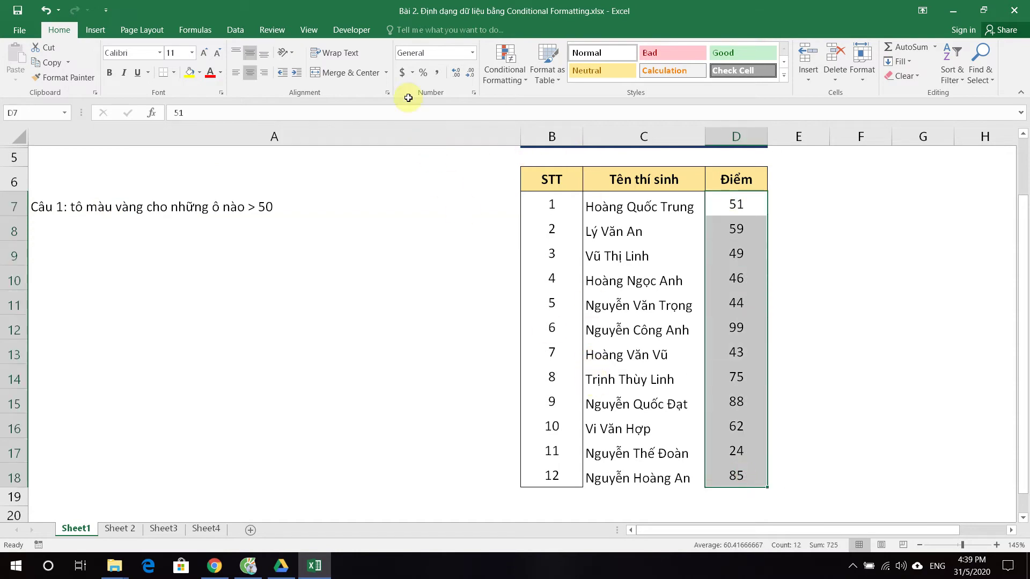
left_click(504, 79)
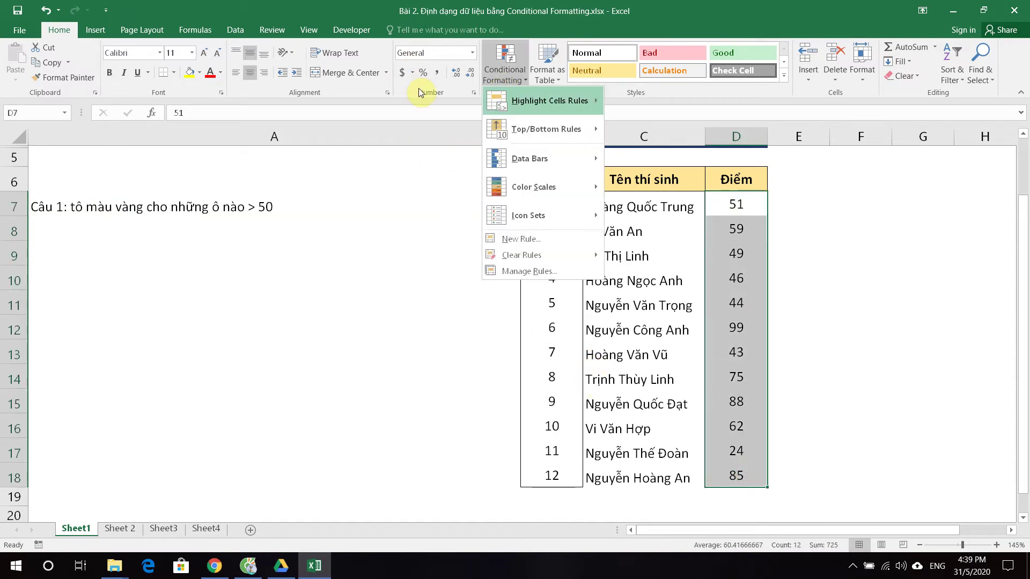
mouse_move(549, 101)
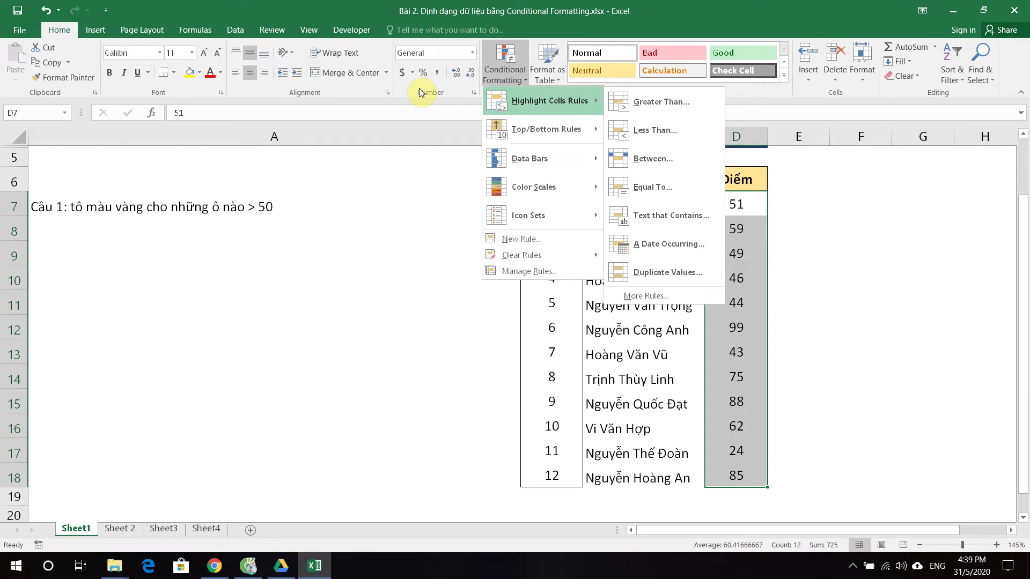
left_click(519, 94)
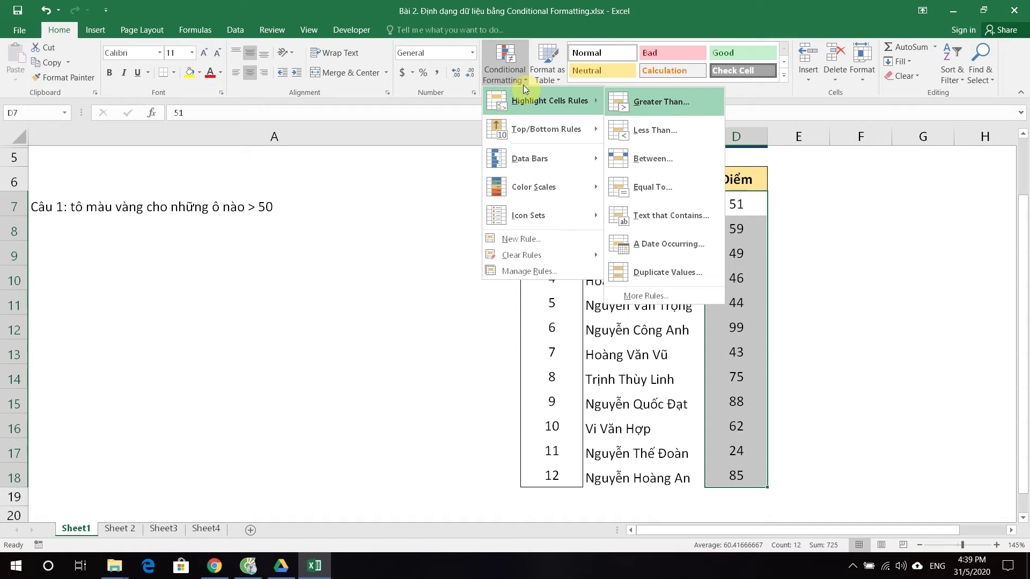
left_click(655, 106)
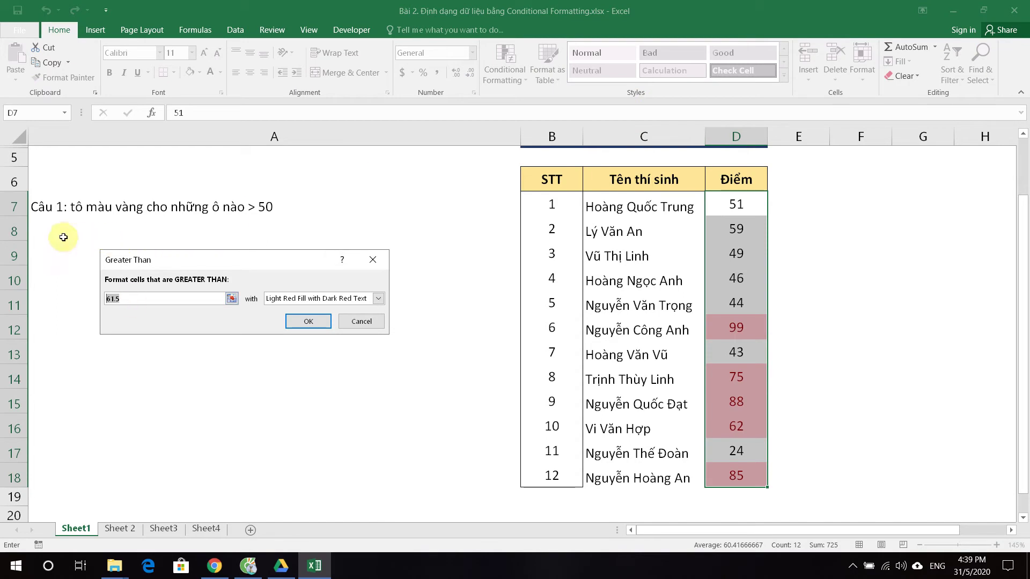
type("50")
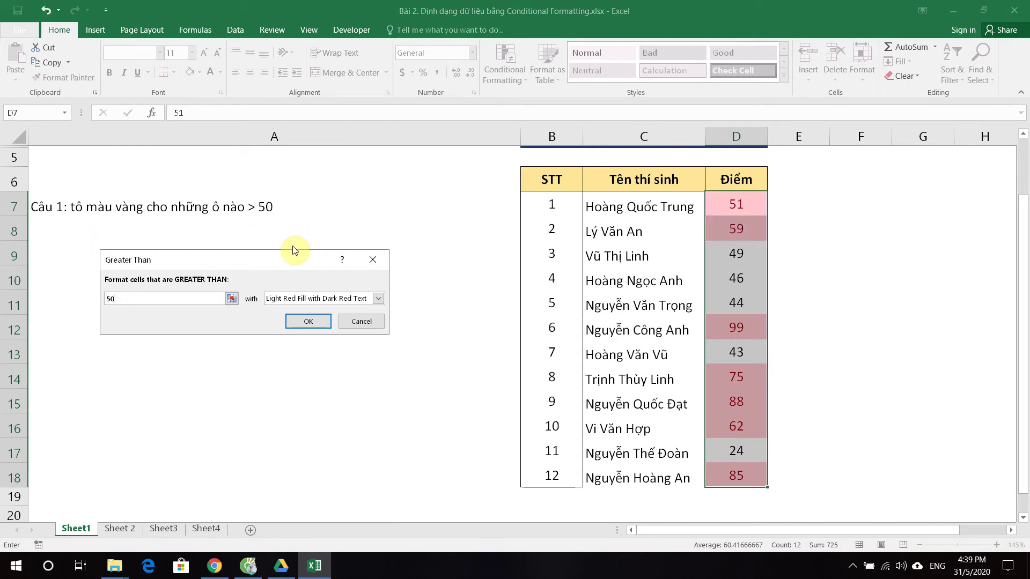
Step: Preview the yellow, green and light red preset highlights, then choose Custom Format
left_click(378, 298)
key("Down")
key("Return")
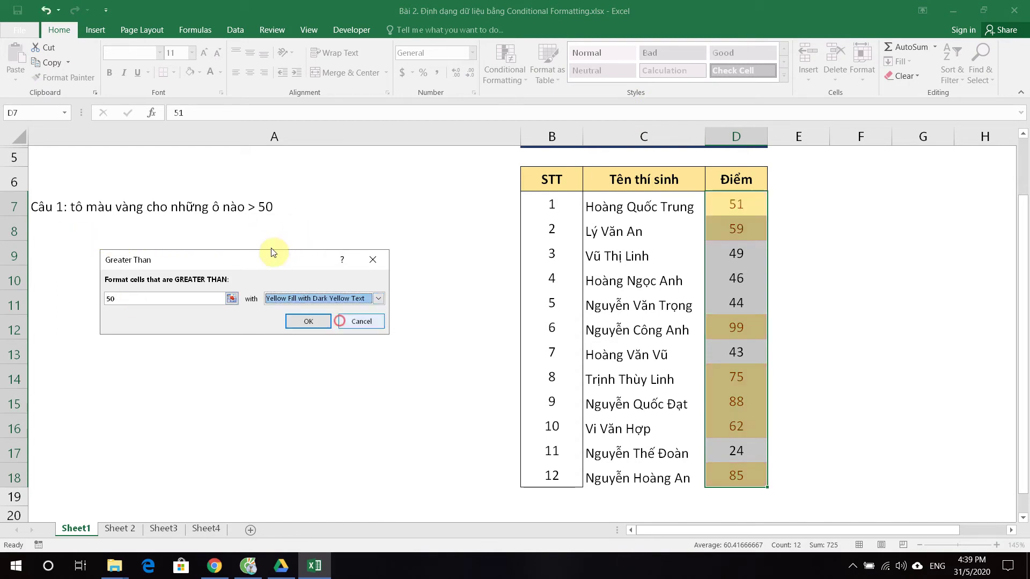
key("alt+Down")
key("Down")
key("Return")
key("alt+Down")
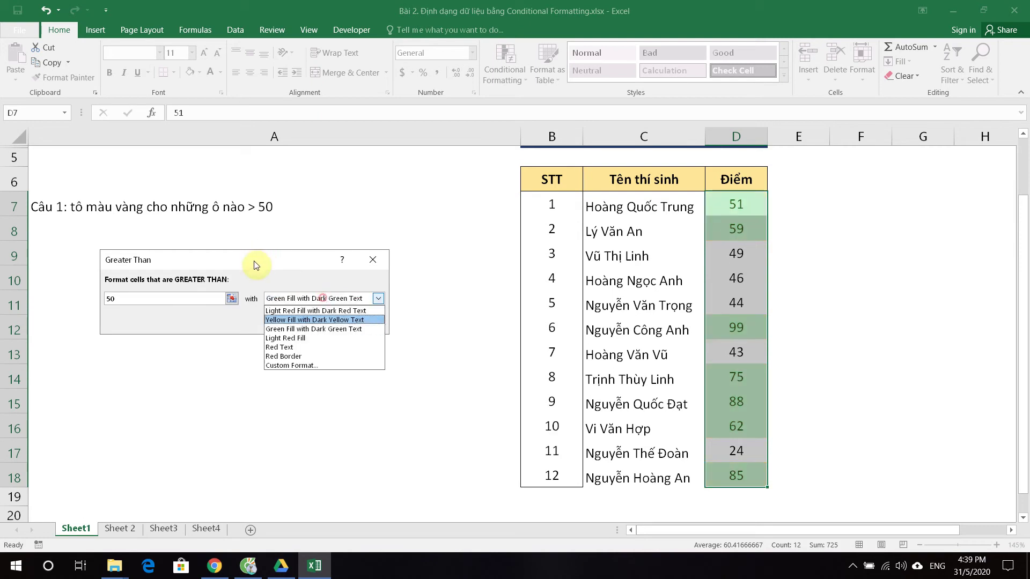
key("Down")
key("Return")
left_click(311, 299)
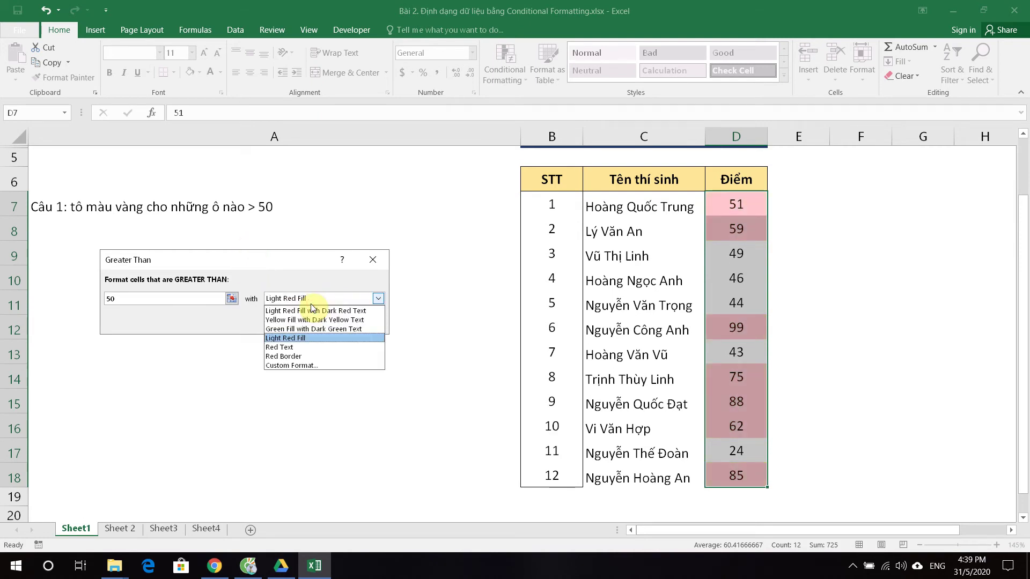
key("Down")
key("Down")
key("Down")
key("Down")
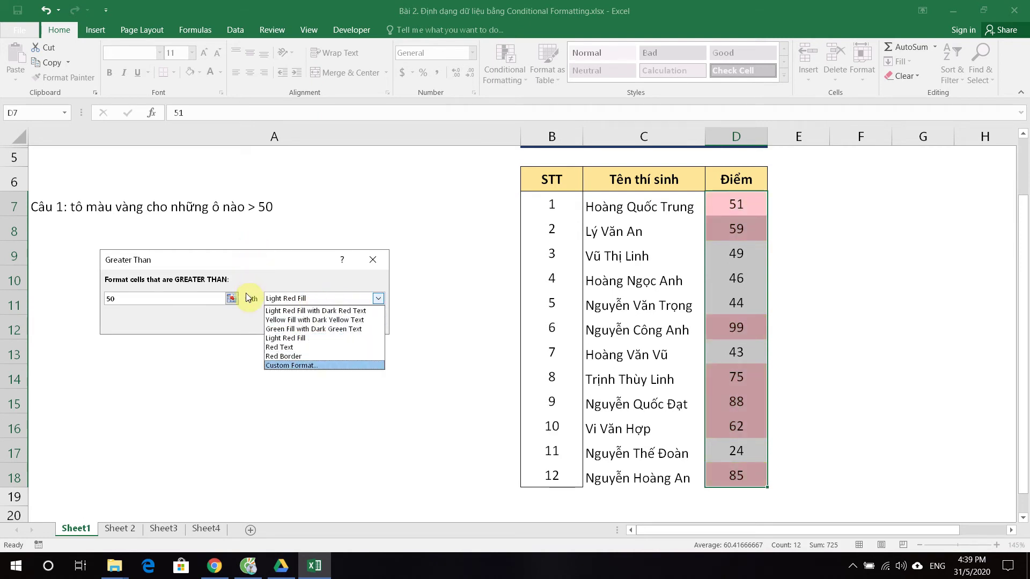
left_click(306, 365)
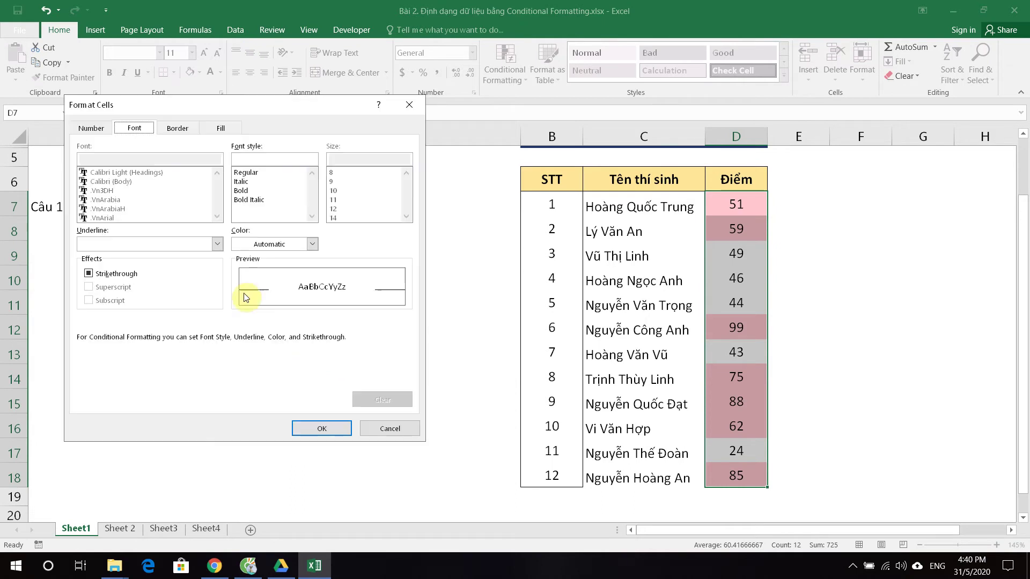
Step: Try red font and black fill in Format Cells, then cancel the custom format
left_click_drag(137, 108, 151, 147)
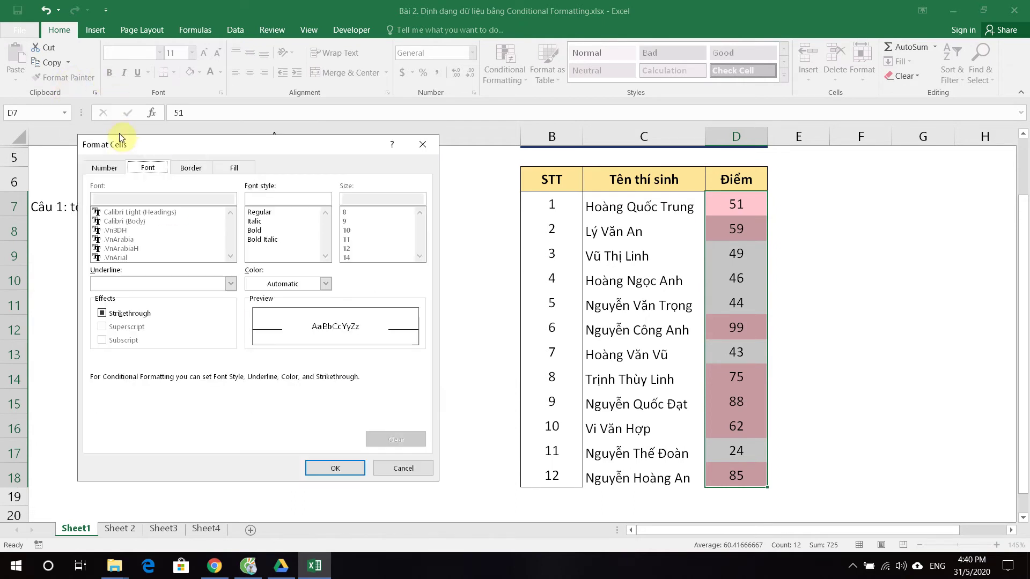
left_click(326, 284)
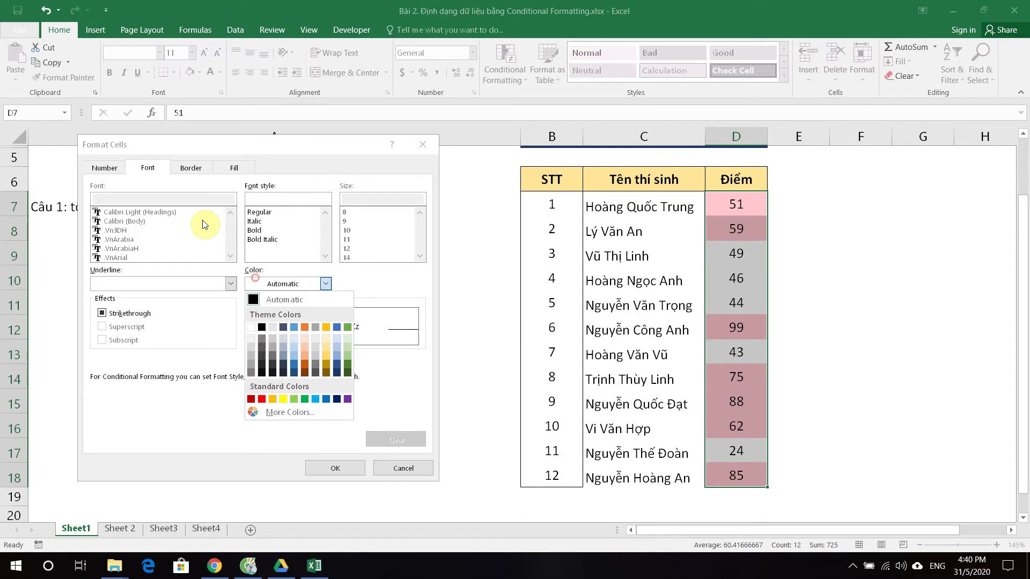
left_click(262, 399)
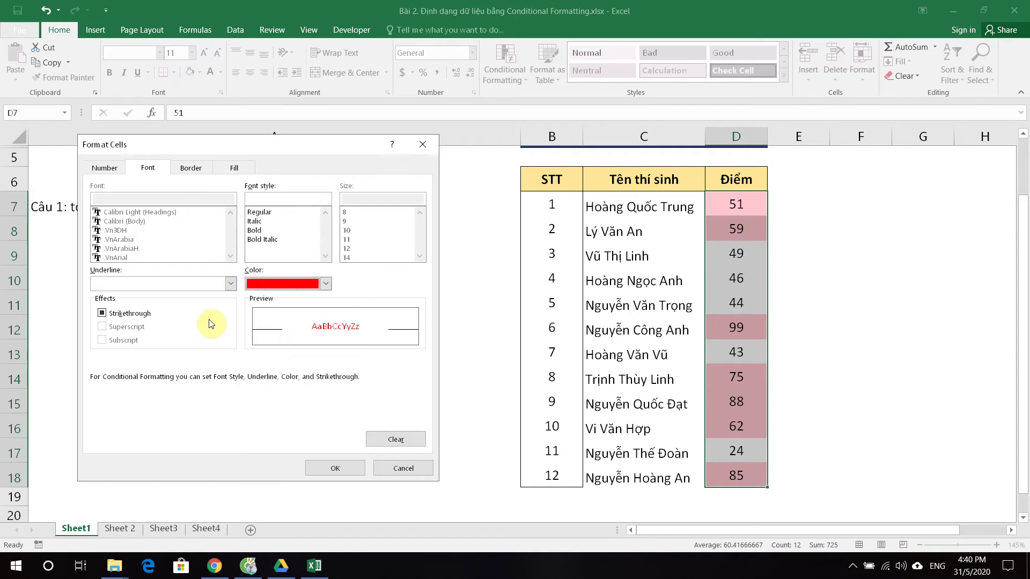
left_click(239, 167)
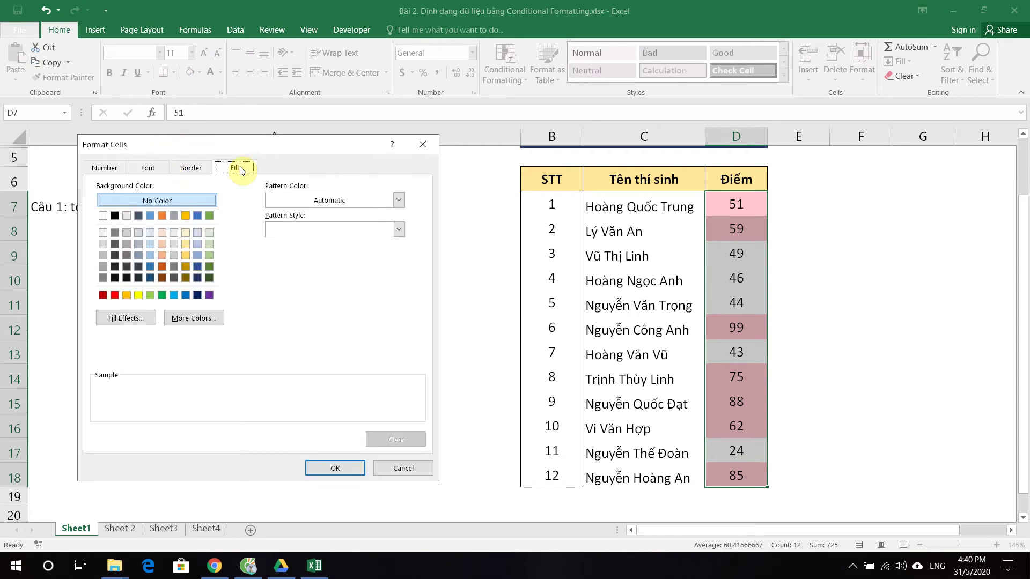
left_click(114, 215)
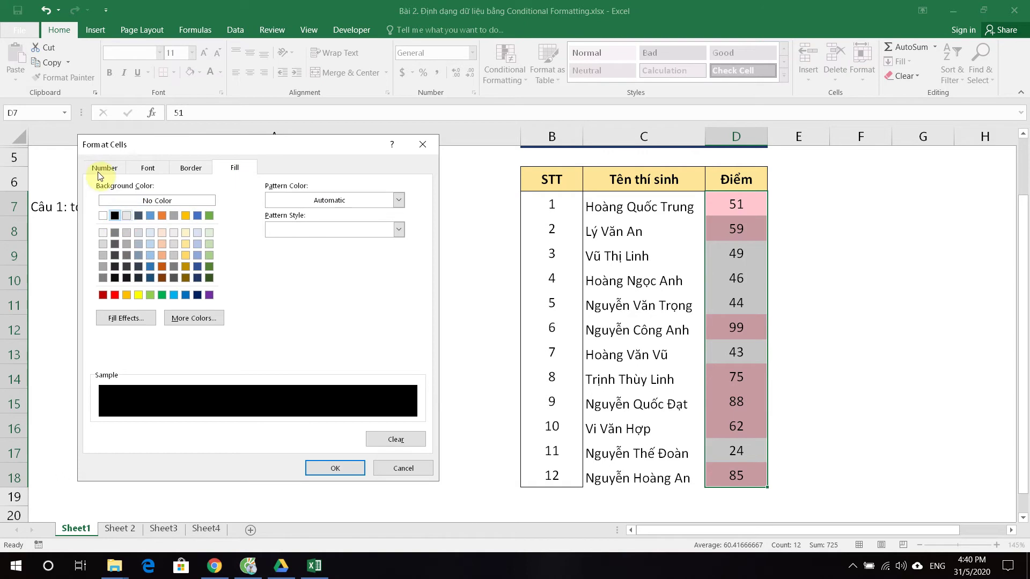
key("Escape")
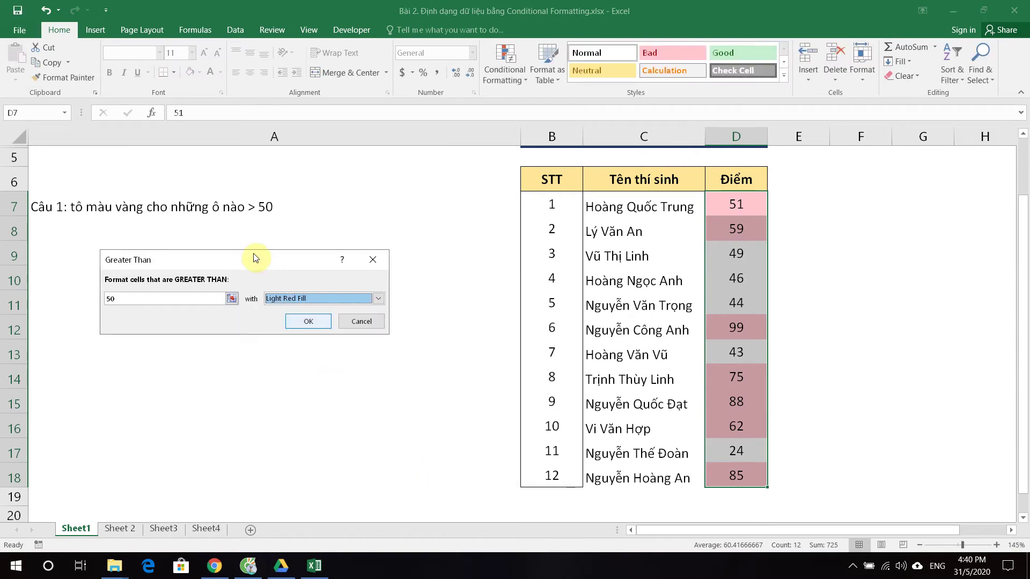
Step: Apply the greater-than-50 rule using Light Red Fill with Dark Red Text
left_click(299, 298)
left_click(300, 311)
left_click(310, 322)
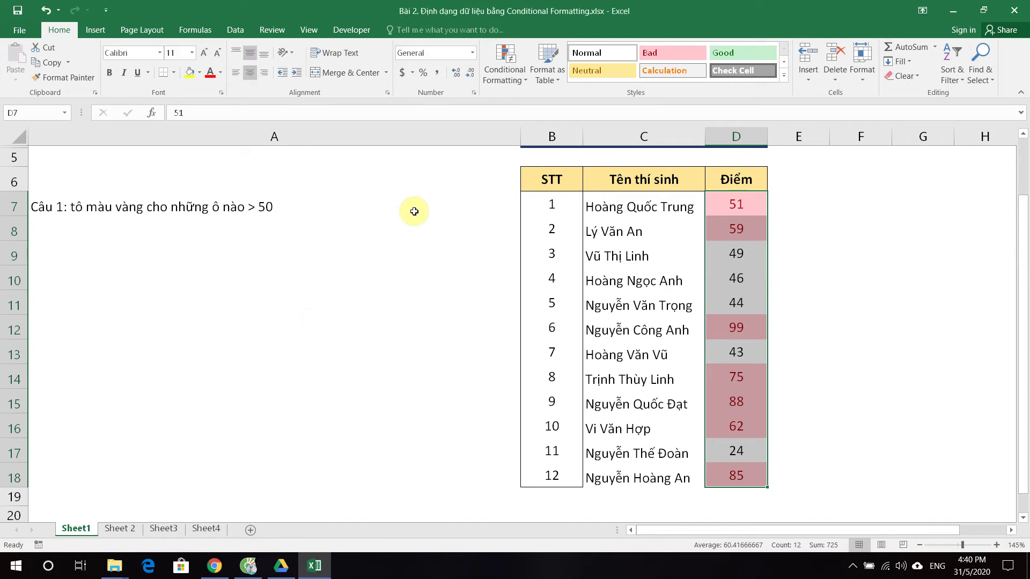
Step: Undo the greater-than-50 highlight and start a Less Than rule with threshold 50
key("ctrl+z")
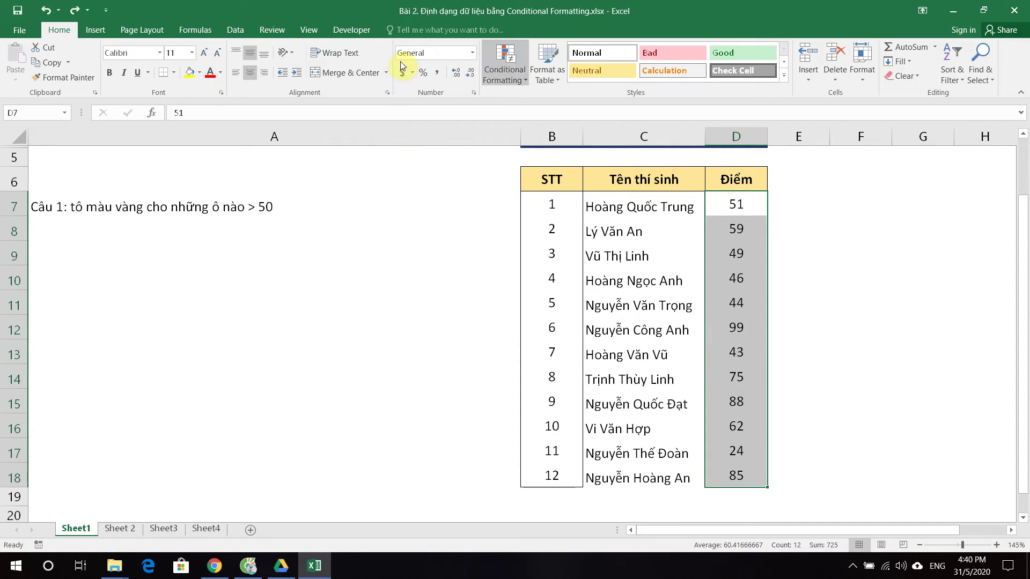
left_click(504, 67)
mouse_move(543, 100)
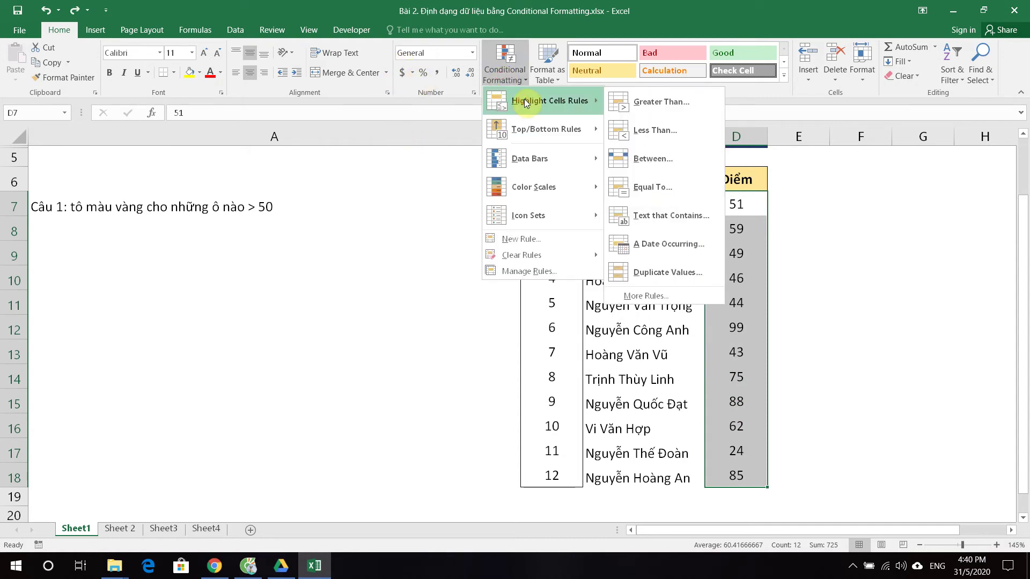
key("Right")
key("Down")
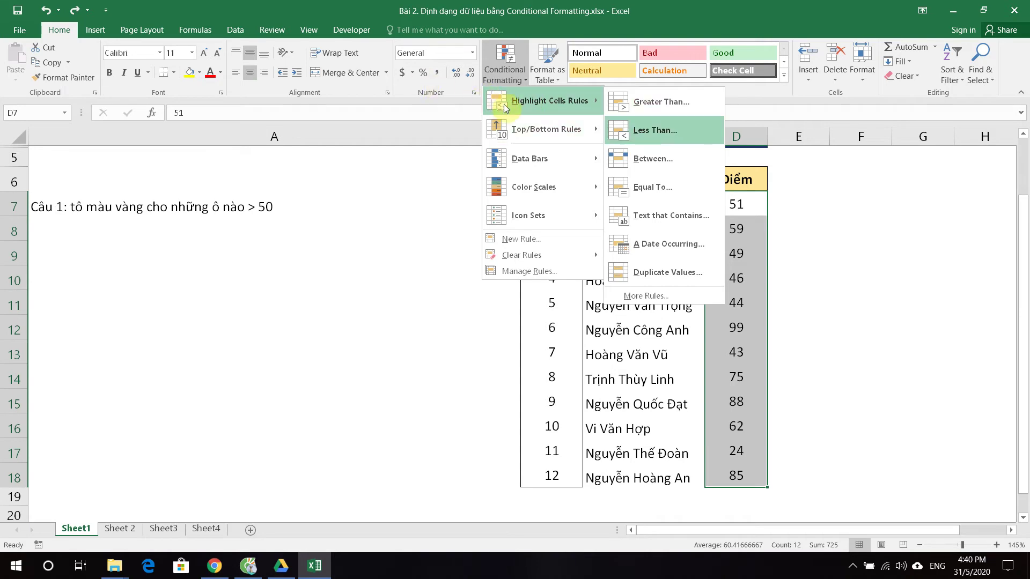
left_click(653, 130)
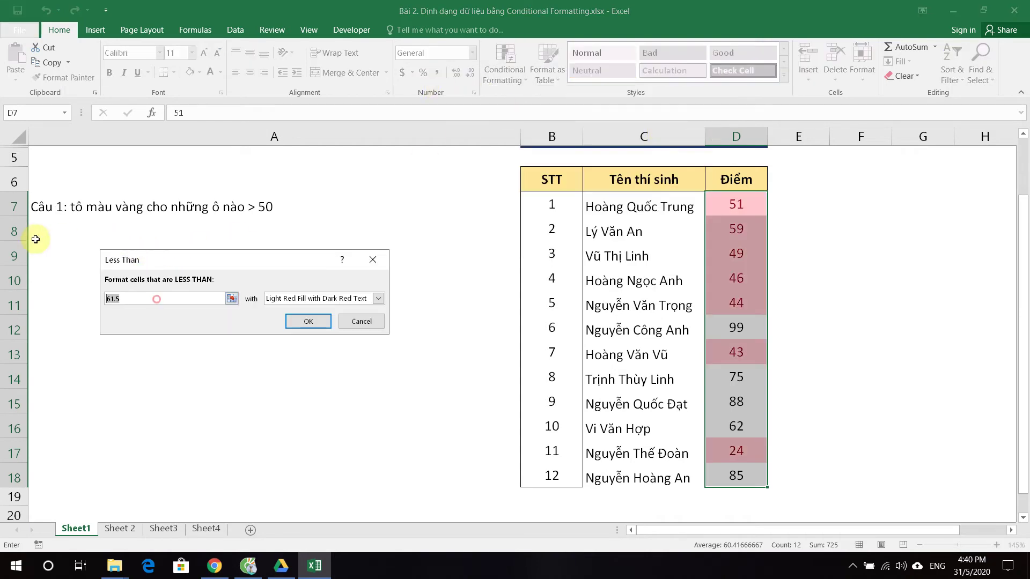
type("50")
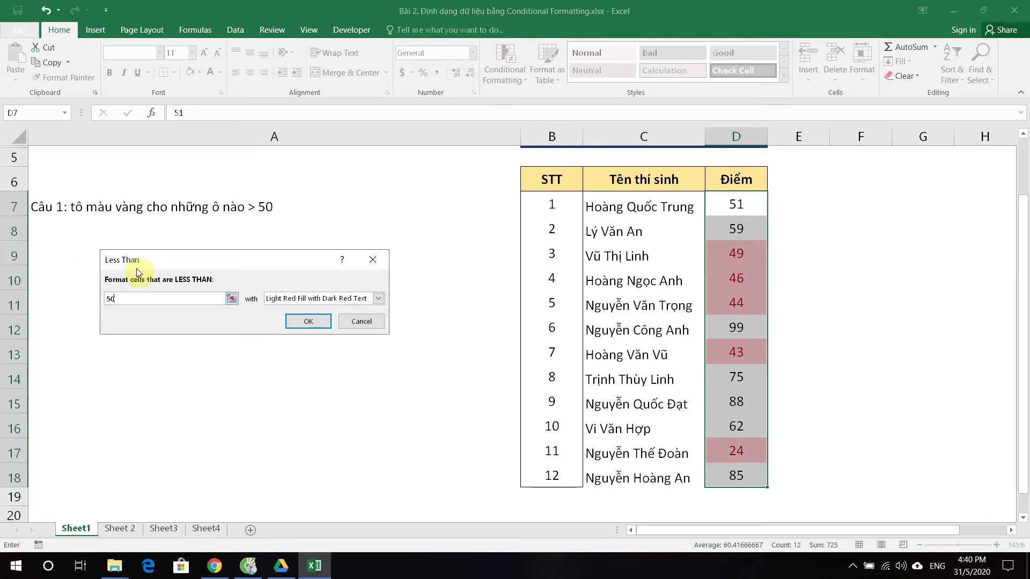
Step: Keep Light Red Fill with Dark Red Text as the less-than-50 highlight style
key("Tab")
key("alt+Down")
key("Down")
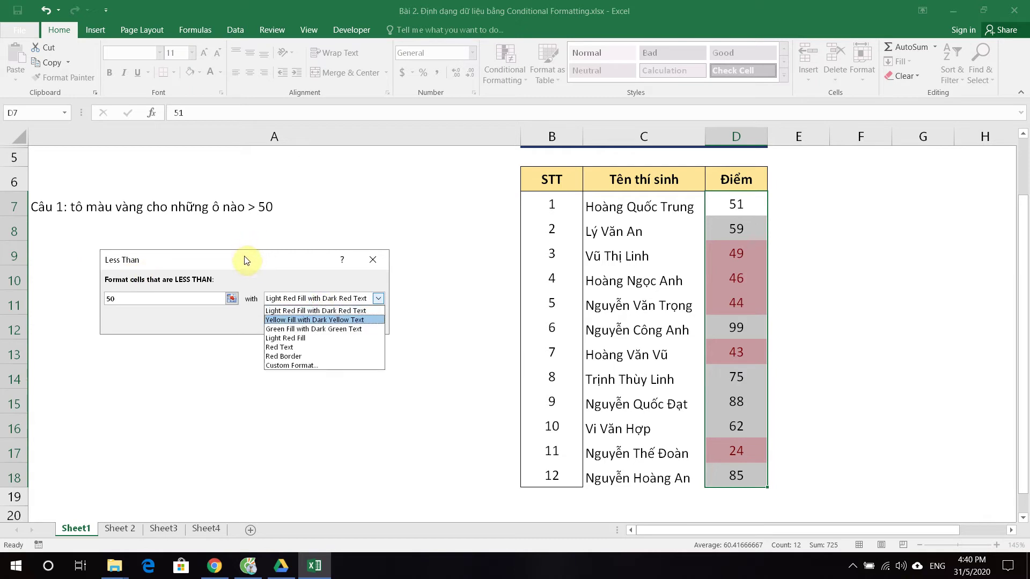
key("Up")
key("Return")
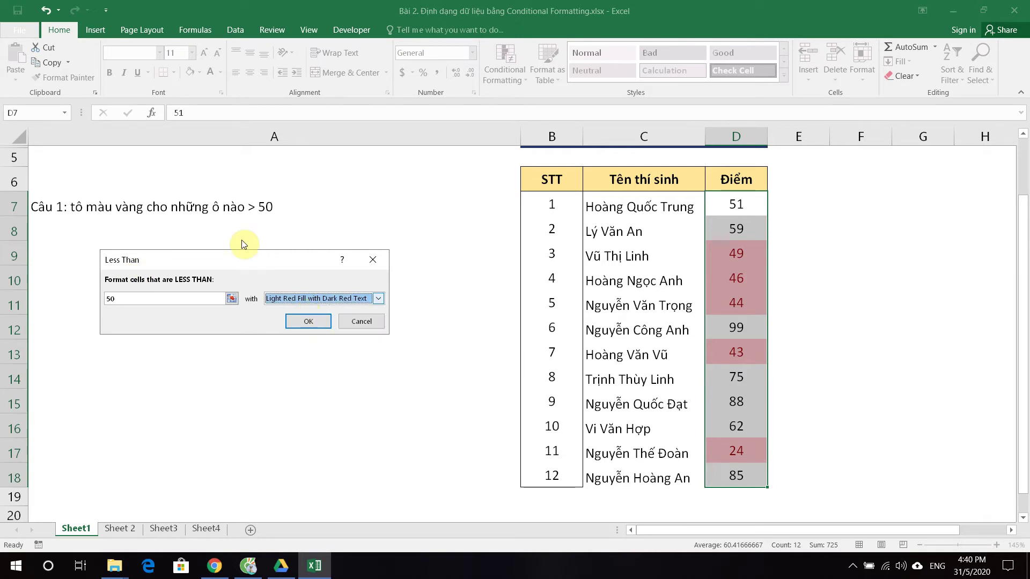
left_click(302, 299)
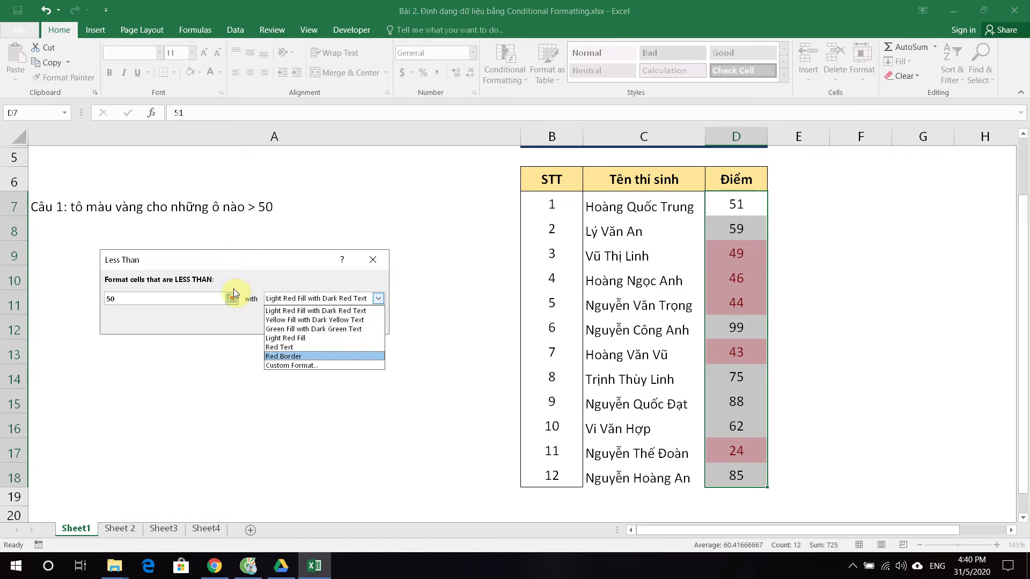
Step: Apply a custom black highlight with a new font colour to scores below 50, then undo it
left_click(292, 362)
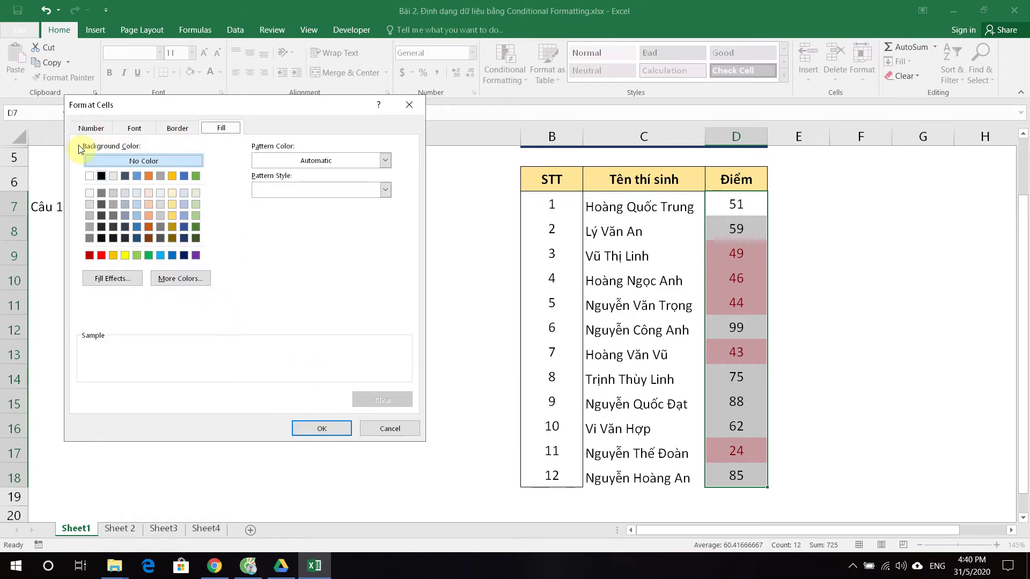
left_click(134, 128)
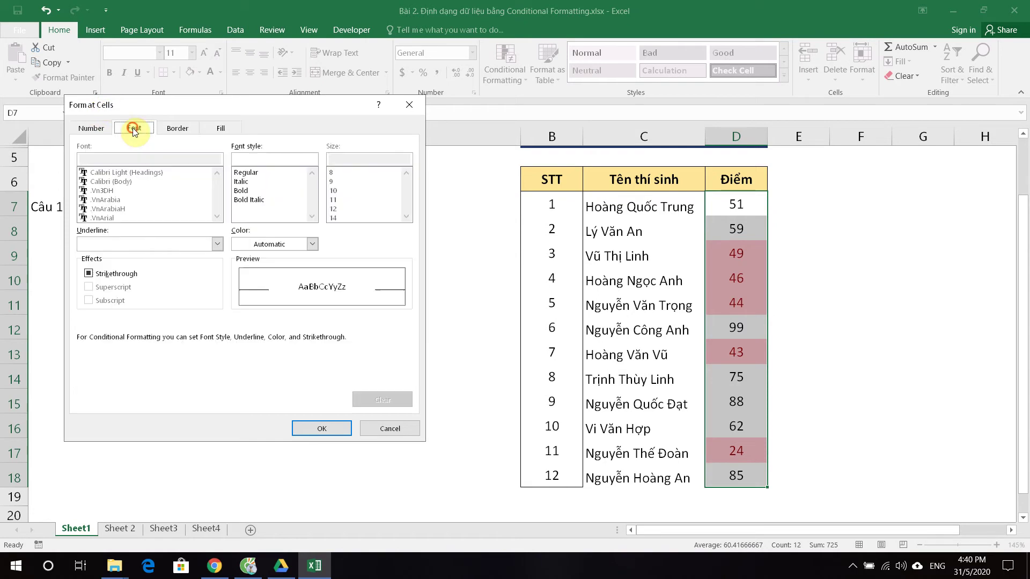
left_click(252, 243)
left_click(238, 287)
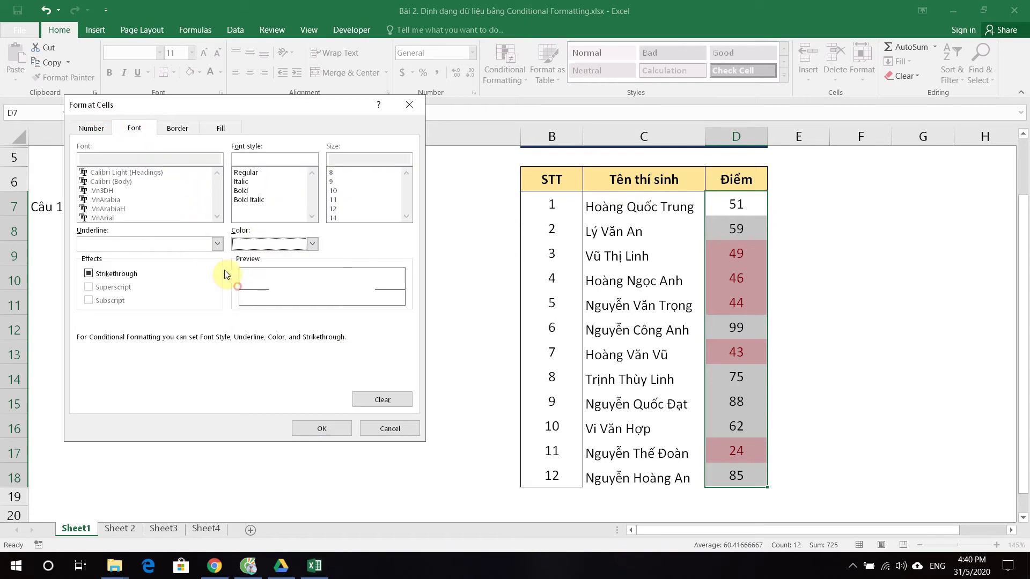
left_click(322, 429)
left_click(307, 320)
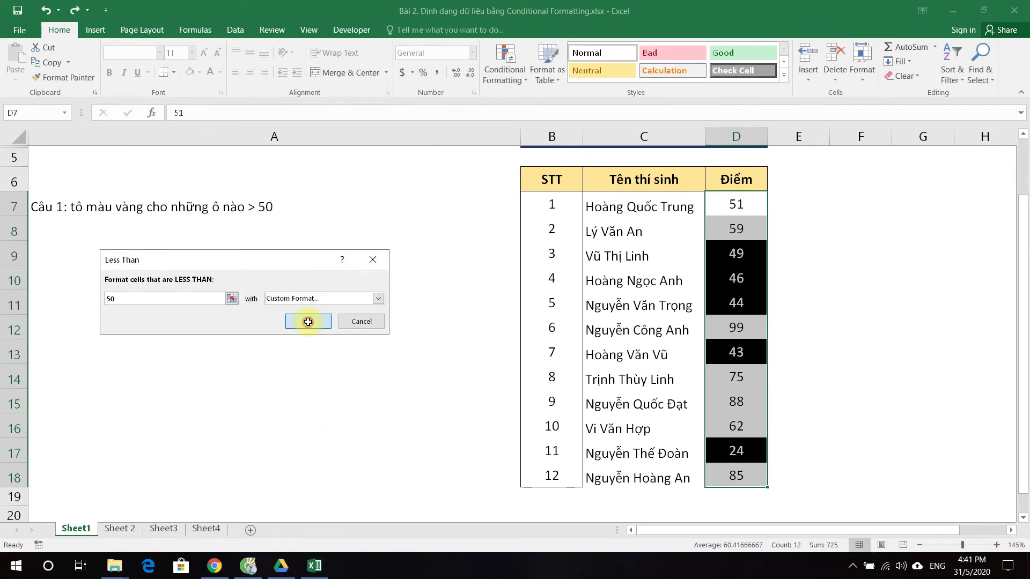
left_click(404, 326)
key("ctrl+z")
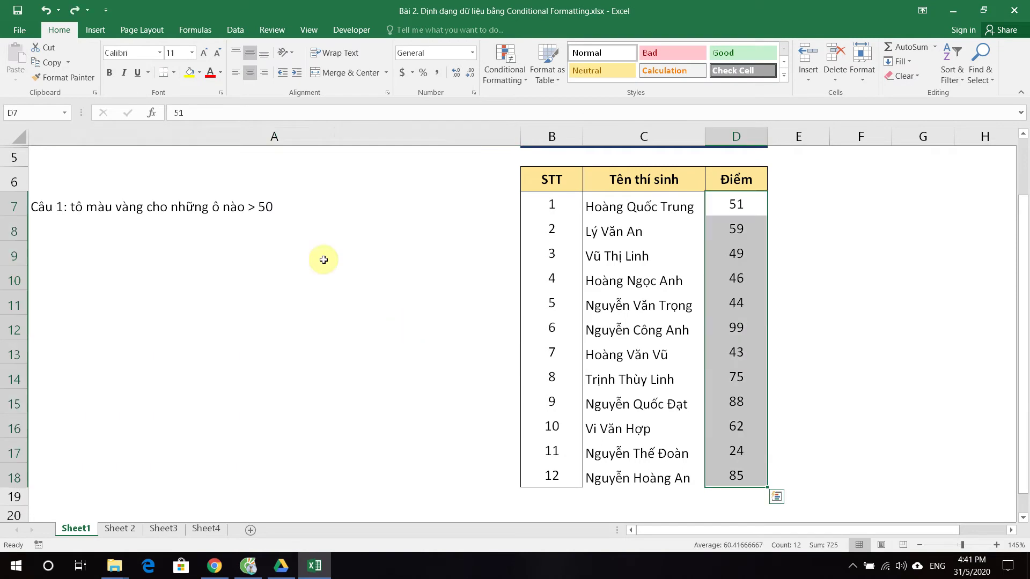
left_click(495, 72)
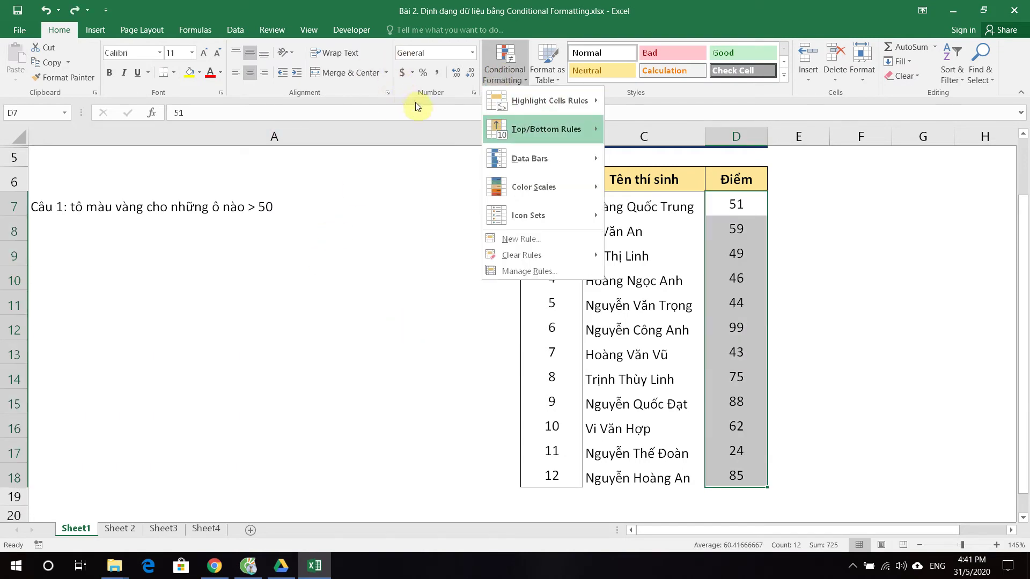
key("Down")
key("Down")
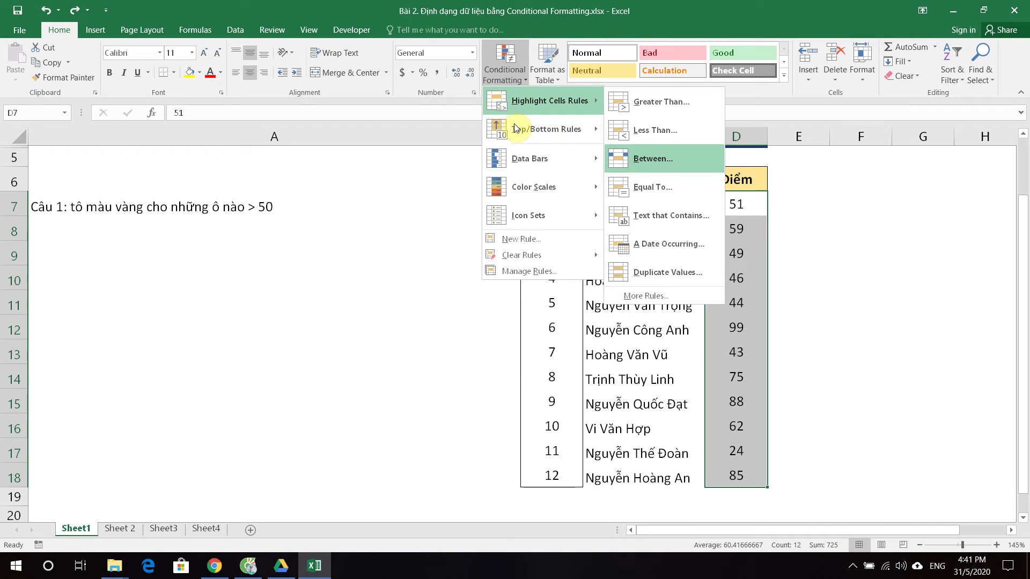
key("Return")
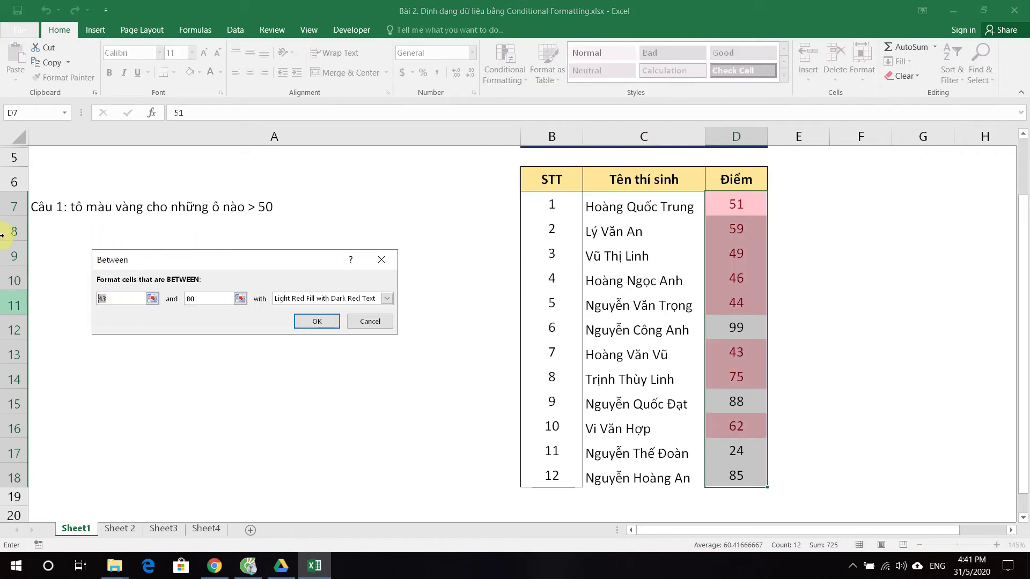
type("5")
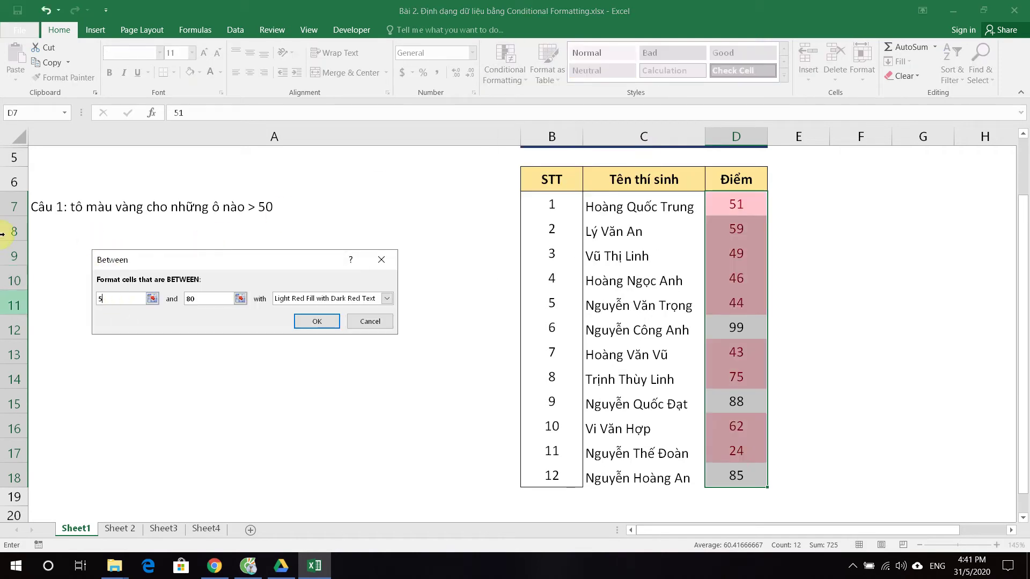
type("0")
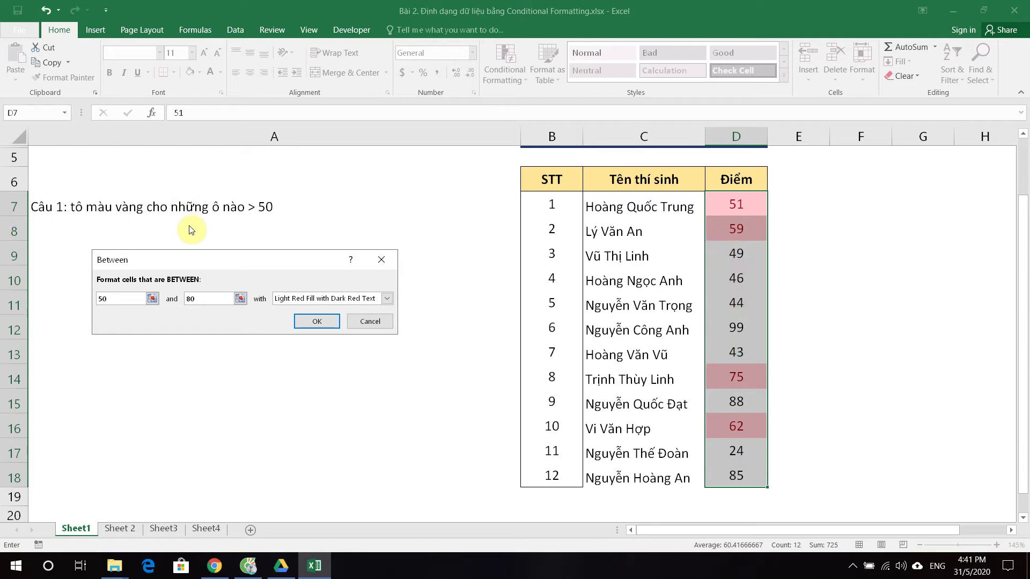
double_click(209, 298)
left_click(316, 303)
left_click(247, 262)
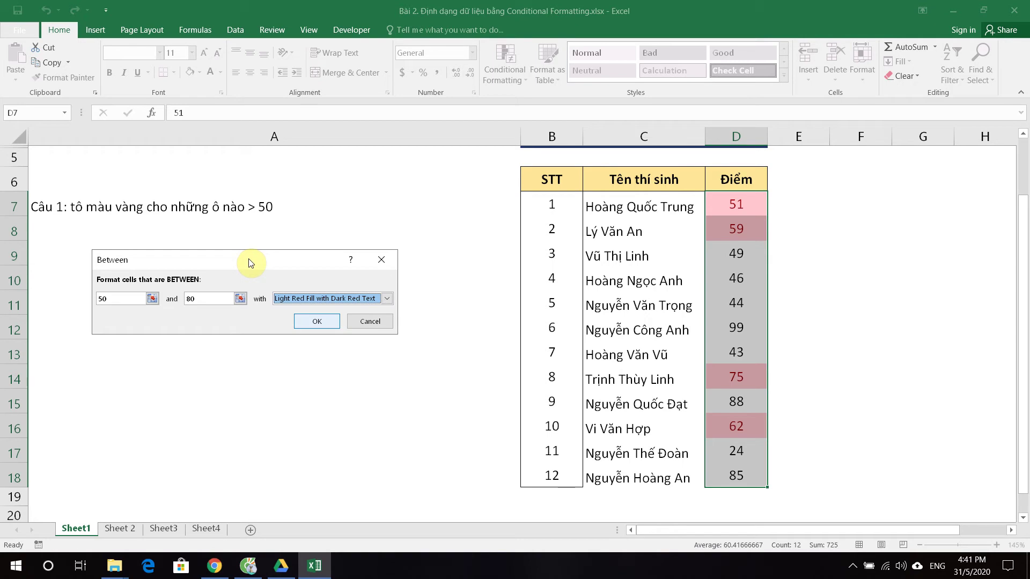
left_click(316, 322)
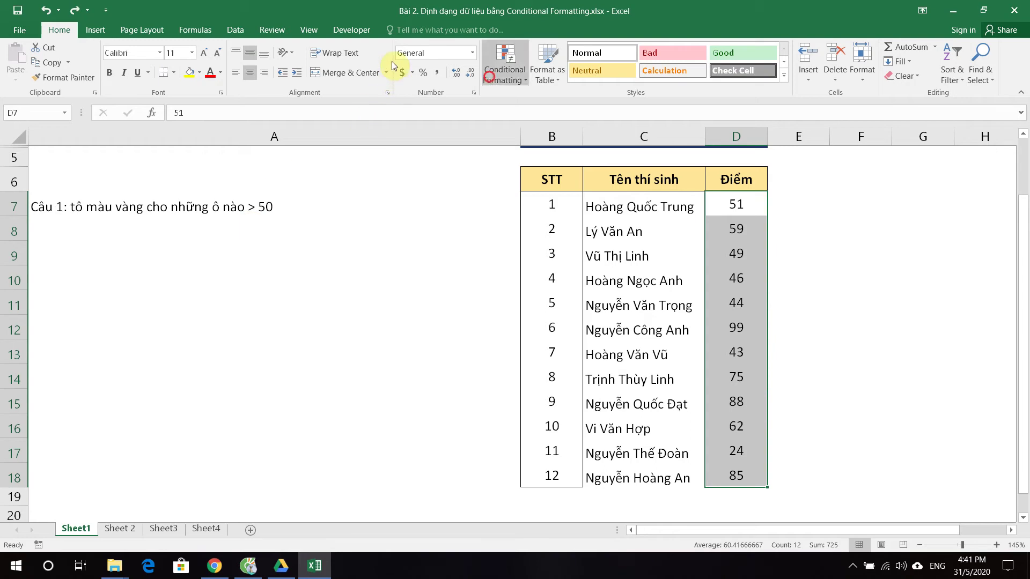
left_click(504, 70)
mouse_move(549, 101)
key("Down")
key("Down")
key("Down")
key("Down")
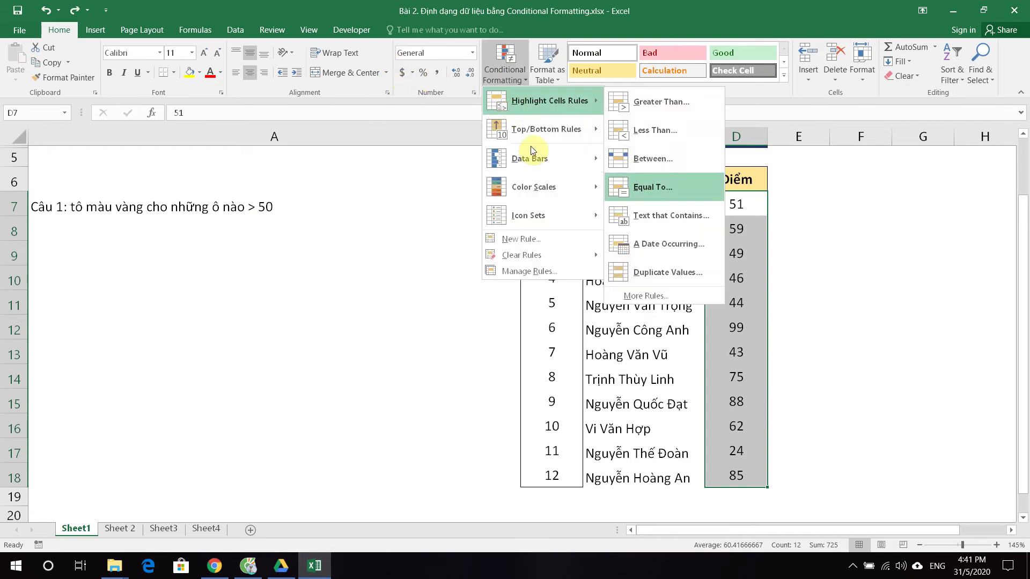
Step: Change the score in D11 to 59
key("Down")
left_click(785, 267)
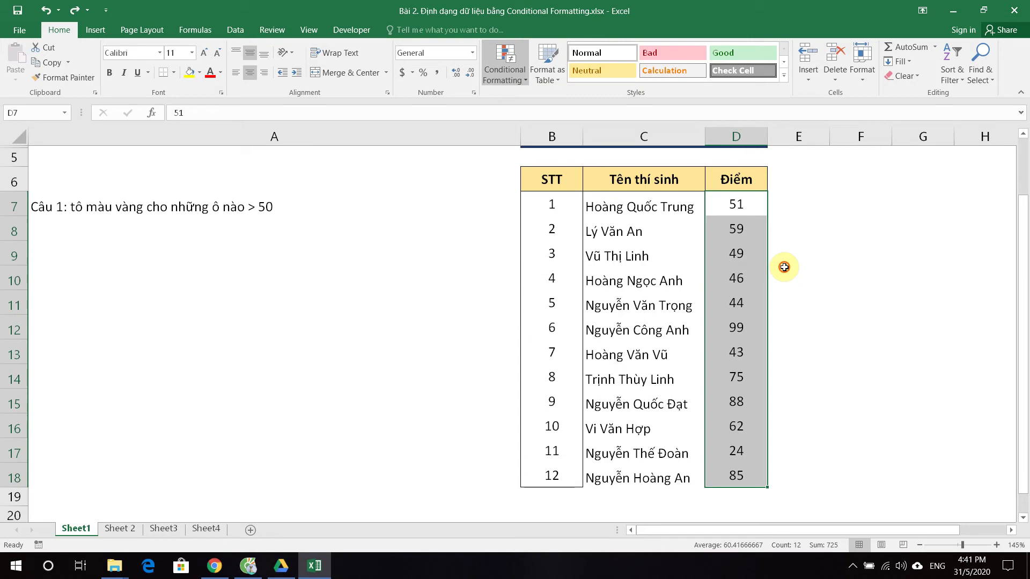
left_click(744, 303)
type("59")
key("Return")
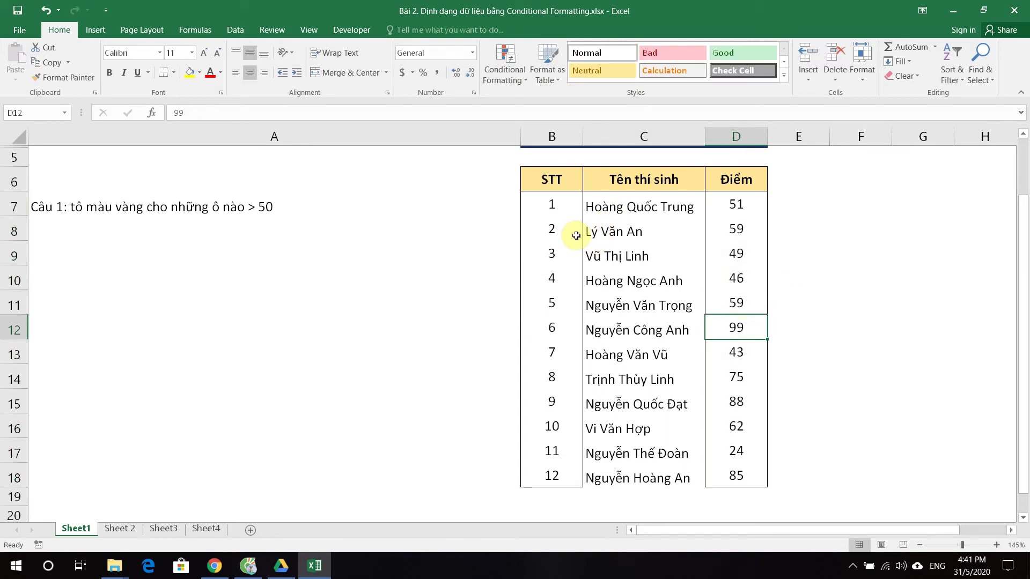
Step: Enter the note 'tô màu sắc cho những ô là 59' in cell A9
left_click_drag(736, 204, 740, 476)
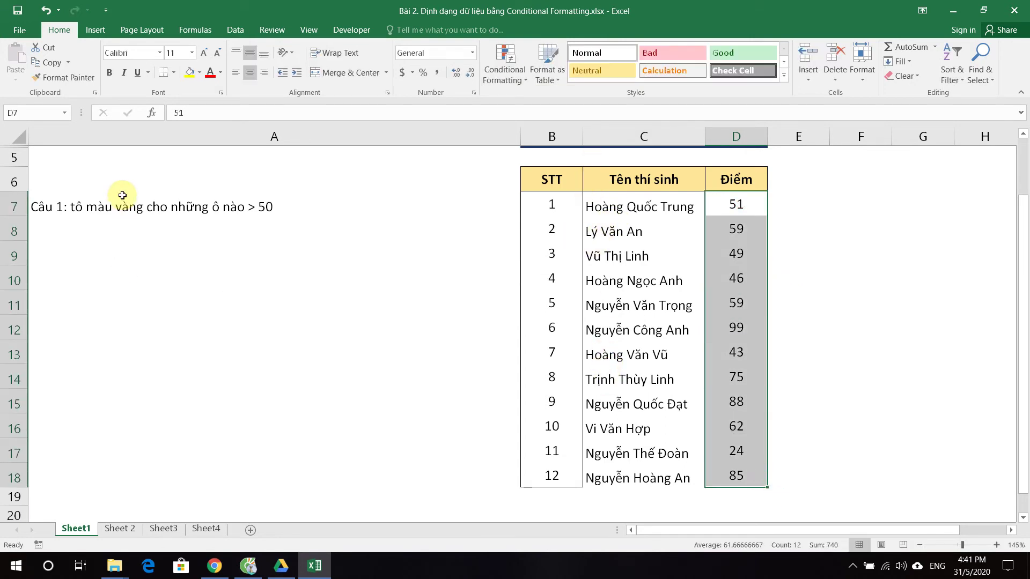
left_click(153, 244)
type("tô mà")
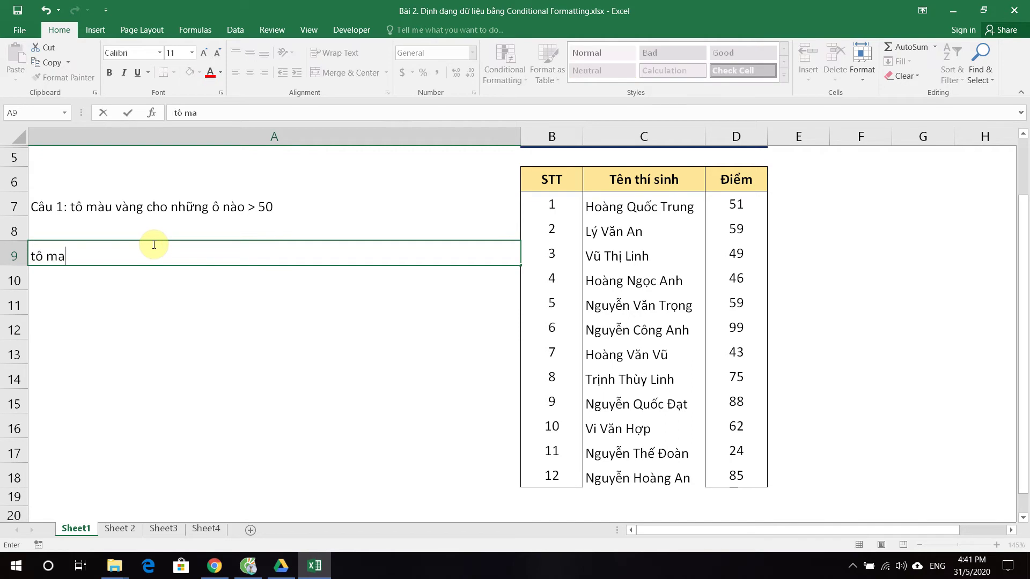
type("u sắc cho n")
type("hưng ô là")
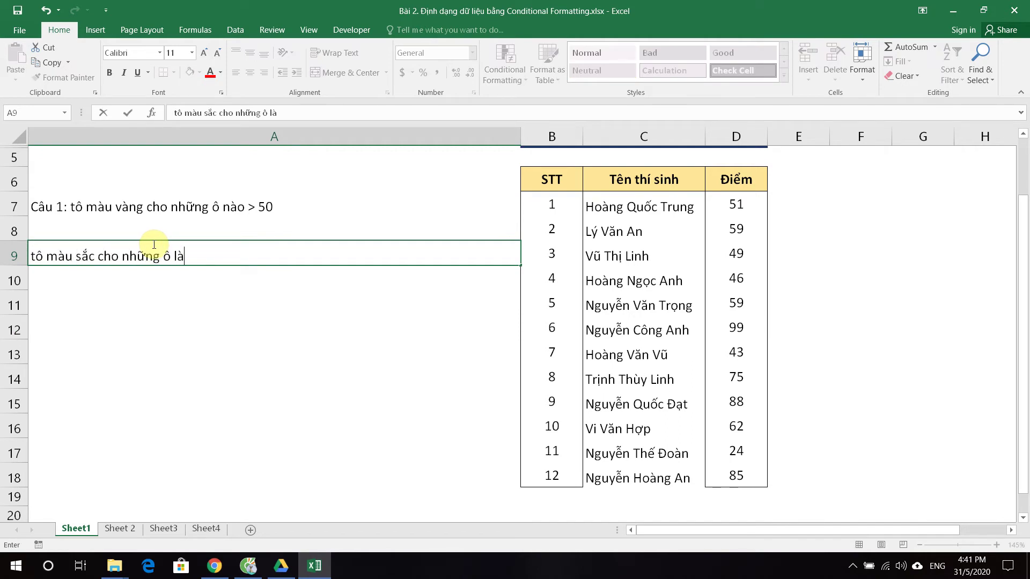
type("59")
key("Return")
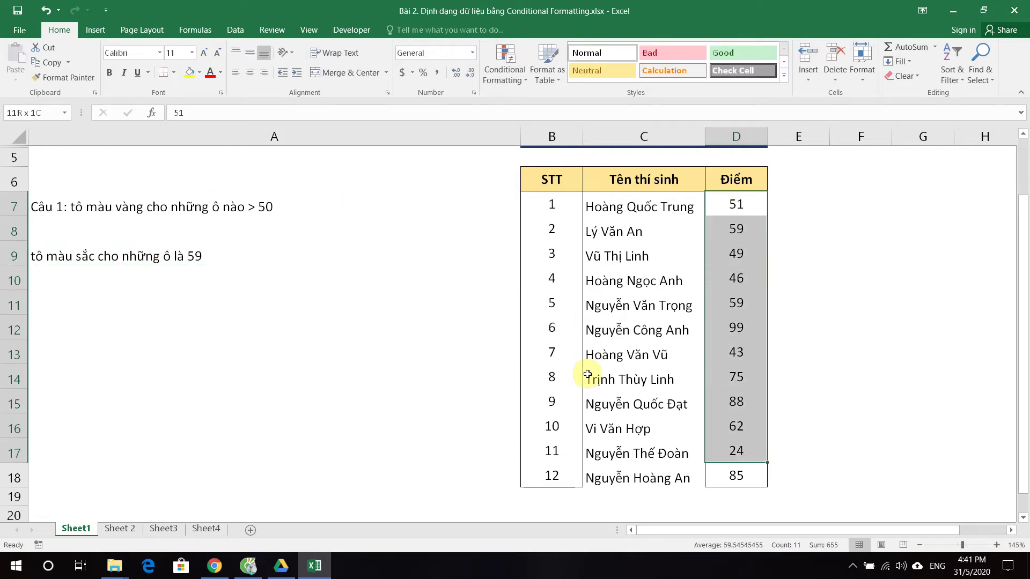
Step: Select D7:D18 and start an Equal To rule with value 59
left_click_drag(736, 204, 733, 474)
left_click(504, 64)
mouse_move(549, 101)
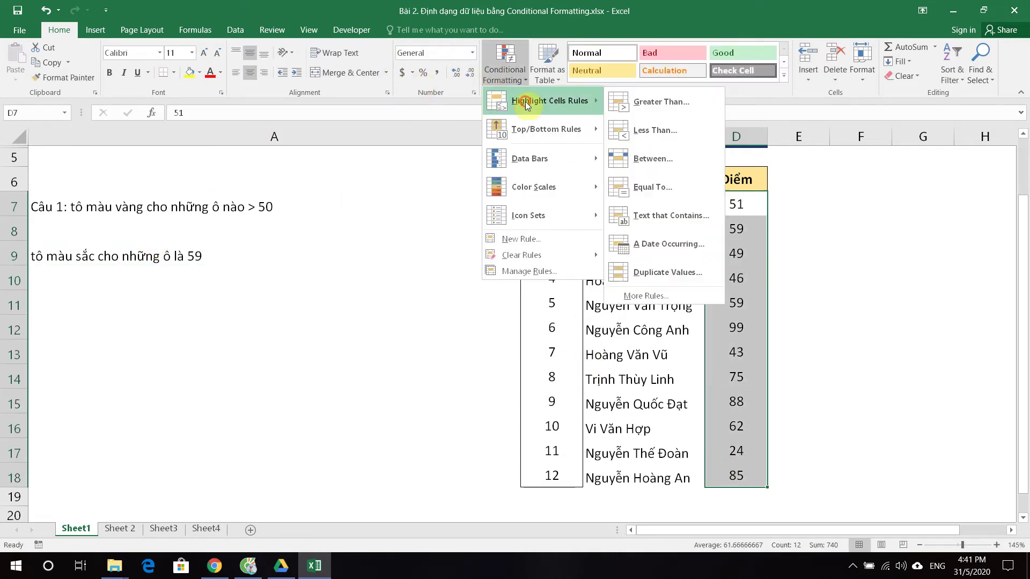
key("Right")
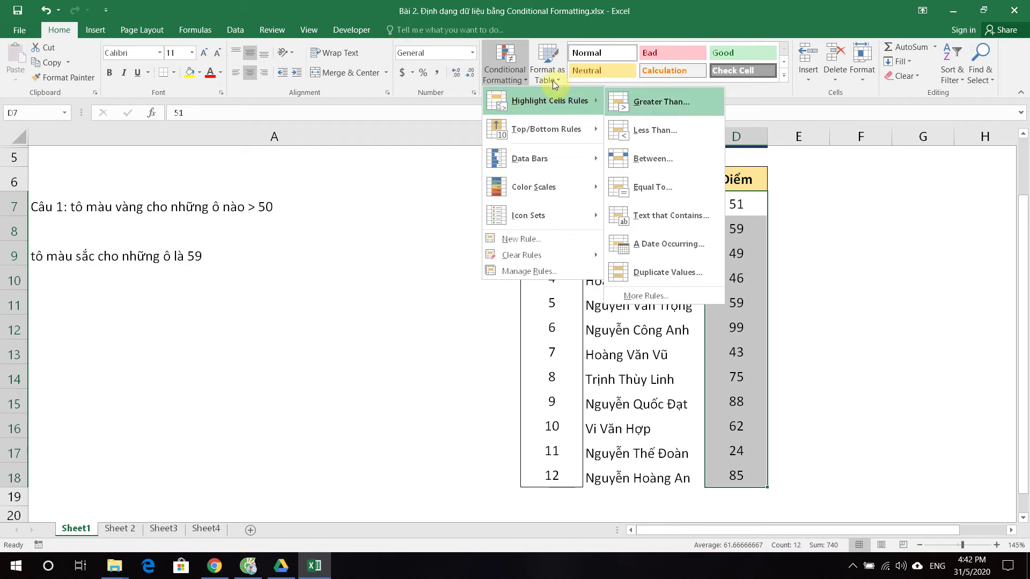
key("Down")
key("Down")
key("Down")
key("Return")
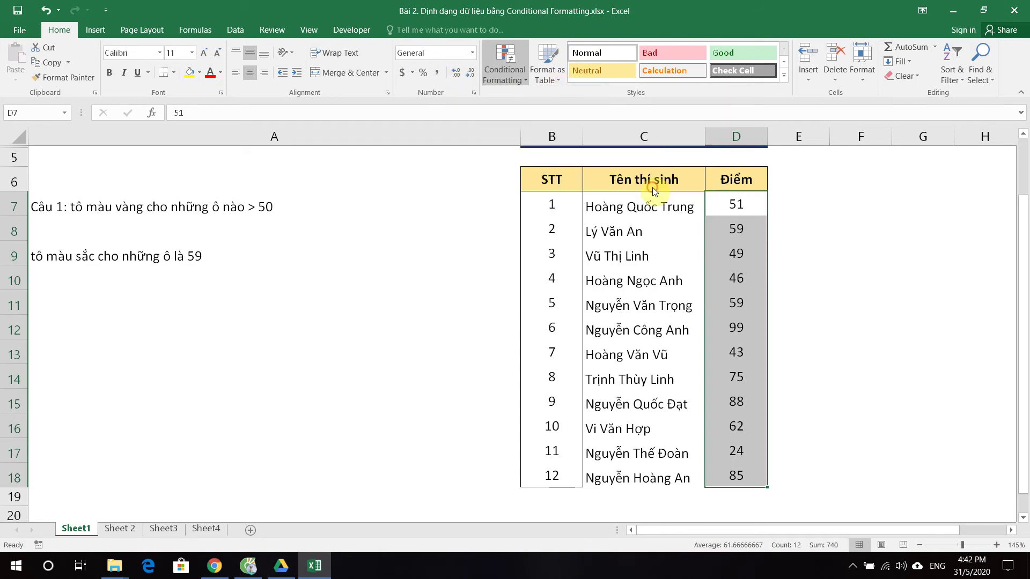
type("5")
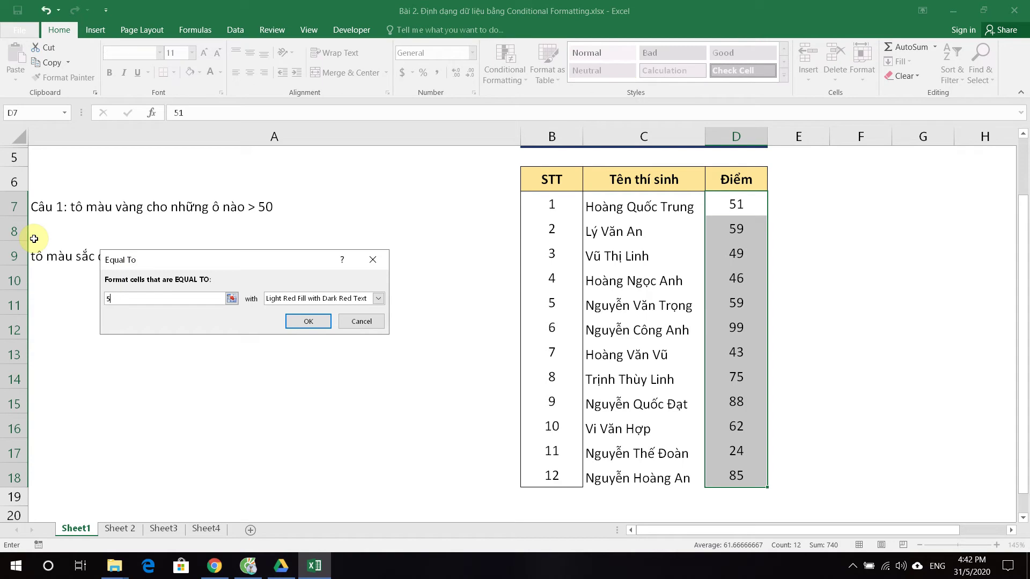
type("9")
Step: Apply Green Fill with Dark Green Text to the 59 scores in D8 and D11, then undo it
left_click(311, 298)
key("Down")
key("Return")
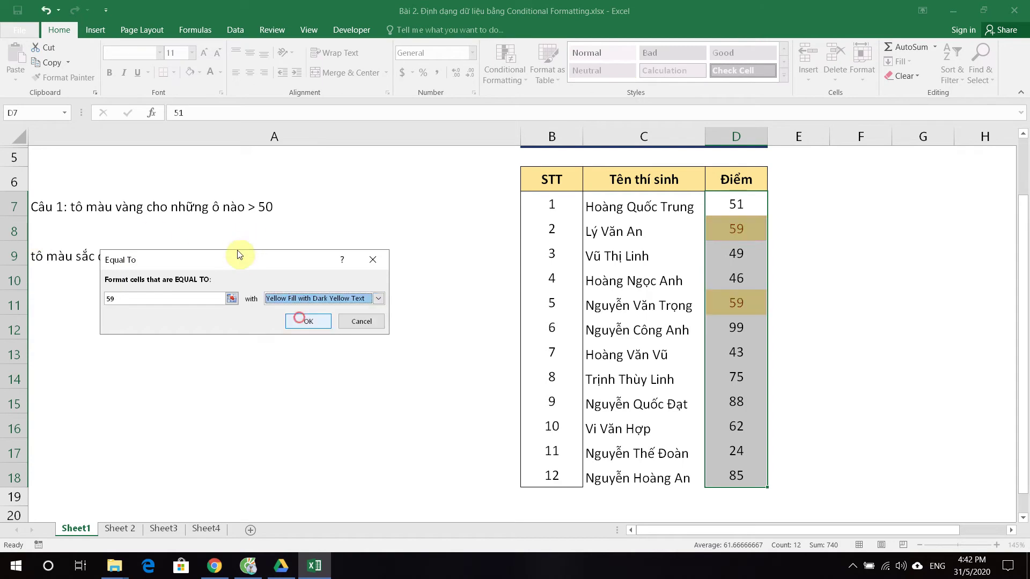
key("alt+Down")
key("Down")
key("Return")
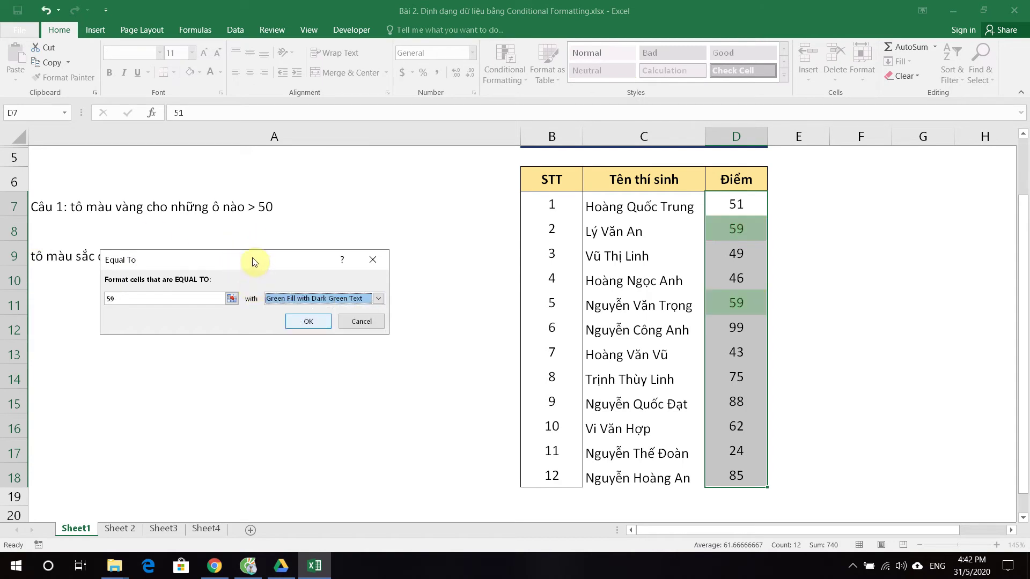
key("Return")
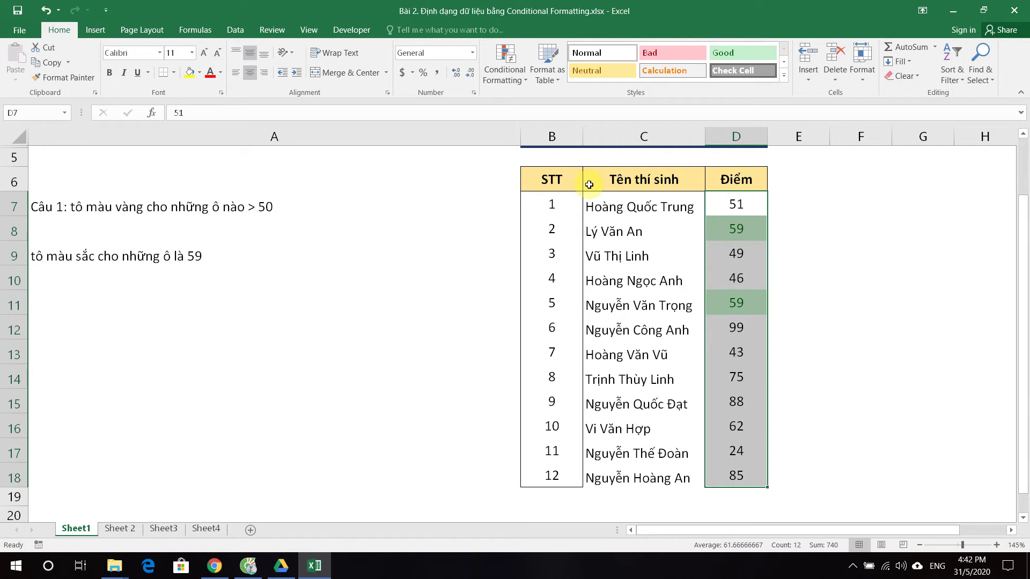
left_click(736, 229)
left_click(741, 303)
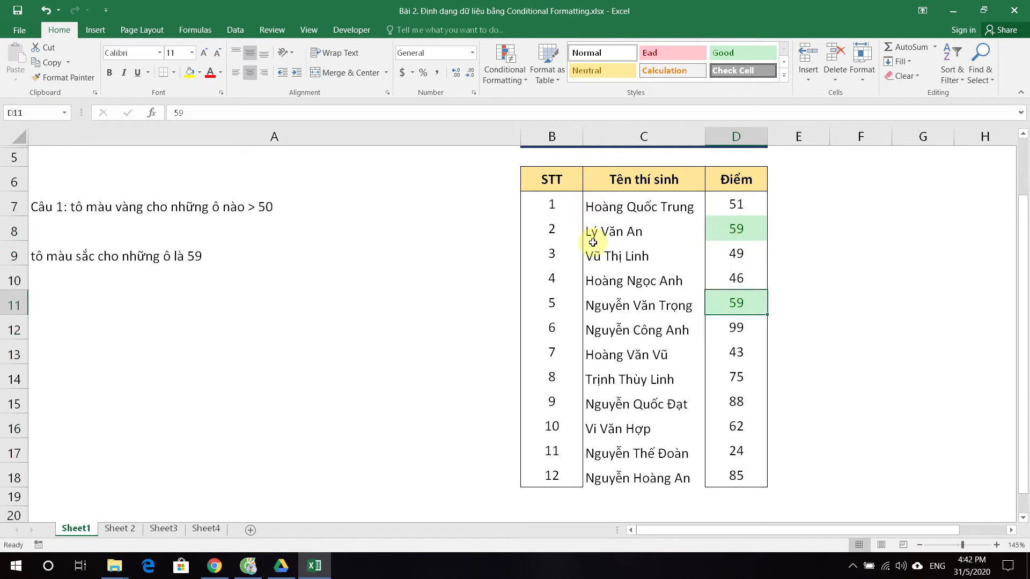
key("ctrl+z")
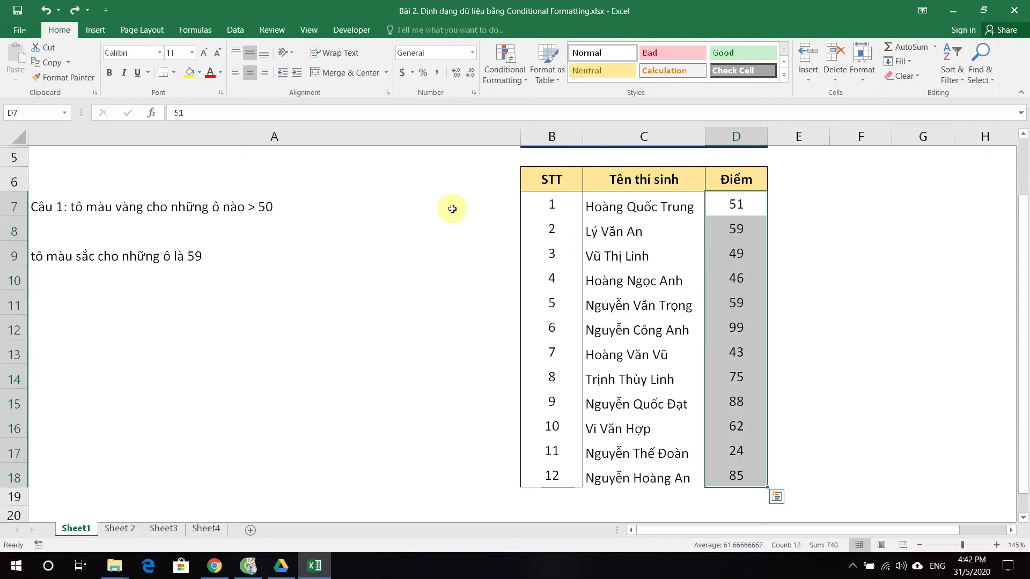
left_click(504, 69)
mouse_move(547, 101)
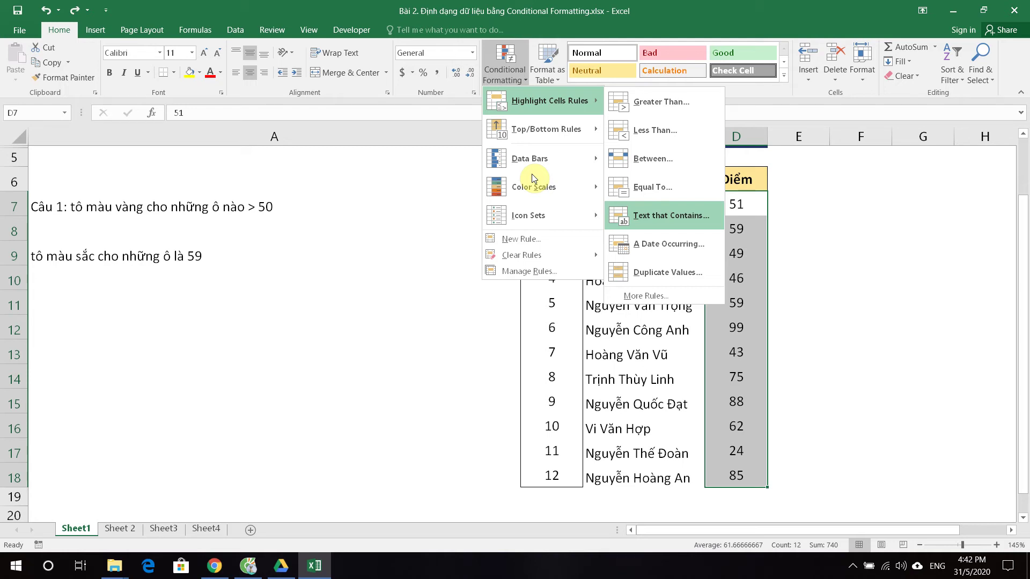
key("Return")
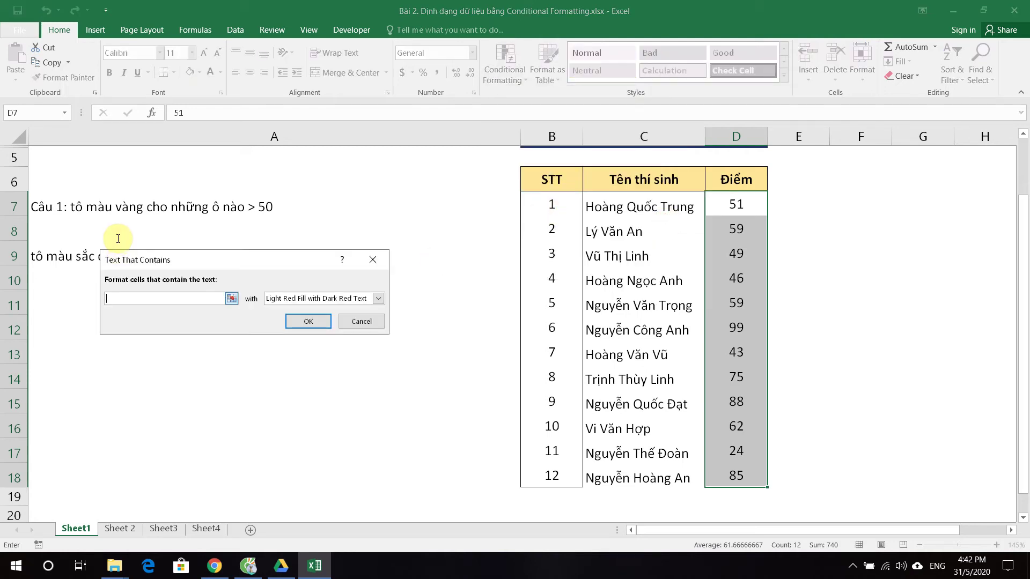
left_click(146, 298)
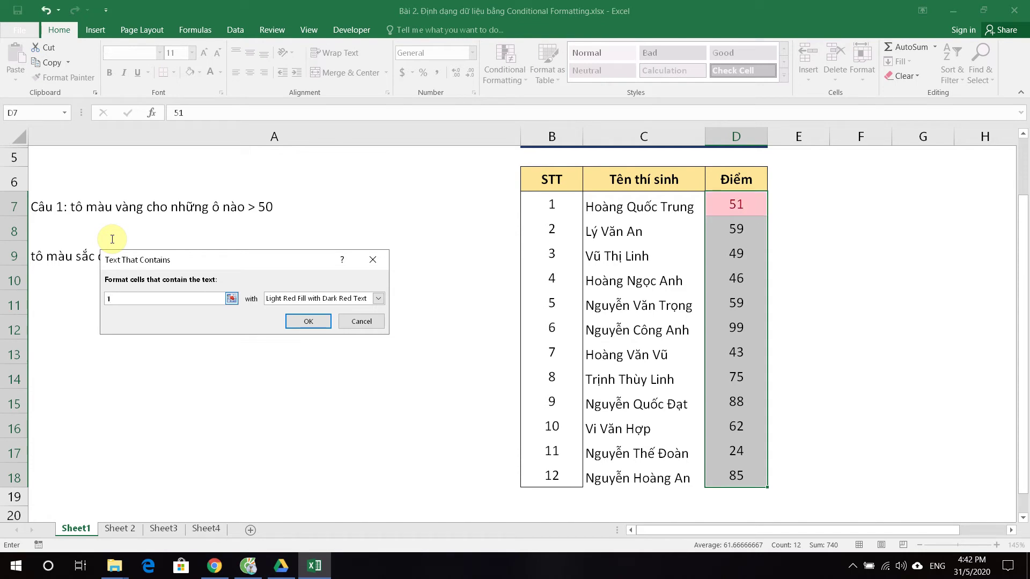
type("5")
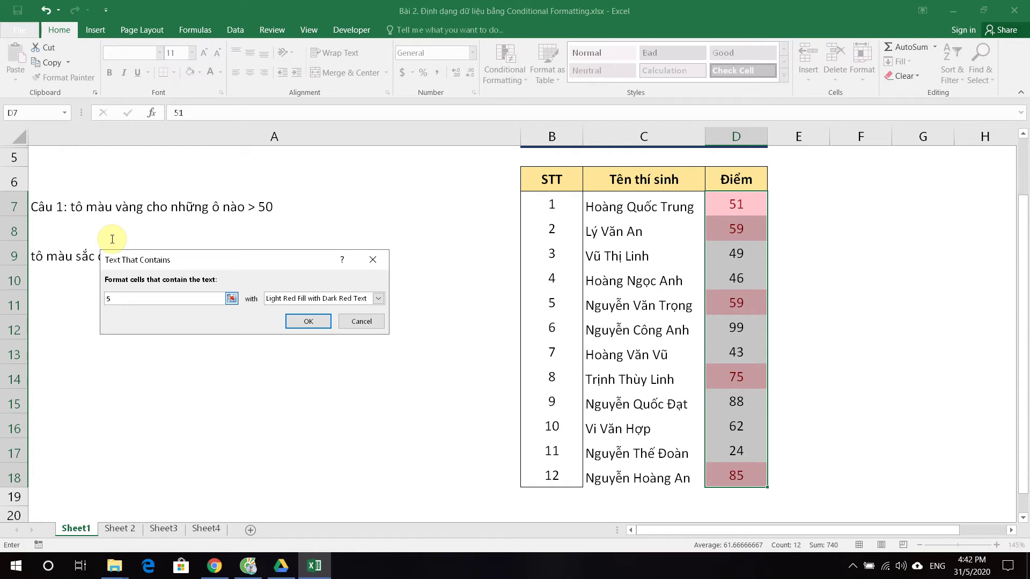
left_click(361, 321)
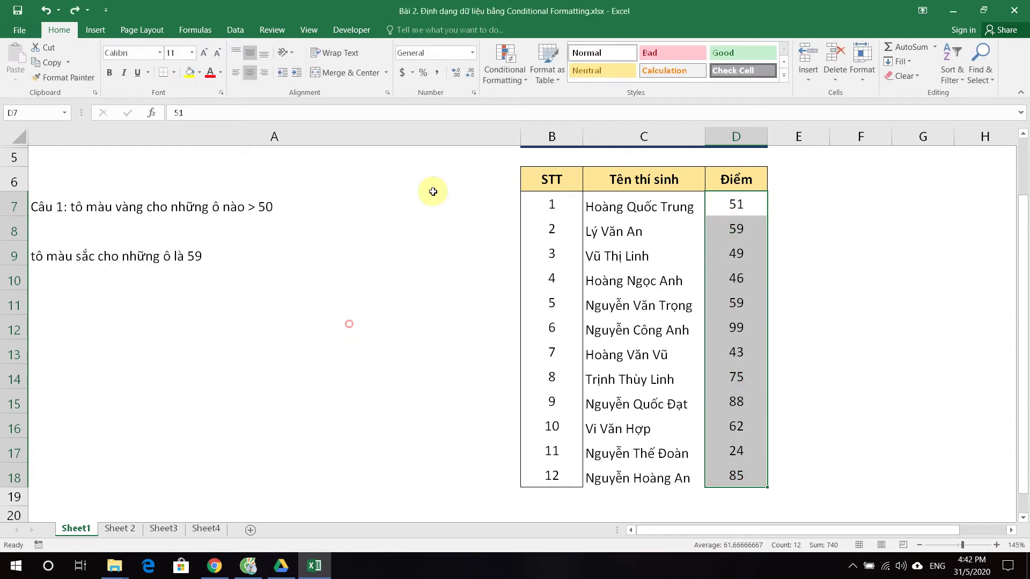
left_click_drag(639, 206, 636, 475)
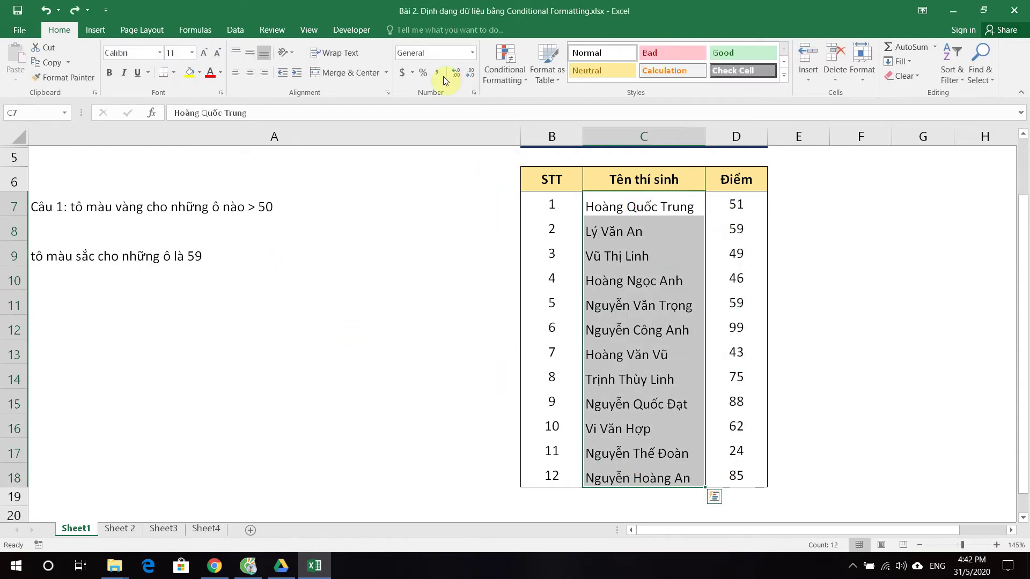
left_click(504, 69)
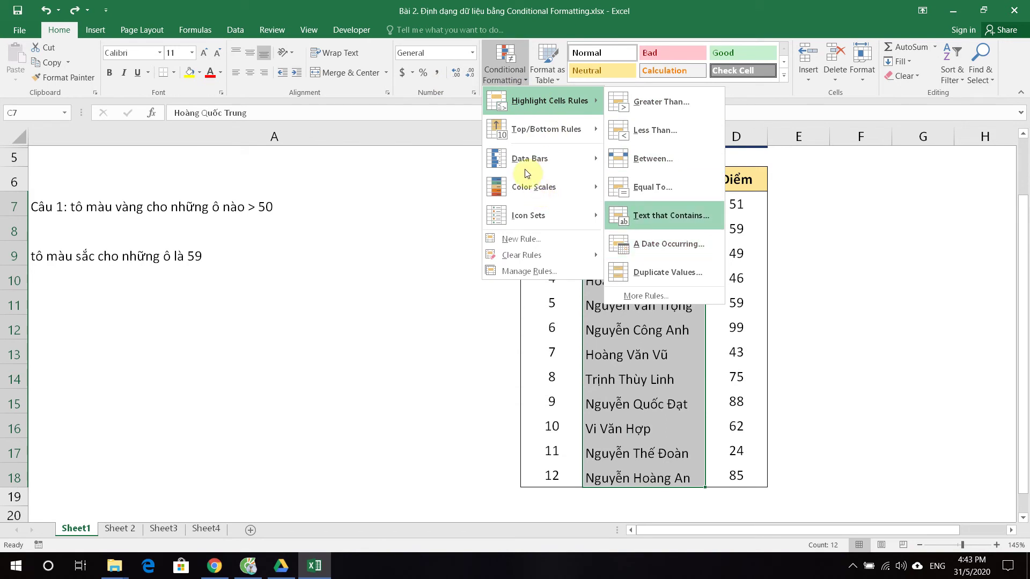
left_click(657, 215)
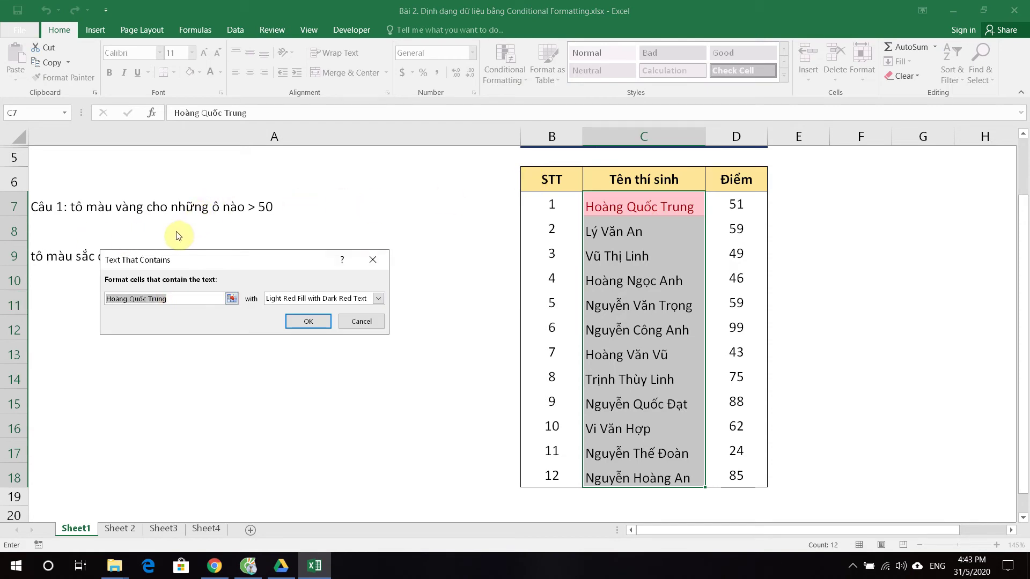
type("anh")
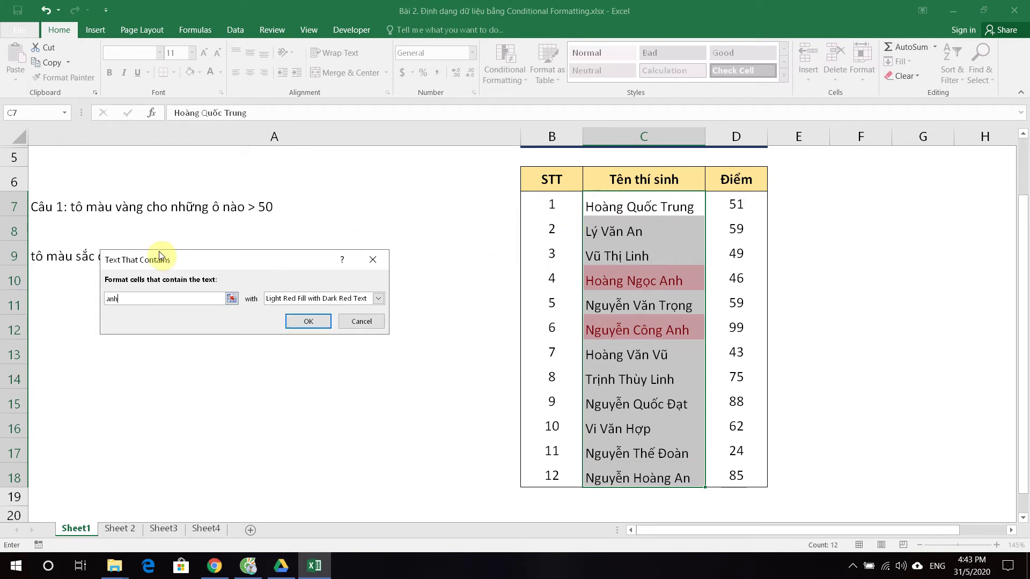
double_click(142, 297)
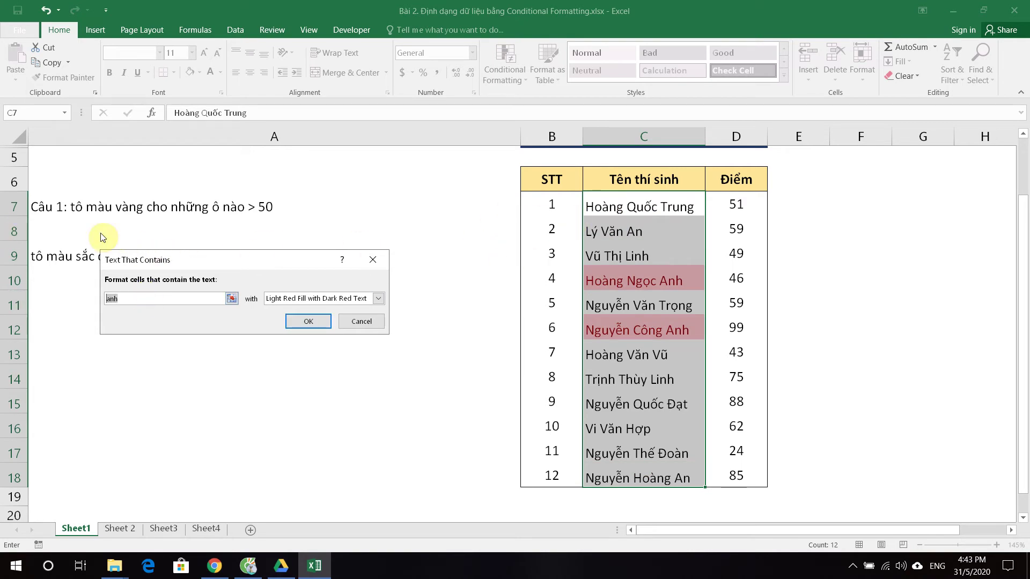
type("li")
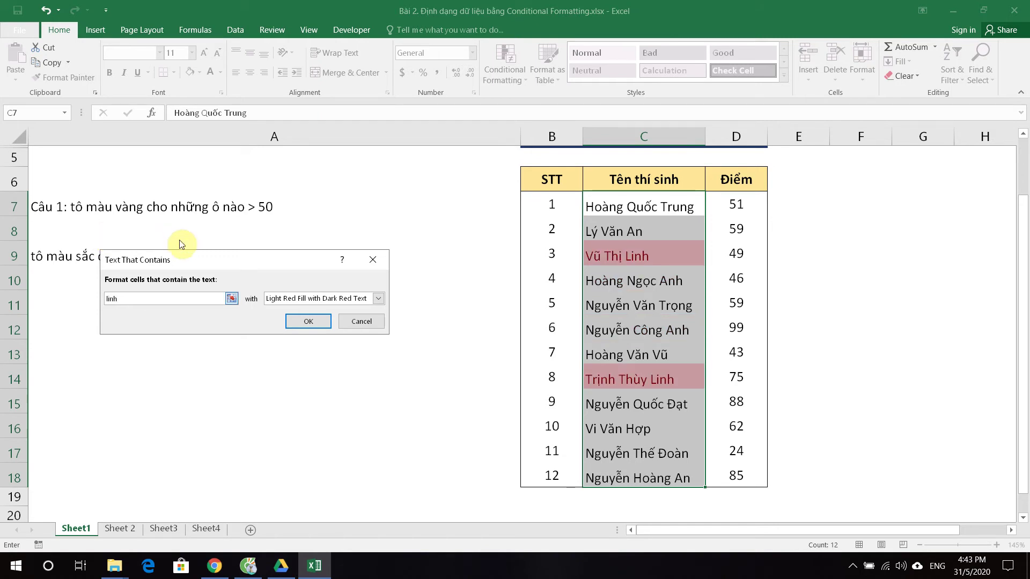
left_click(358, 321)
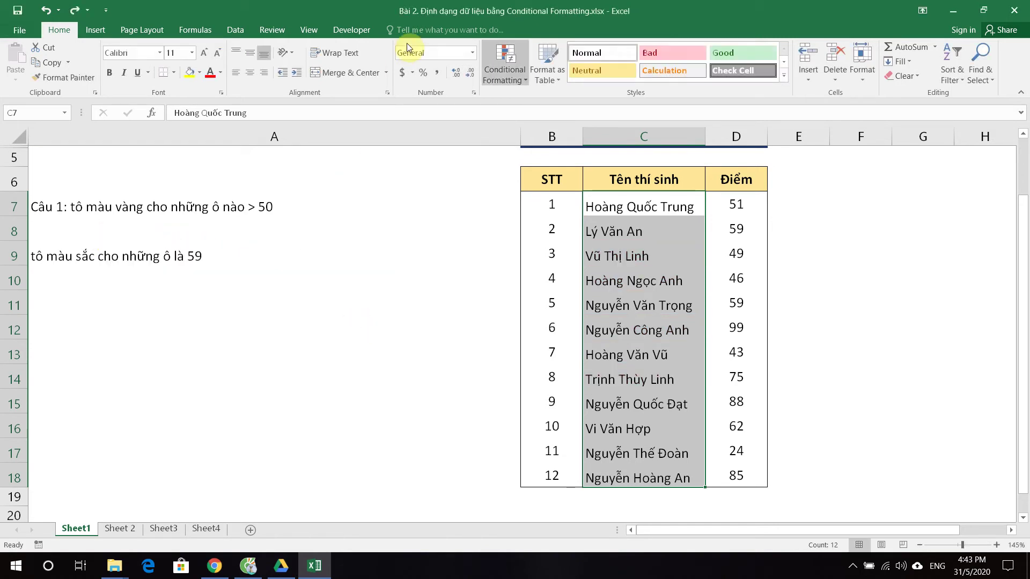
left_click(507, 57)
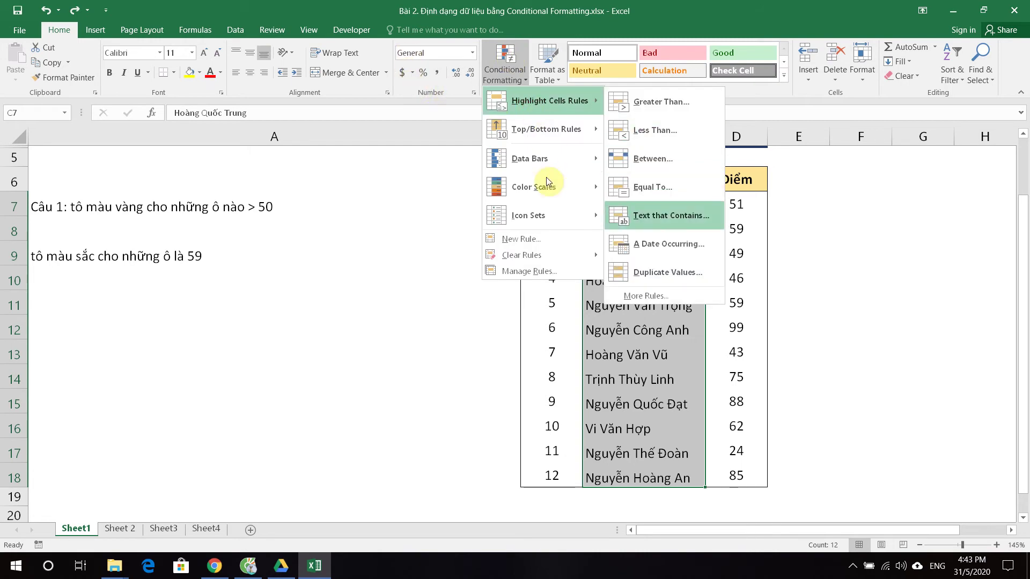
mouse_move(549, 101)
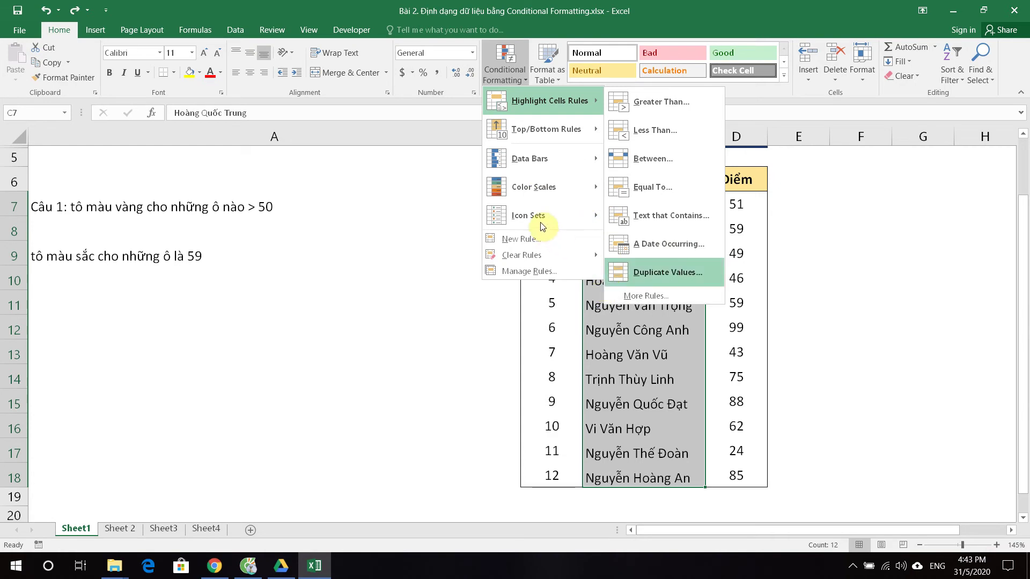
left_click(793, 272)
left_click_drag(736, 204, 742, 480)
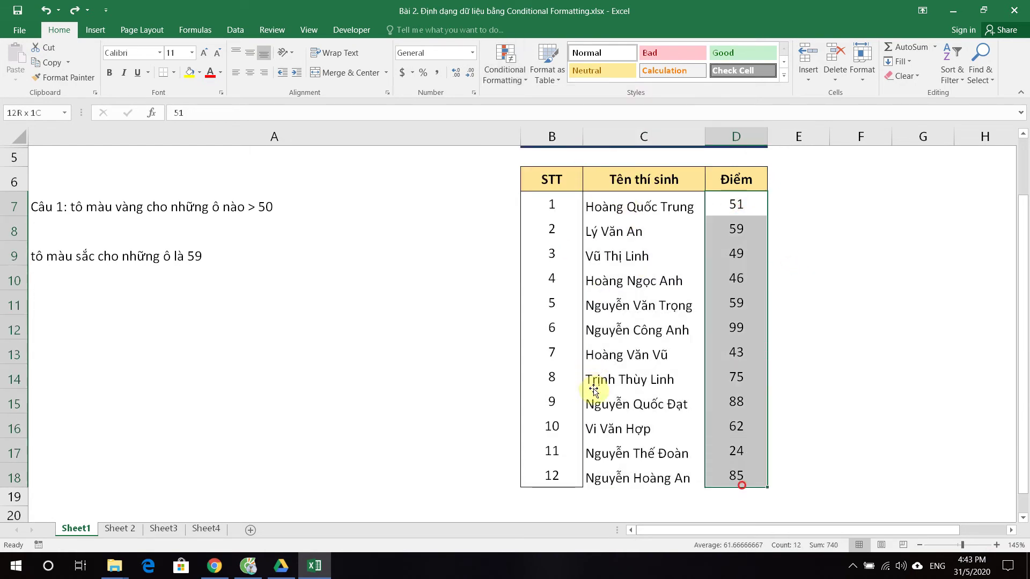
left_click(505, 65)
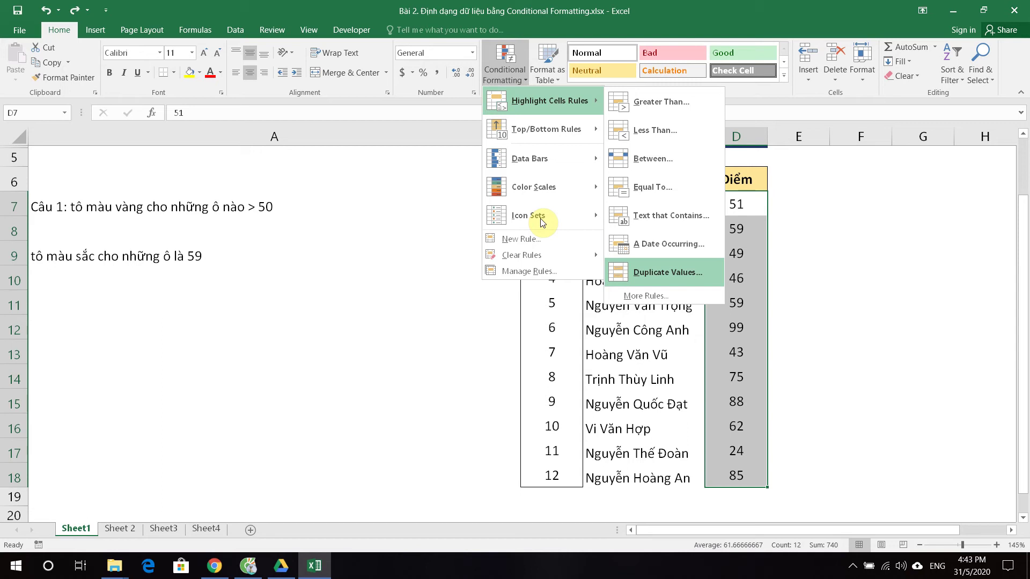
left_click(668, 272)
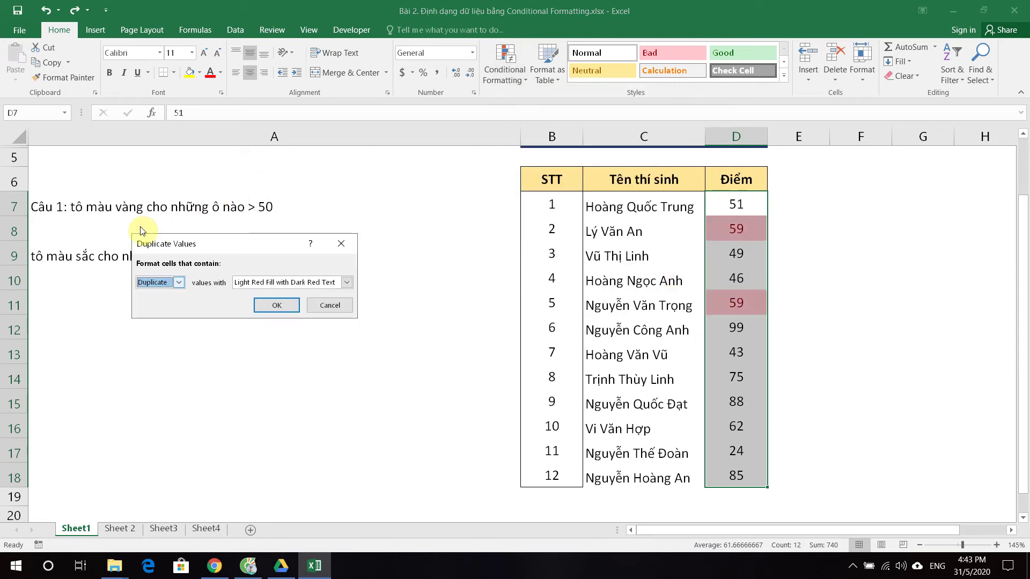
left_click(179, 283)
left_click(153, 303)
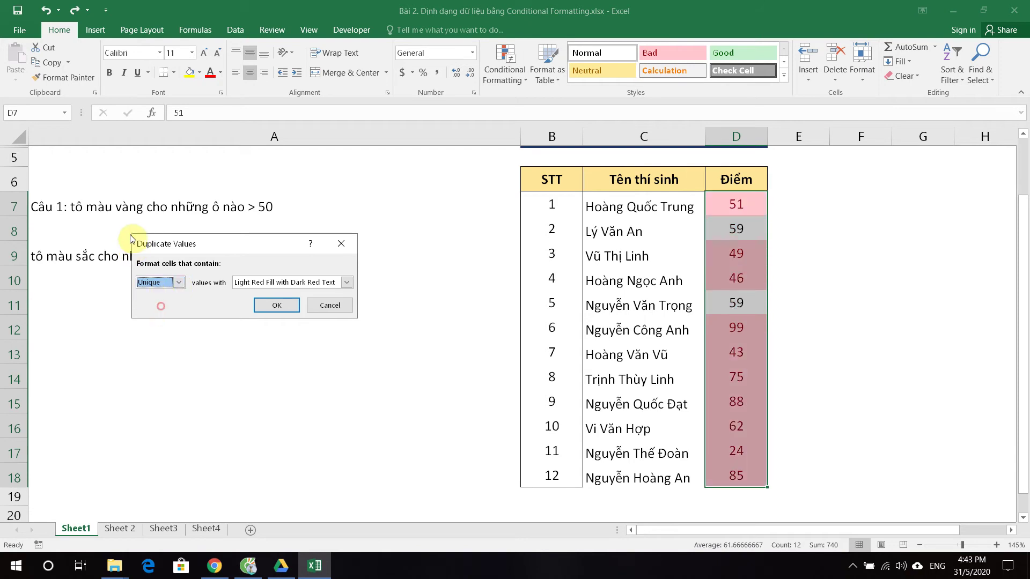
left_click(163, 284)
left_click(155, 294)
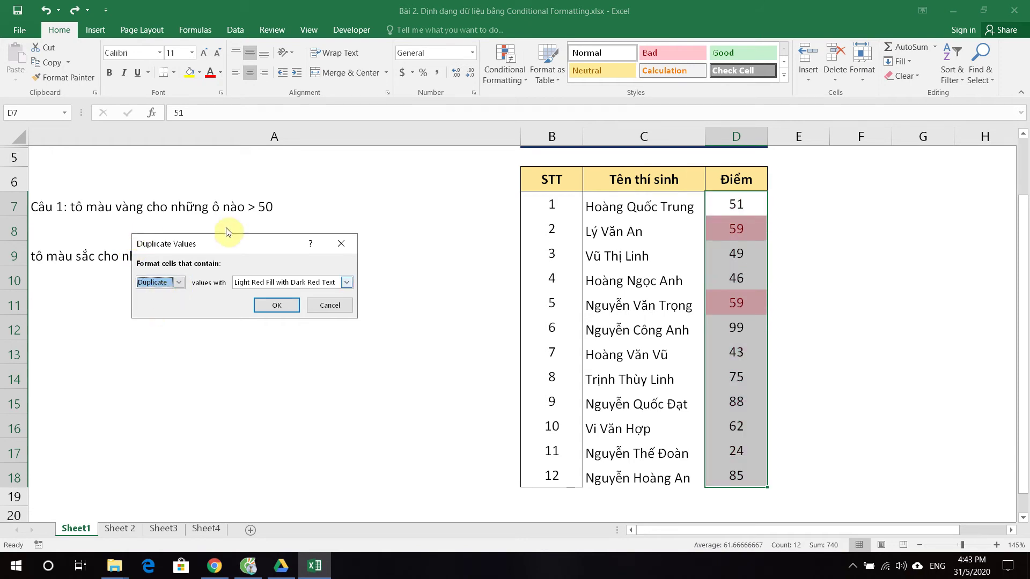
left_click(297, 281)
left_click(152, 229)
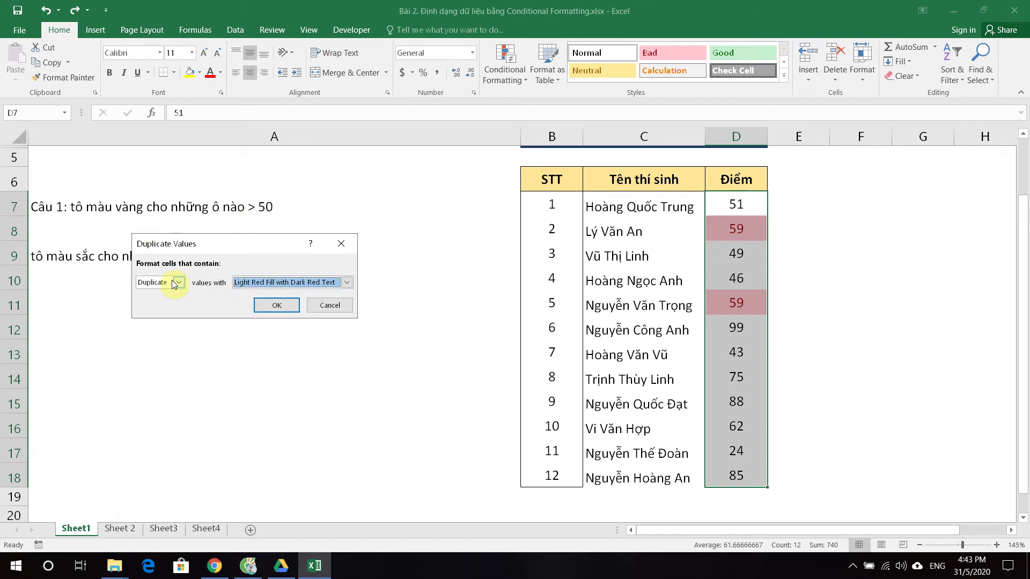
left_click(147, 282)
left_click(157, 304)
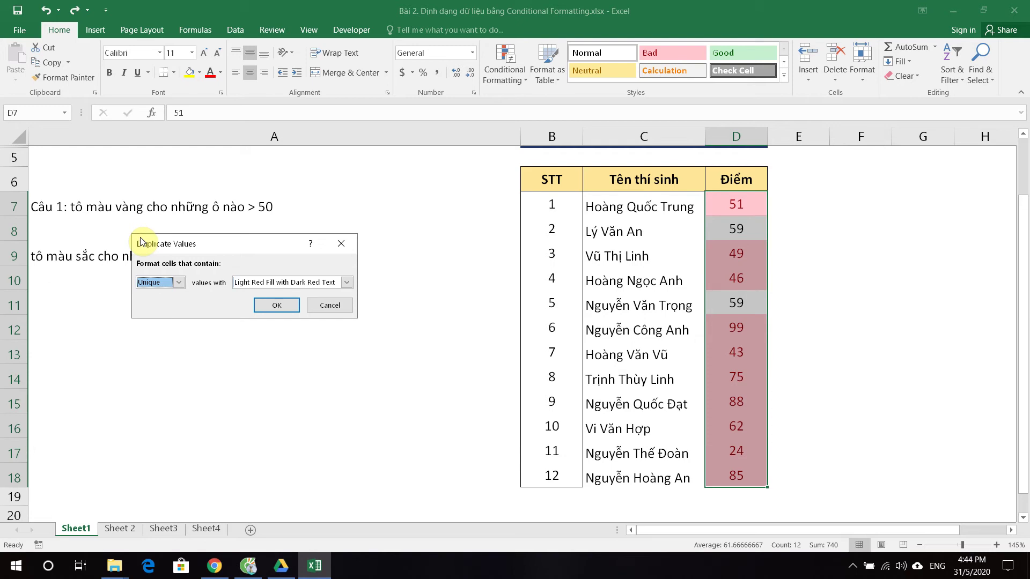
key("Tab")
key("alt+Down")
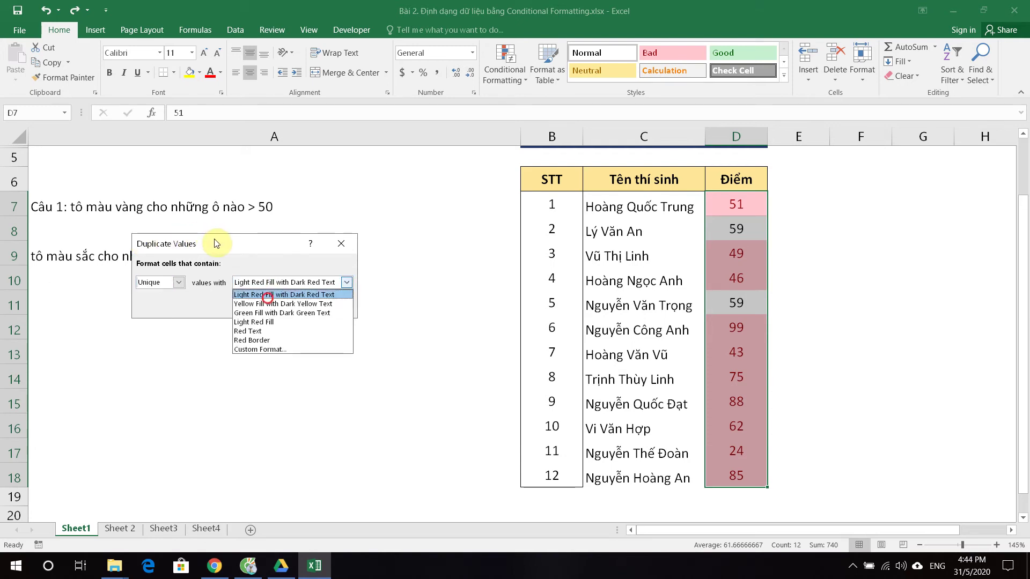
key("Escape")
key("alt+Down")
key("Down")
key("Return")
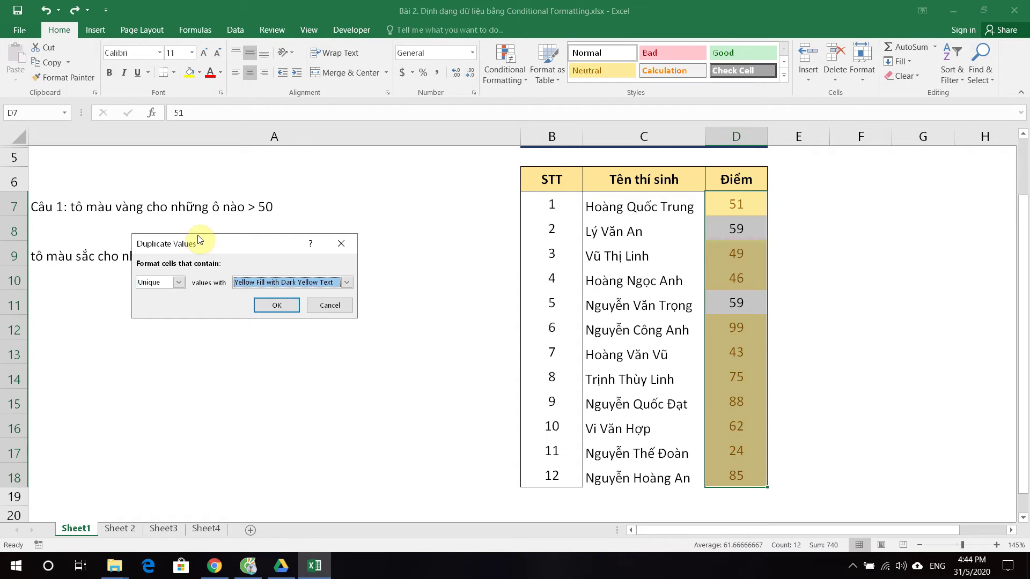
key("alt+Down")
key("Escape")
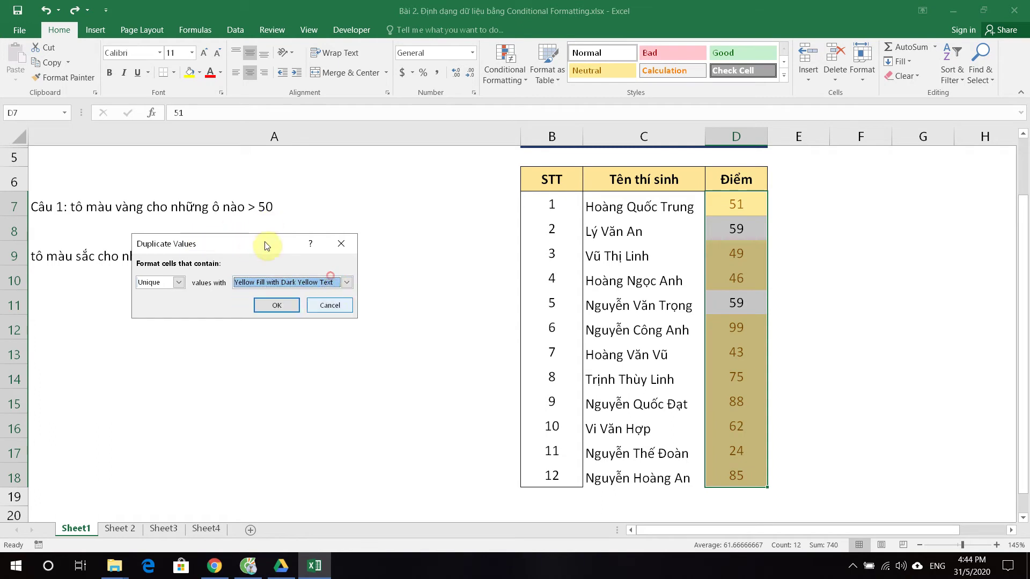
left_click(330, 305)
left_click(520, 74)
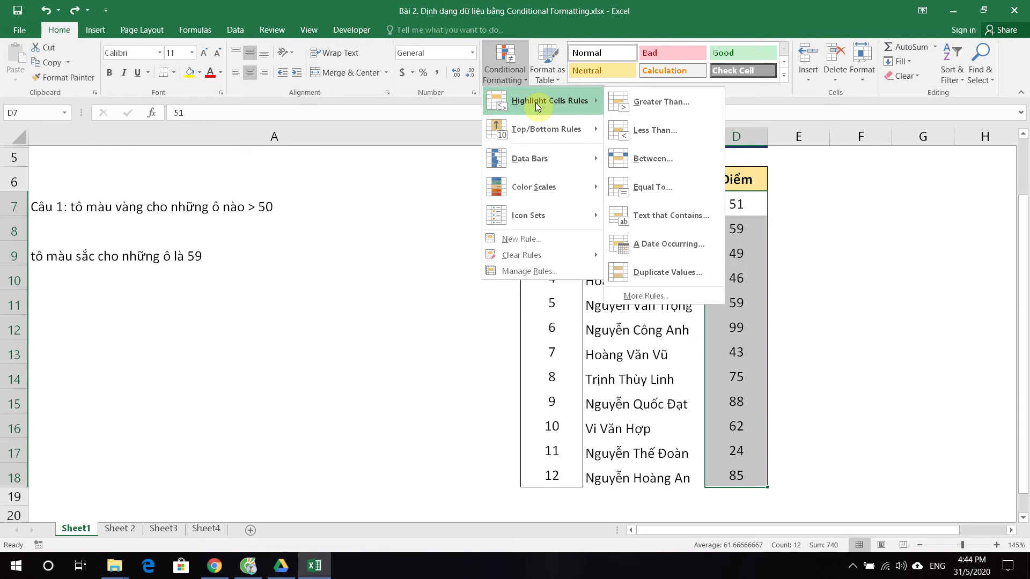
Step: Type 'tô màu sắc cho 3 ô lớn nhất' in A10 and '3 ô nhỏ nhất' in A11, then reselect D7:D18
key("Down")
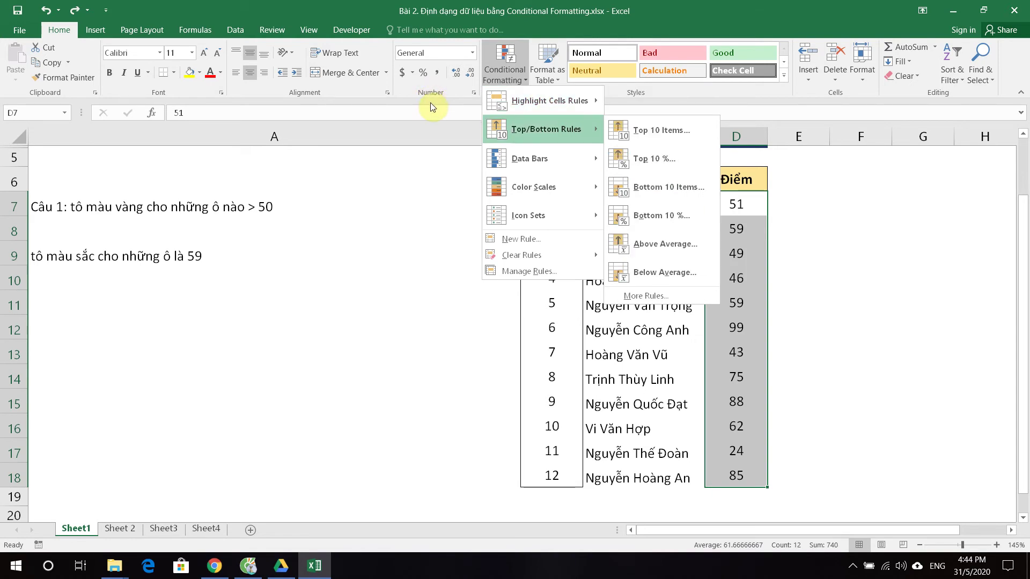
left_click(78, 278)
left_click(62, 283)
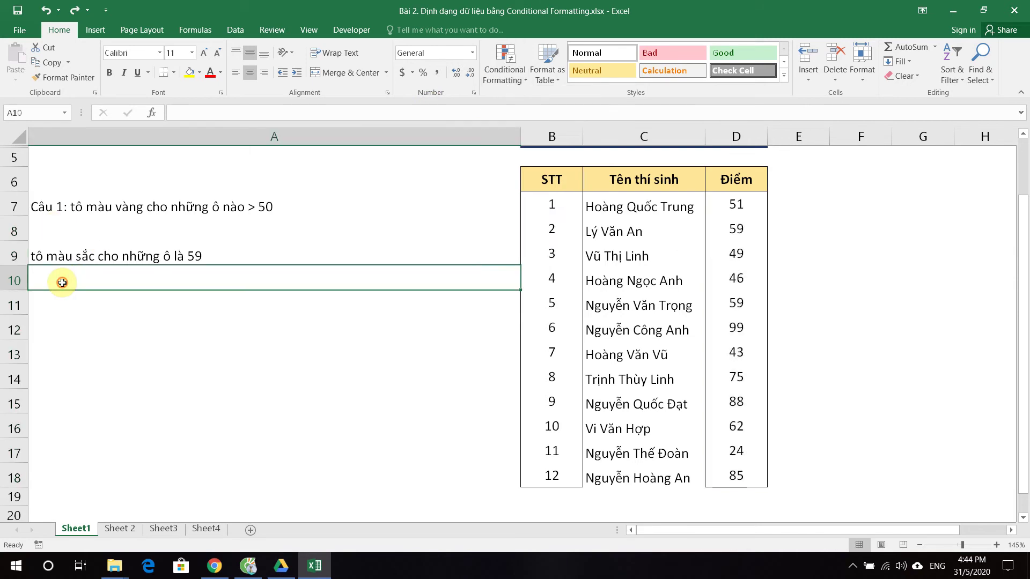
type("tô màu s")
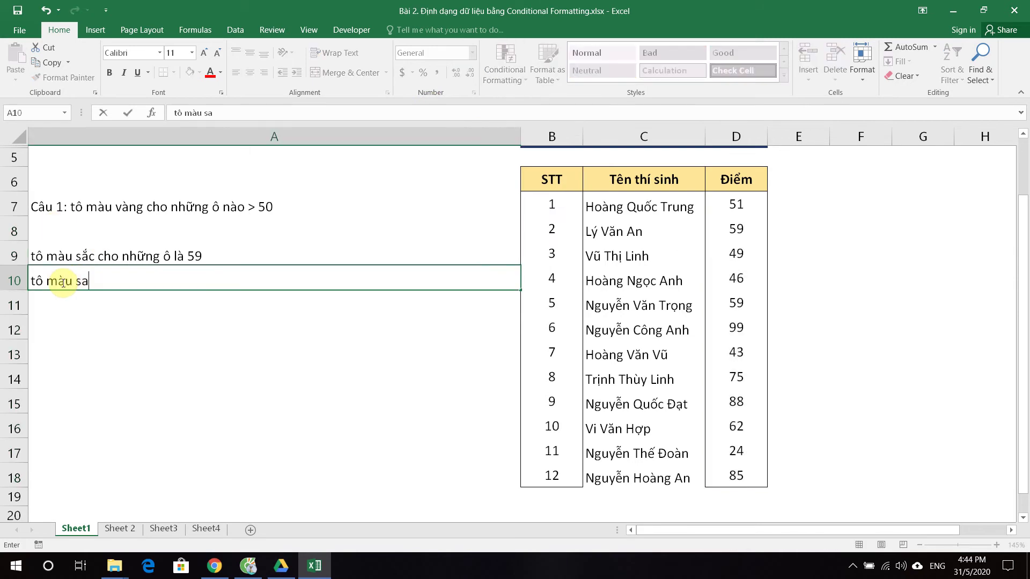
type("ắc cho 3 ô")
type(" lớn nhất")
key("Return")
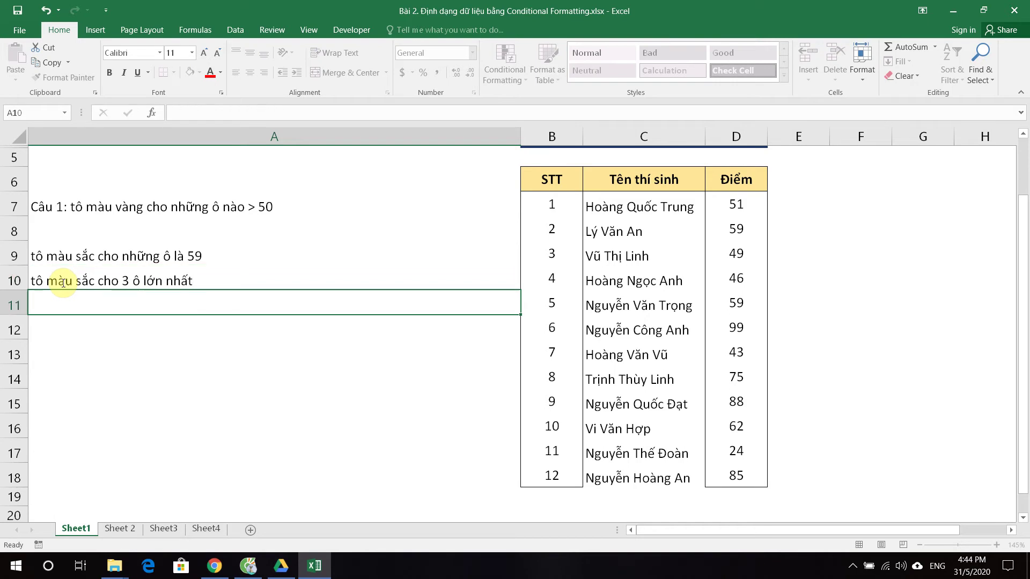
type("3 ô")
type(" nhỏ nhất")
key("Return")
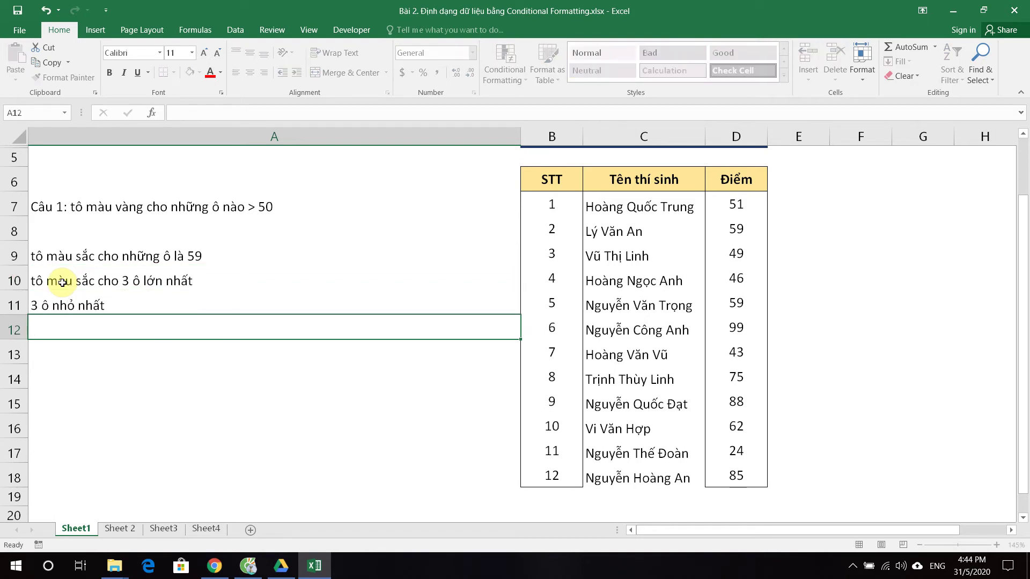
left_click_drag(730, 204, 735, 475)
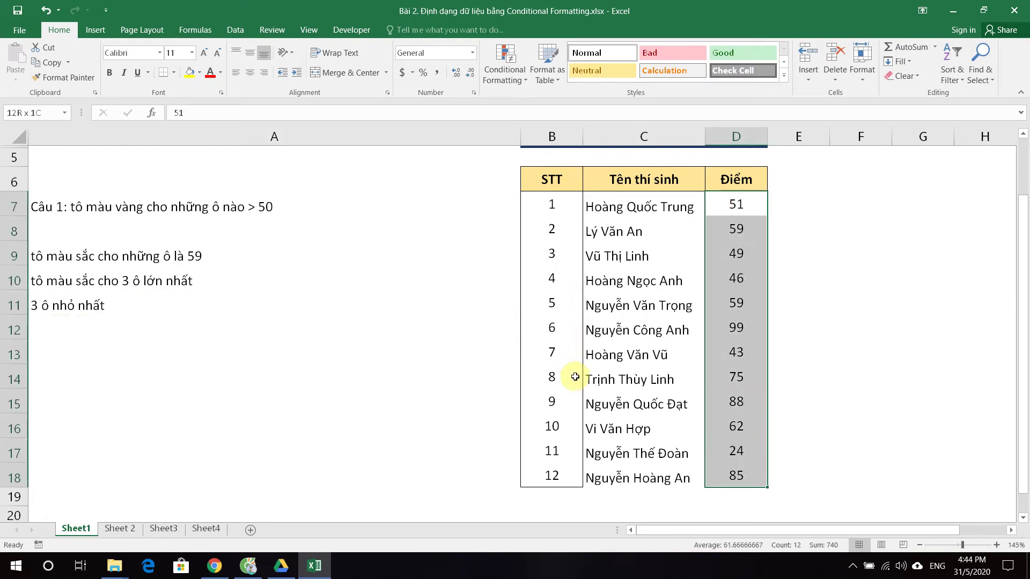
Step: Highlight the top 3 scores (99, 88, 85) with yellow fill, then undo the rule
left_click(504, 76)
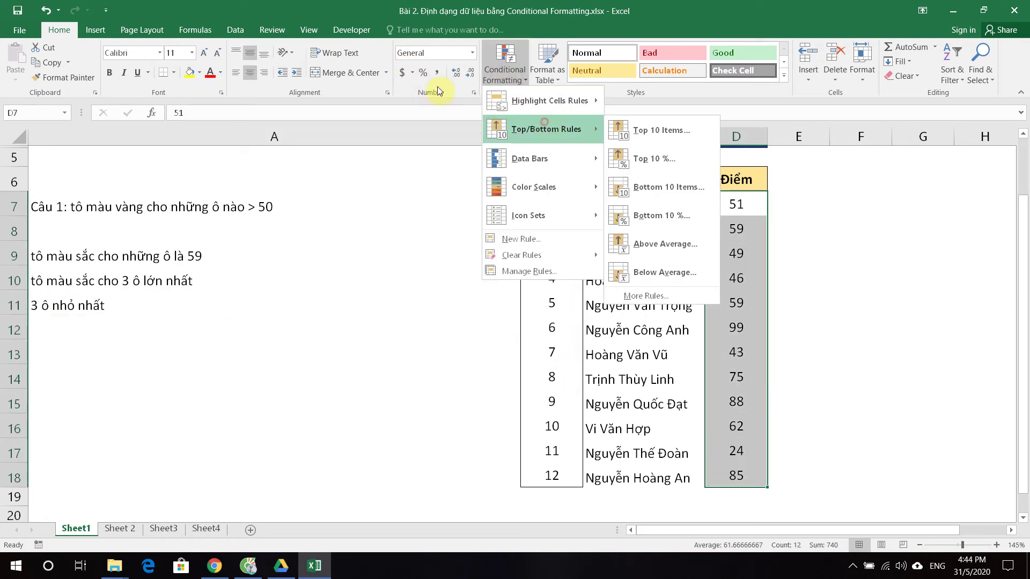
mouse_move(545, 129)
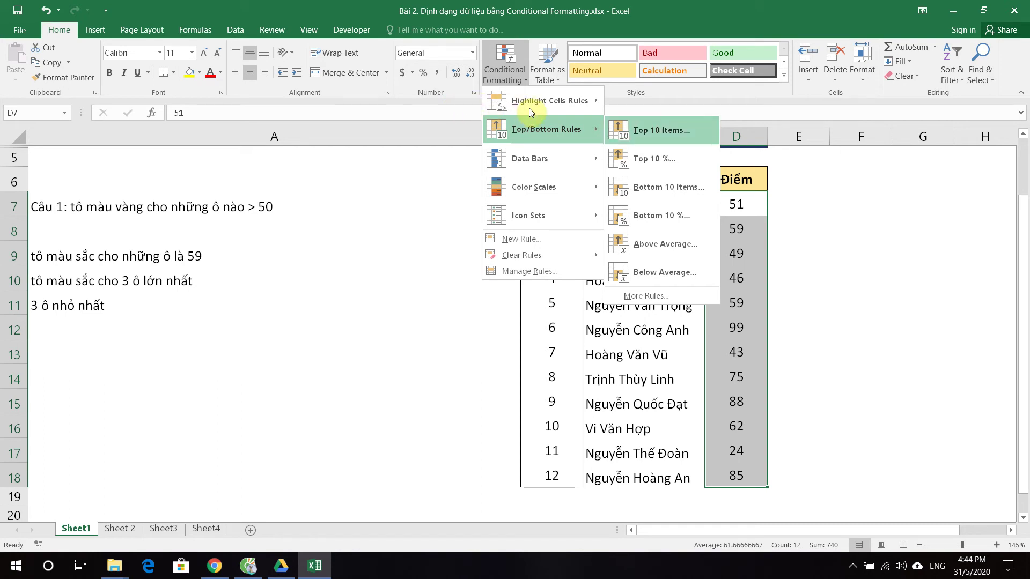
key("Return")
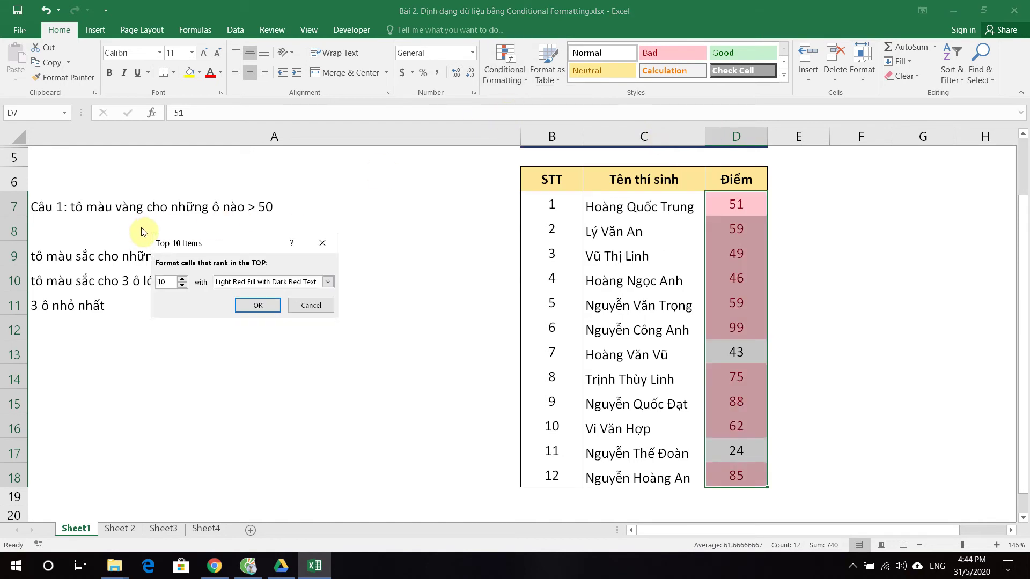
key("shift+End")
type("3")
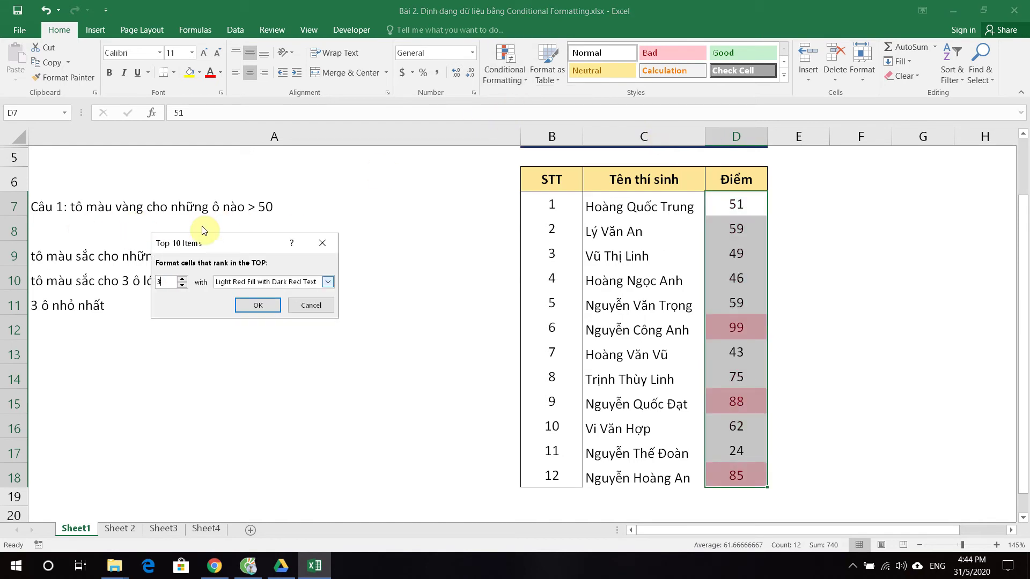
left_click(268, 281)
key("Down")
key("Return")
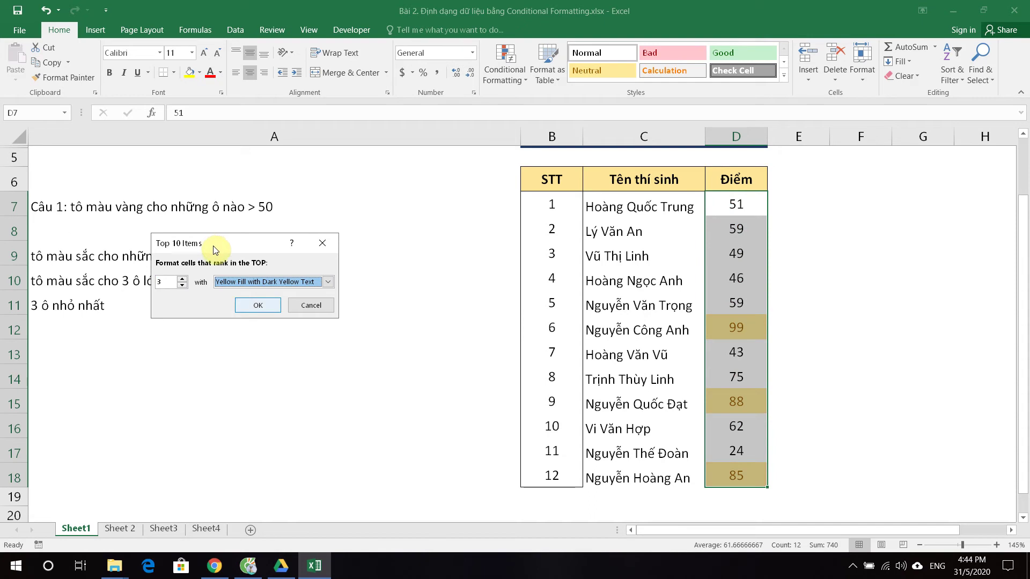
left_click(266, 307)
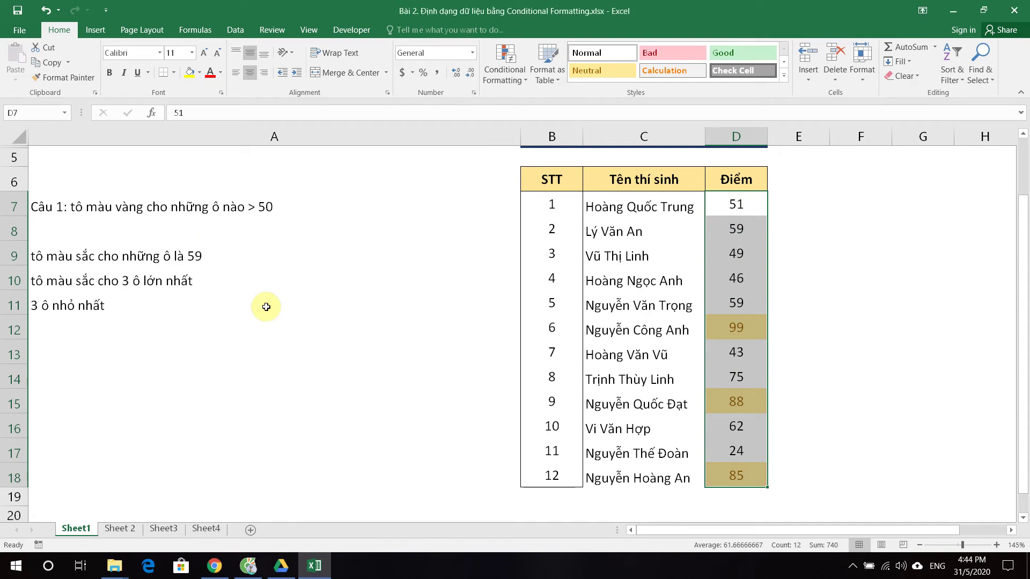
key("ctrl+z")
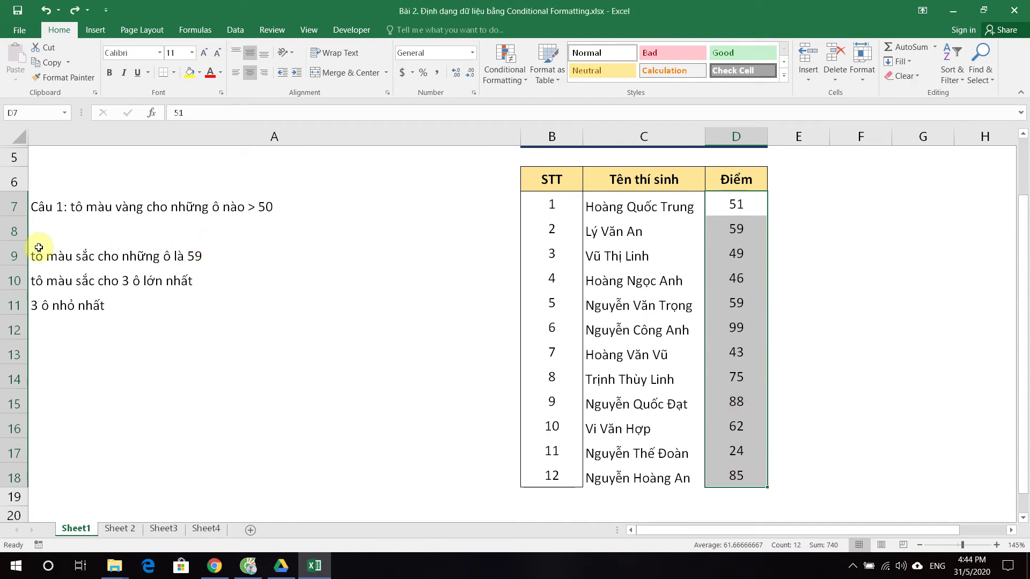
left_click(44, 306)
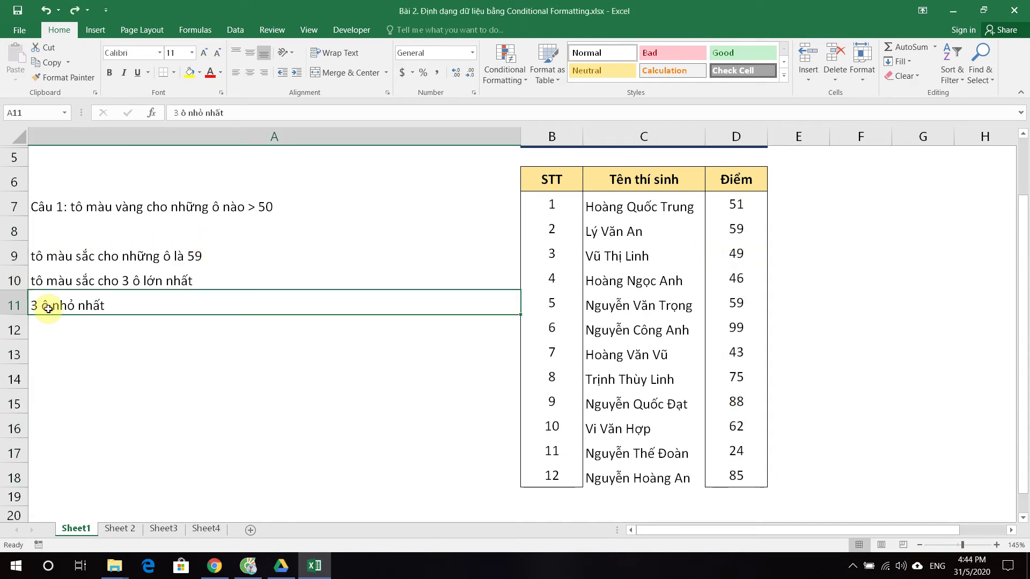
Step: Select the Điểm scores D7:D18
left_click(499, 78)
left_click(737, 203)
left_click_drag(737, 203, 735, 354)
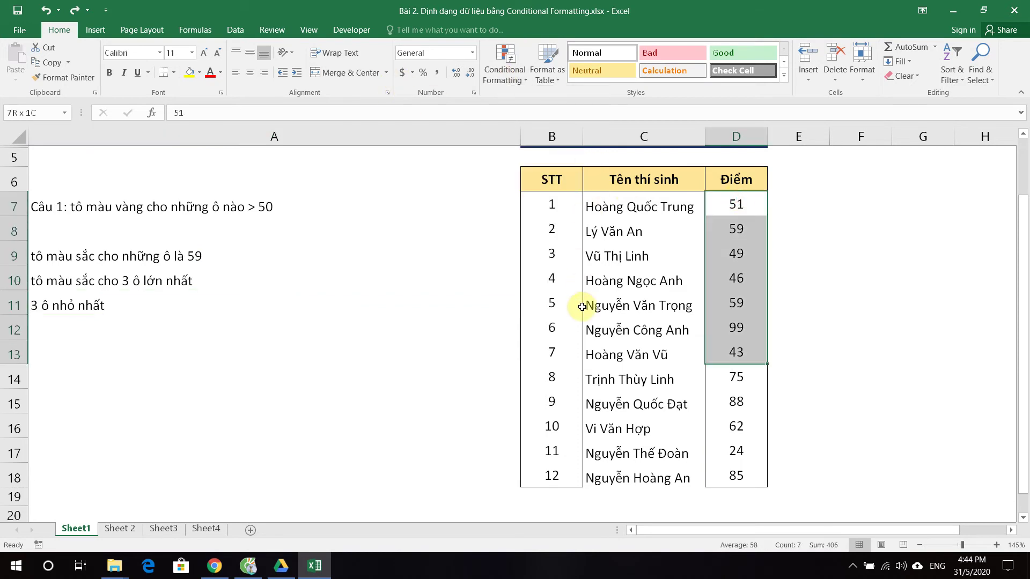
left_click_drag(582, 307, 579, 477)
Step: Preview a Bottom 3 light red rule on 46, 43 and 24, then cancel it
left_click(504, 69)
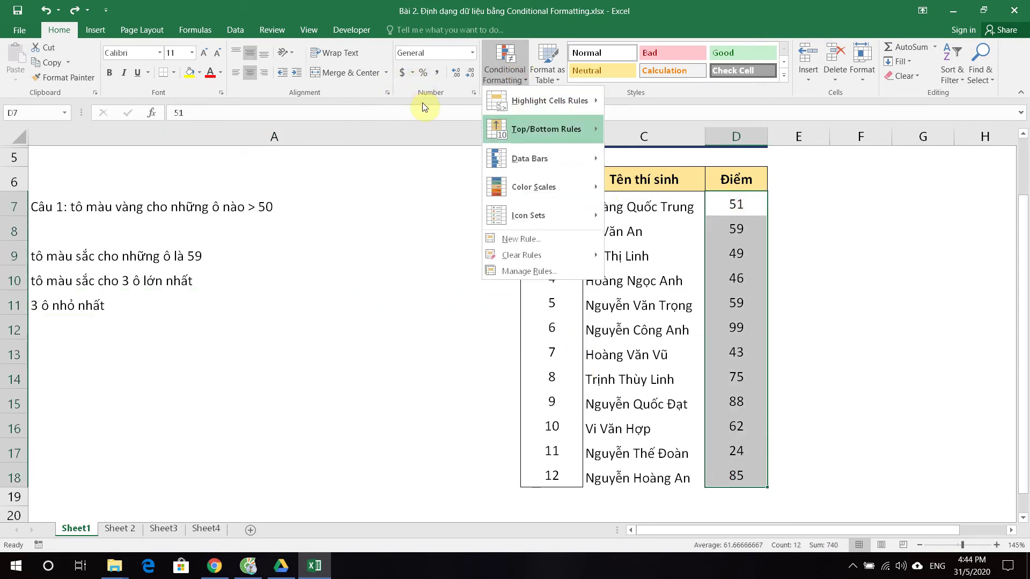
key("Right")
key("Down")
key("Down")
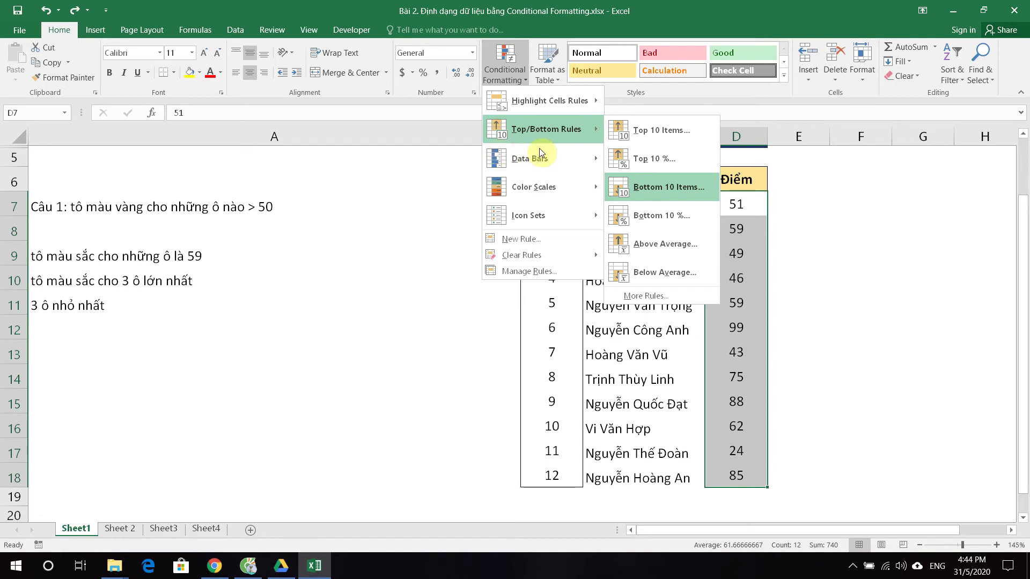
key("Return")
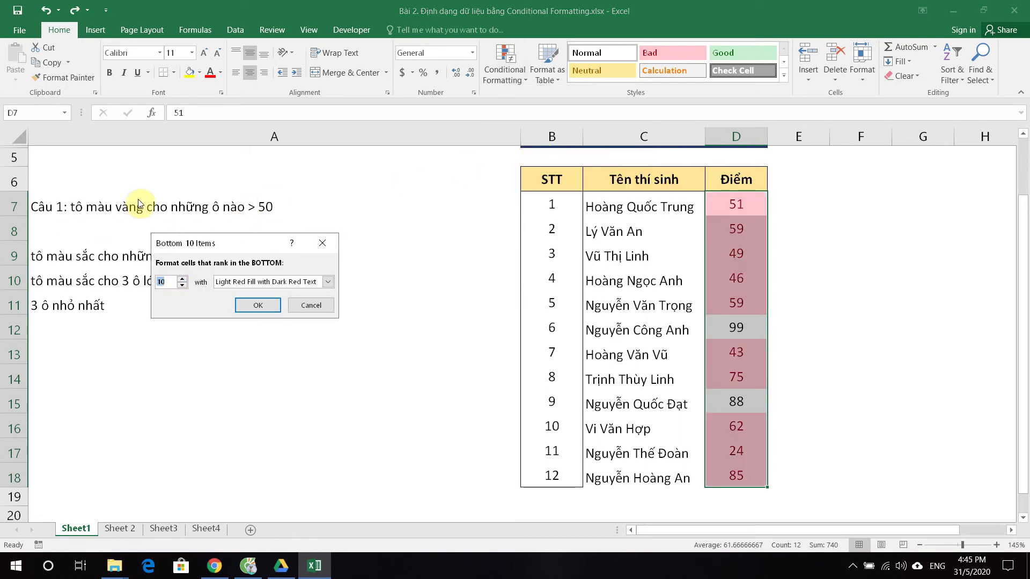
type("3")
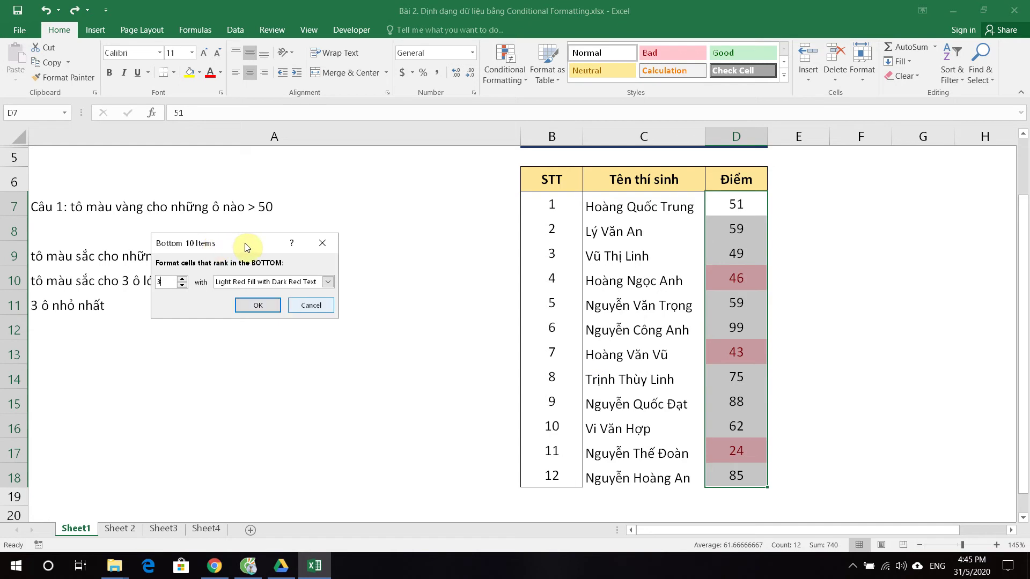
left_click(311, 305)
left_click(506, 64)
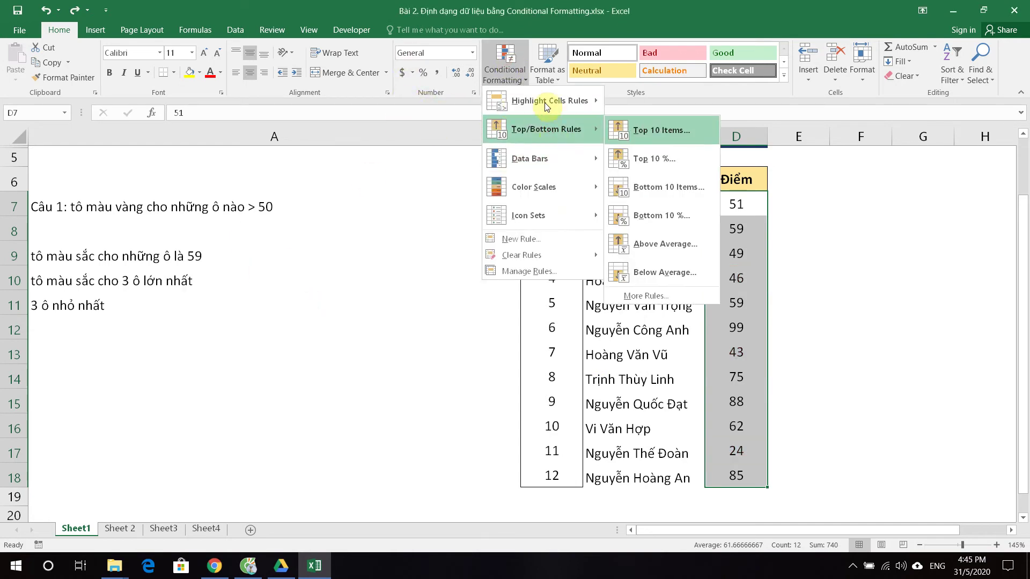
Step: Preview a Top 30% rule that highlights 99, 88 and 85 in light red
key("Down")
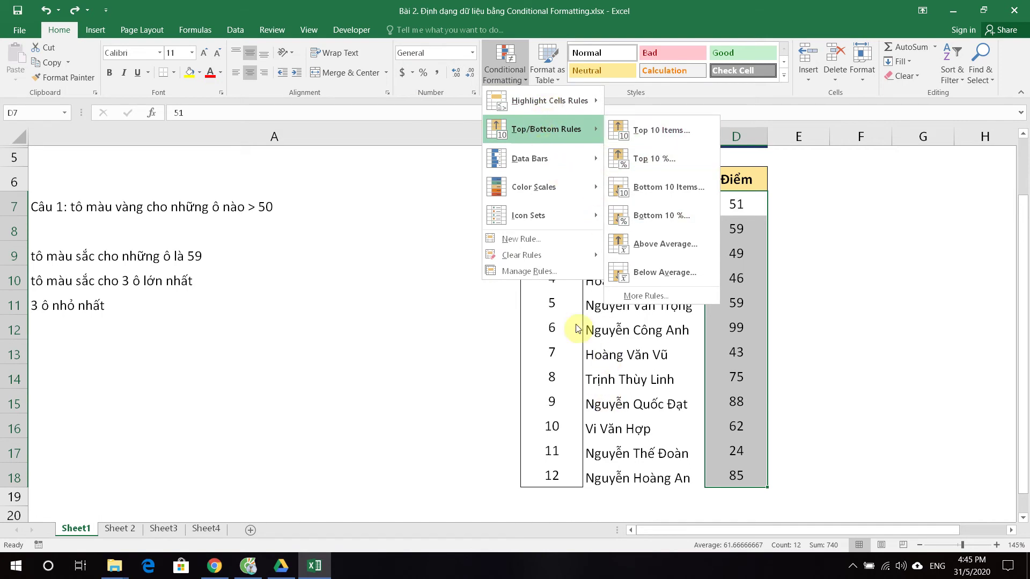
left_click(641, 157)
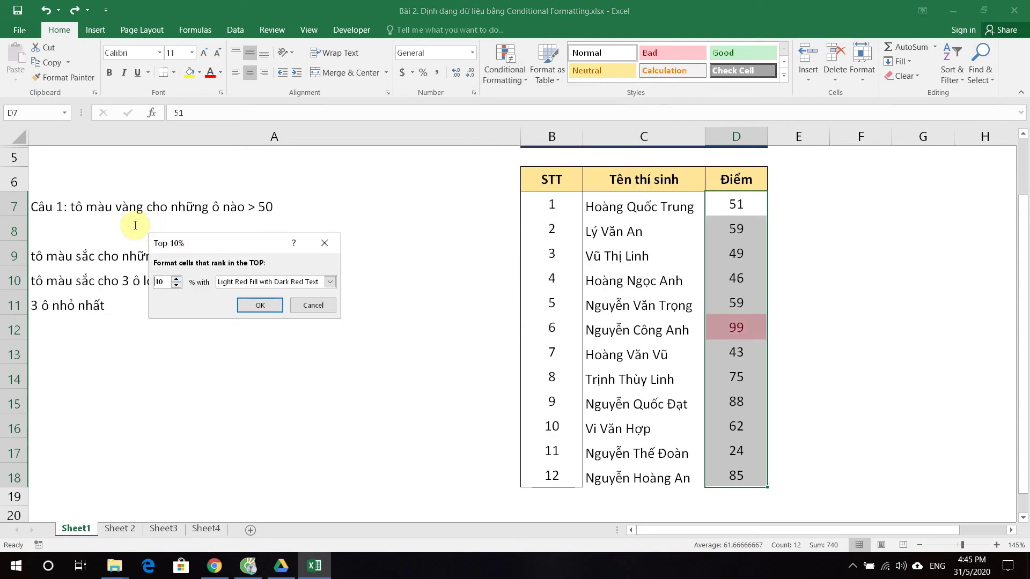
type("30")
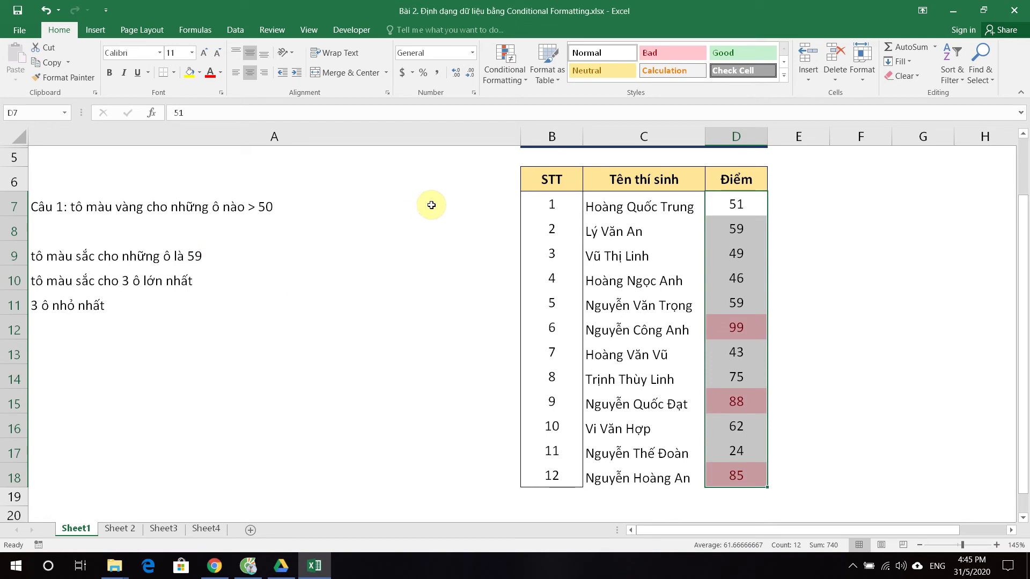
Step: Discard the preview and bring the Top/Bottom ranking rules back up
key("alt+h")
key("l")
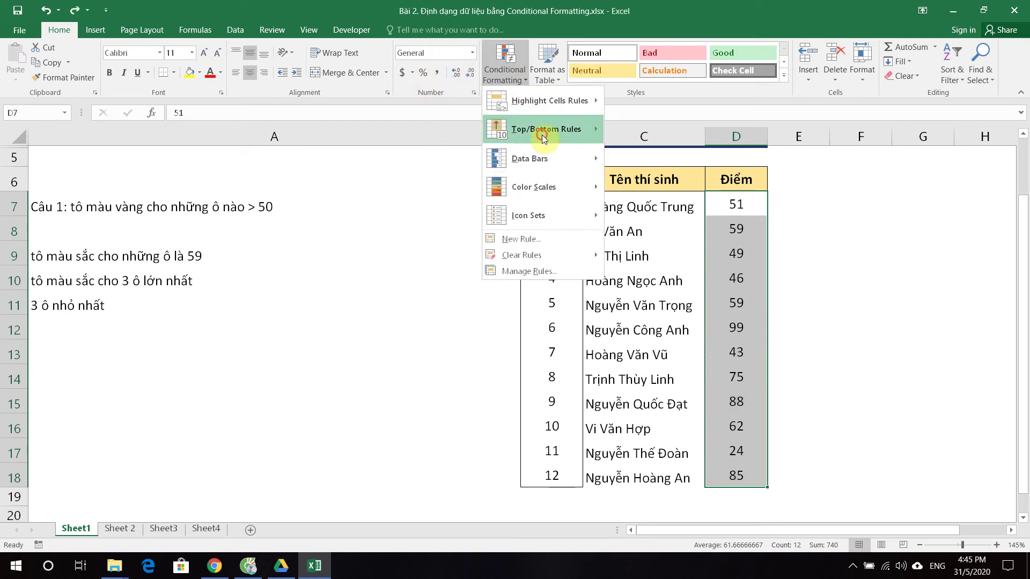
mouse_move(545, 128)
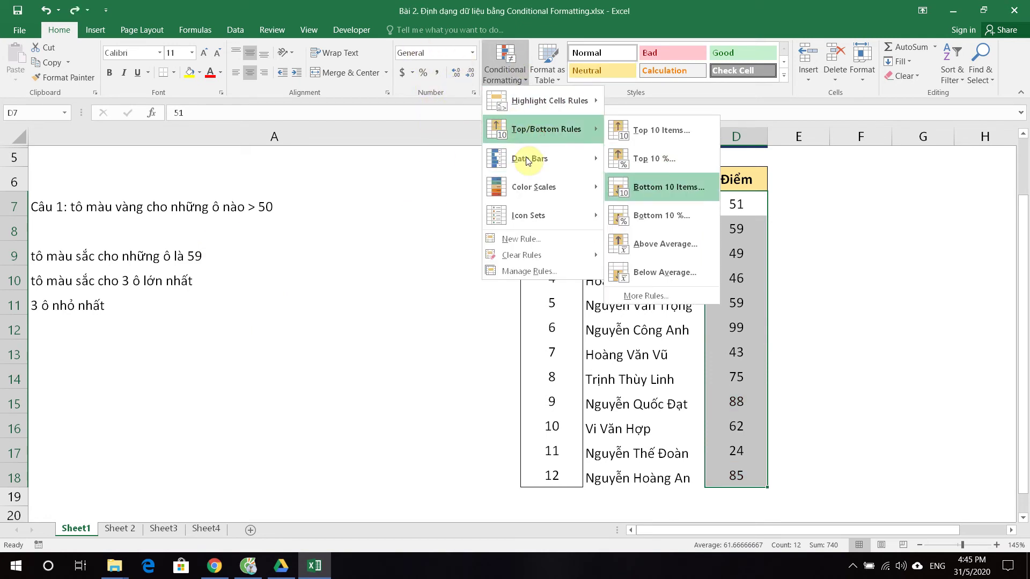
key("Down")
key("Down")
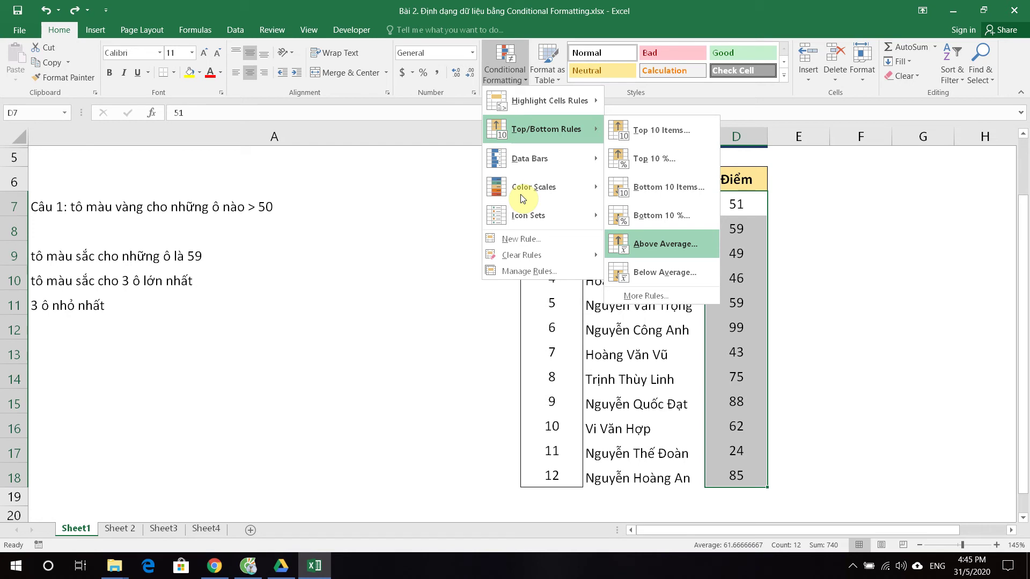
Step: Enter the note 'tô màu sắc cho những ô nào > trung bình vùng đó' in A12
left_click(50, 334)
left_click(50, 332)
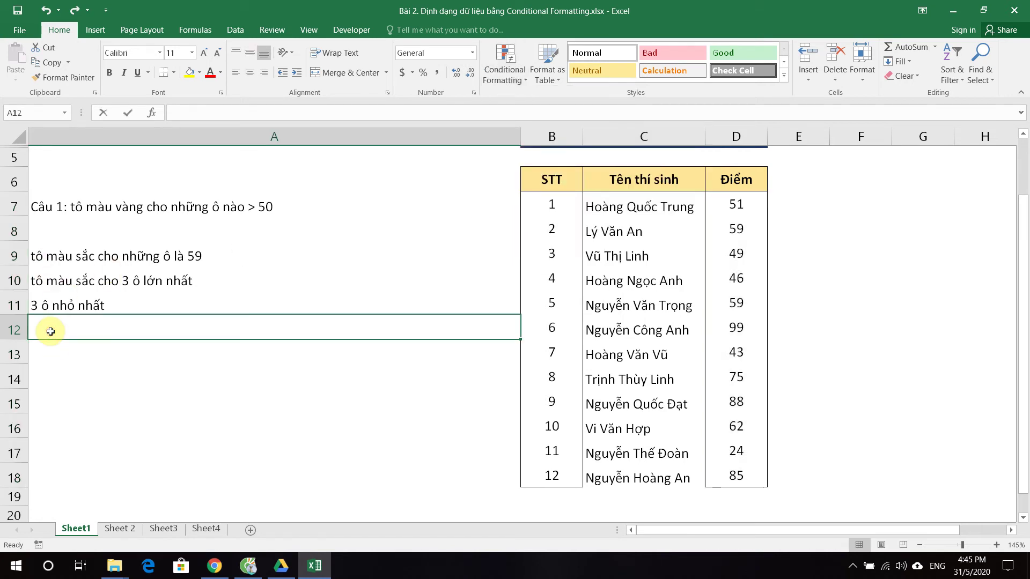
type("tô màu sắc cho ")
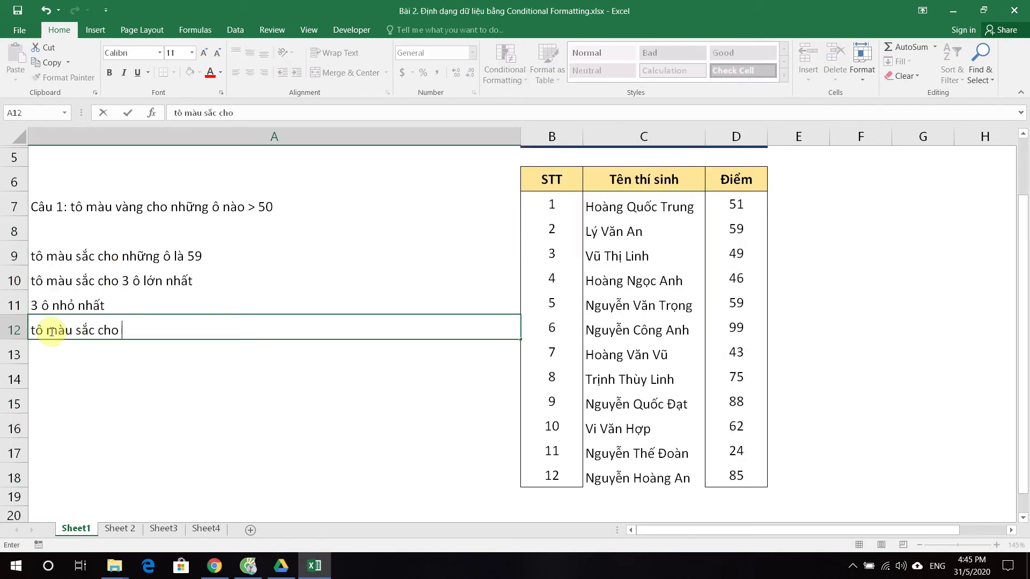
type("nhưng ô nà")
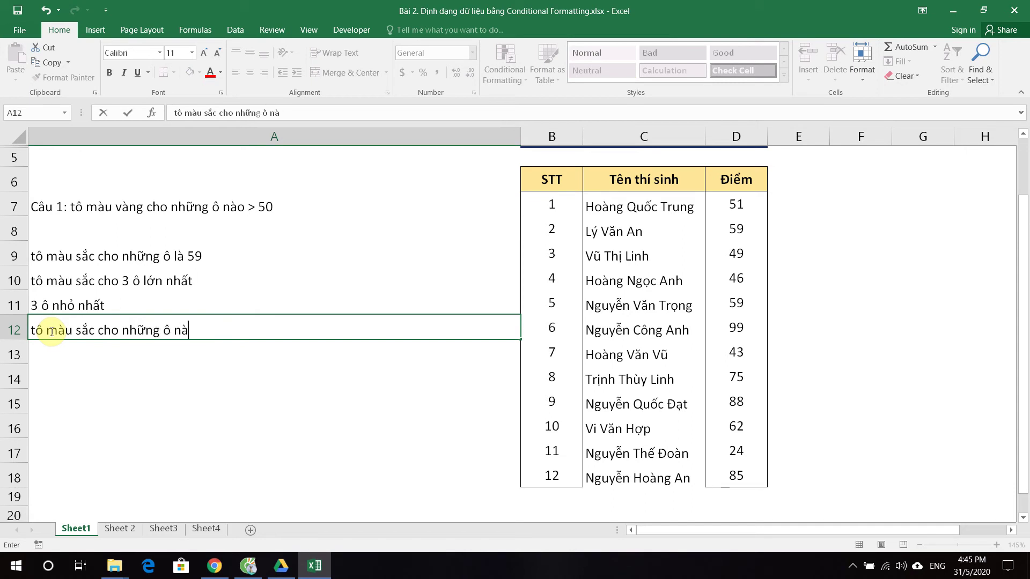
type("o > trung ")
type("bình vùng đó")
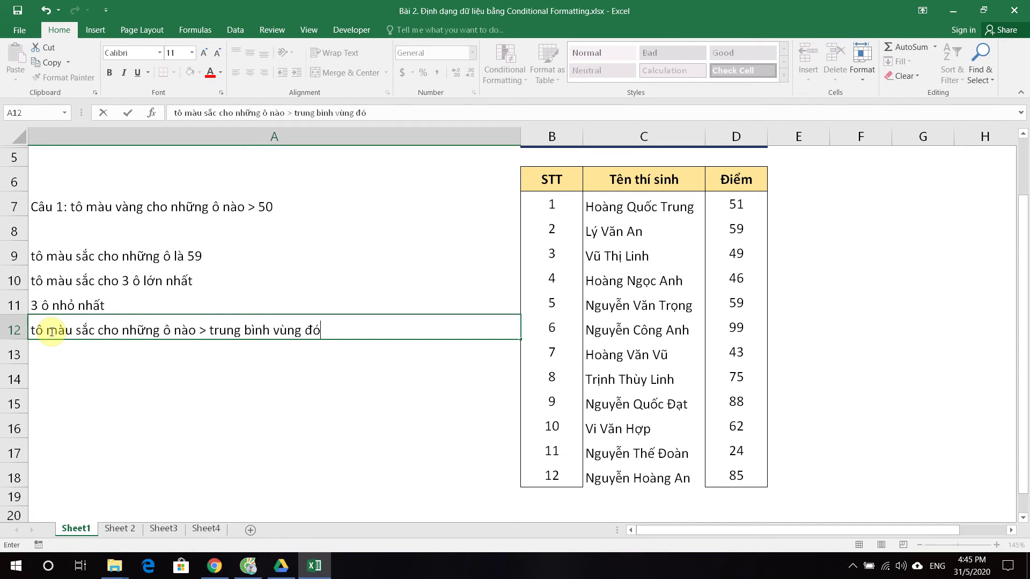
key("Return")
left_click_drag(727, 202, 736, 477)
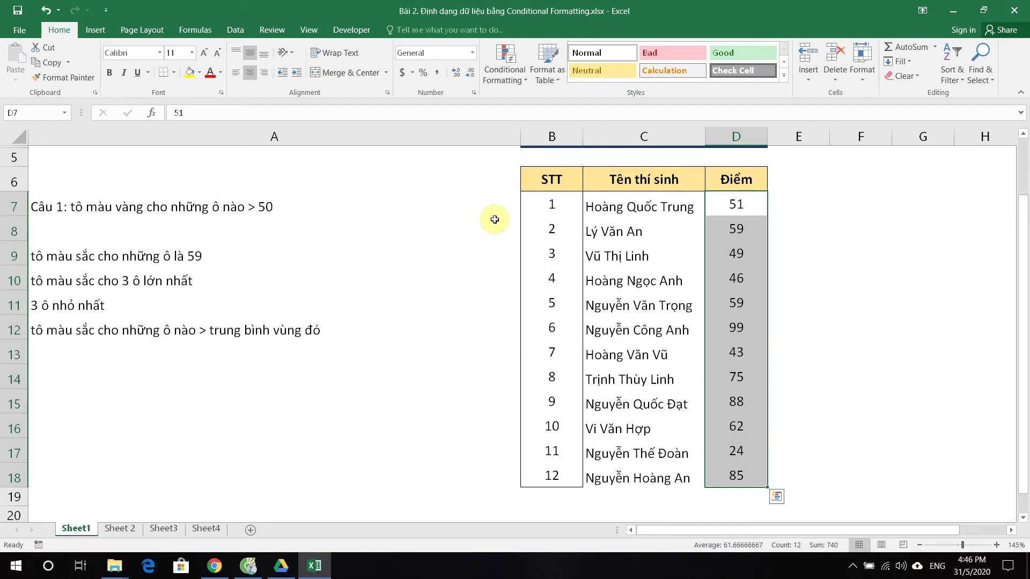
Step: Preview an Above Average rule on the scores with Light Red Fill, then Red Text
left_click(504, 73)
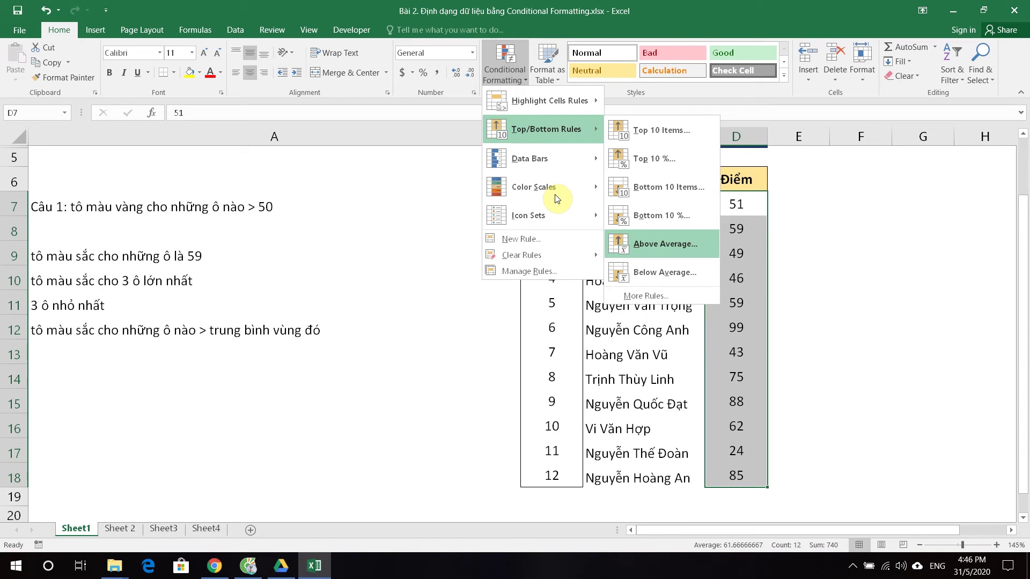
left_click(686, 243)
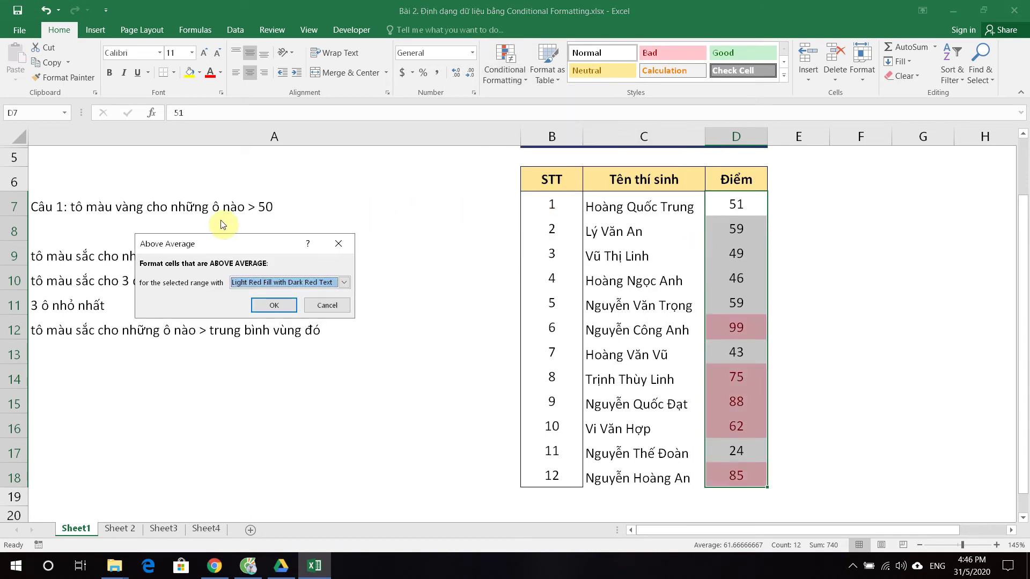
left_click(282, 282)
key("Down")
key("Down")
key("Down")
key("Return")
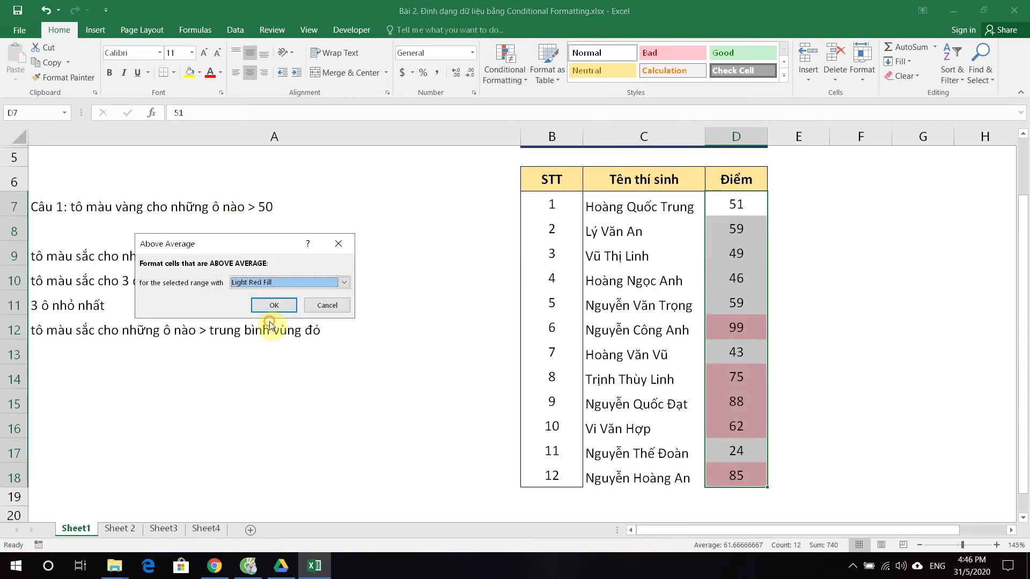
key("alt+Down")
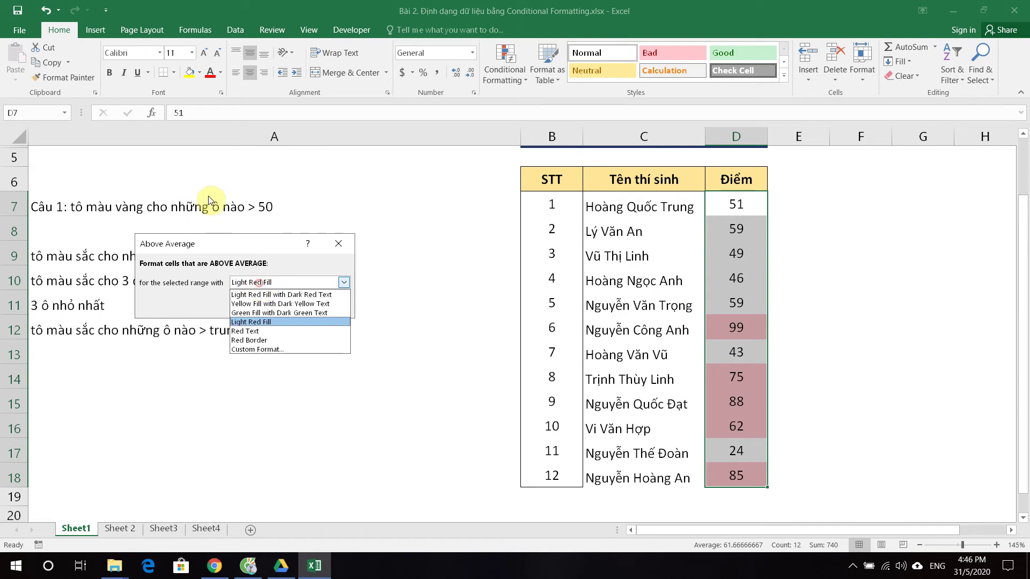
key("Down")
key("Down")
key("Down")
key("Up")
key("Up")
key("Return")
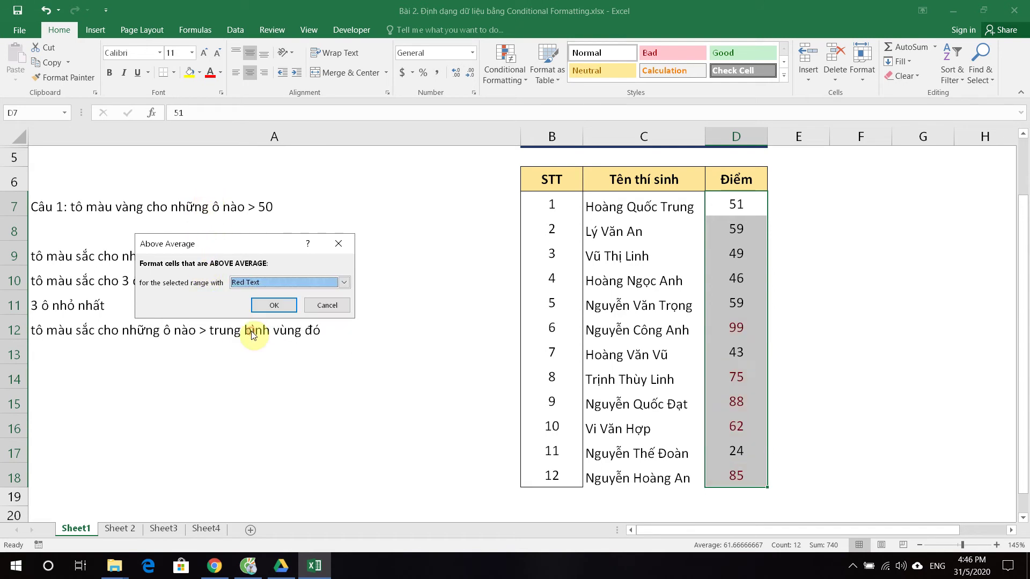
Step: Preview the Red Border style, then cancel the above-average rule without keeping it
key("alt+Down")
key("Up")
key("Up")
key("Up")
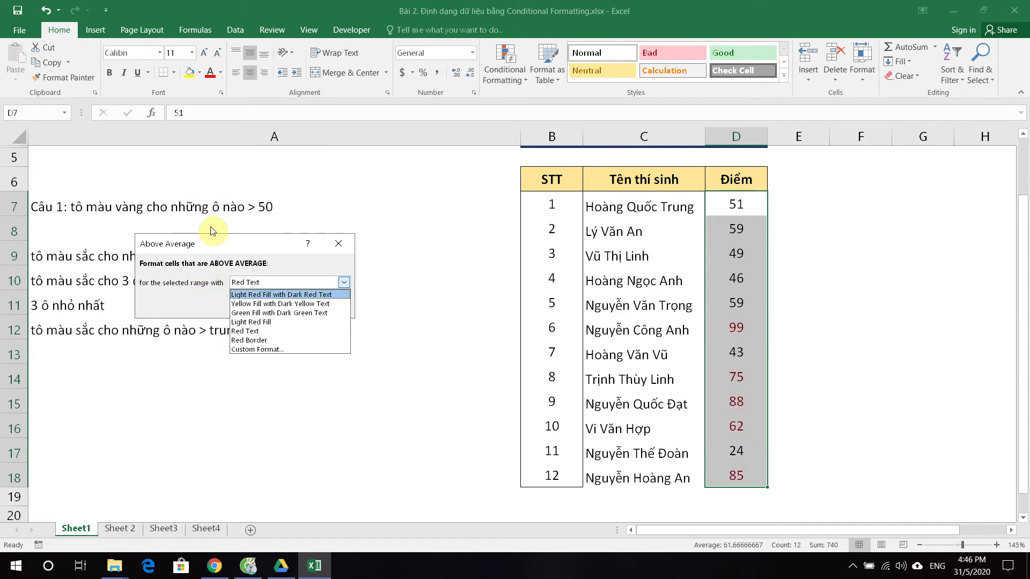
key("Down")
key("Down")
key("Down")
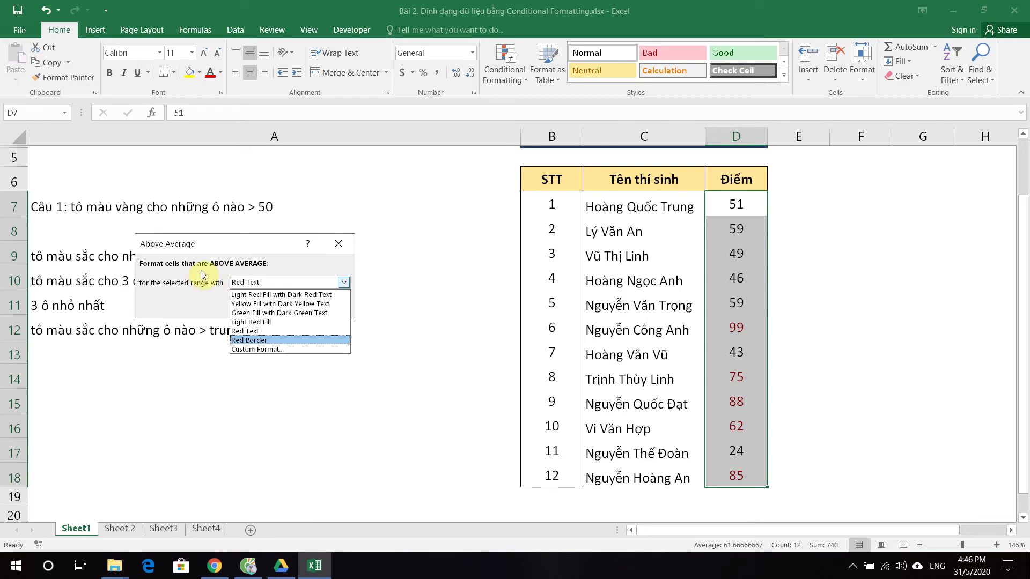
left_click(255, 341)
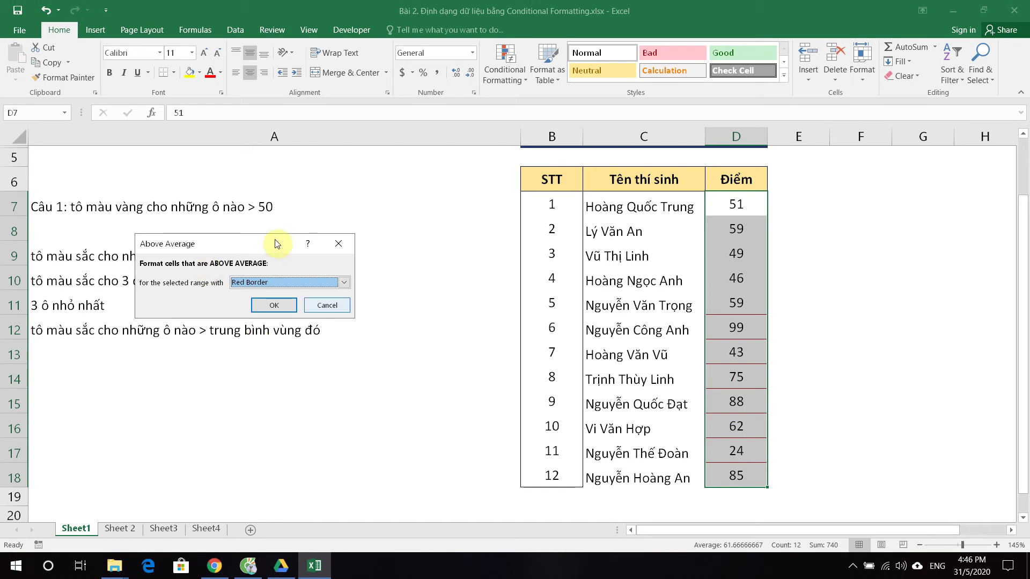
left_click(326, 306)
left_click(497, 67)
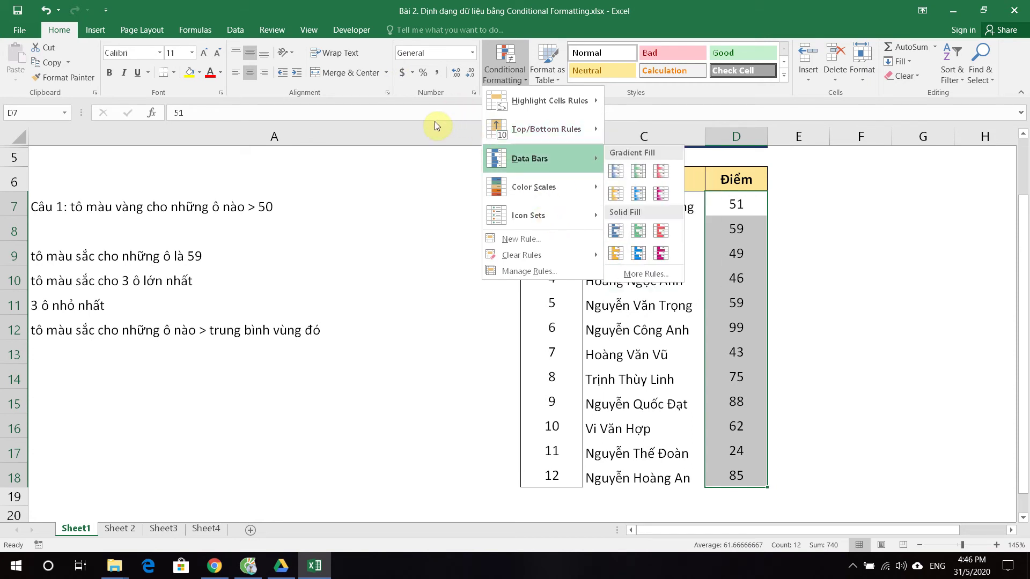
mouse_move(521, 255)
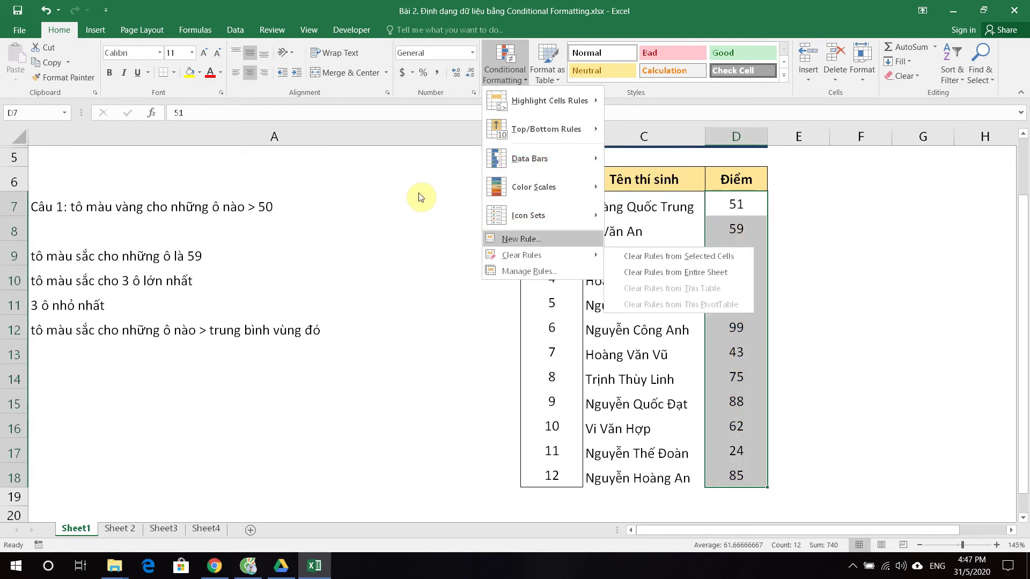
Step: Dismiss the conditional formatting options by selecting cell A13
left_click(46, 359)
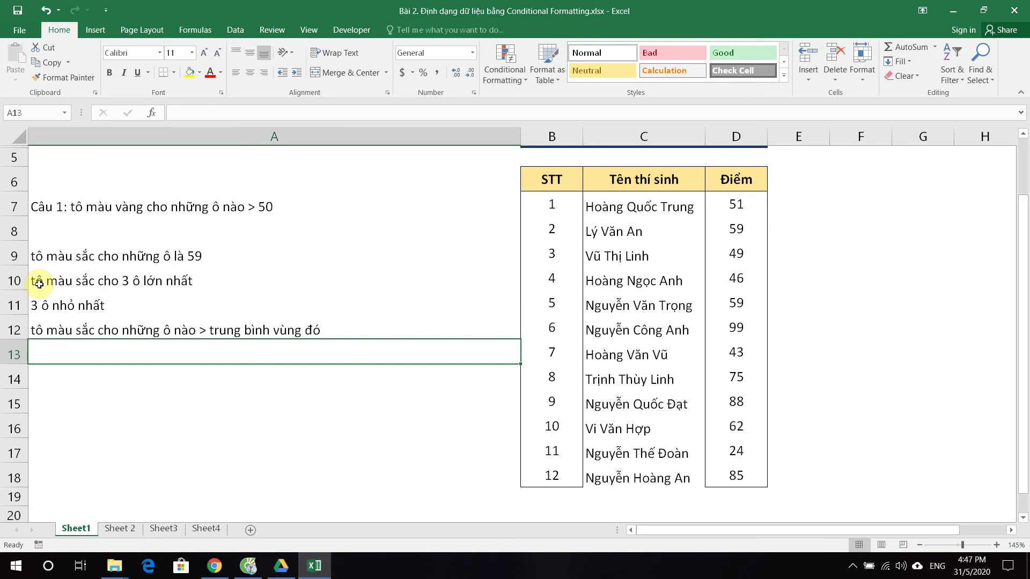
Step: Write the A13 note 'trong cột tên thí sinh, cho chữ màu đỏ, nền màu vàng những dòng nào có điểm thi >50'
type("trong  co")
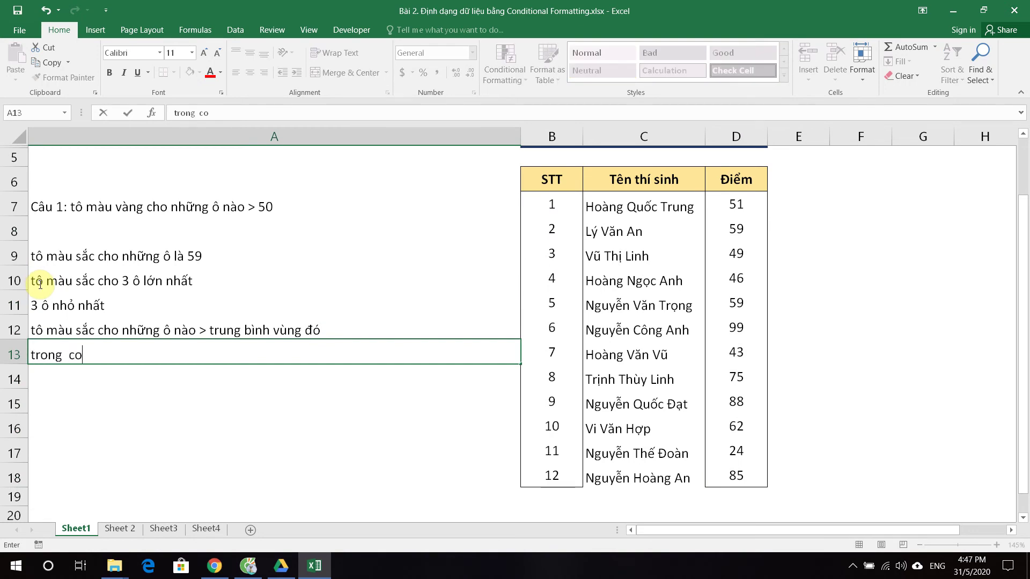
key("BackSpace")
type("ột tên thí sin")
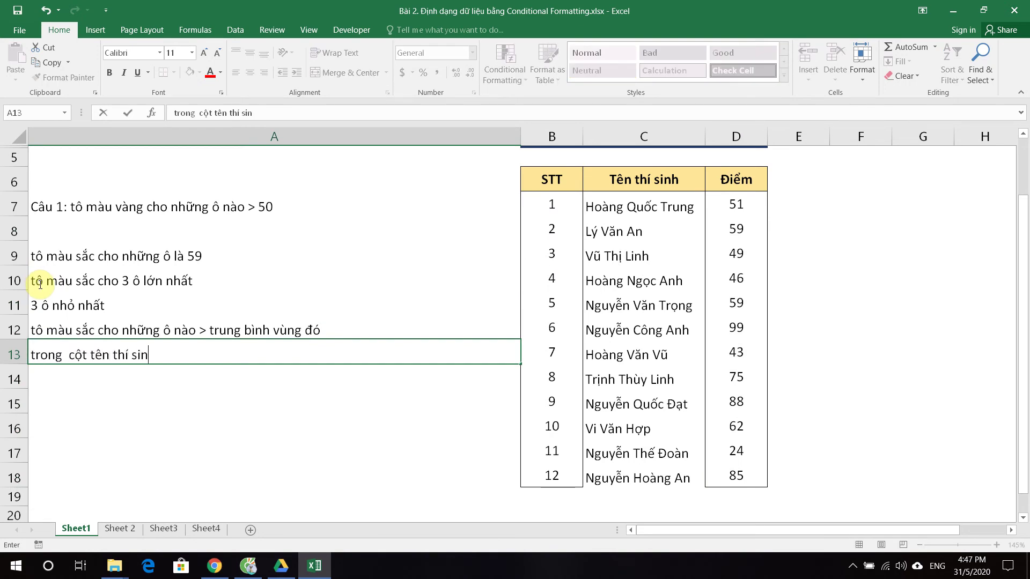
type("h")
type(" như")
key("BackSpace")
key("BackSpace")
key("BackSpace")
type("cho n")
type("hư")
key("BackSpace")
key("BackSpace")
key("BackSpace")
type("chữ mà")
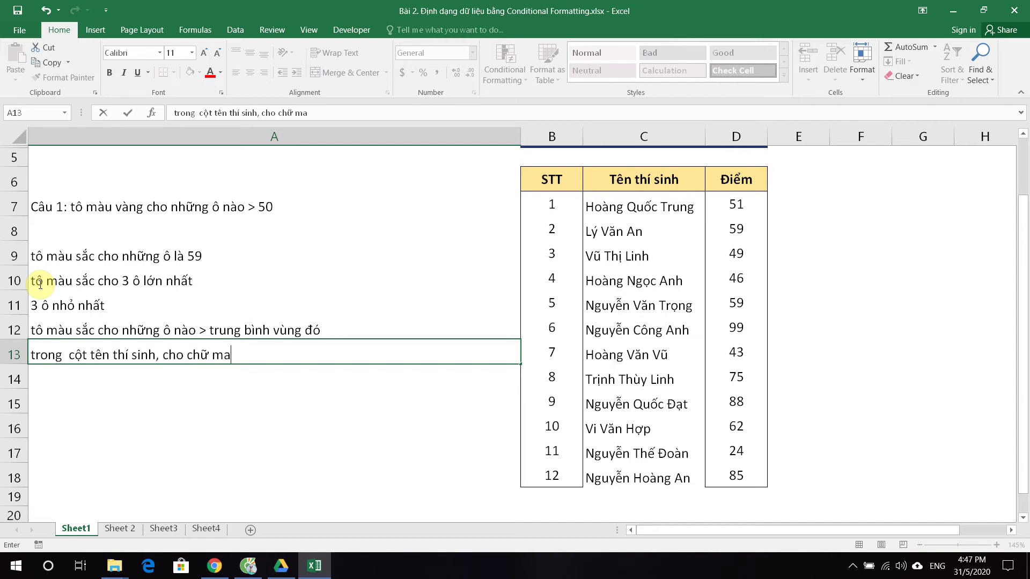
type("u đó, nên")
type("màu vàng")
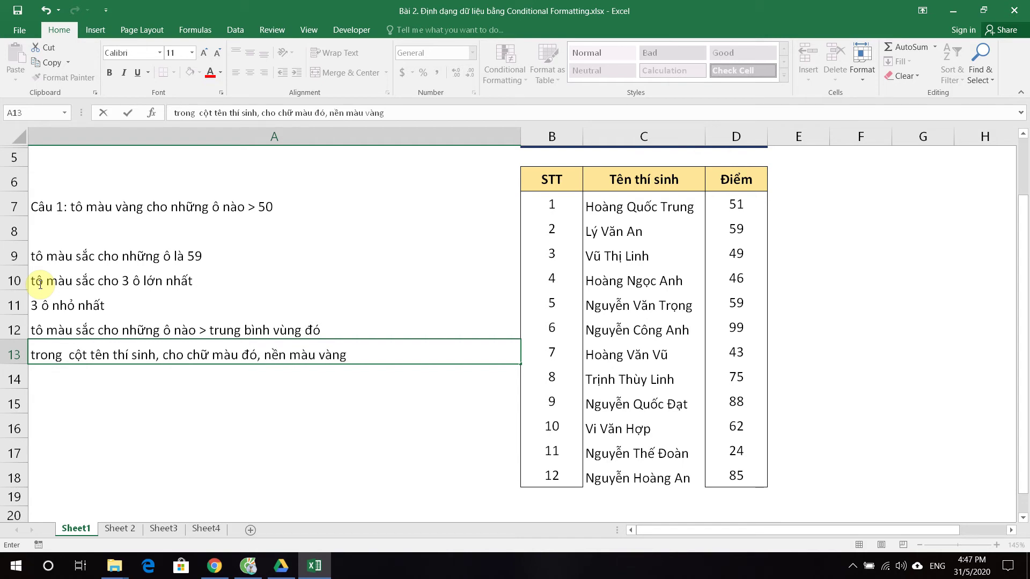
type(" nhưng ô")
type(" nào")
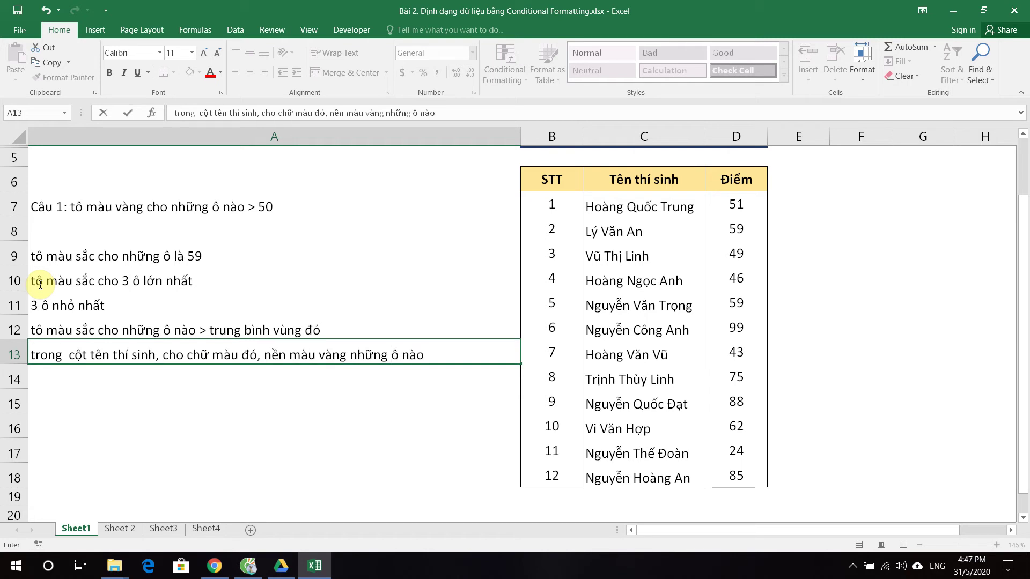
key("BackSpace")
key("BackSpace")
key("BackSpace")
key("BackSpace")
key("BackSpace")
type("dòng nào c")
type("ó điểm thi")
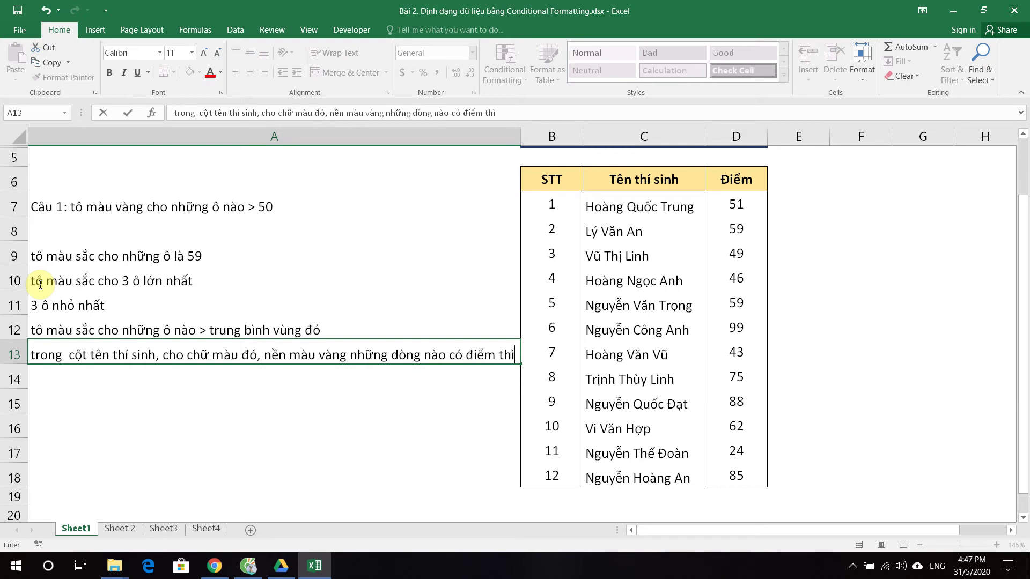
type("i")
type(" >")
type("50")
key("Return")
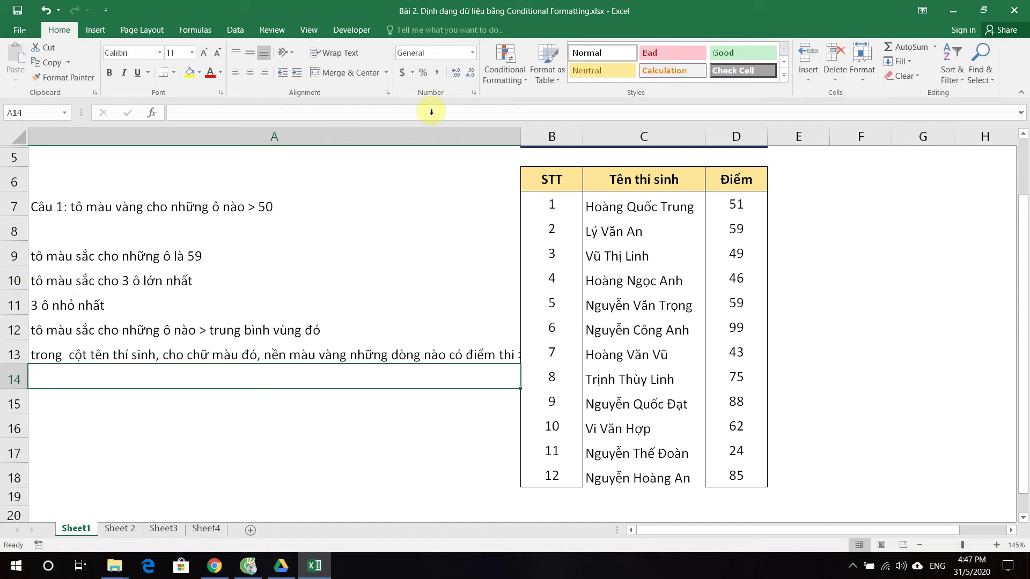
Step: Widen column A so the full A13 note is visible
left_click_drag(520, 138, 579, 137)
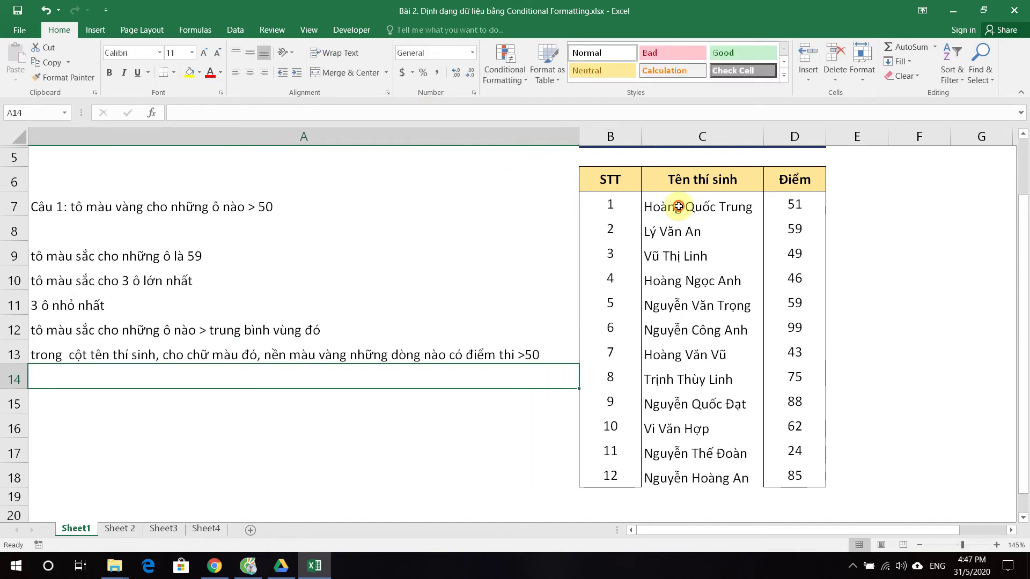
left_click(678, 232)
key("Down")
key("Down")
key("Down")
left_click(681, 354)
left_click(683, 373)
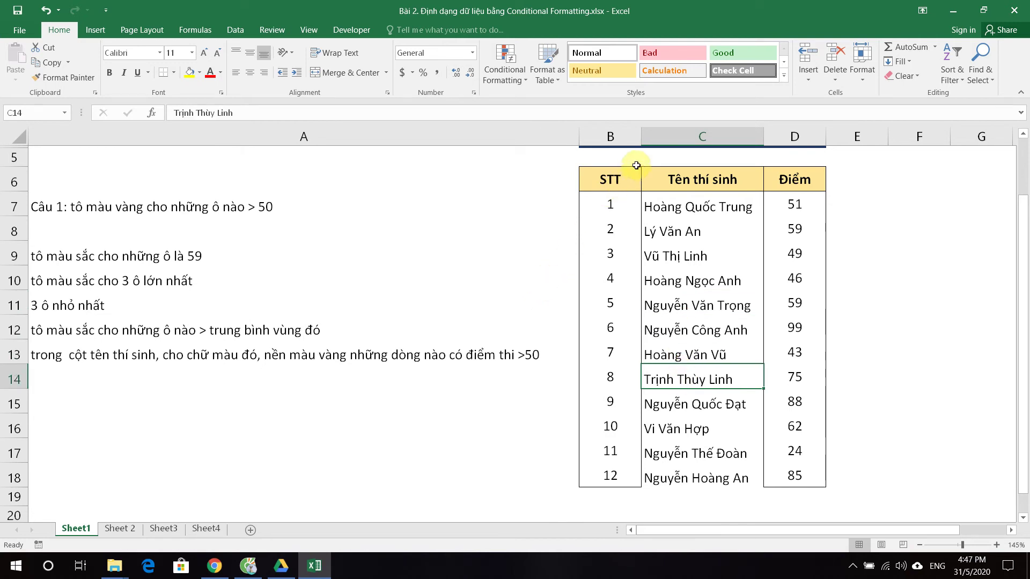
Step: Select the candidate names C7:C18 for conditional formatting
left_click(795, 206)
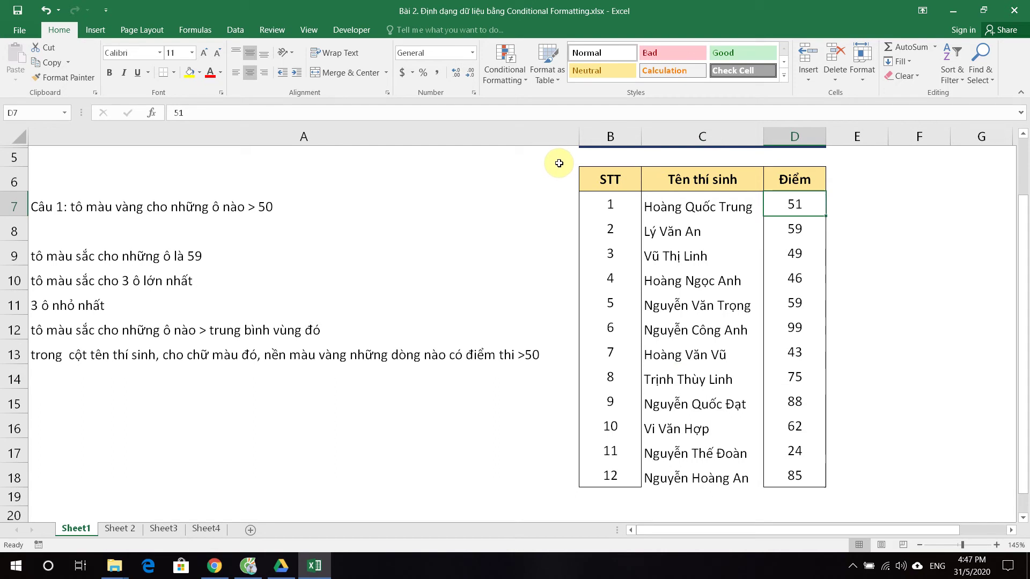
left_click_drag(698, 204, 697, 476)
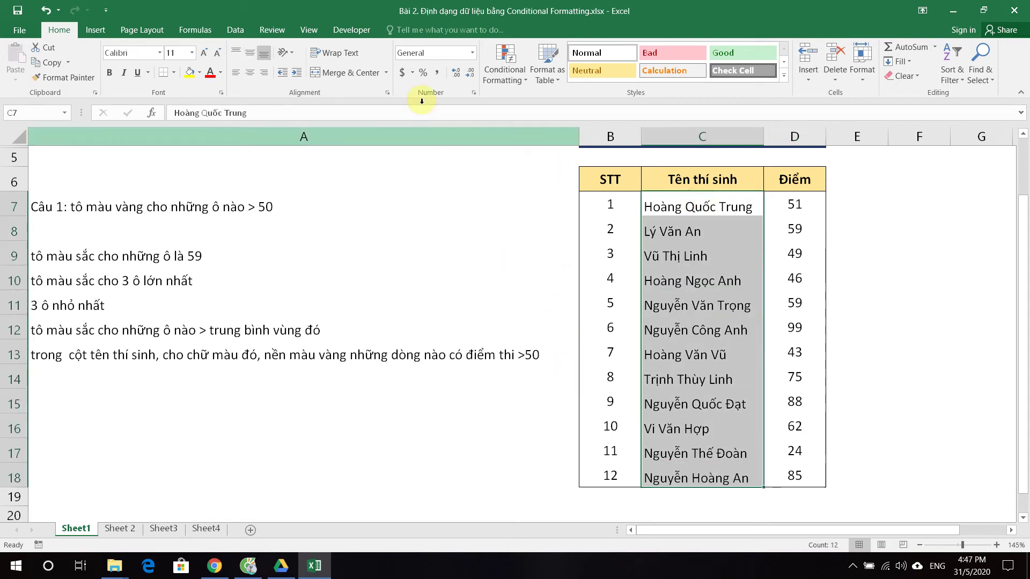
left_click(507, 69)
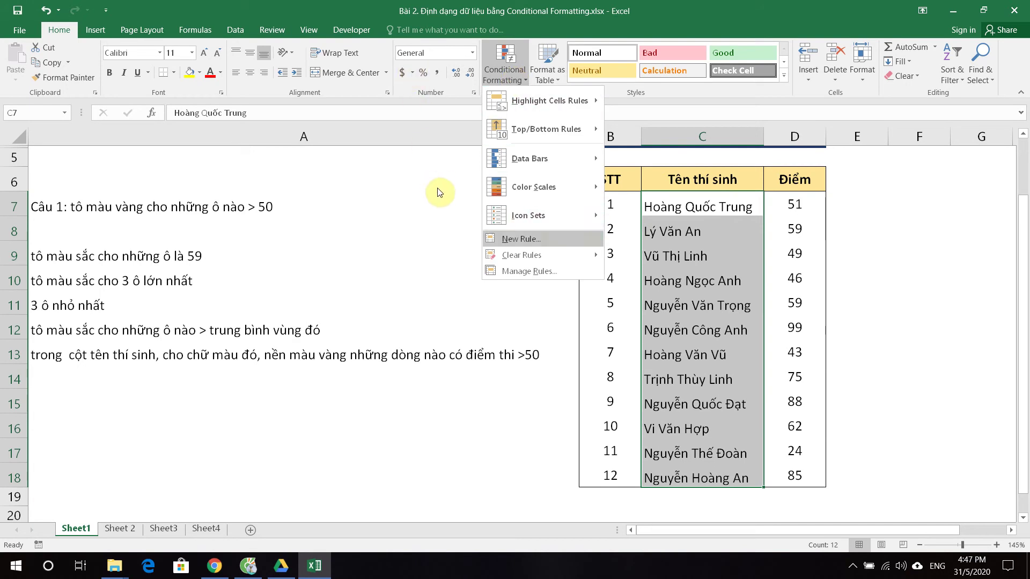
Step: Start a formula-based New Formatting Rule, clearing stray text so the formula begins with '='
left_click(536, 239)
left_click(192, 264)
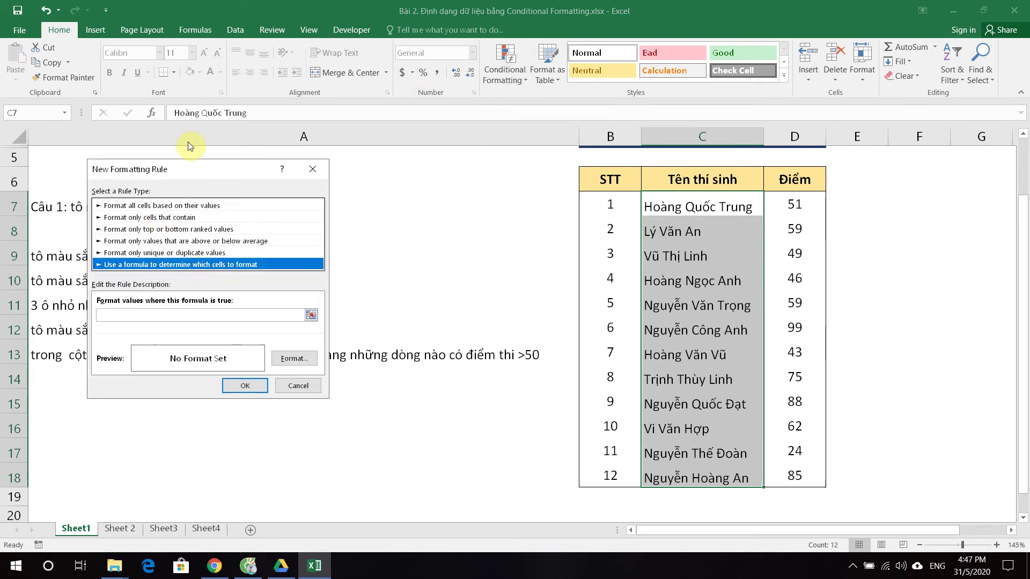
left_click_drag(206, 168, 437, 235)
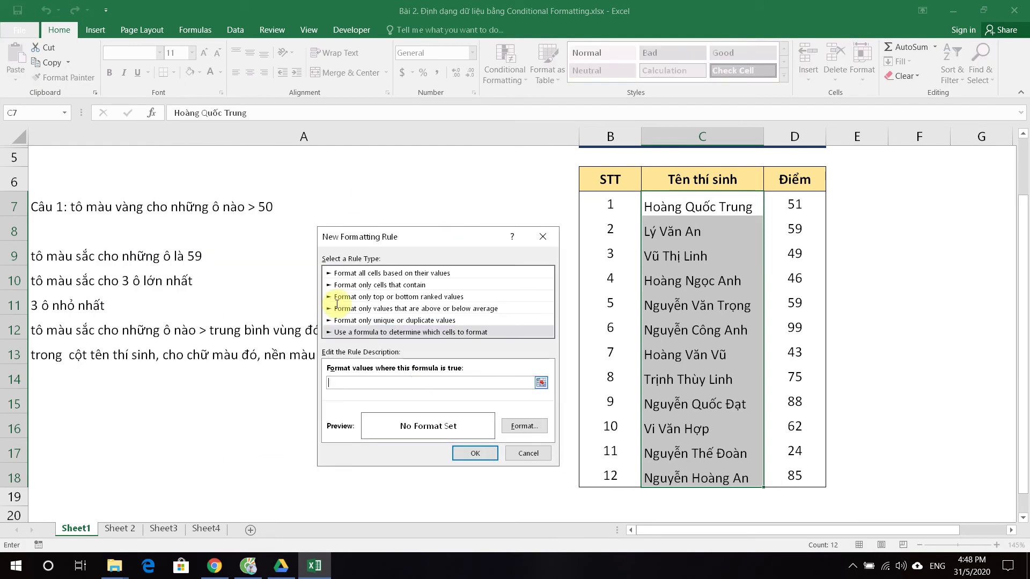
type("ho phep")
type("ung")
type("ánh")
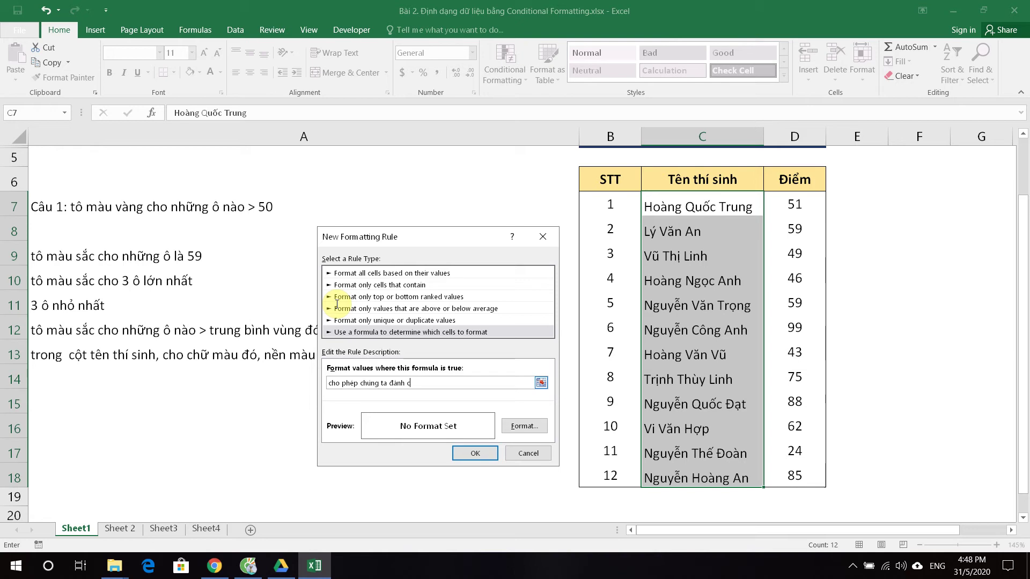
type(" công thu")
key("ctrl+a")
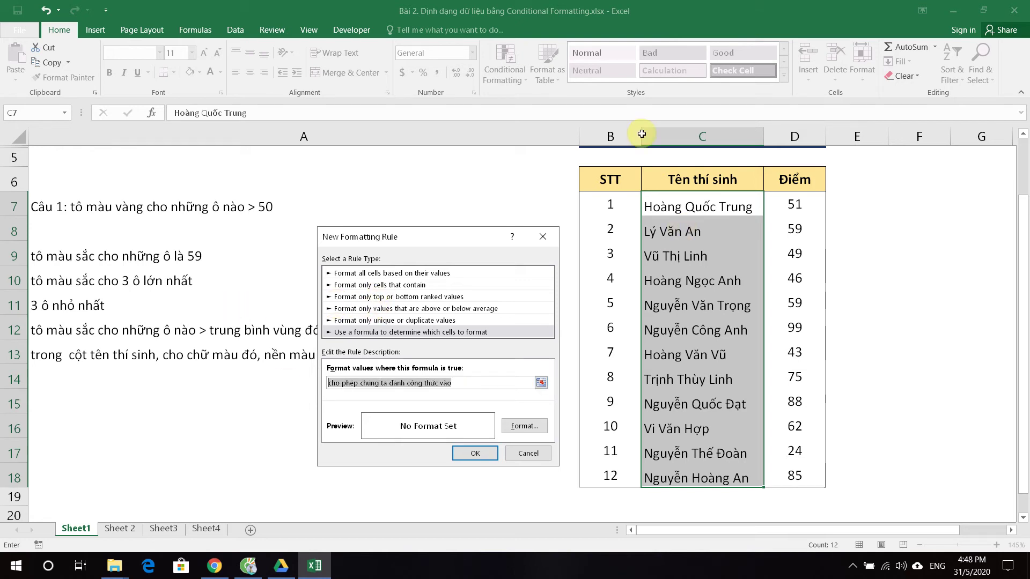
key("BackSpace")
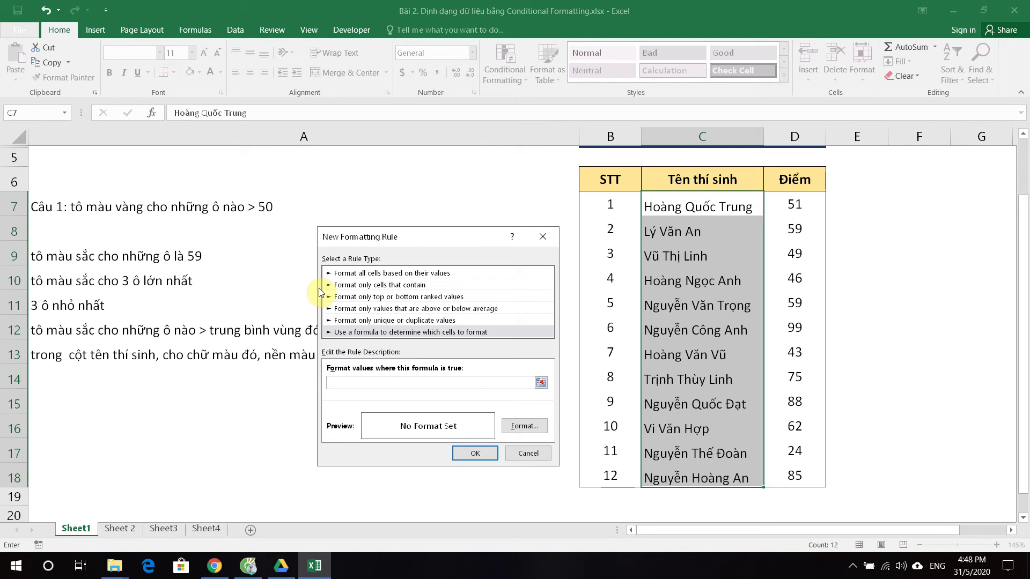
type("=")
left_click_drag(344, 236, 216, 300)
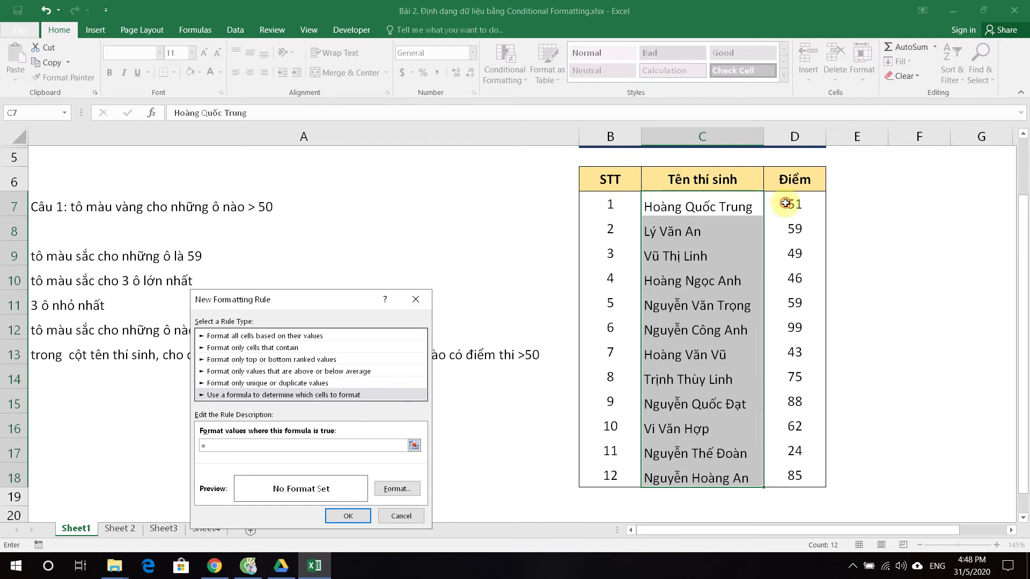
Step: Build the rule formula =$D7>50, keeping column D fixed and the row relative
left_click(785, 203)
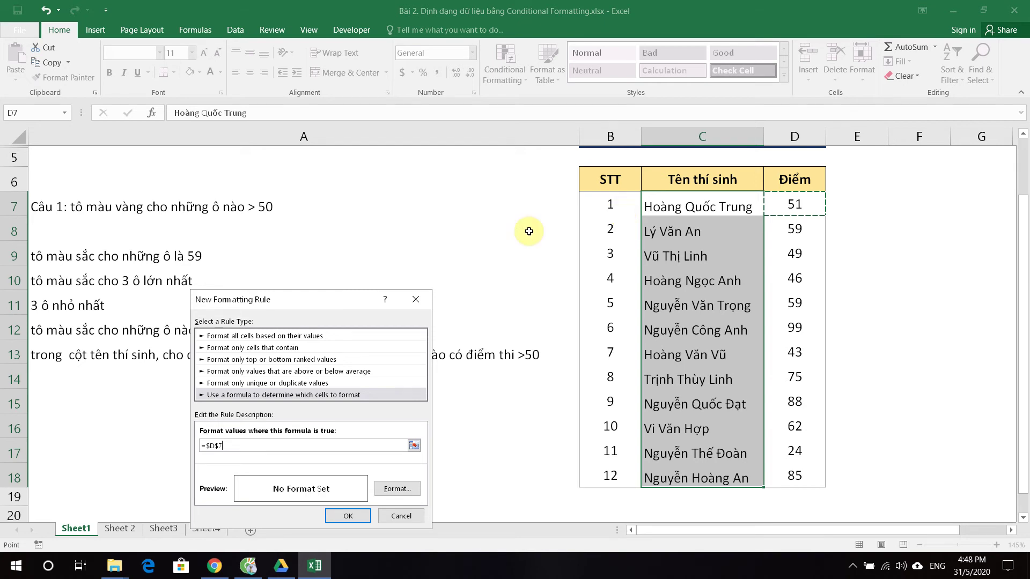
key("F2")
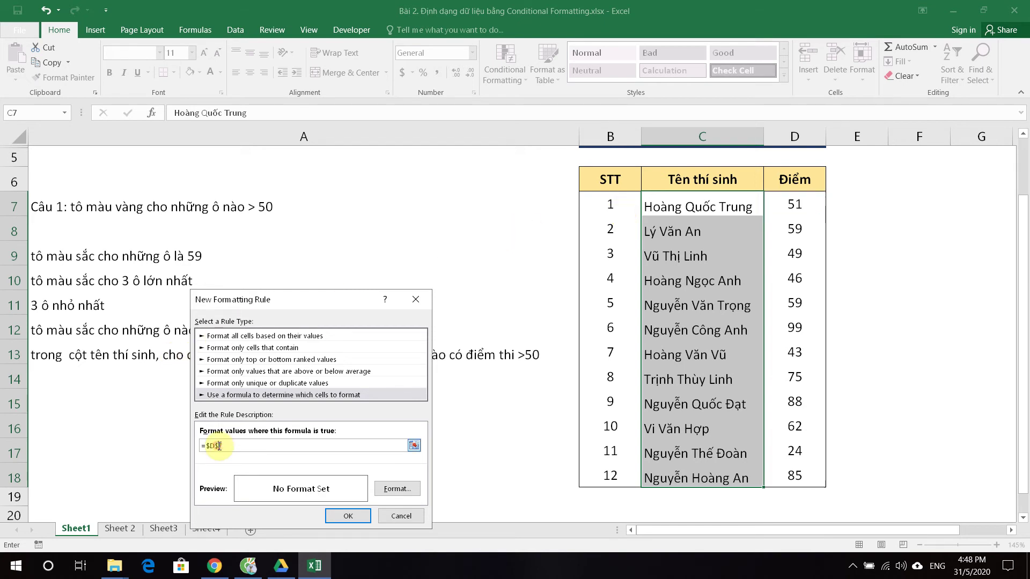
key("BackSpace")
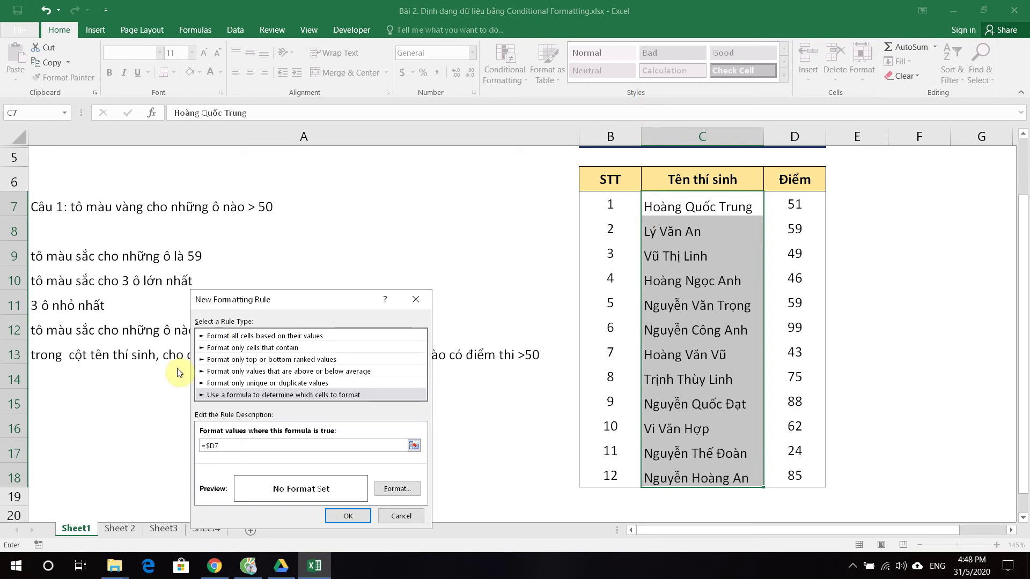
key("shift+Home")
key("shift+Right")
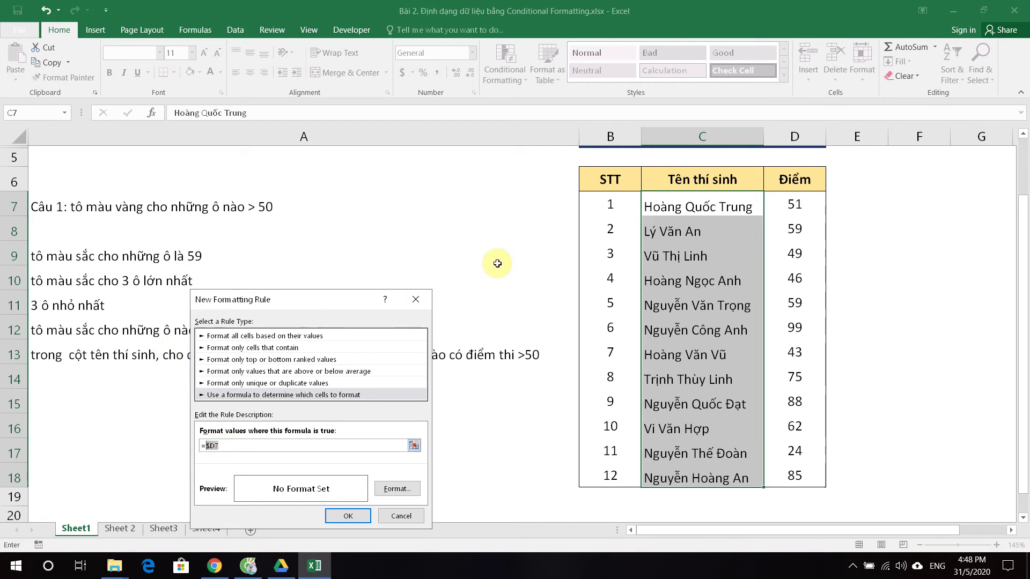
left_click(798, 205)
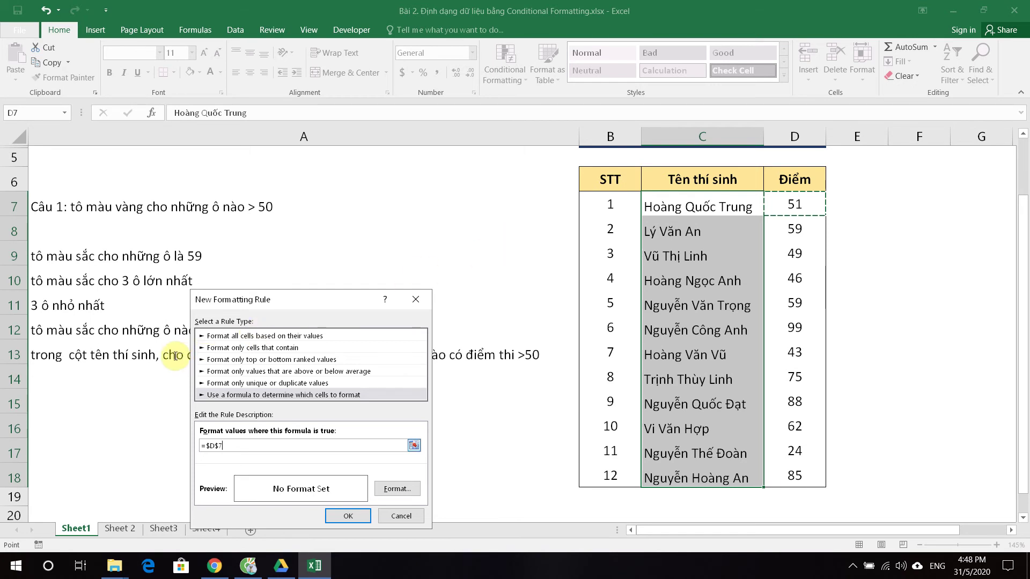
key("Left")
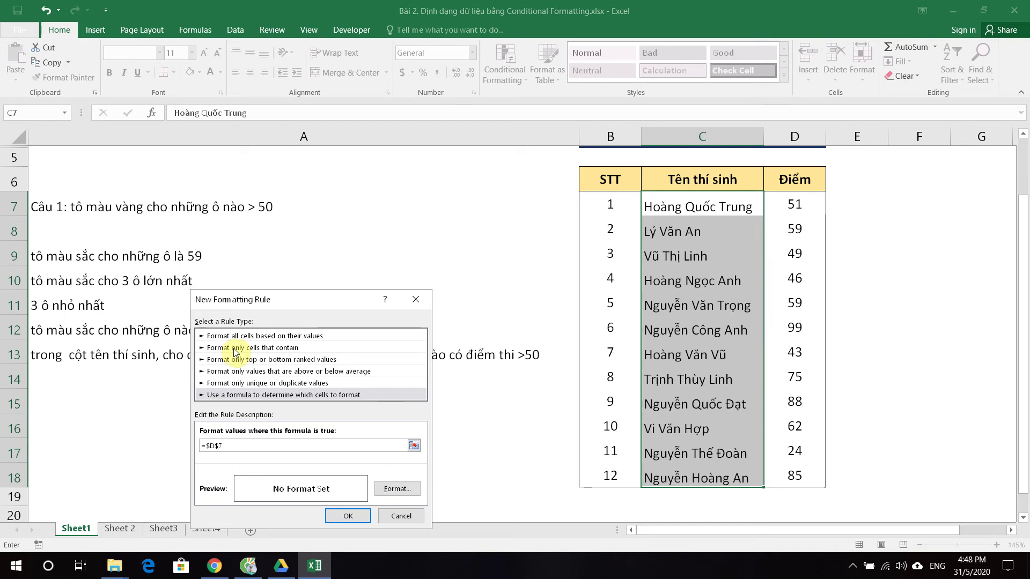
key("shift+Left")
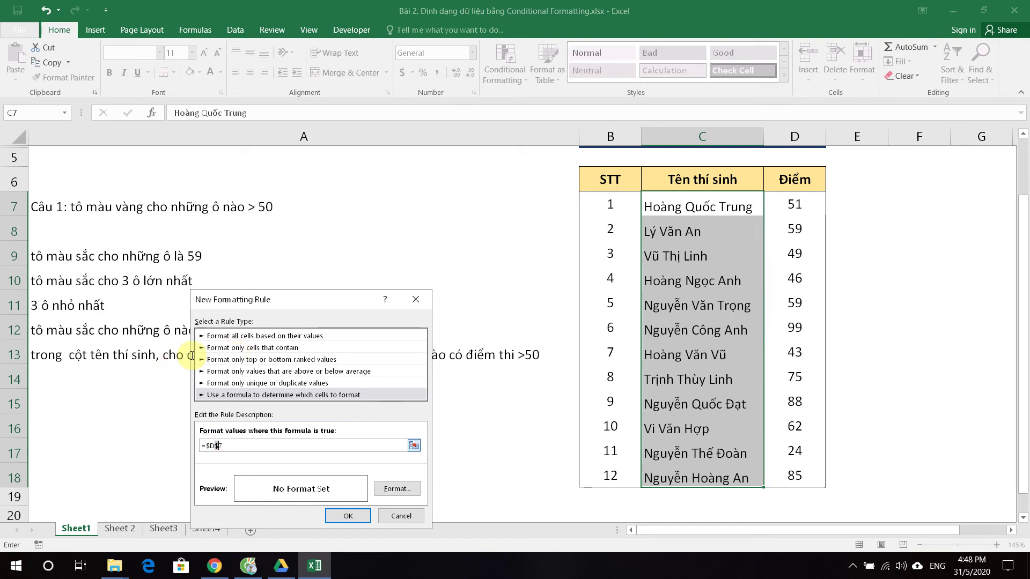
key("Delete")
type(">50")
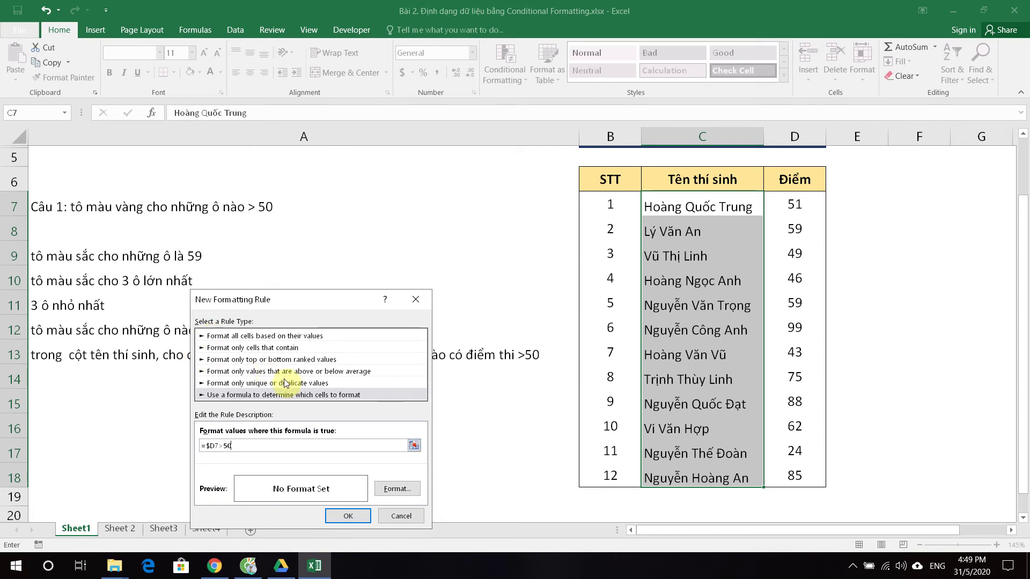
Step: Format the =$D7>50 rule with a yellow fill and bold red font
left_click(393, 489)
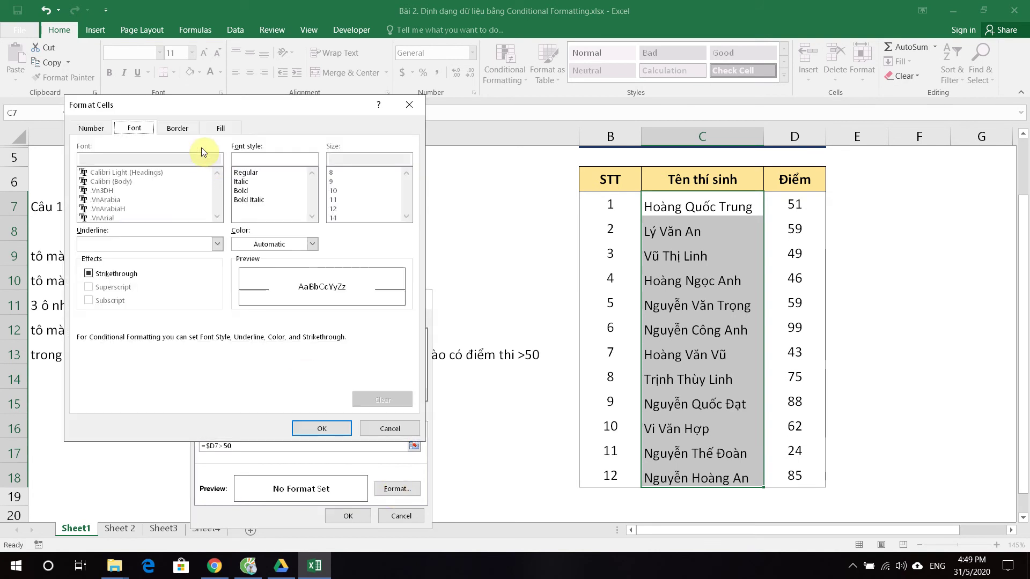
left_click_drag(184, 104, 707, 152)
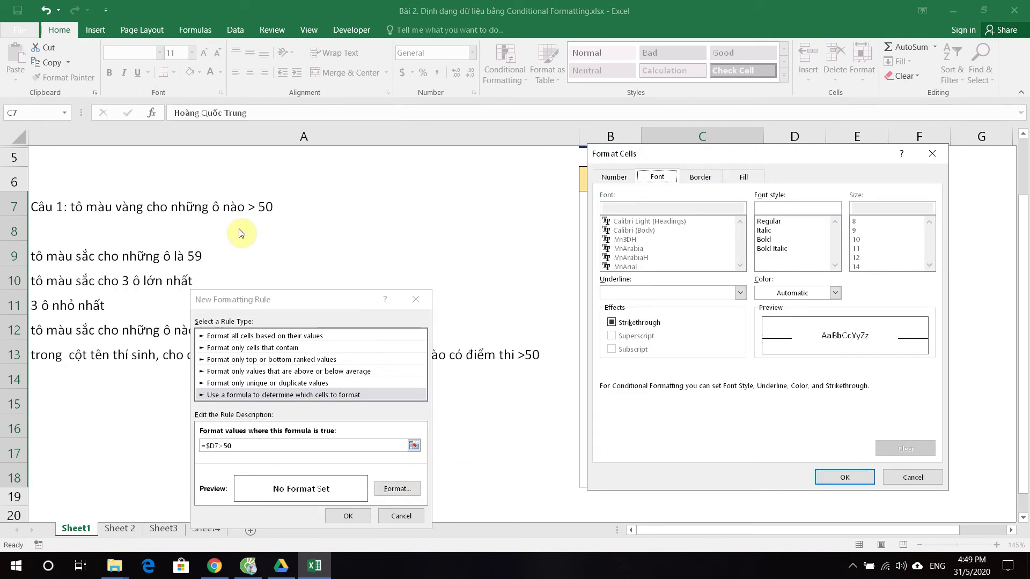
left_click(279, 300)
left_click(742, 177)
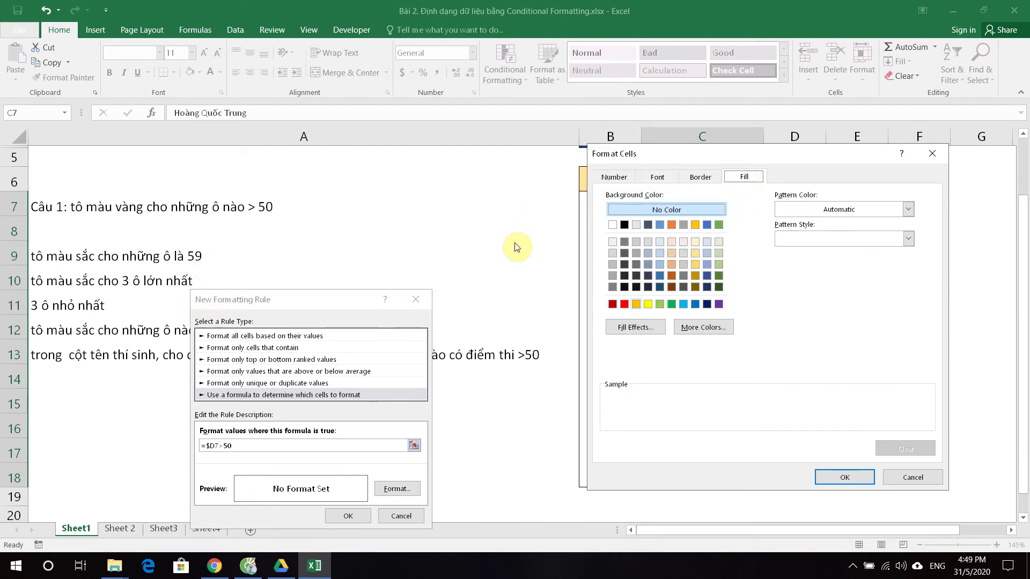
left_click(648, 304)
left_click(657, 177)
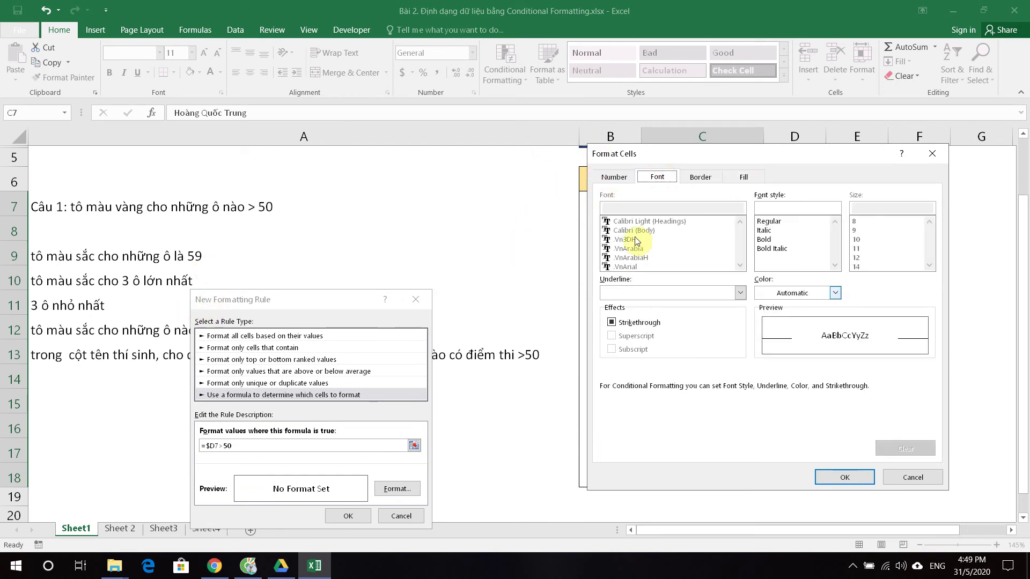
left_click(793, 292)
left_click(771, 408)
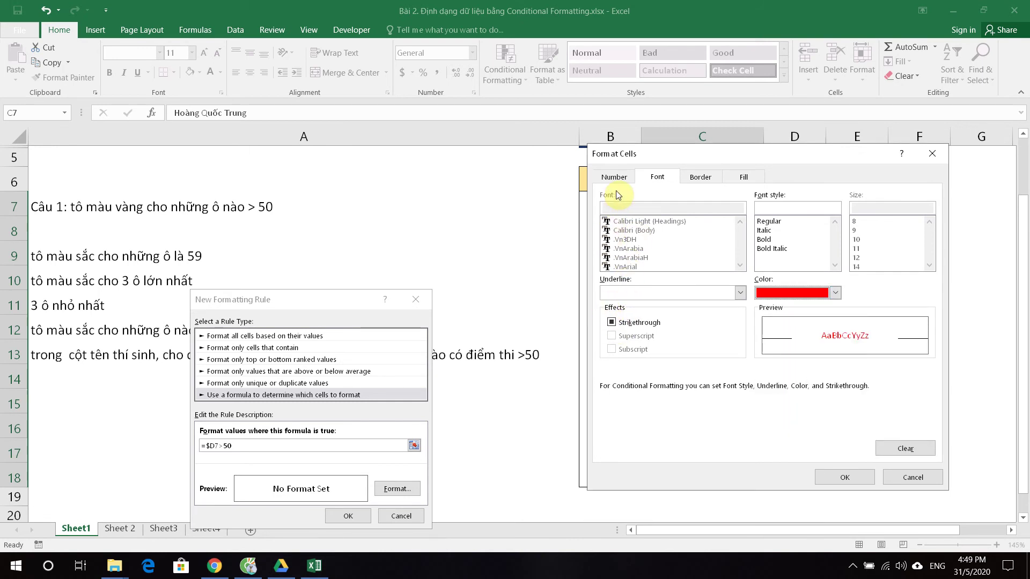
left_click(771, 240)
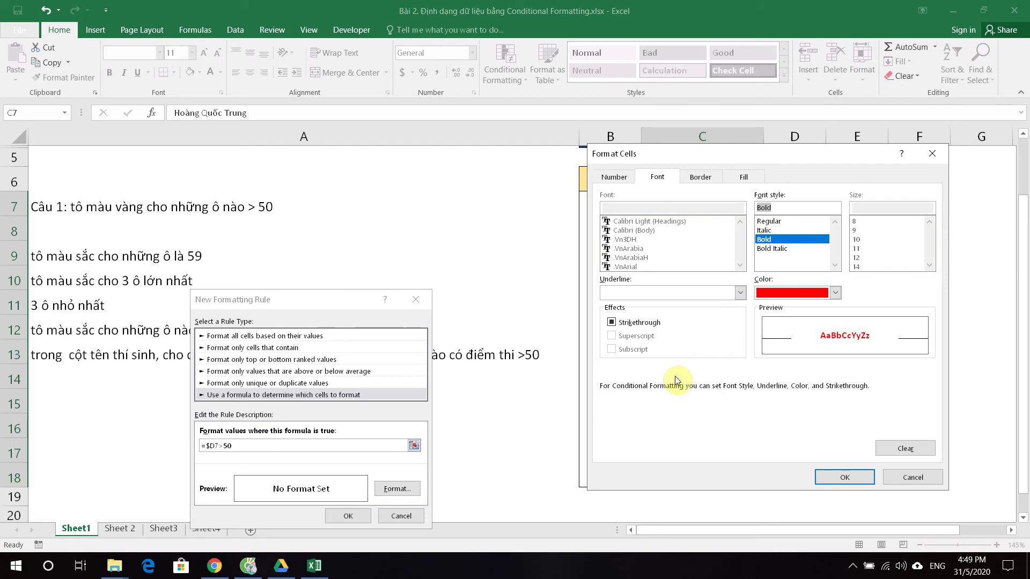
left_click(844, 476)
Step: Apply the rule, check the highlighted names and scores, then switch to Sheet 2
left_click(348, 516)
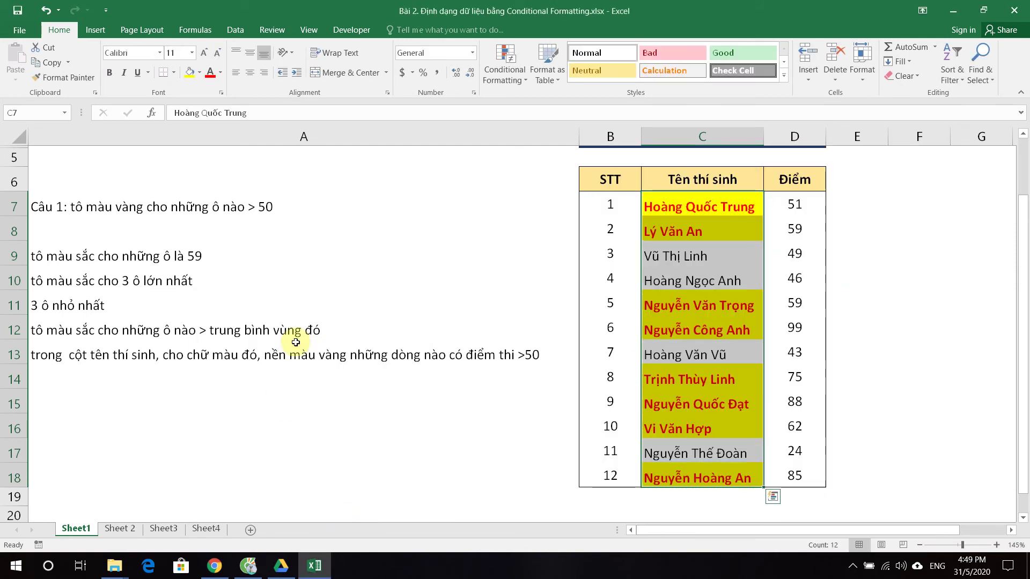
left_click(384, 397)
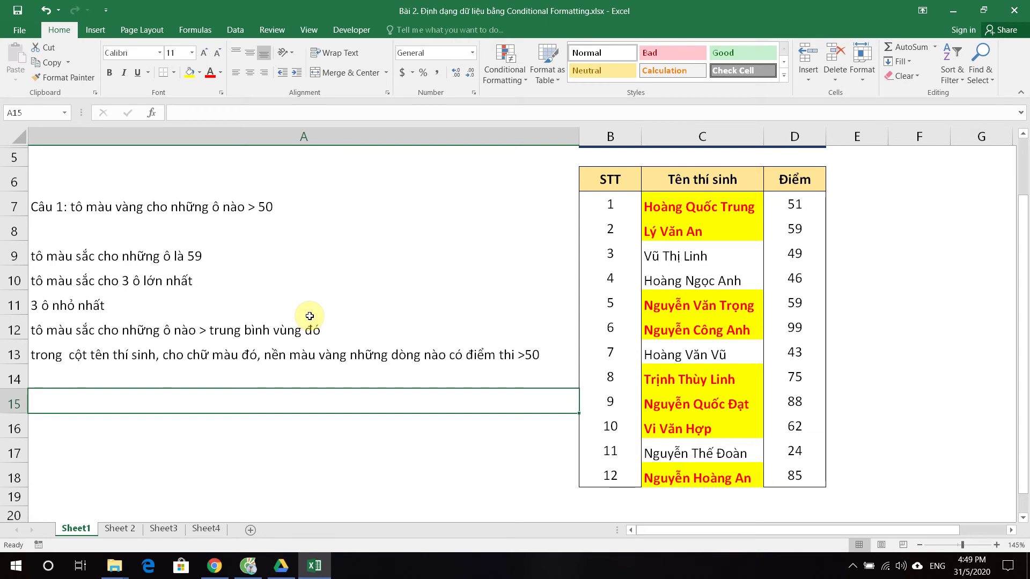
left_click(66, 355)
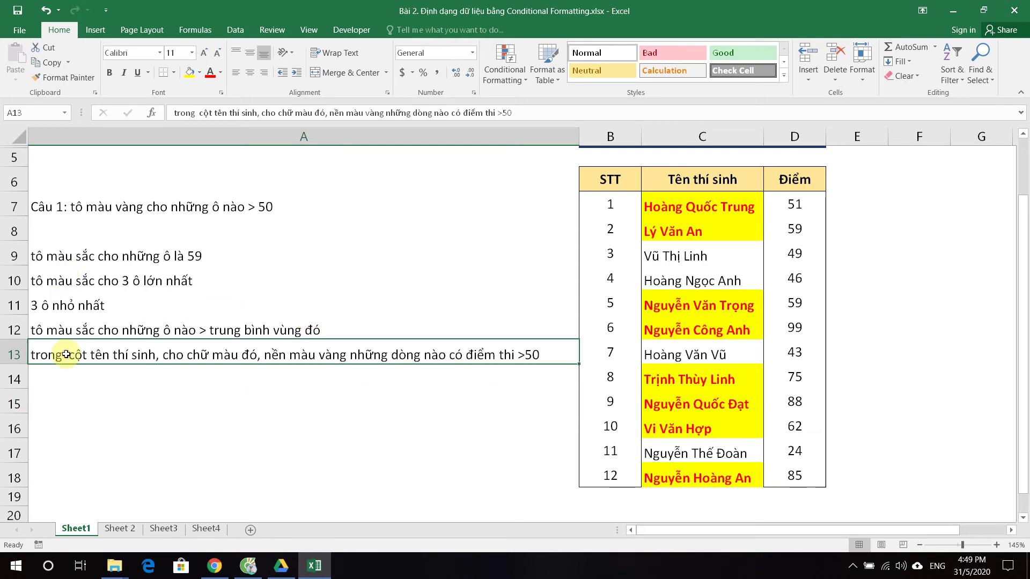
left_click_drag(681, 206, 700, 459)
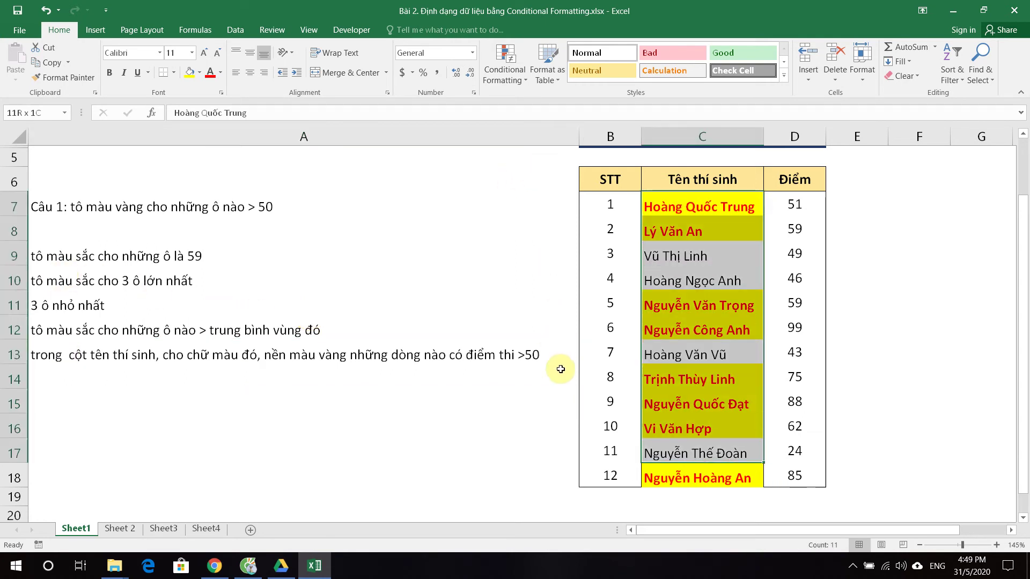
left_click_drag(794, 204, 796, 477)
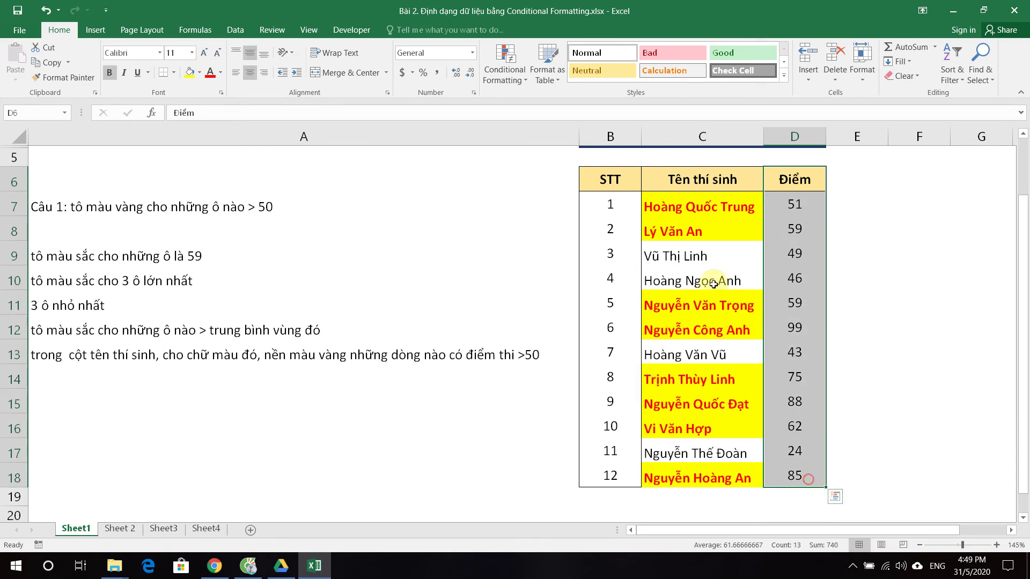
left_click(891, 353)
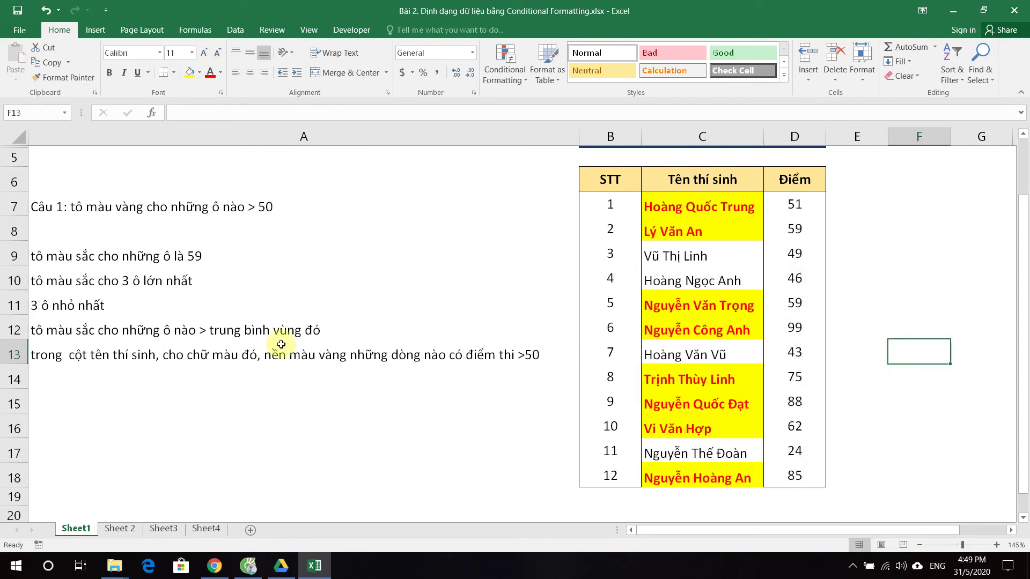
left_click(120, 529)
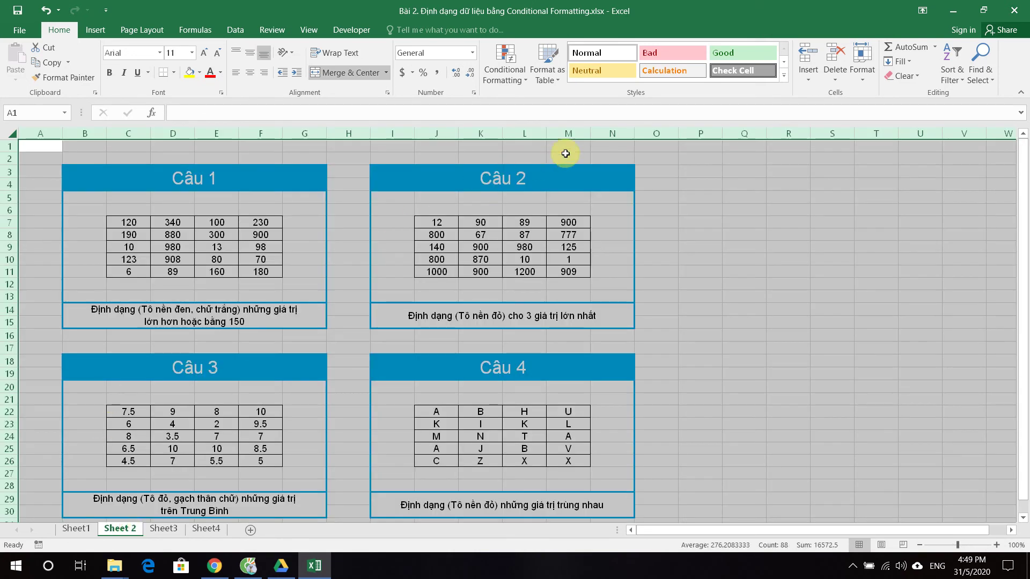
Step: On Sheet 2, select the Câu 1 values C7:F11 and open Conditional Formatting
left_click(707, 197)
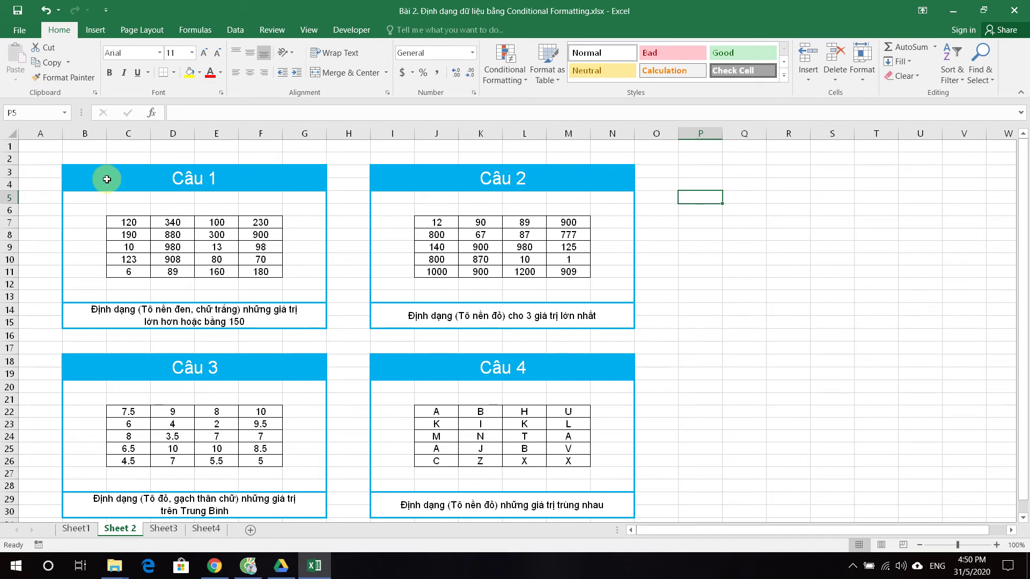
left_click_drag(129, 222, 258, 276)
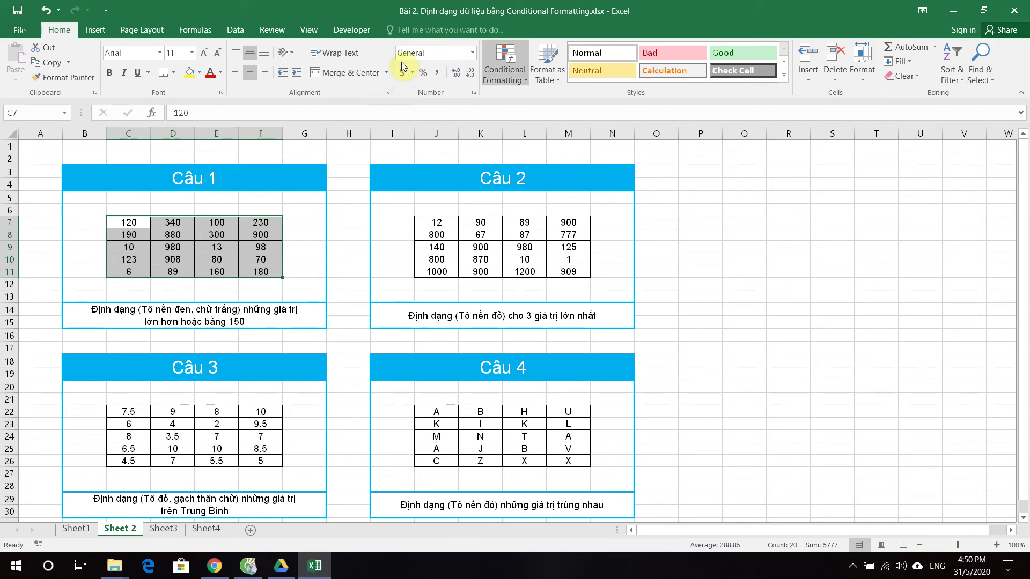
left_click(504, 69)
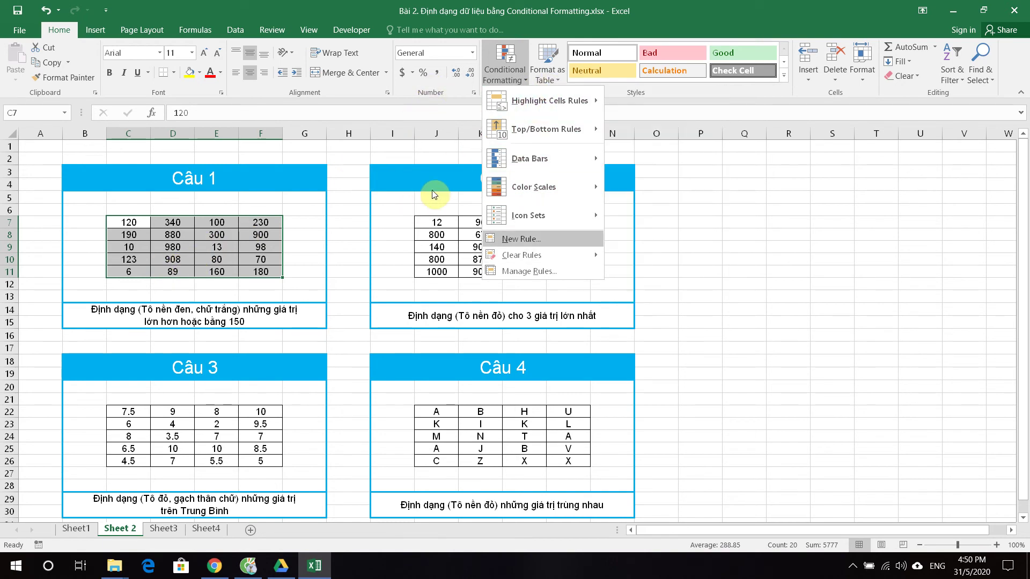
Step: Start a new 'Format only cells that contain' rule, clearing stray text from the value box
left_click(535, 239)
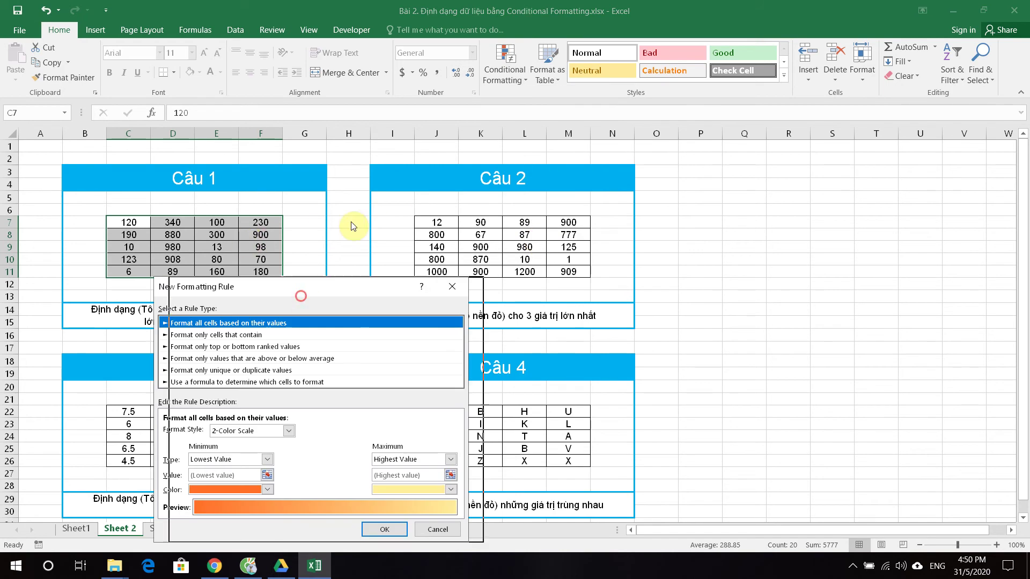
key("Down")
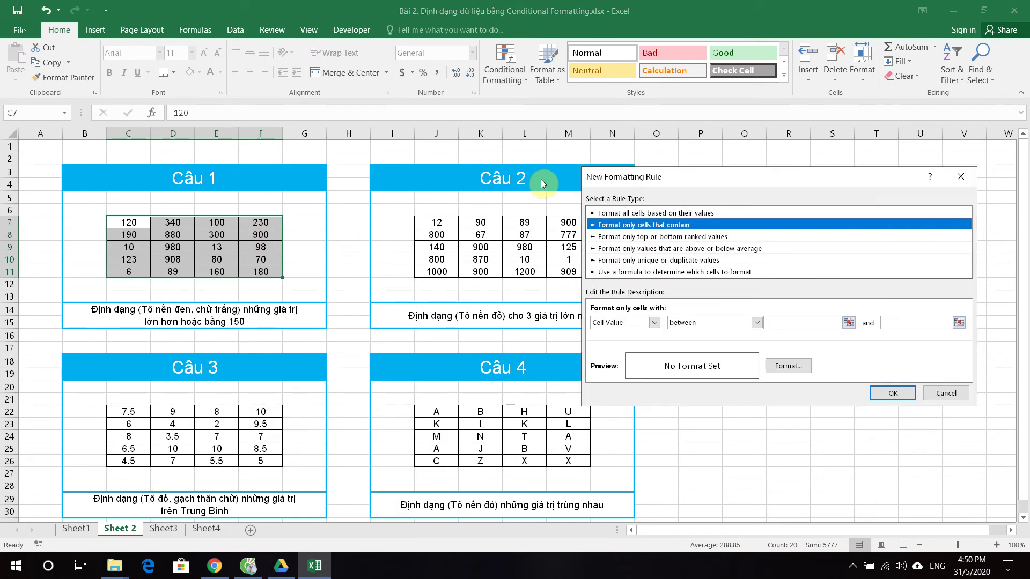
left_click(783, 323)
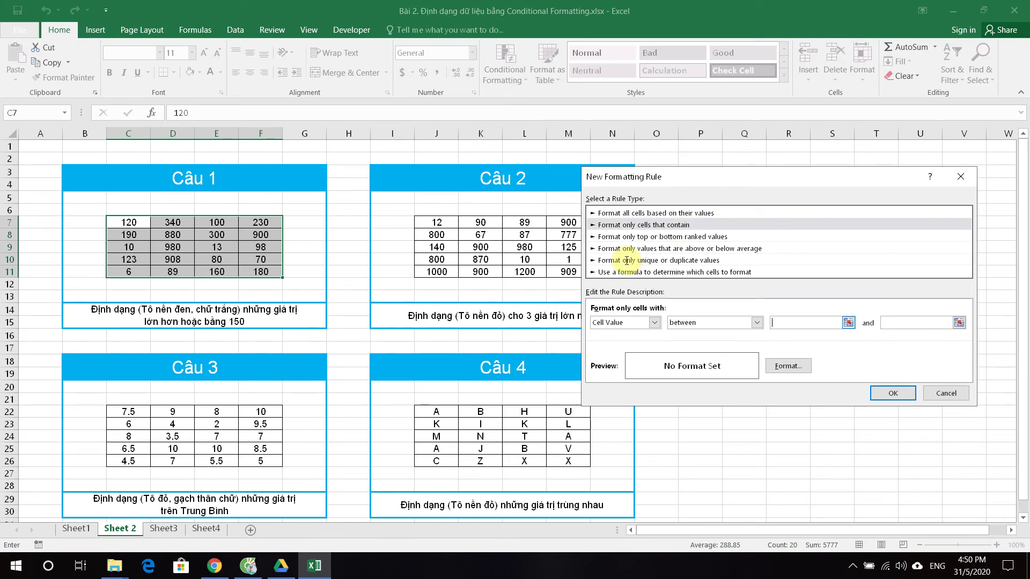
type("s")
type("dung ")
type("các phép toan ")
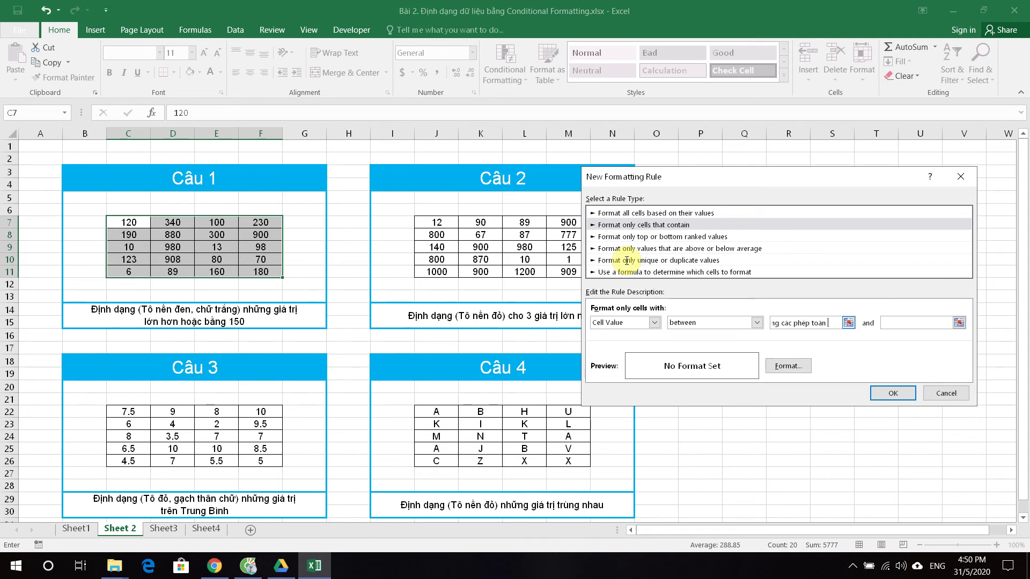
type("sanh")
key("BackSpace")
key("BackSpace")
key("BackSpace")
key("BackSpace")
key("BackSpace")
key("BackSpace")
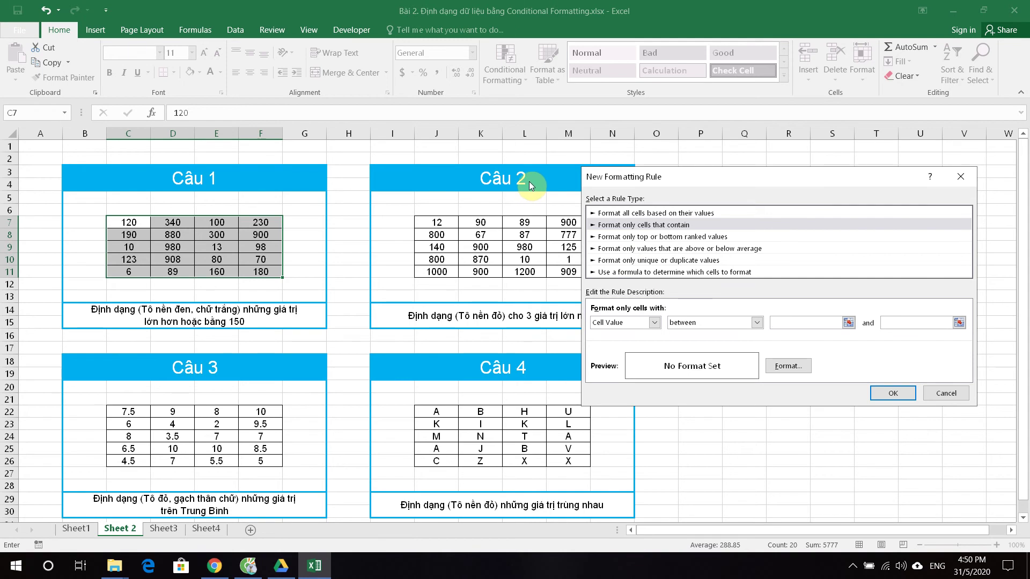
Step: Set the rule condition to greater than or equal to 150
left_click(714, 324)
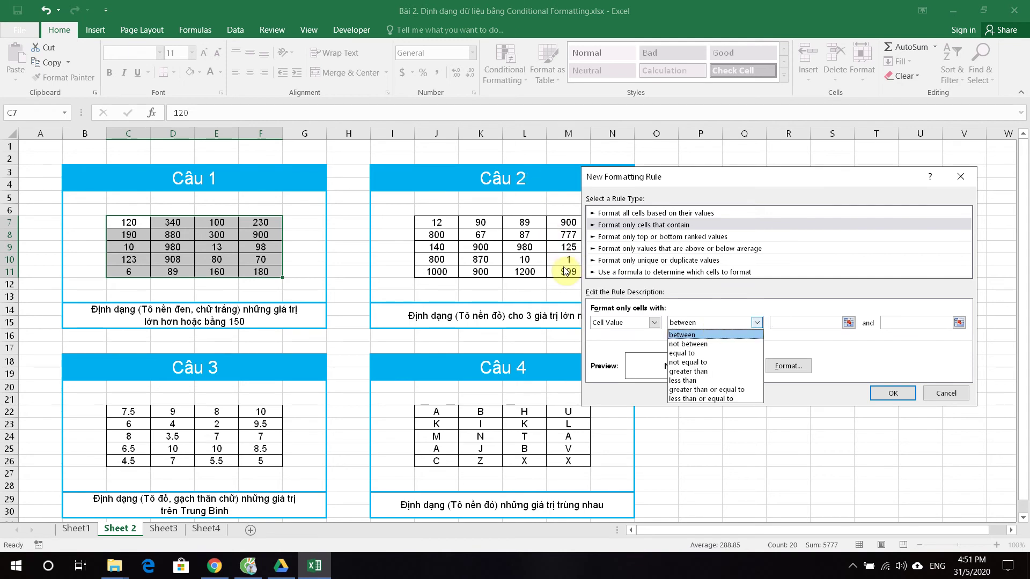
key("Down")
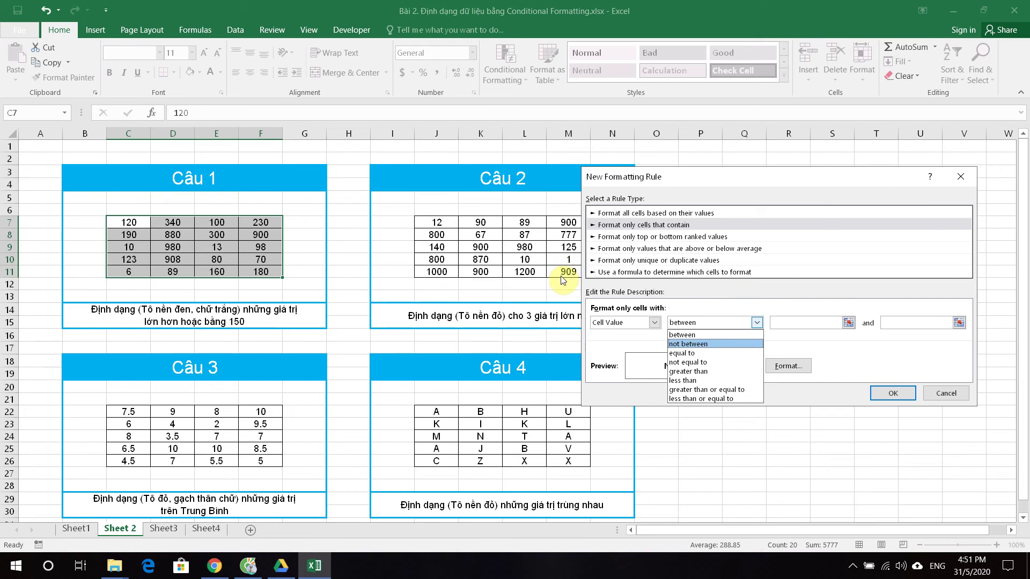
key("Down")
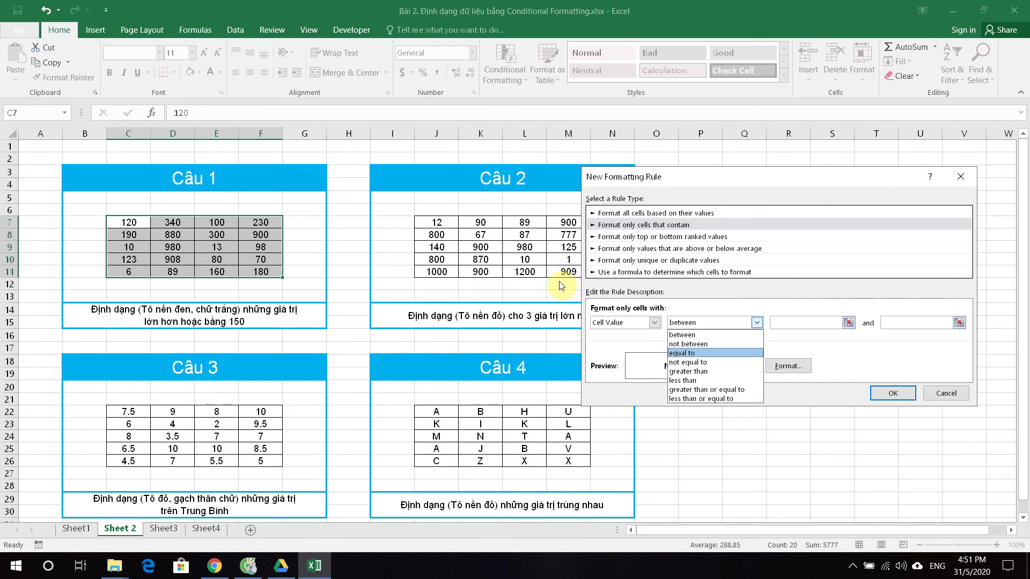
key("Down")
key("Down")
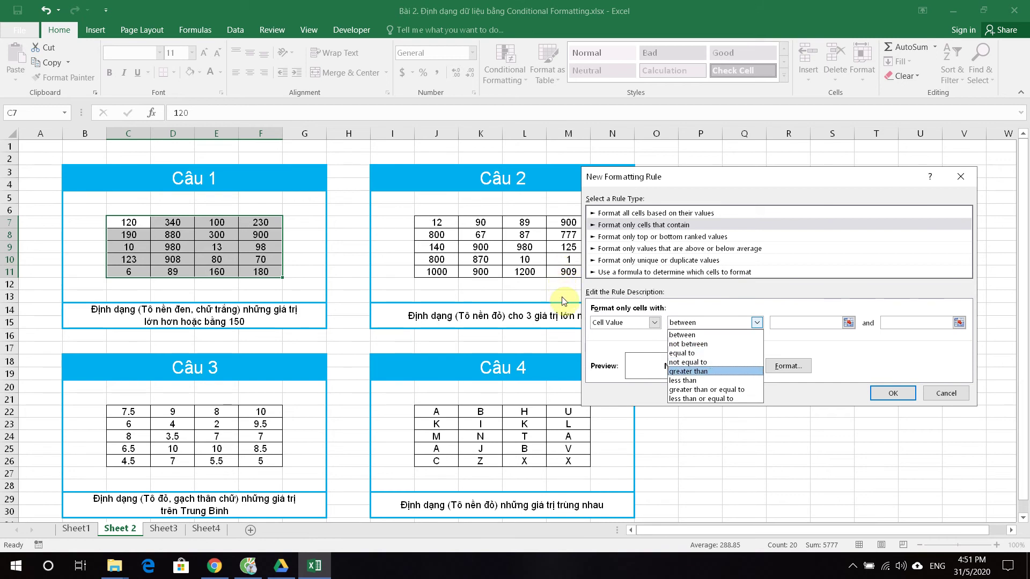
key("Down")
key("Down")
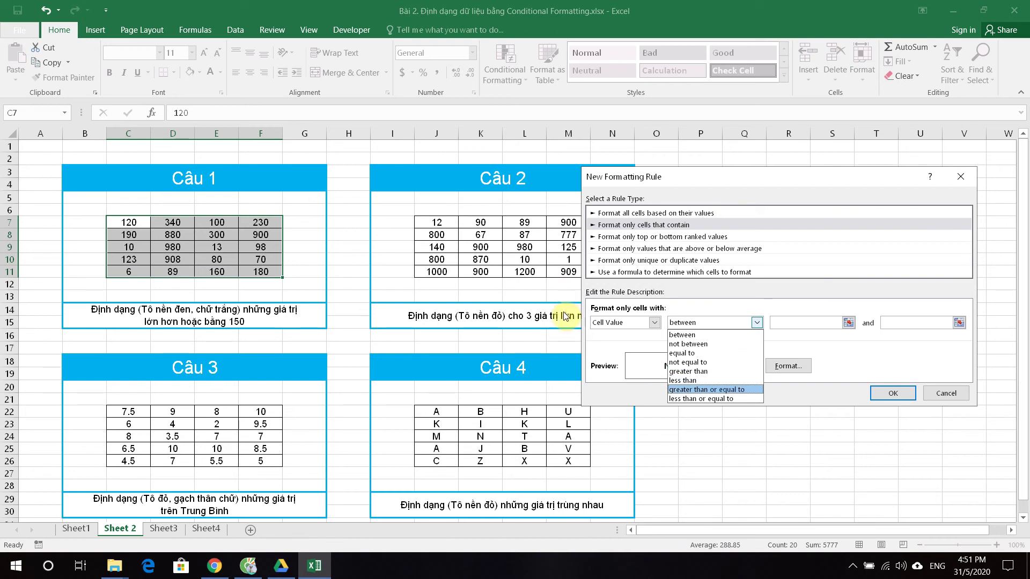
key("Down")
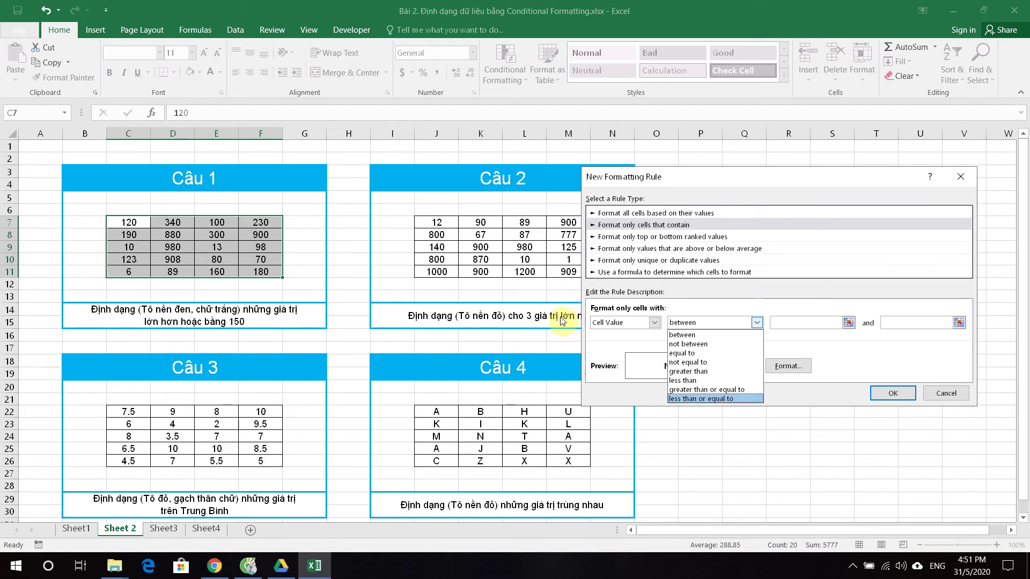
key("Up")
key("Up")
key("Down")
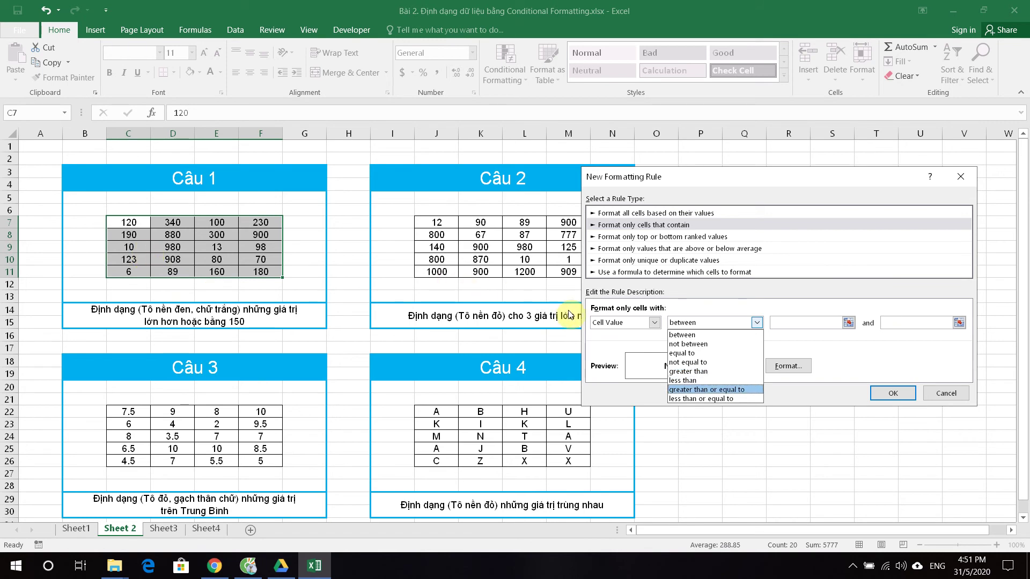
key("Return")
key("Tab")
type("1")
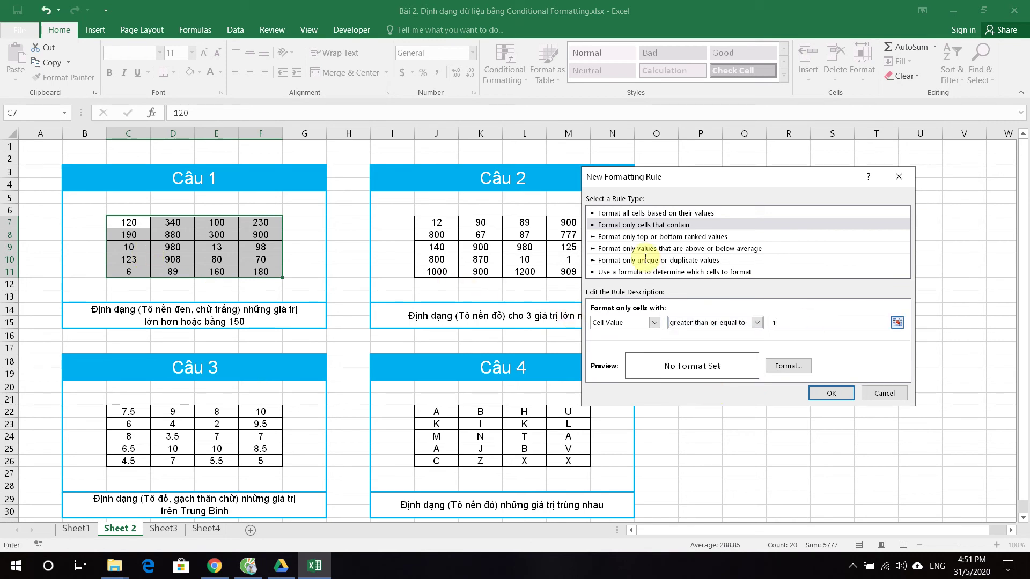
Step: Format matching cells with black fill and white text, apply the rule, then undo it
left_click(788, 366)
left_click(287, 234)
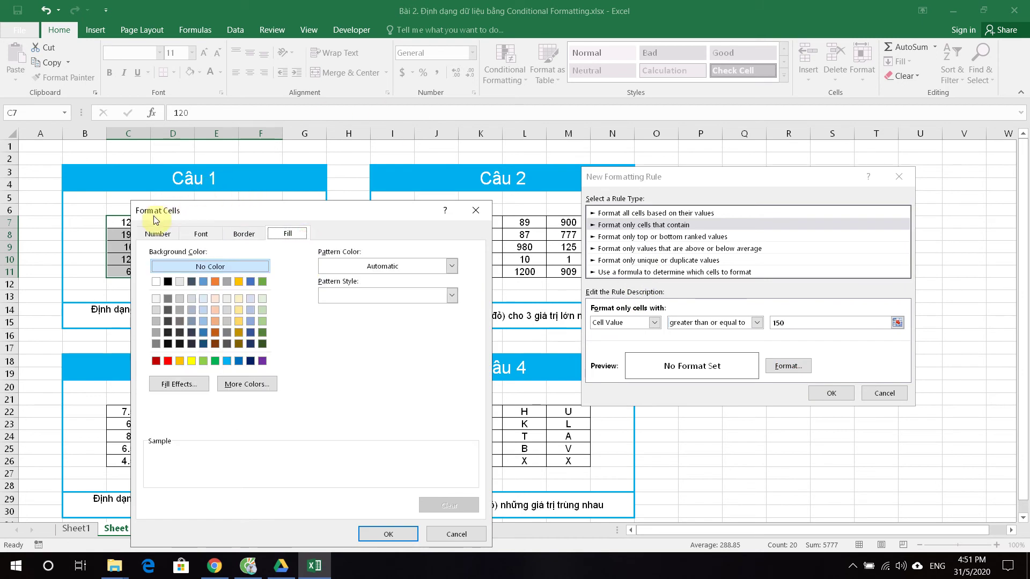
left_click(168, 281)
left_click(191, 232)
left_click(379, 350)
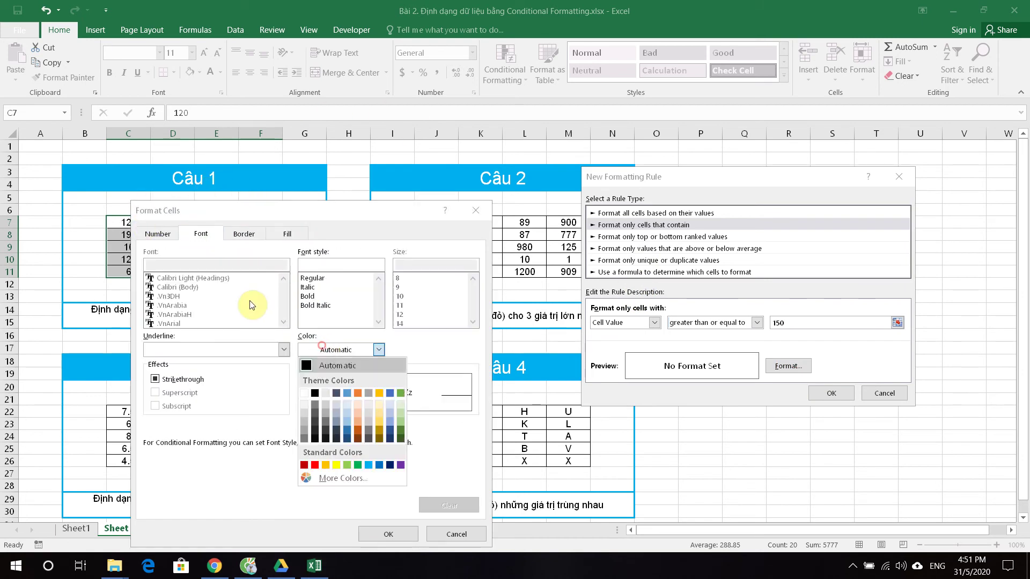
left_click(307, 396)
left_click(389, 534)
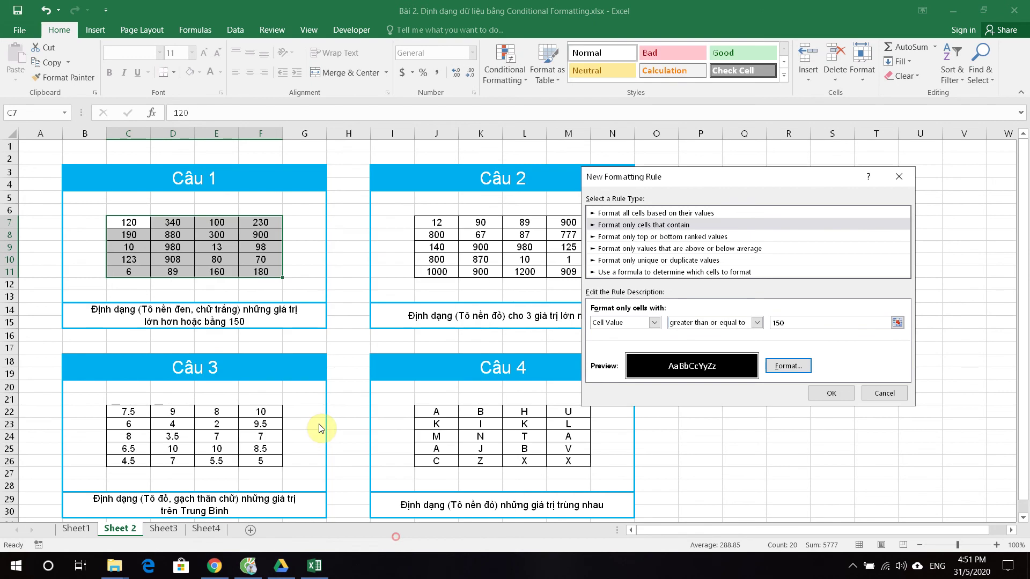
left_click(831, 393)
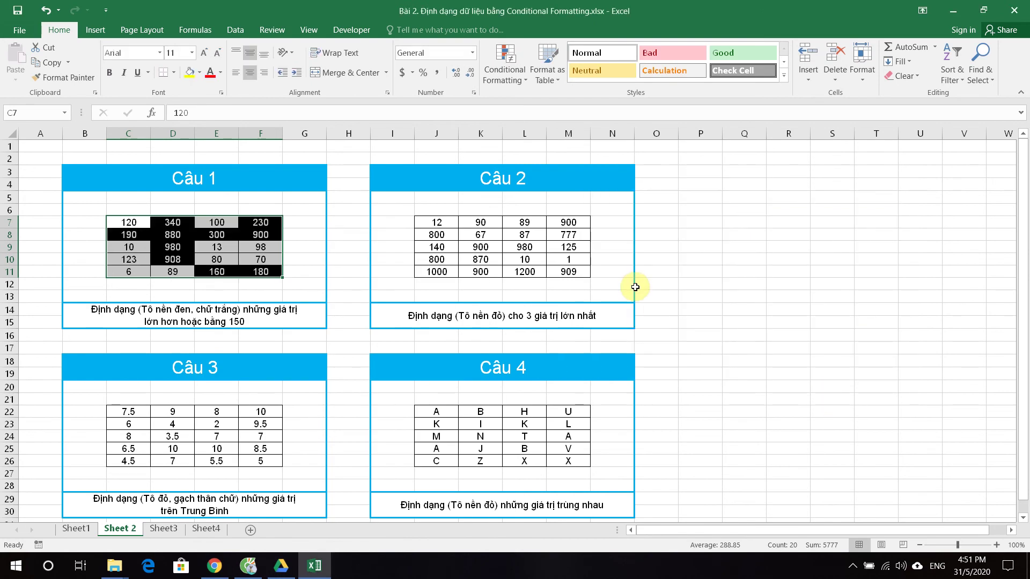
key("ctrl+z")
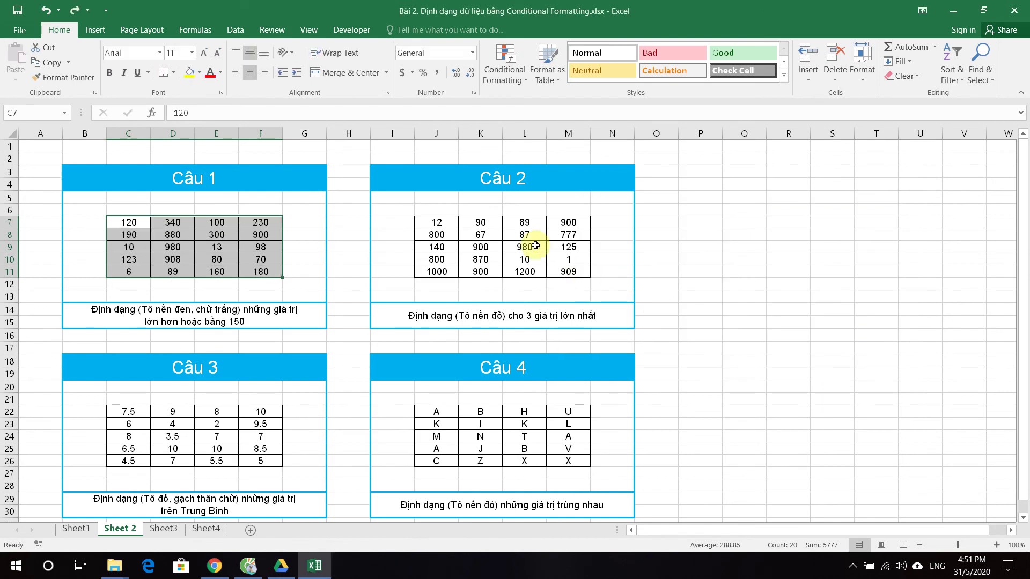
Step: Create a new 'cells that contain' rule for values between 300 and 500
left_click(504, 70)
left_click(547, 237)
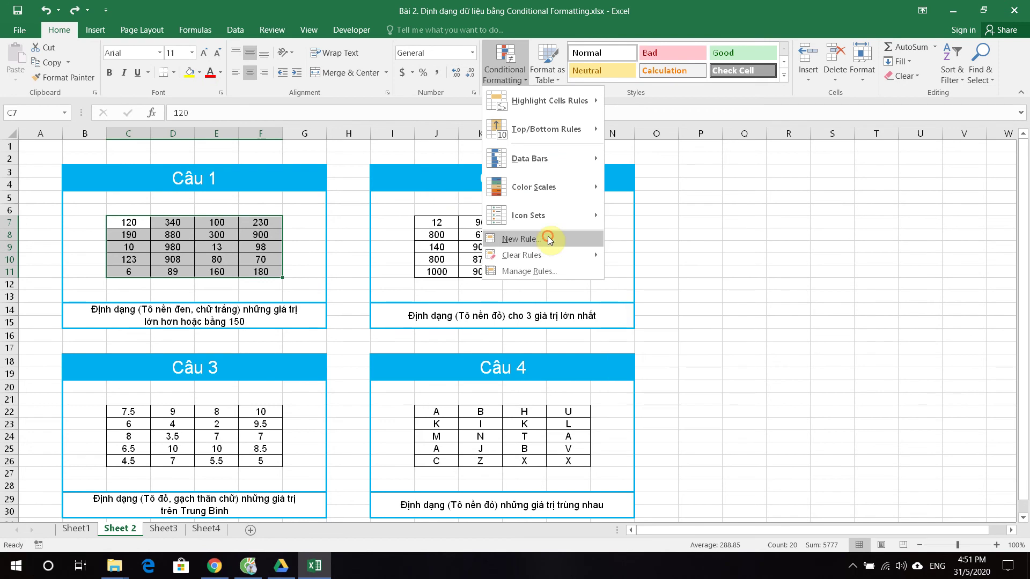
left_click(642, 212)
left_click(766, 310)
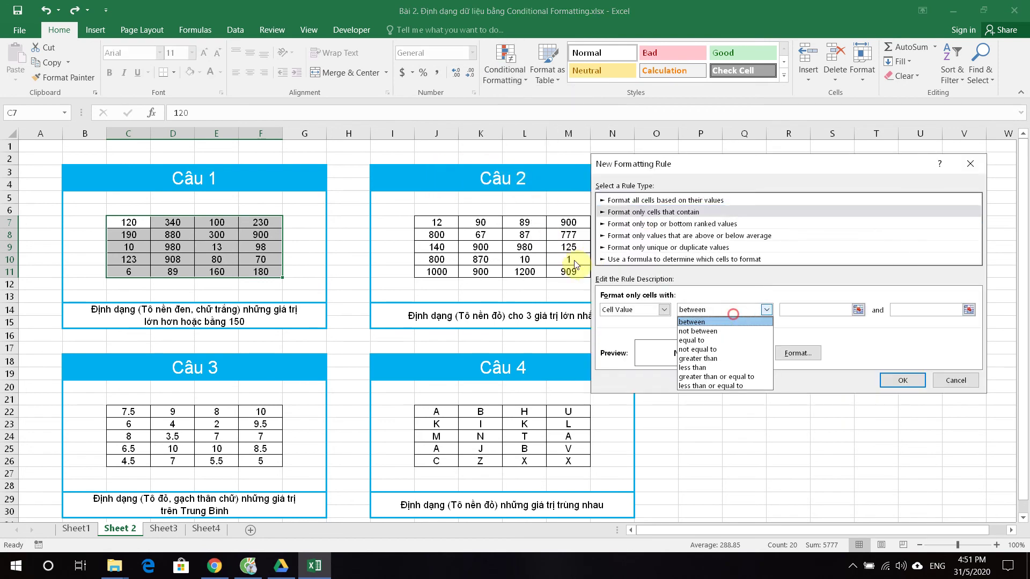
left_click(698, 317)
key("Tab")
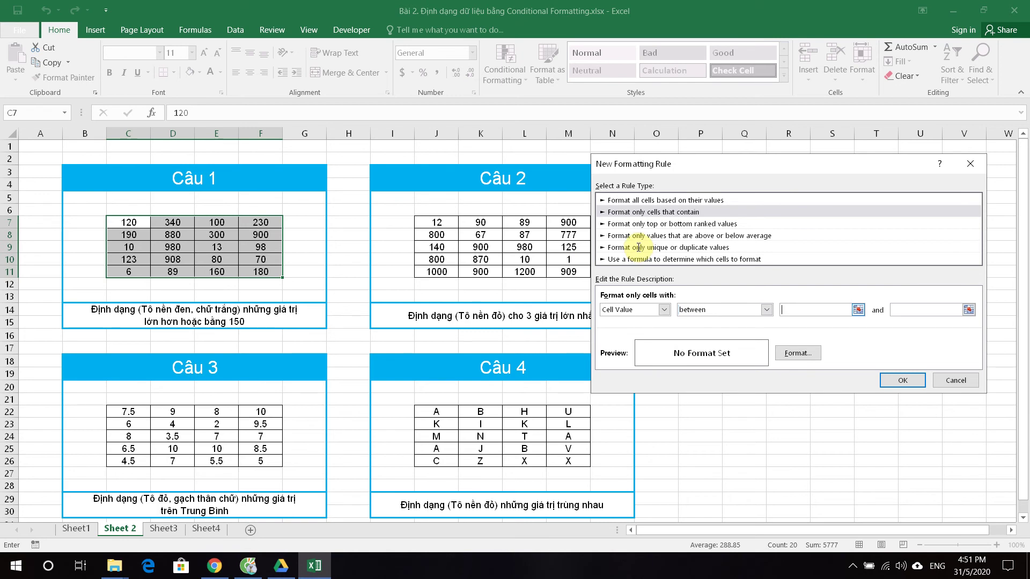
type("300")
key("Tab")
type("5")
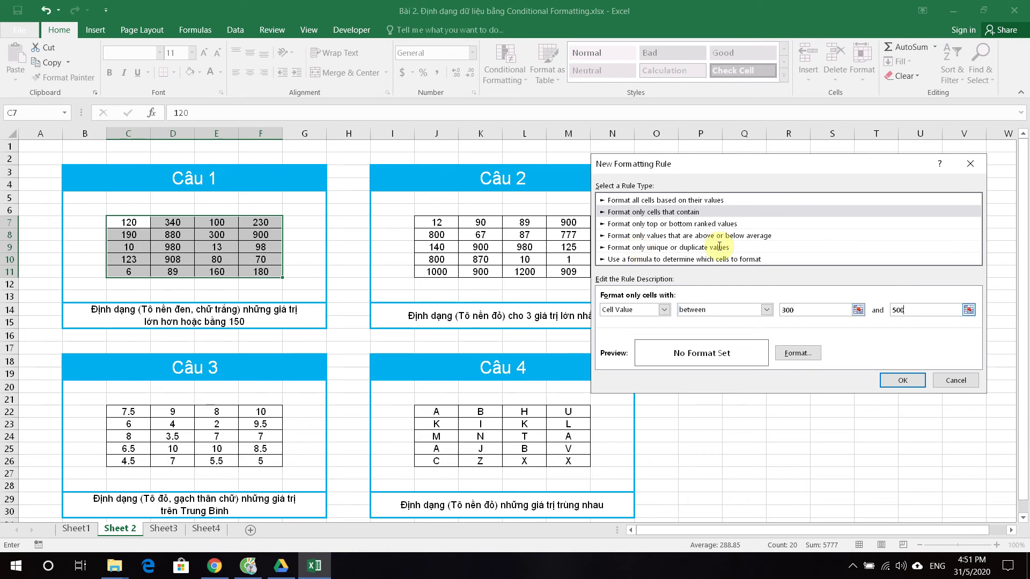
left_click(718, 309)
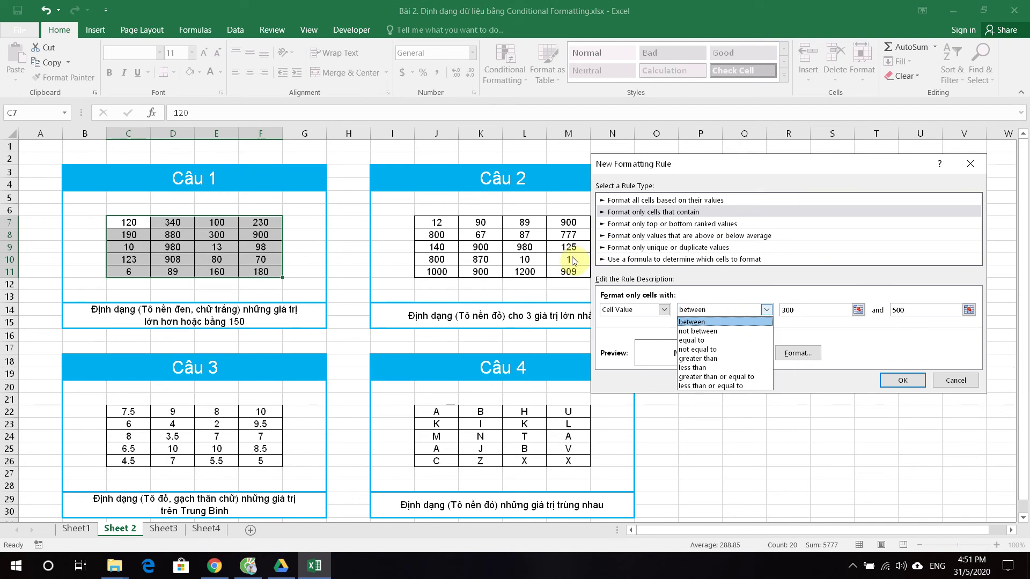
left_click(716, 322)
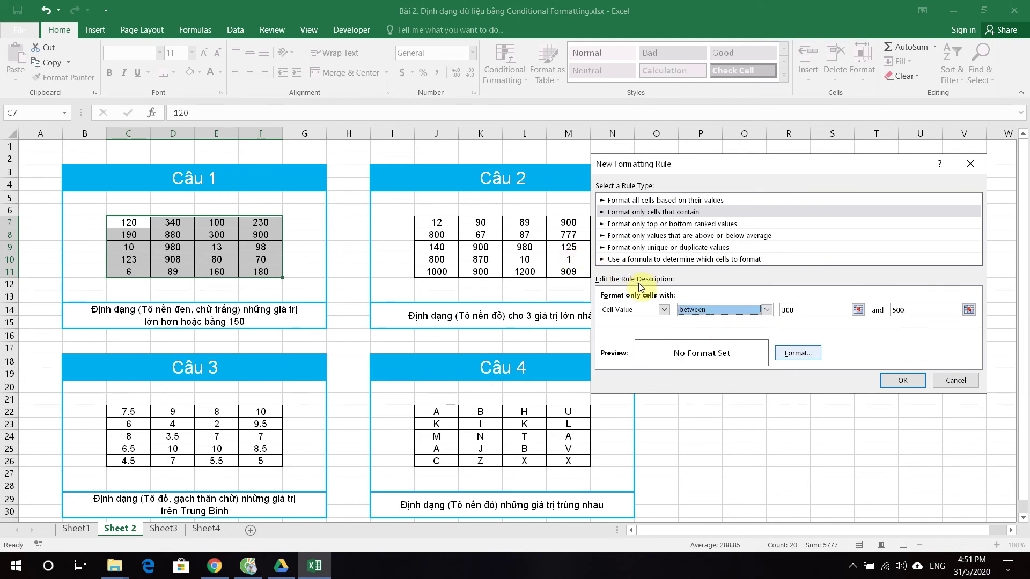
Step: Give the rule a grey fill, apply it, then undo it
left_click(797, 353)
left_click(724, 123)
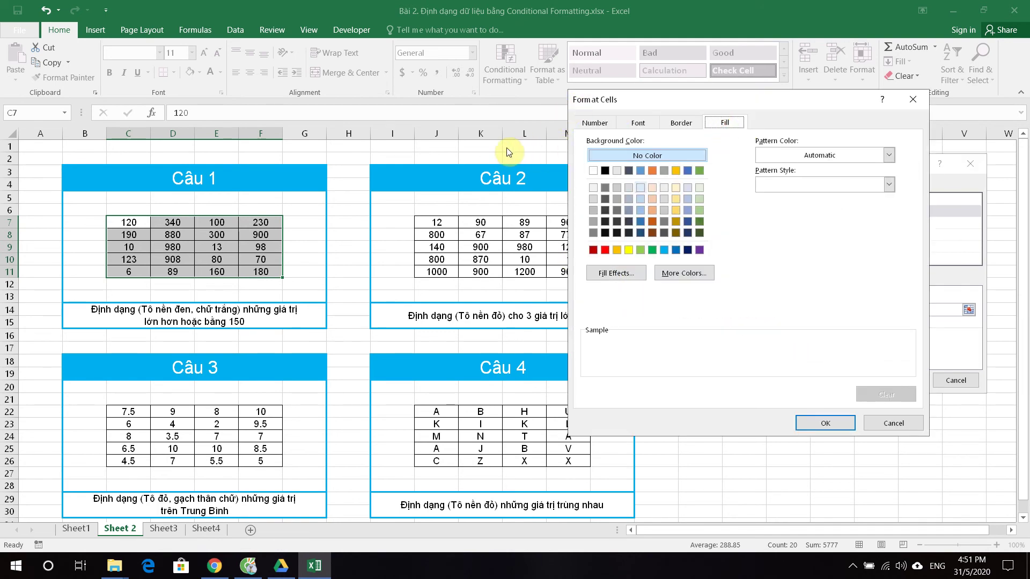
left_click(593, 210)
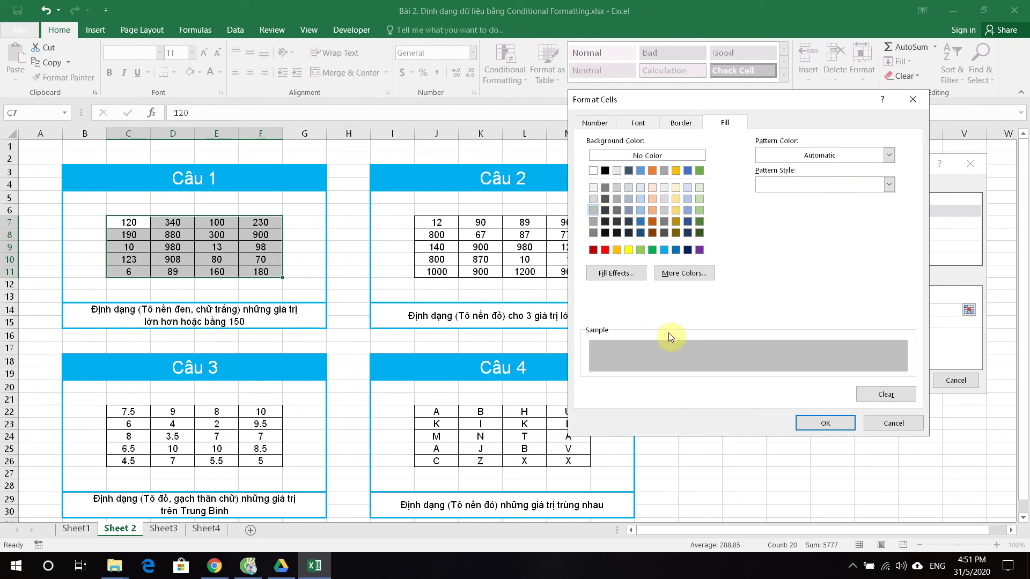
key("Return")
key("Return")
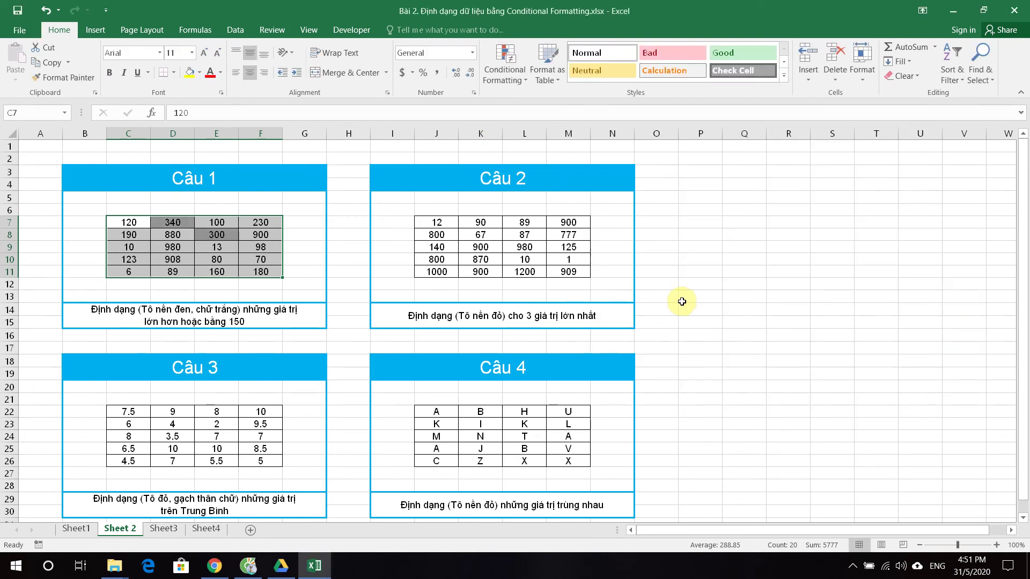
left_click(852, 376)
key("ctrl+z")
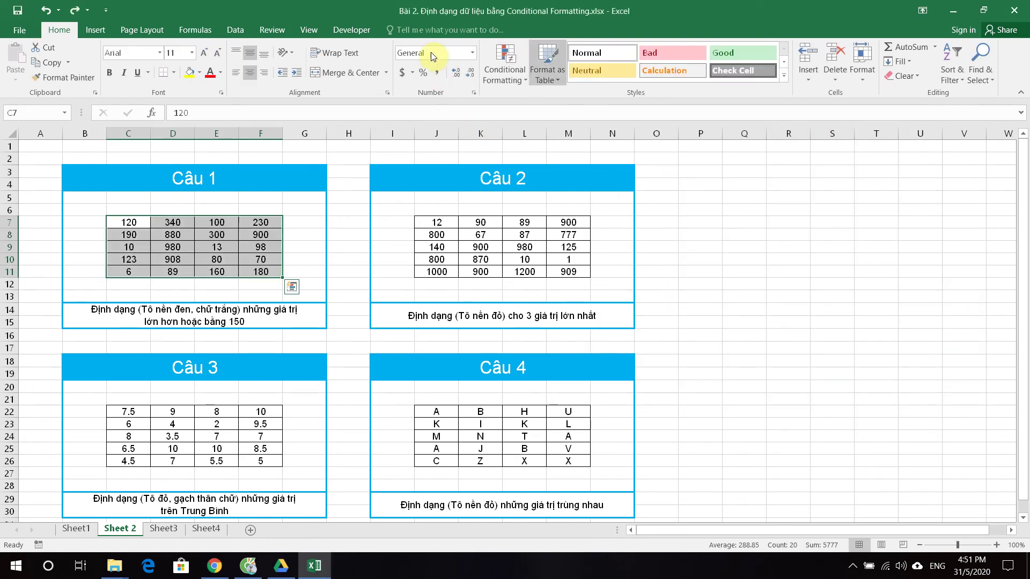
Step: Create a new rule for cell values greater than or equal to 150
left_click(503, 83)
left_click(520, 238)
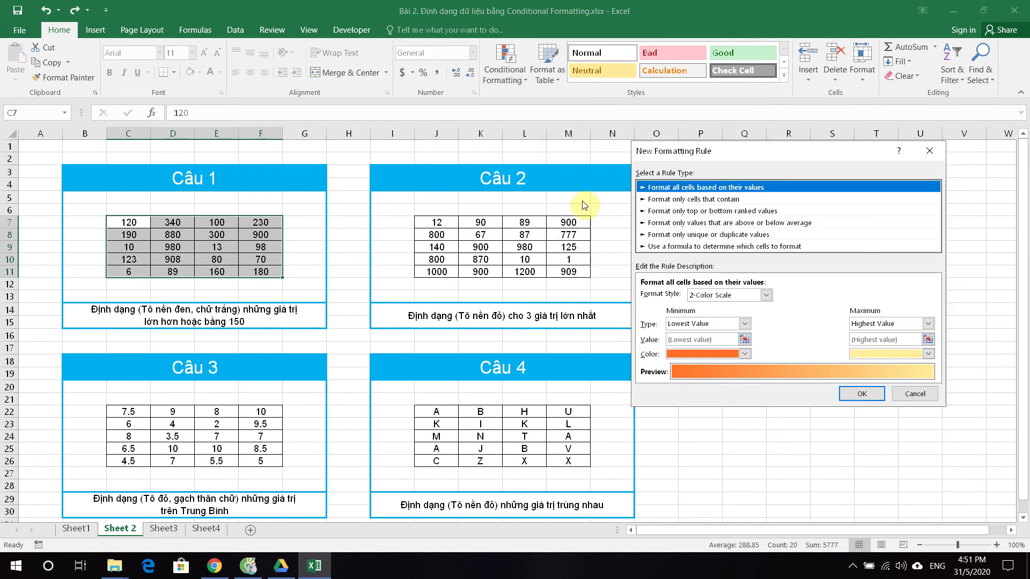
left_click(729, 199)
left_click(751, 296)
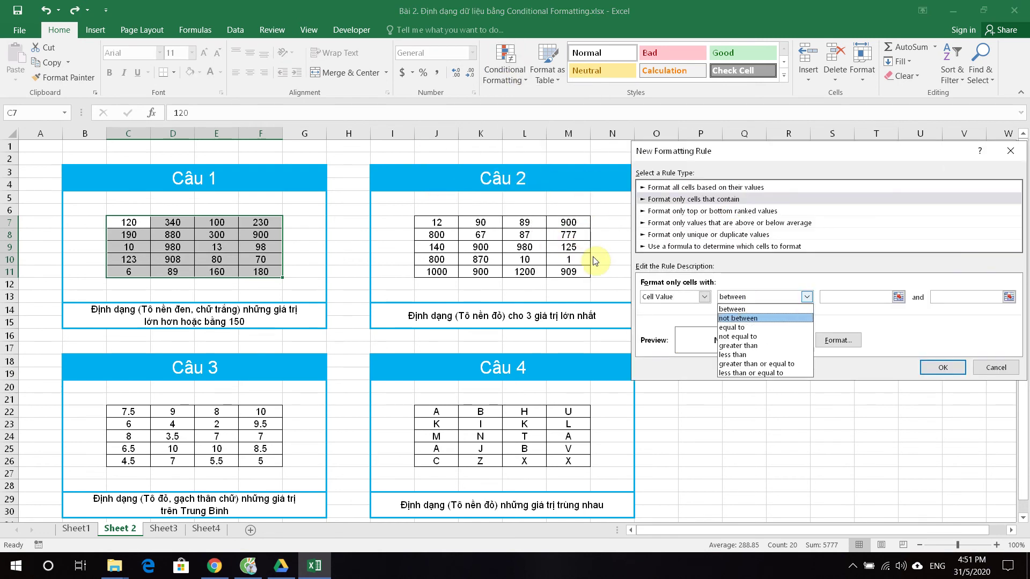
key("Down")
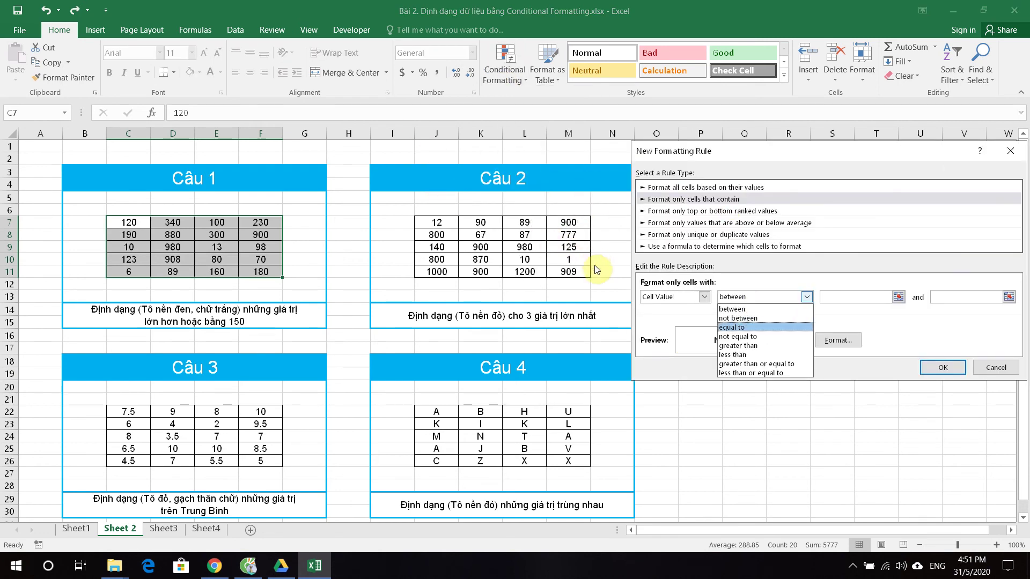
key("Down")
key("Down")
key("Down")
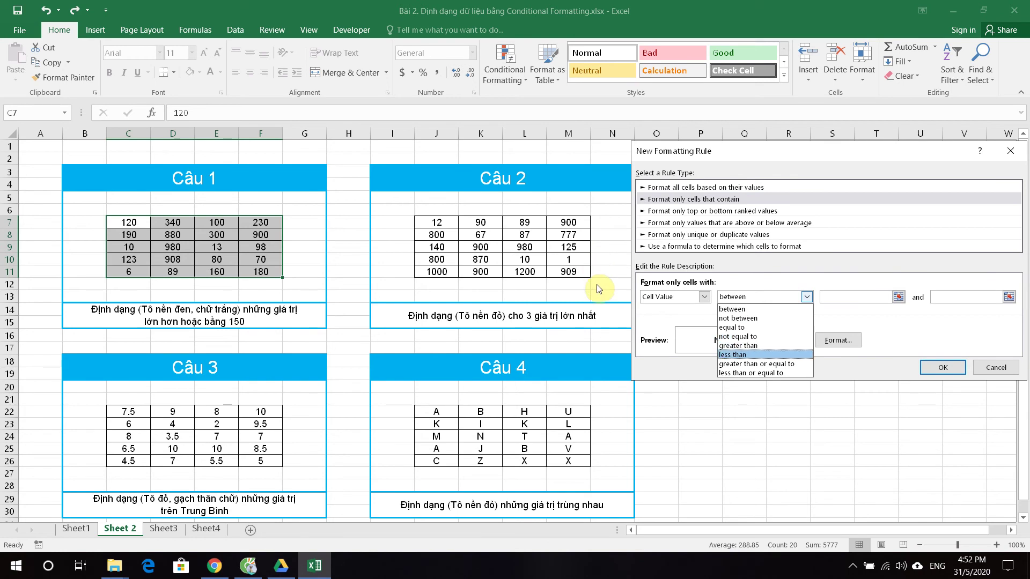
key("Down")
key("Down")
key("Up")
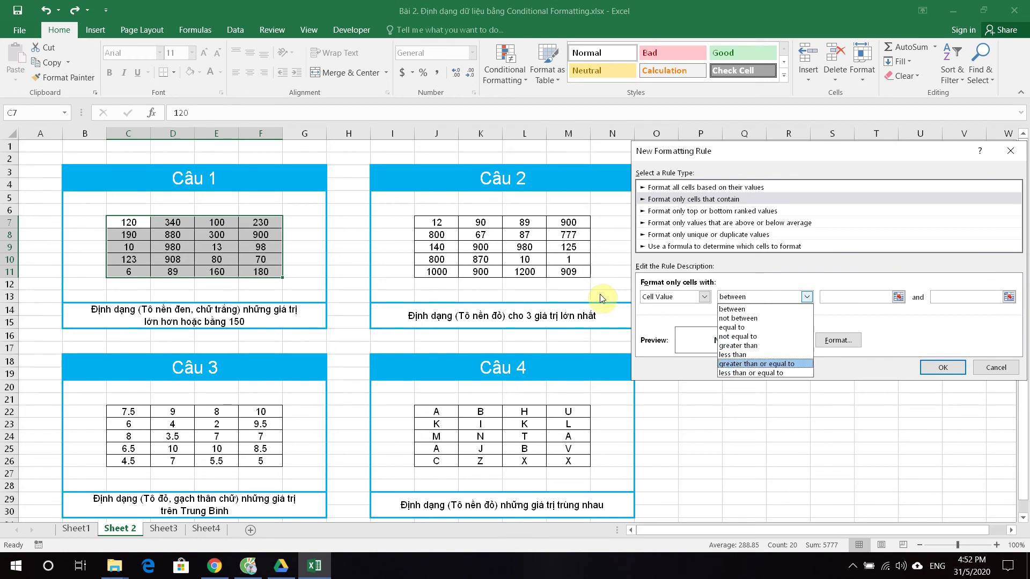
key("Up")
key("Up")
key("Up")
key("Up")
key("Down")
key("Down")
key("Down")
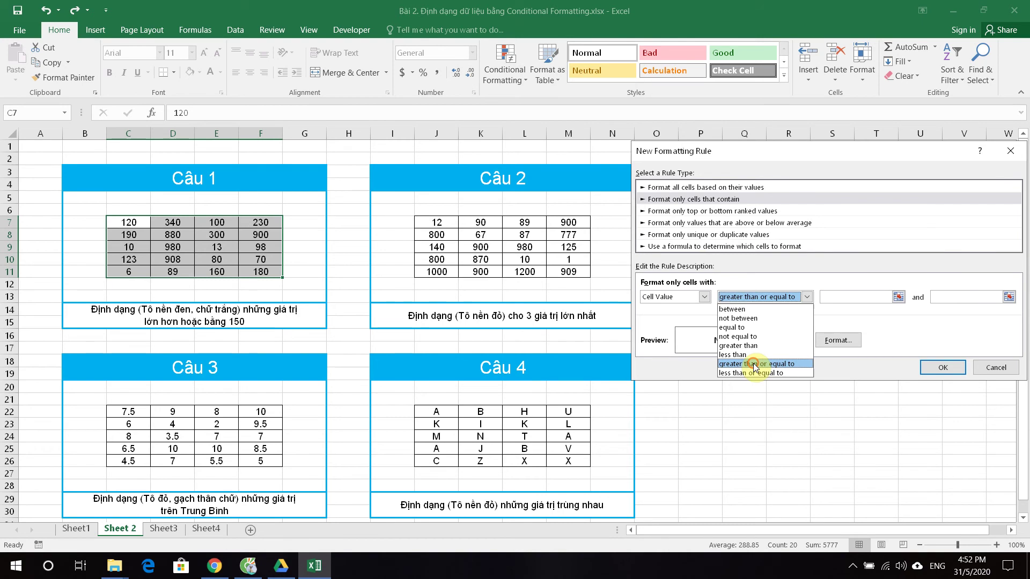
key("Return")
left_click(851, 297)
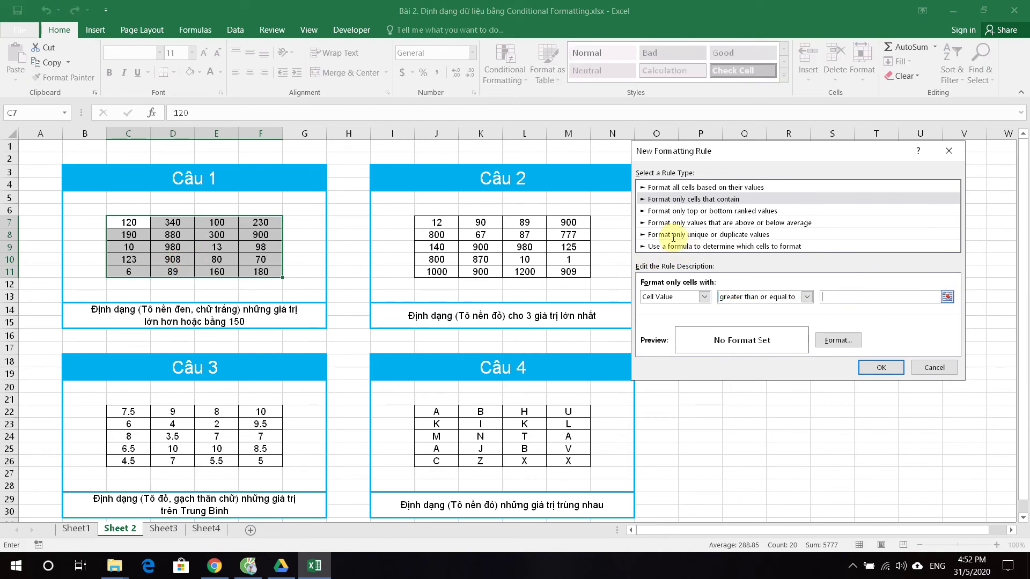
type("150")
Step: Format matching cells with white text on black fill, apply, and select the Câu 2 numbers
left_click(837, 340)
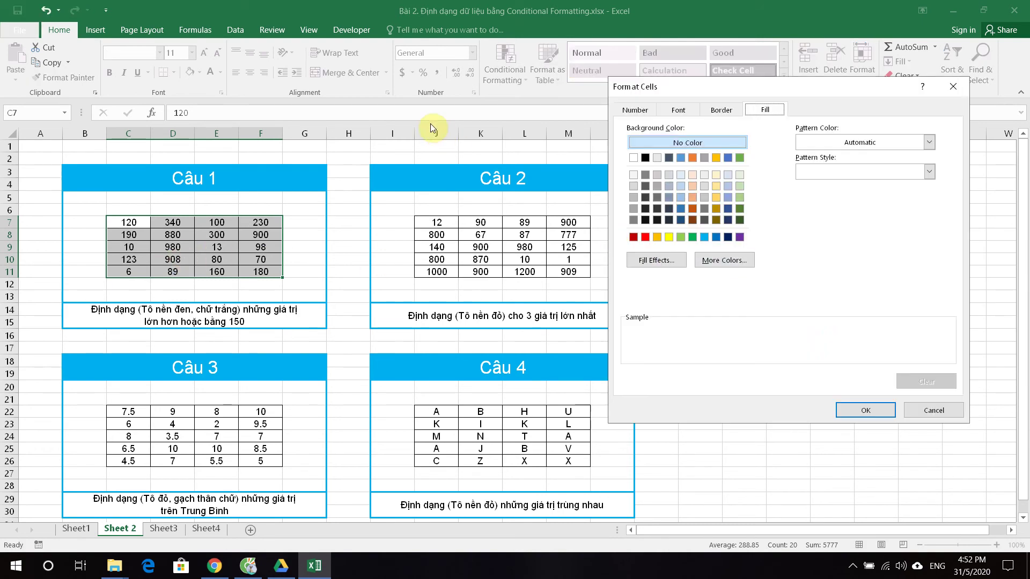
left_click(678, 109)
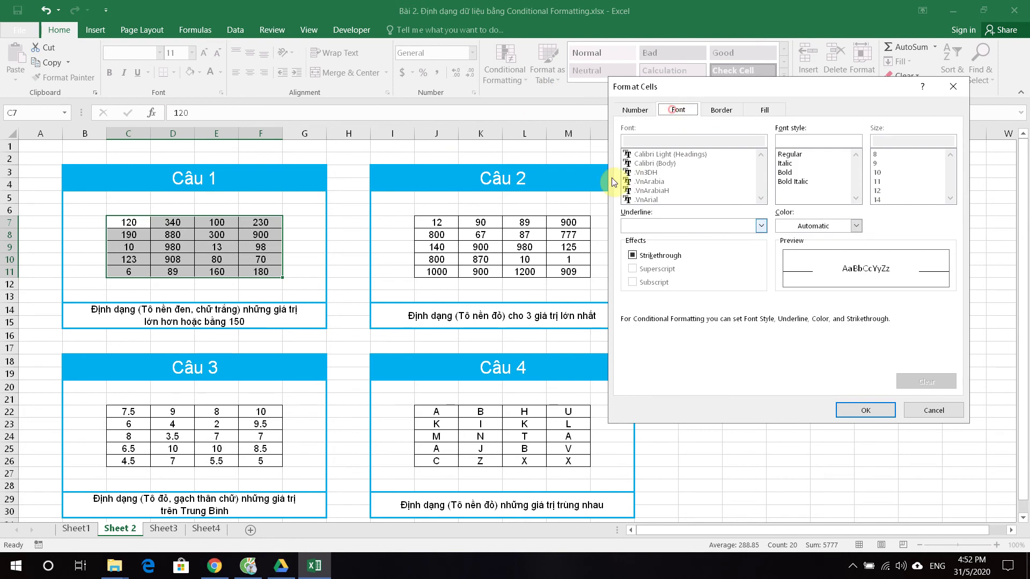
left_click(856, 226)
left_click(781, 265)
key("Return")
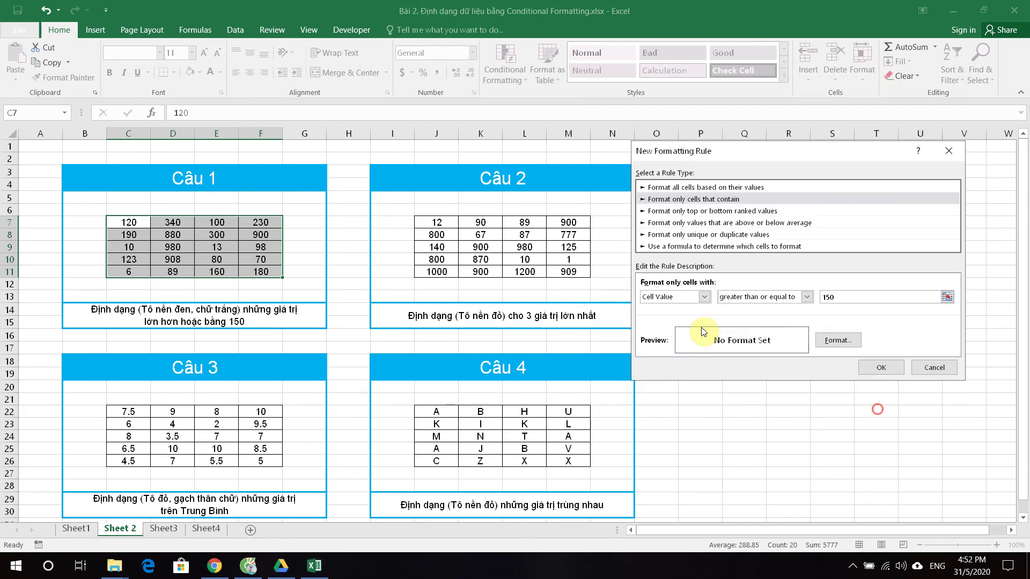
left_click(882, 368)
left_click(739, 360)
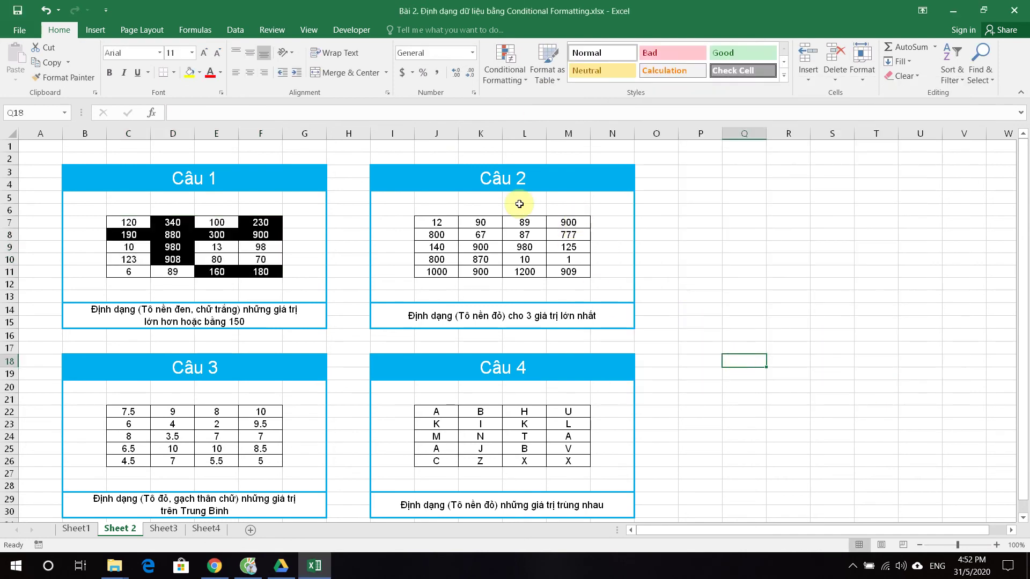
mouse_move(435, 222)
left_mouse_down()
mouse_move(569, 259)
mouse_move(569, 271)
left_mouse_up()
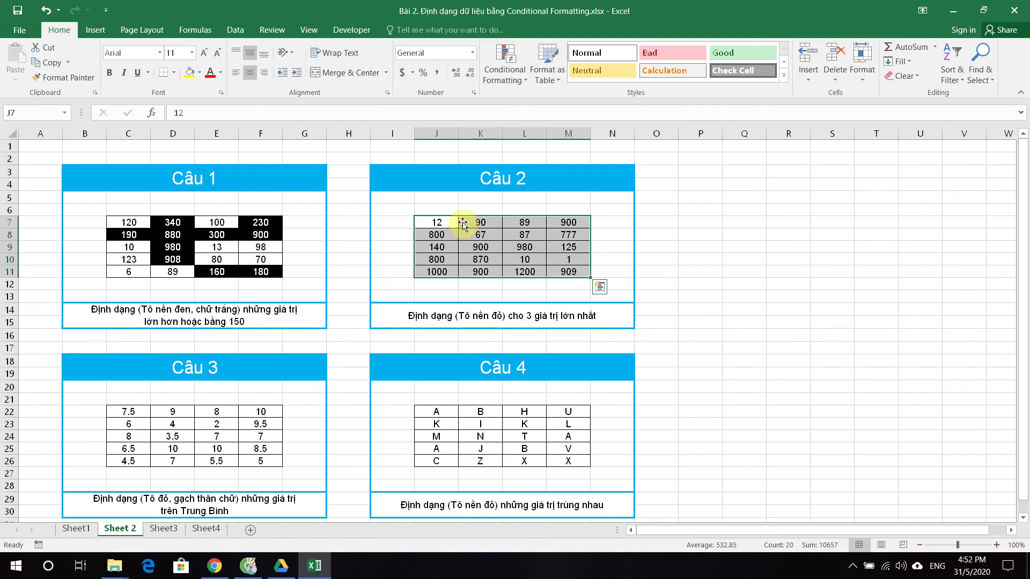
Step: Try Top/Bottom Rules > Top 10 Items for the Câu 2 grid, cancel, and reopen Conditional Formatting
left_click(504, 69)
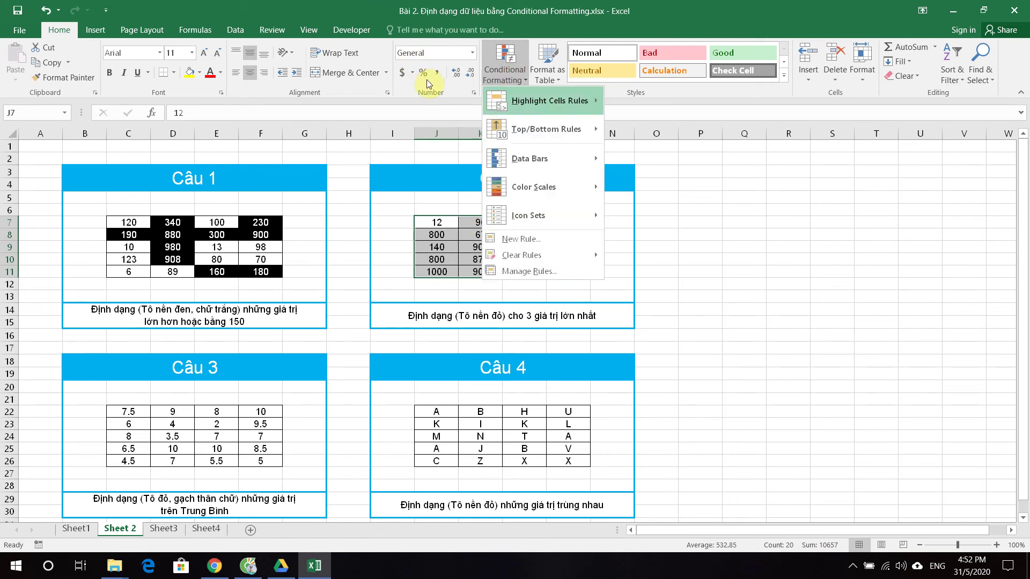
mouse_move(547, 101)
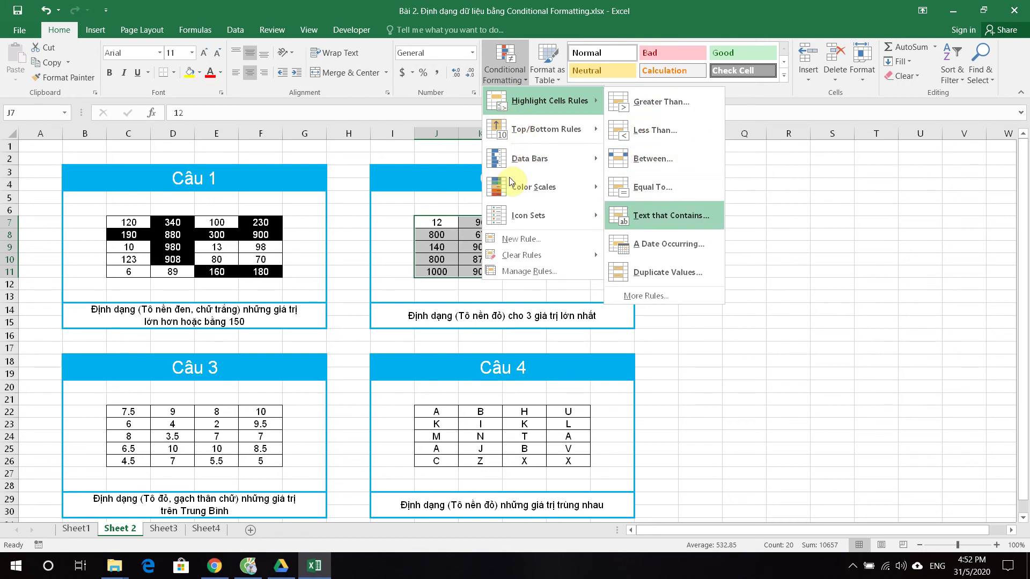
key("Up")
key("Up")
key("Up")
key("Left")
key("Down")
key("Down")
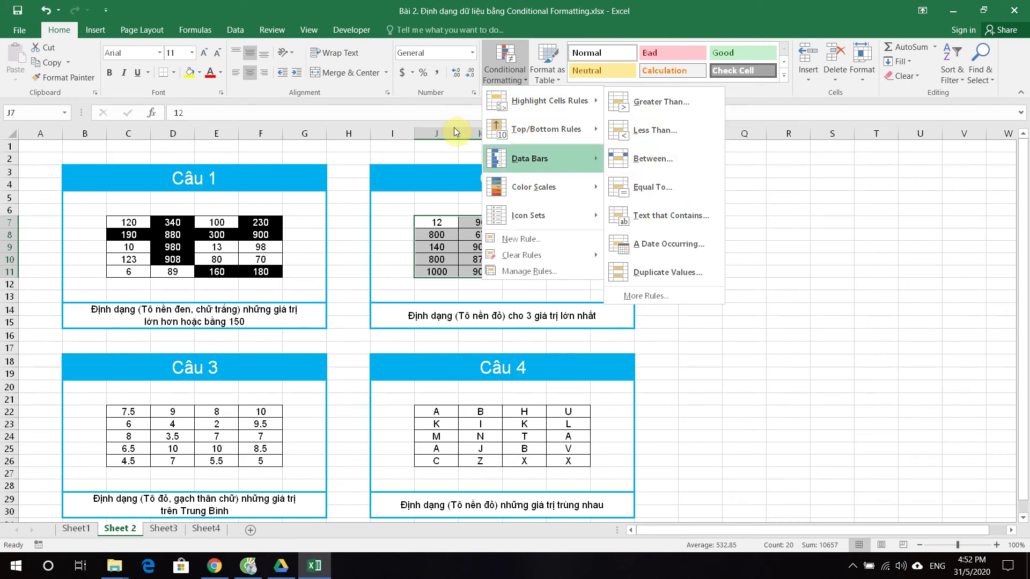
key("Up")
key("Right")
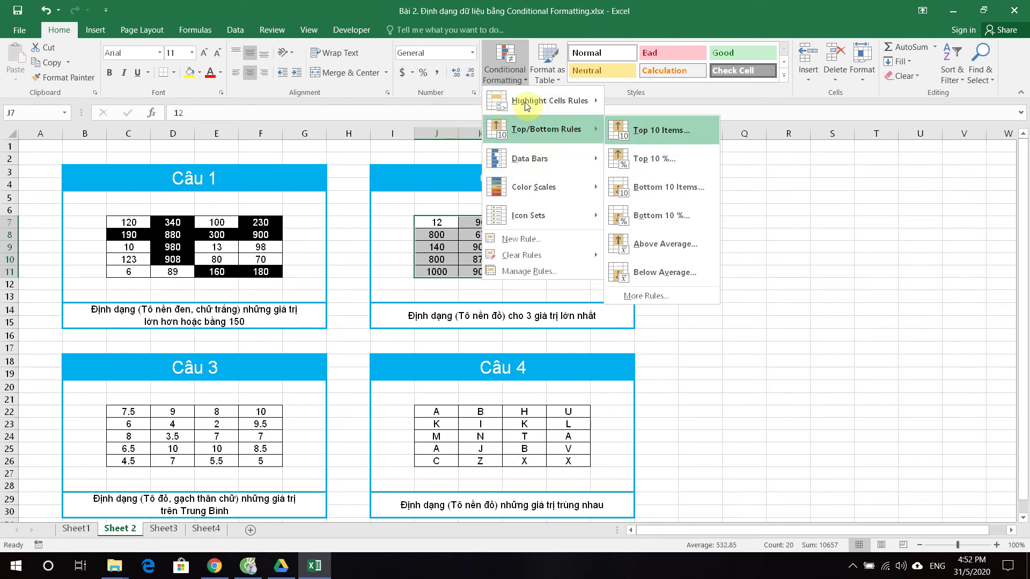
left_click(671, 132)
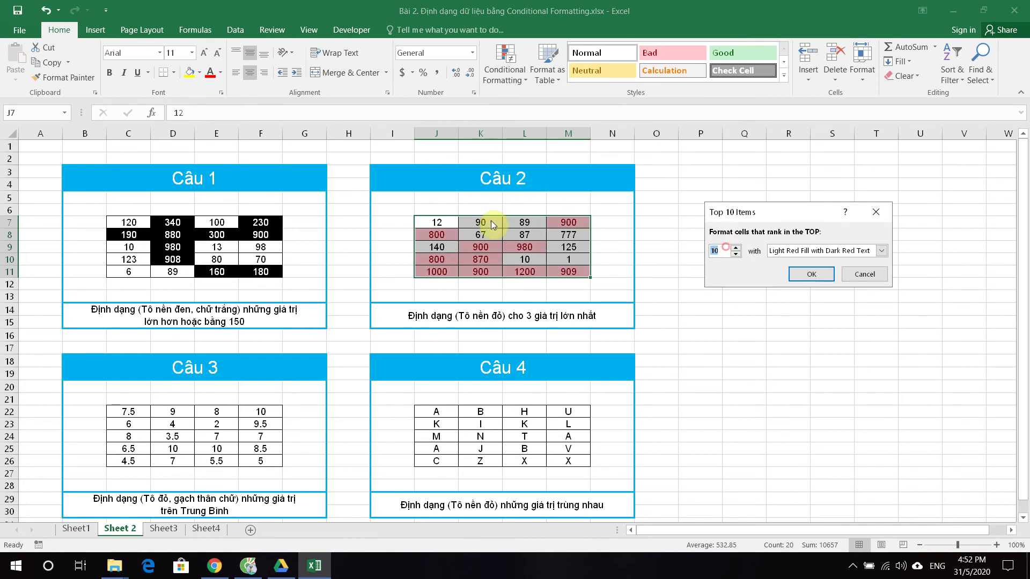
key("Escape")
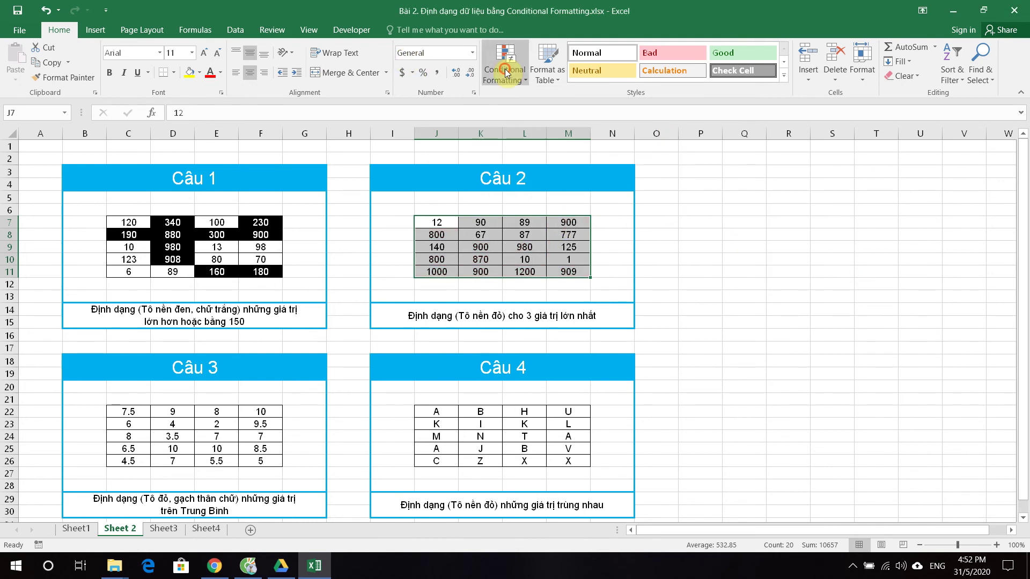
left_click(504, 67)
Step: Start a new top-ranked values rule for the Câu 2 grid, set to Top 3
left_click(536, 239)
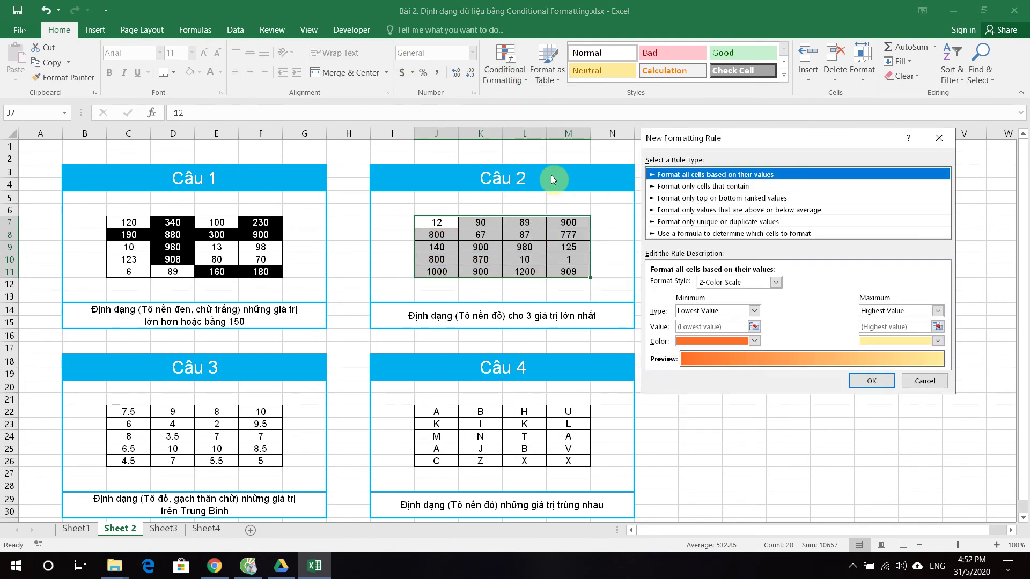
left_click(697, 198)
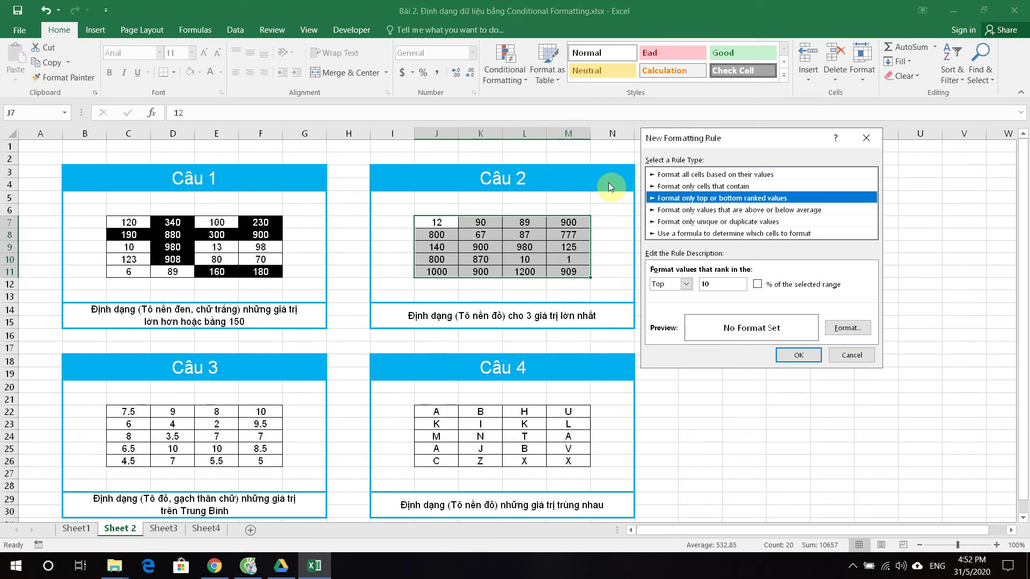
left_click(685, 284)
left_click(675, 294)
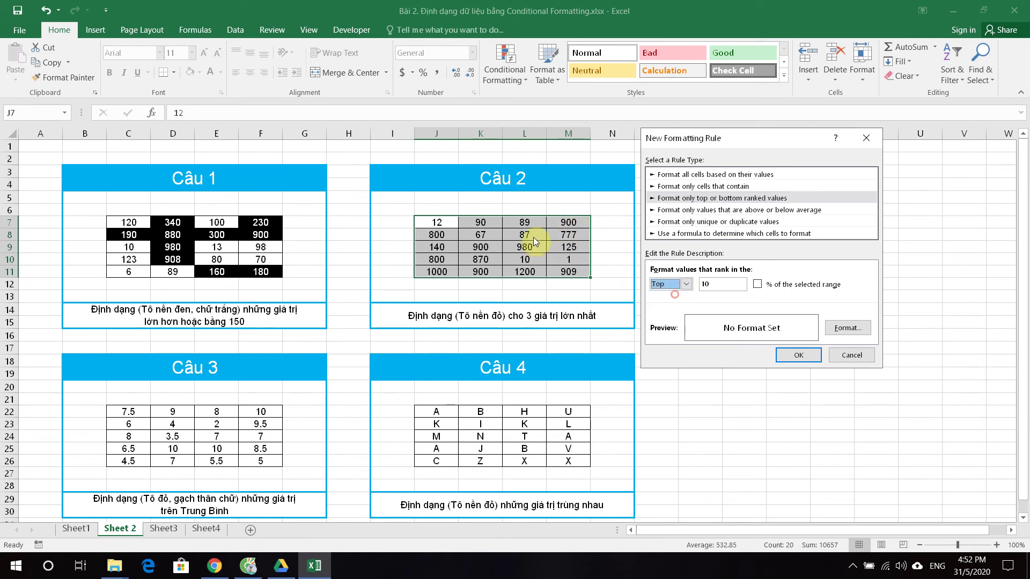
left_click(716, 286)
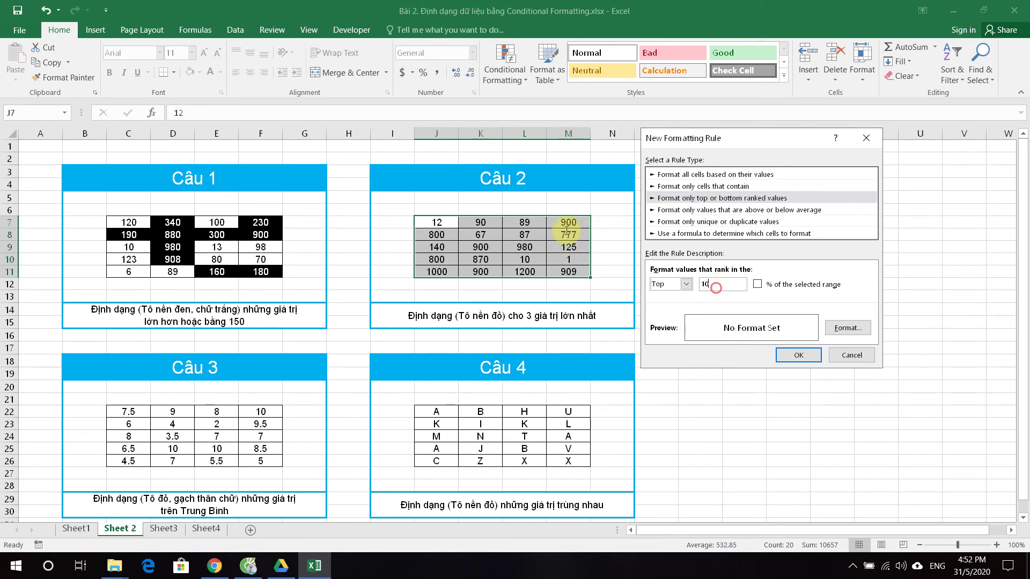
key("shift+Home")
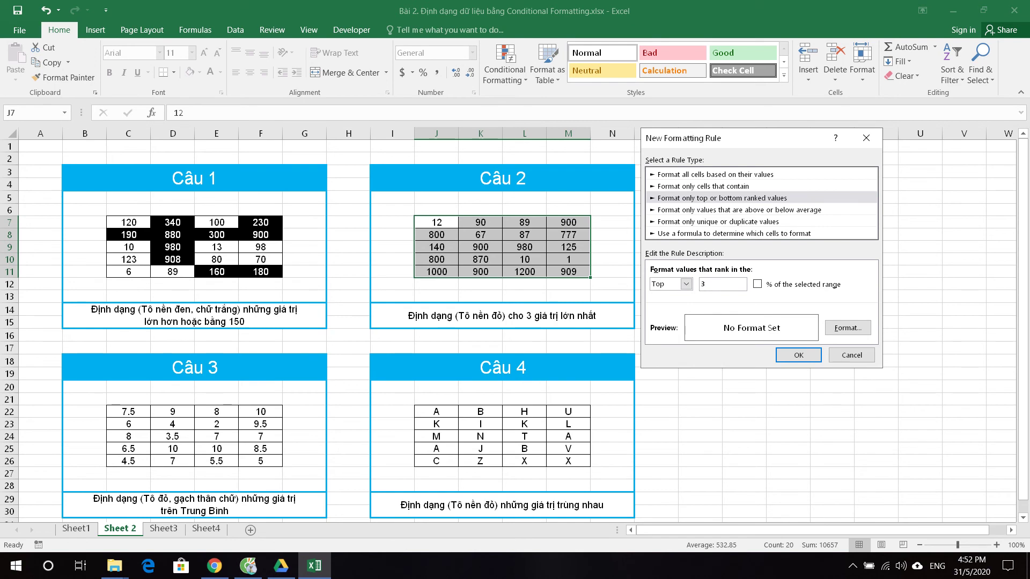
Step: Give the Top 3 rule a red fill and apply it
left_click(847, 328)
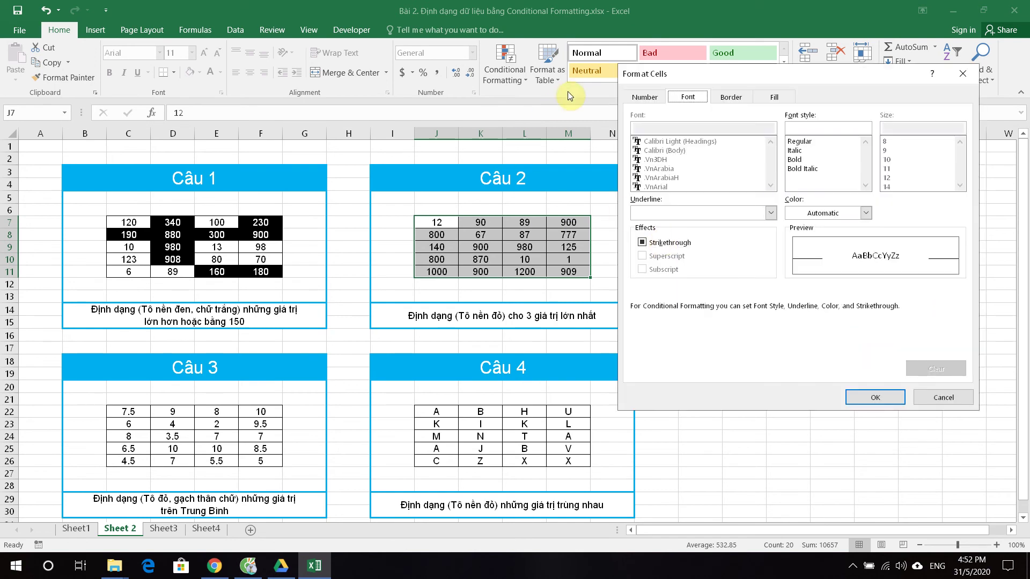
left_click(774, 96)
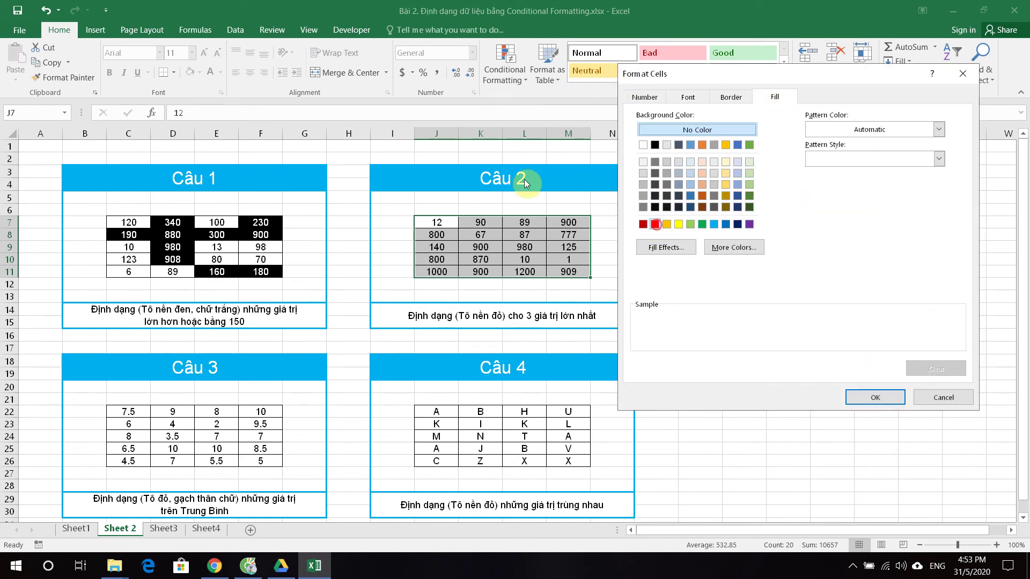
left_click(655, 224)
left_click(876, 397)
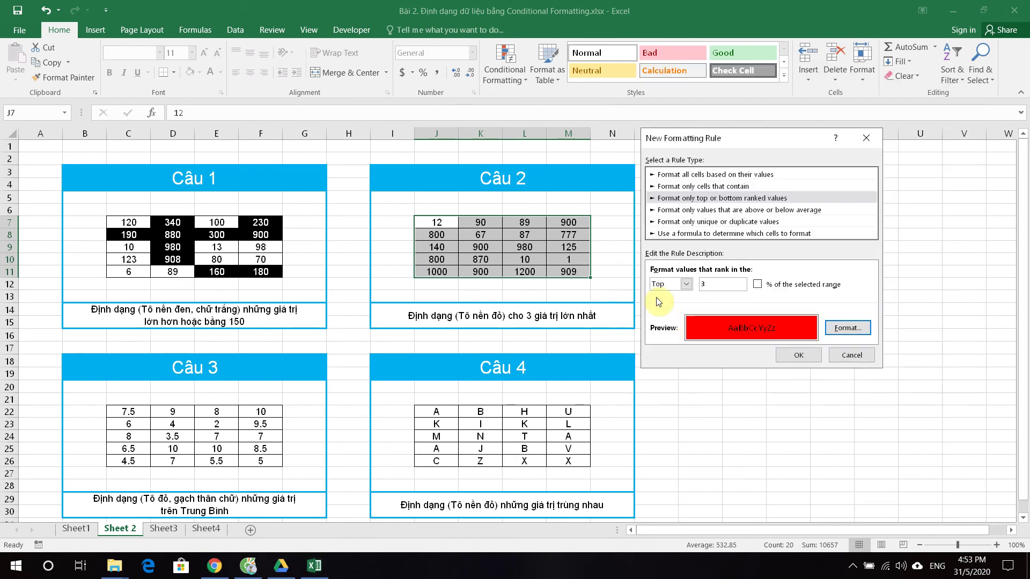
left_click(798, 355)
Step: Scroll down and select the Câu 3 numbers C22:F26
left_click(729, 335)
scroll(357, 237, "down", 1)
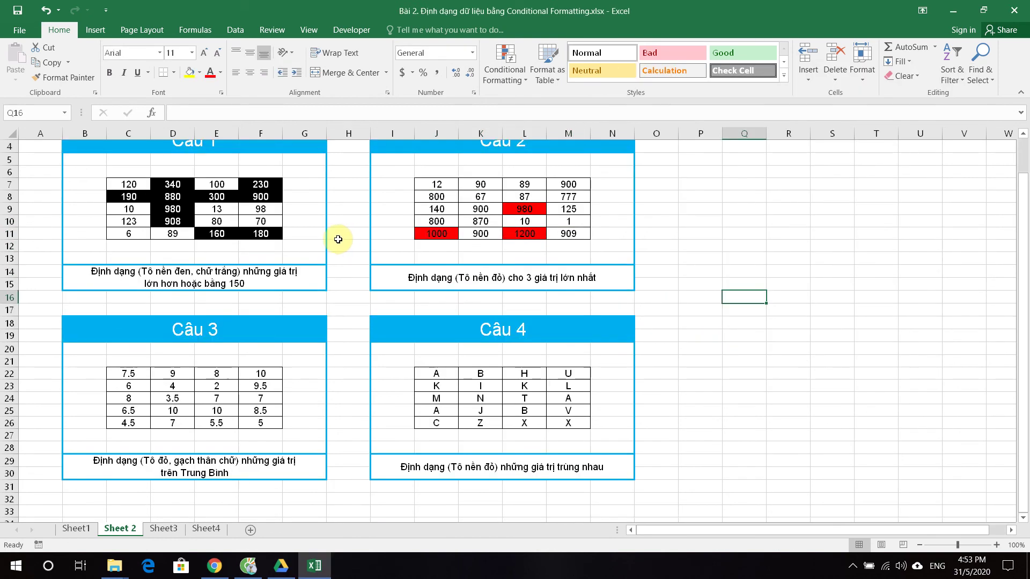
scroll(322, 236, "down", 3)
left_click_drag(125, 261, 256, 312)
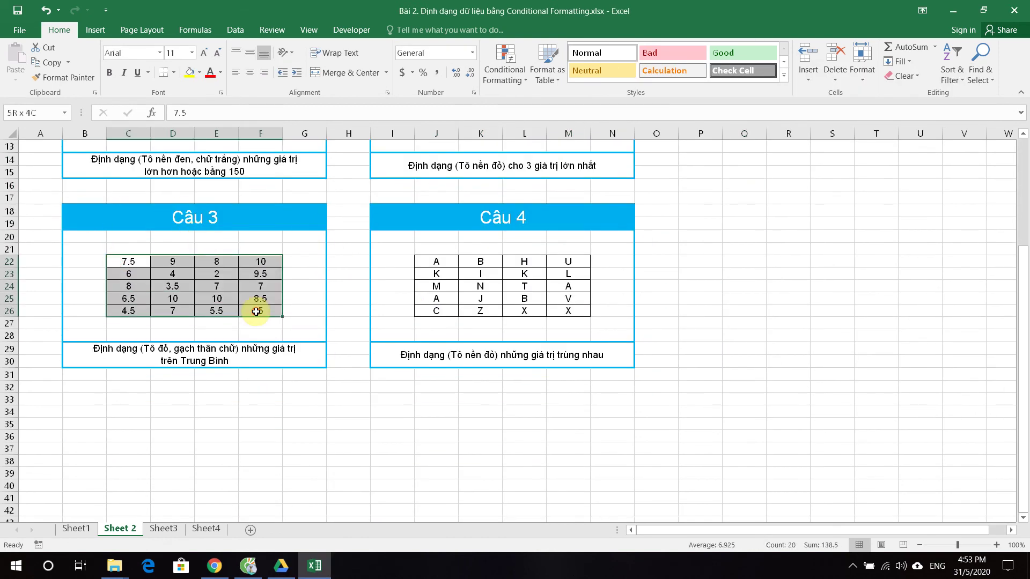
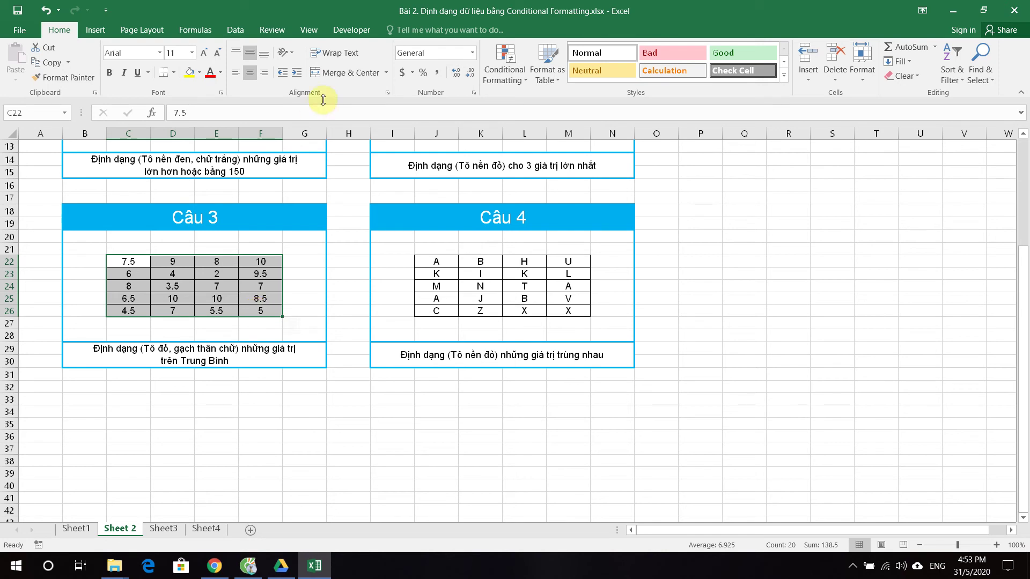
Step: Create a new rule that formats values above the average of C22:F26
left_click(517, 71)
left_click(536, 239)
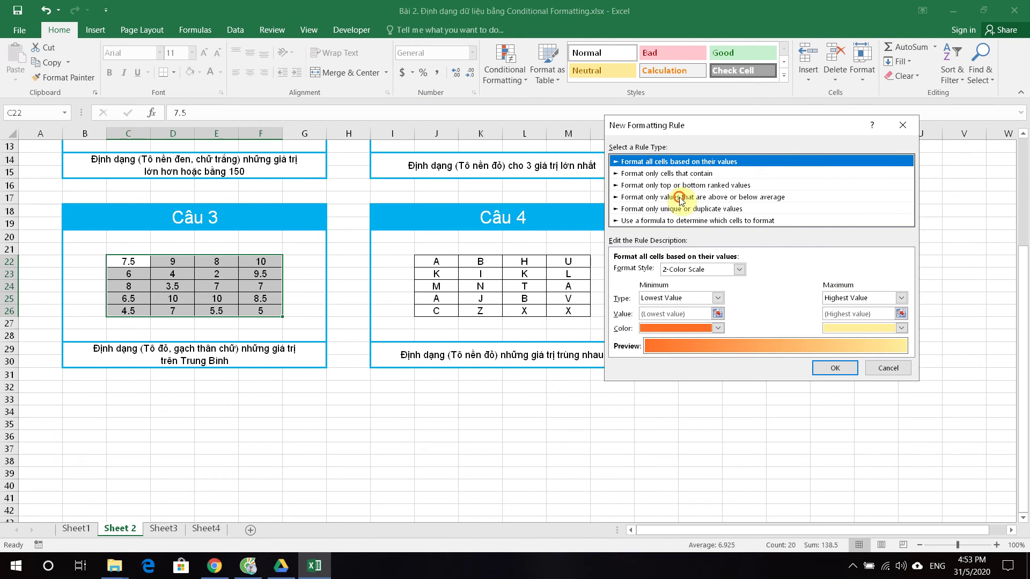
left_click(680, 198)
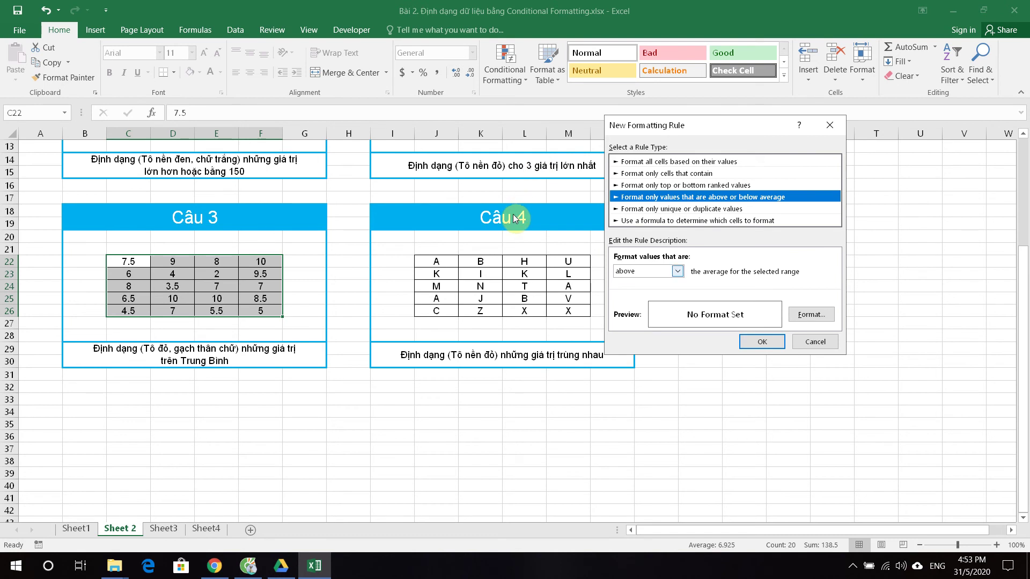
key("Tab")
key("alt+Down")
key("Down")
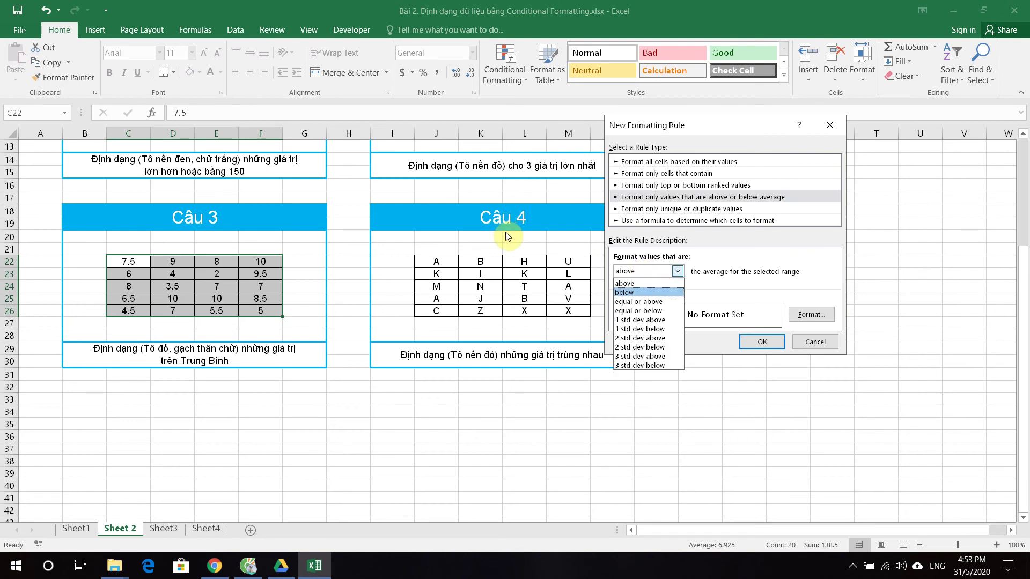
key("Down")
key("Down")
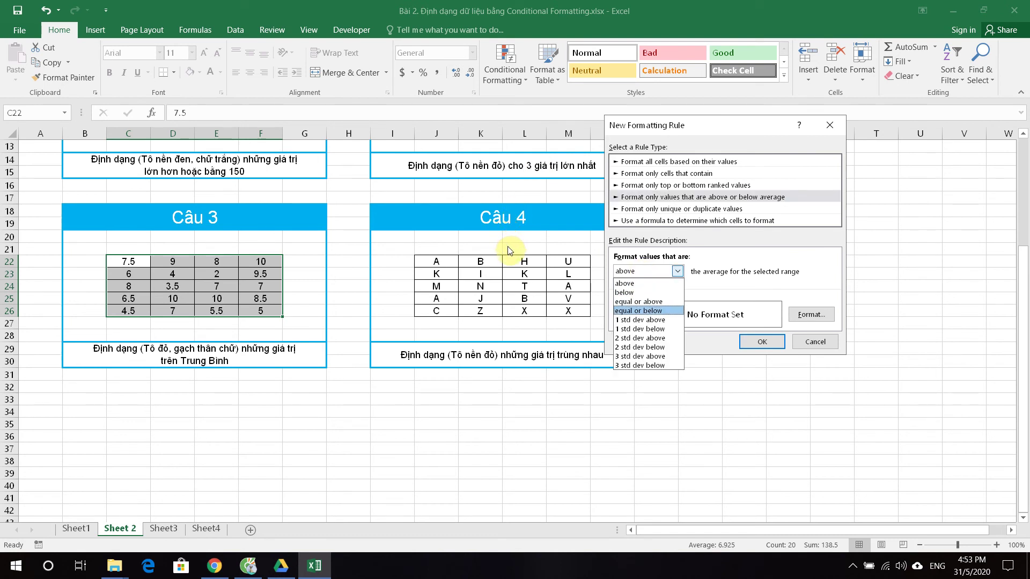
key("Down")
key("Down")
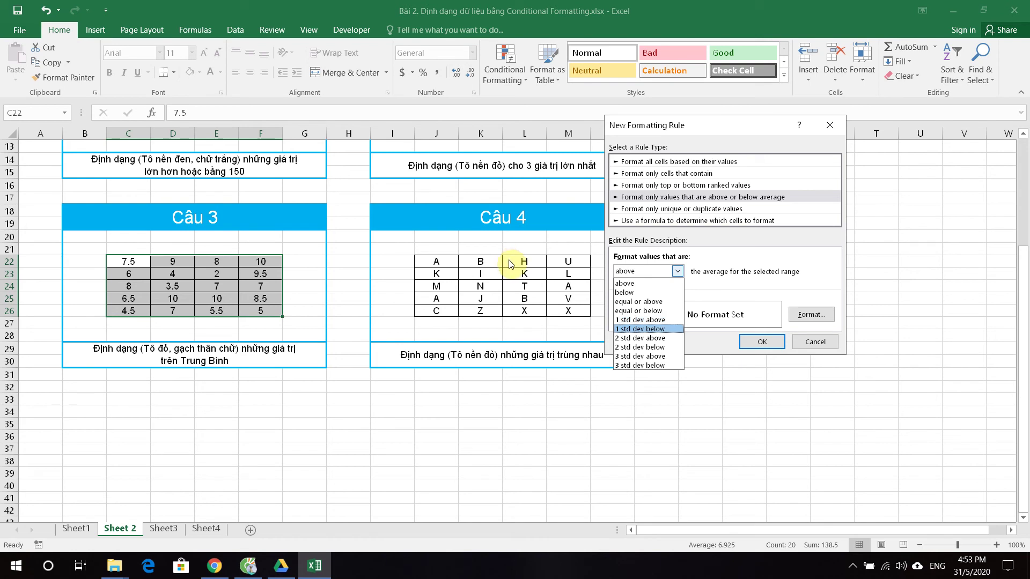
key("Down")
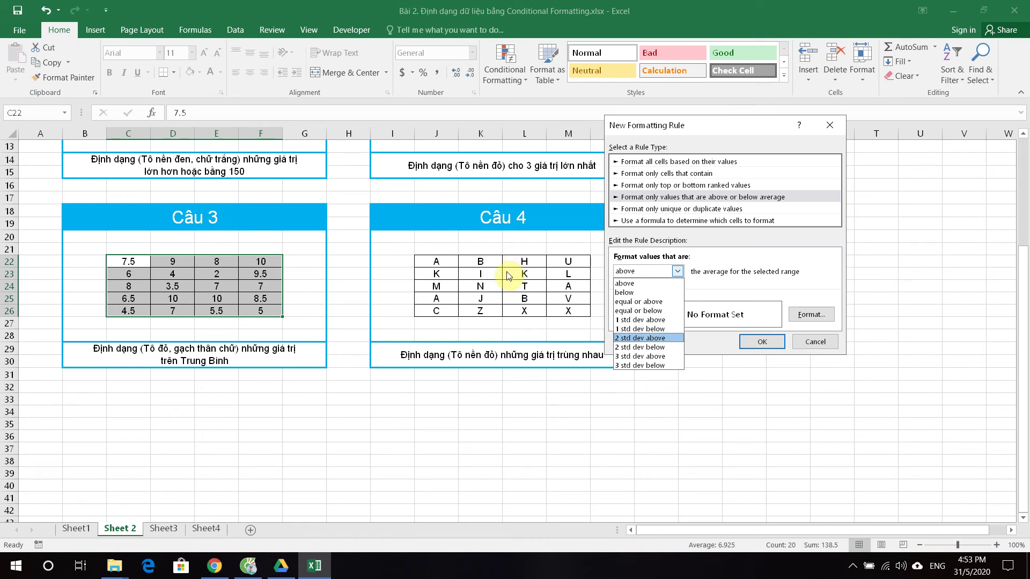
key("Down")
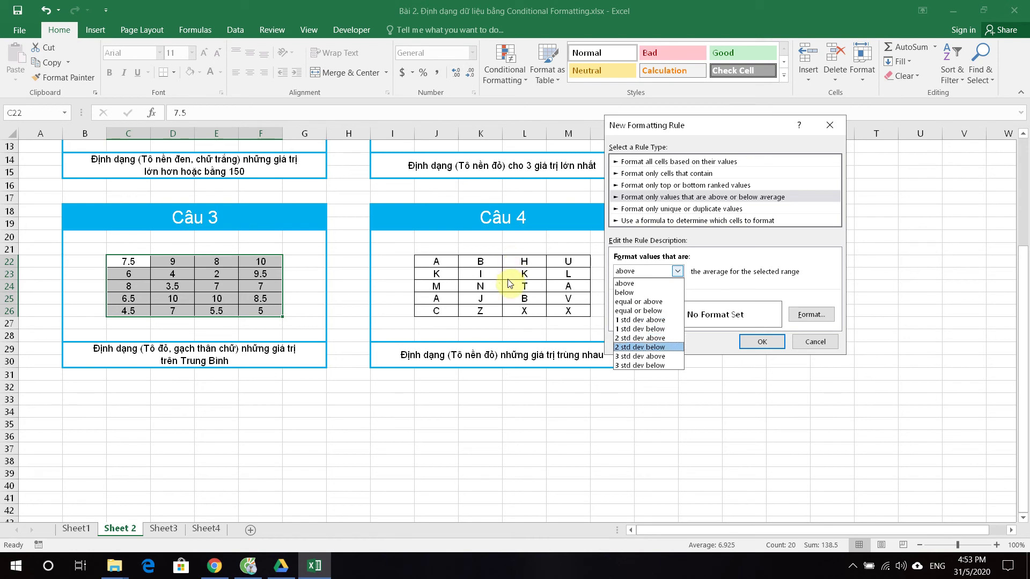
key("Up")
key("Up")
key("Up")
left_click(638, 285)
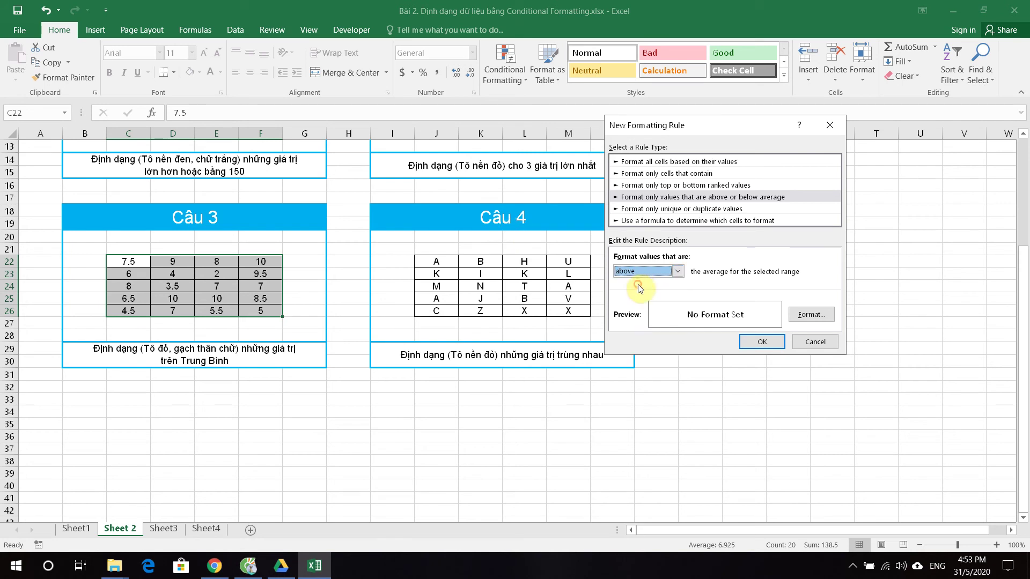
Step: Format the above-average values as red struck-through text and apply the rule
key("alt+Down")
key("Down")
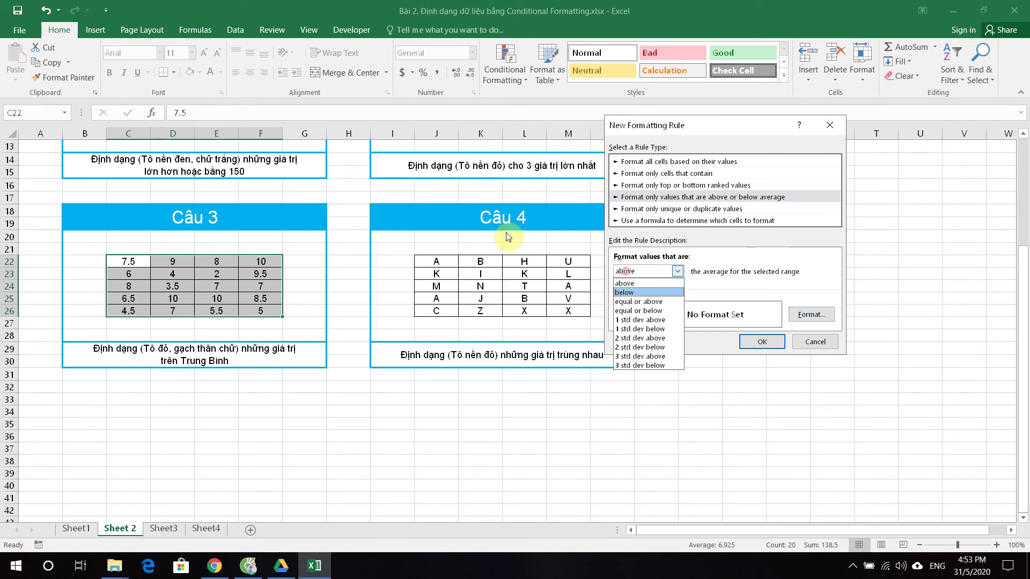
key("Escape")
key("Tab")
key("Return")
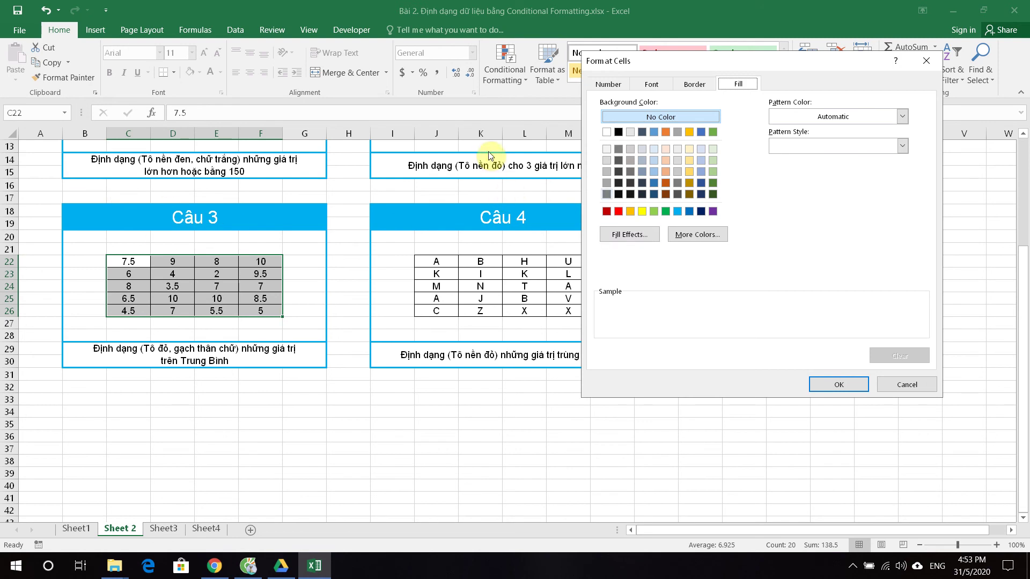
left_click(651, 84)
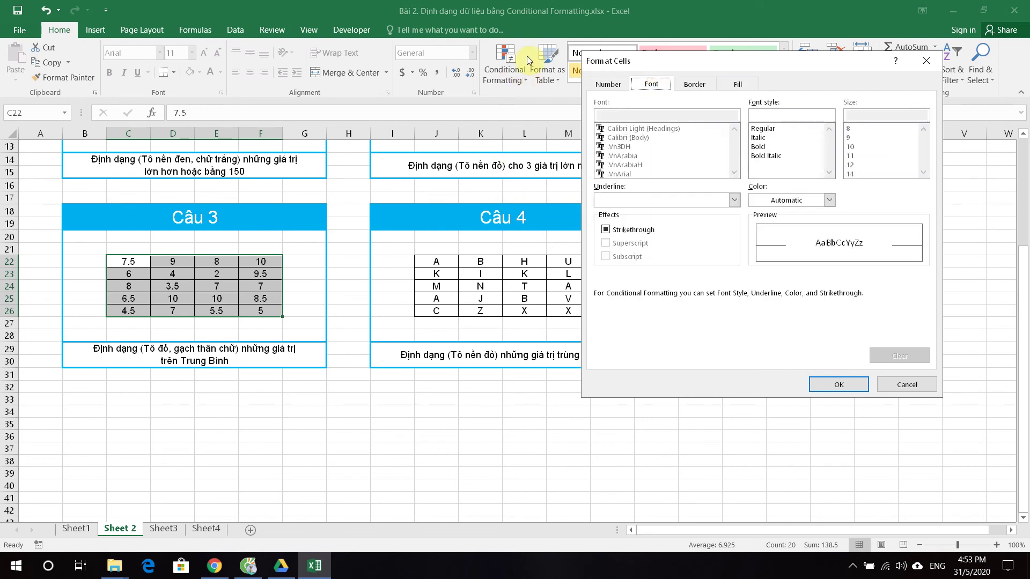
left_click(767, 199)
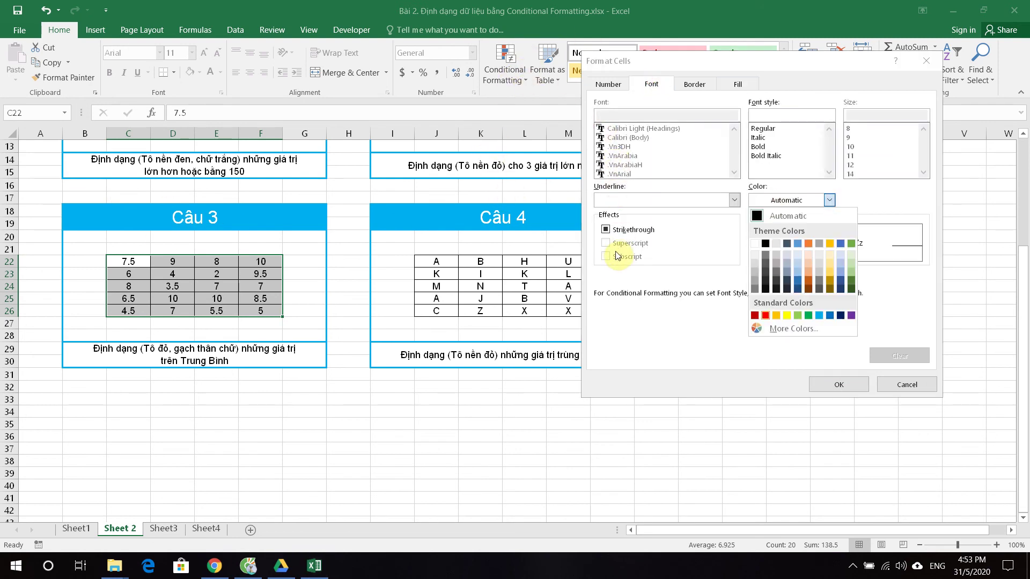
left_click(766, 313)
left_click(601, 232)
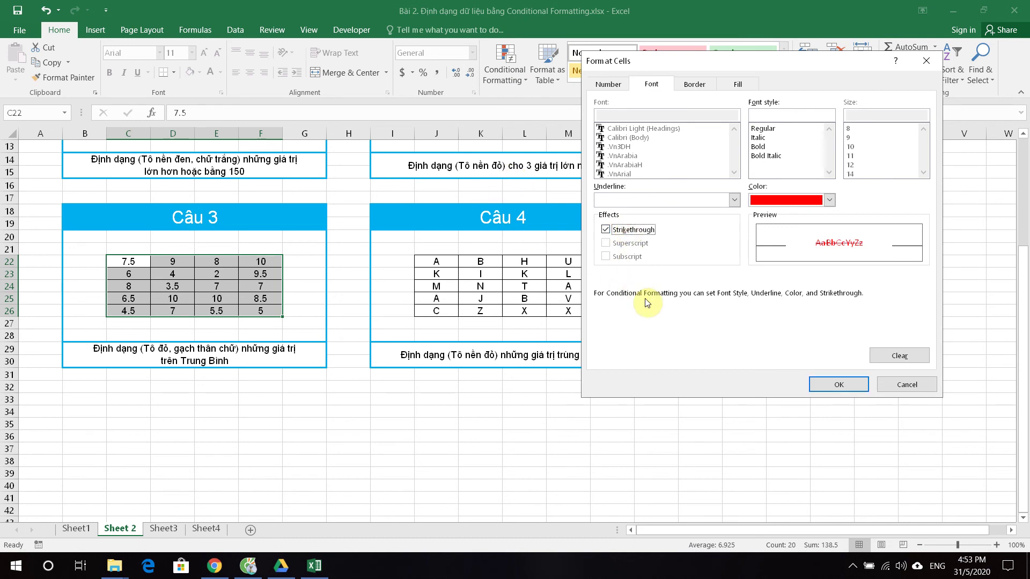
key("Return")
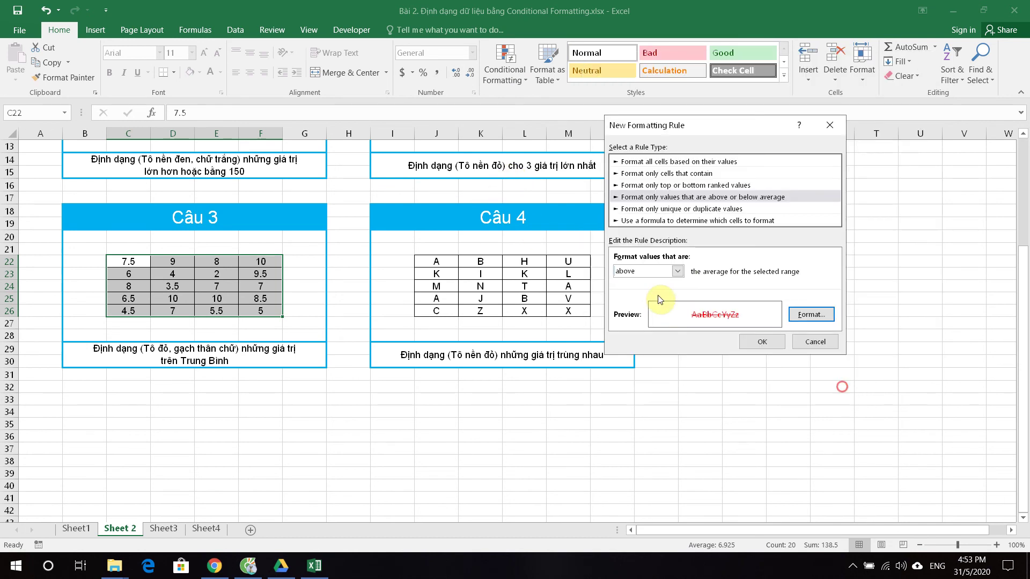
left_click(765, 340)
left_click(668, 321)
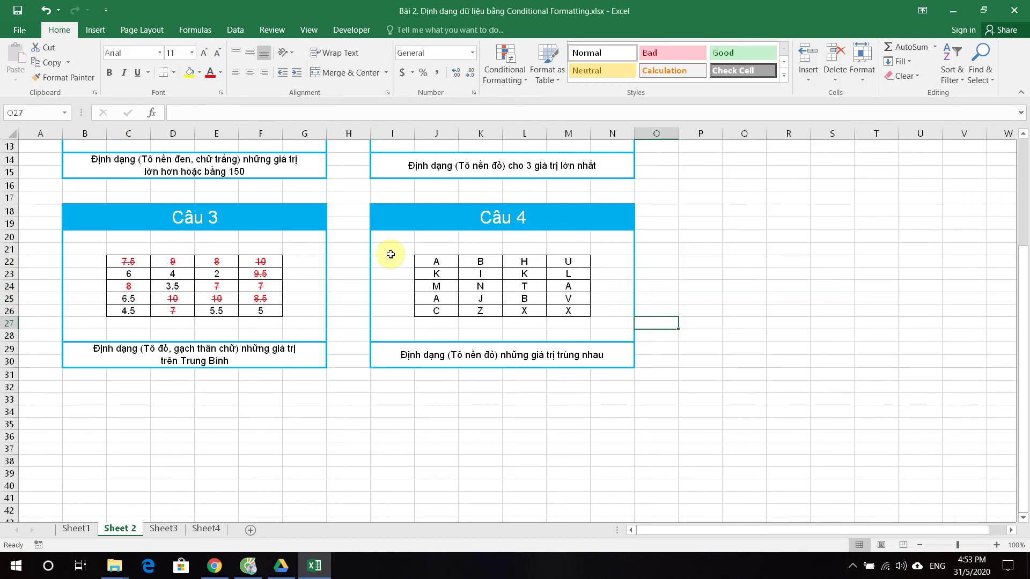
Step: Select the Câu 4 letters J22:M26 and start a unique-or-duplicate values rule
left_click(397, 354)
left_click(450, 263)
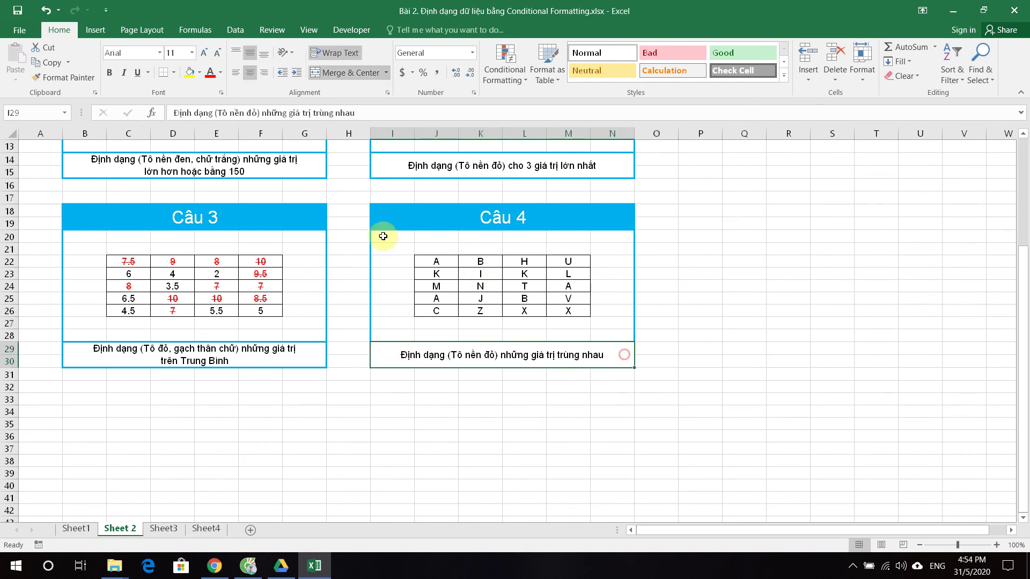
left_click_drag(450, 262, 581, 312)
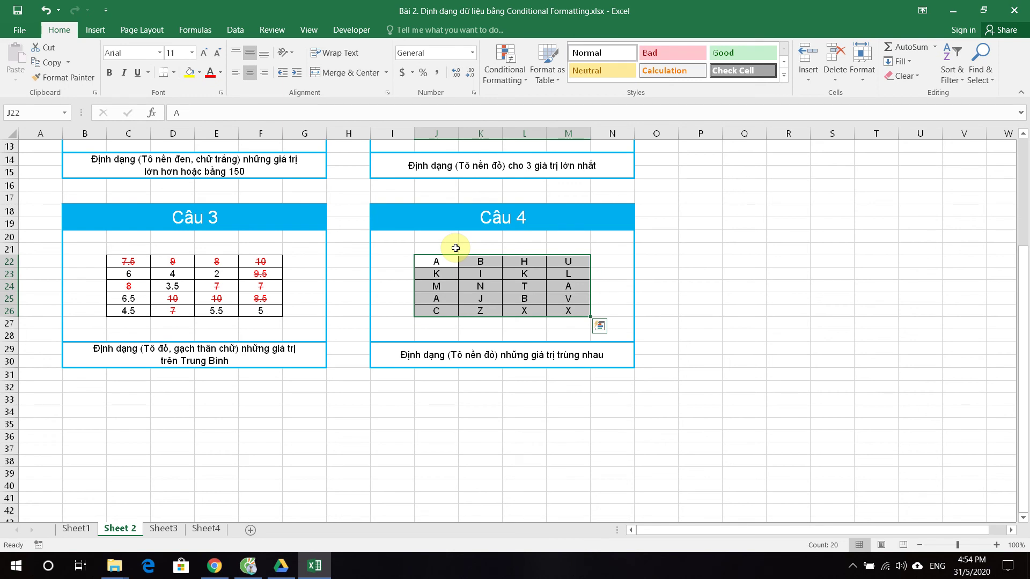
left_click(504, 67)
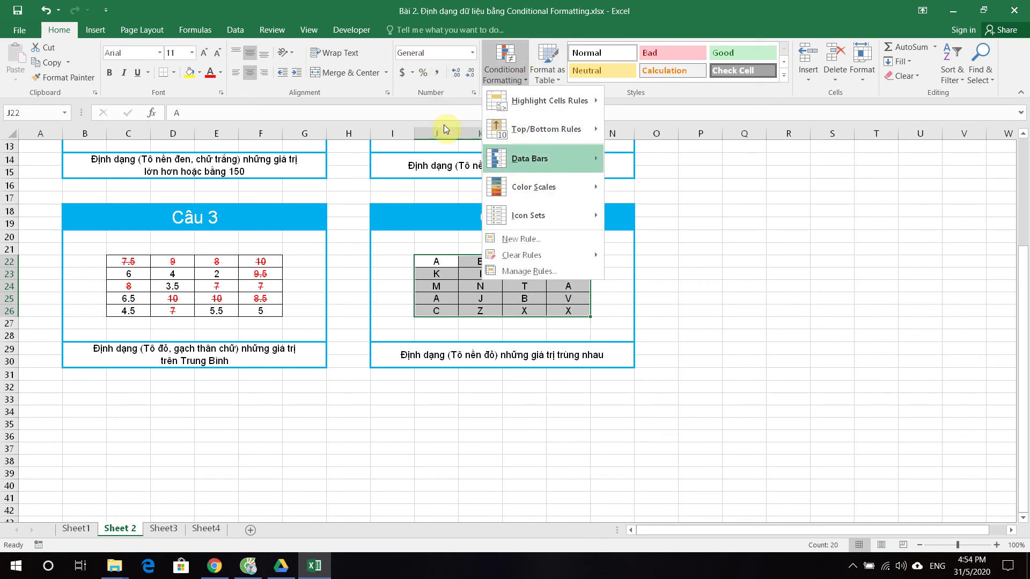
left_click(560, 238)
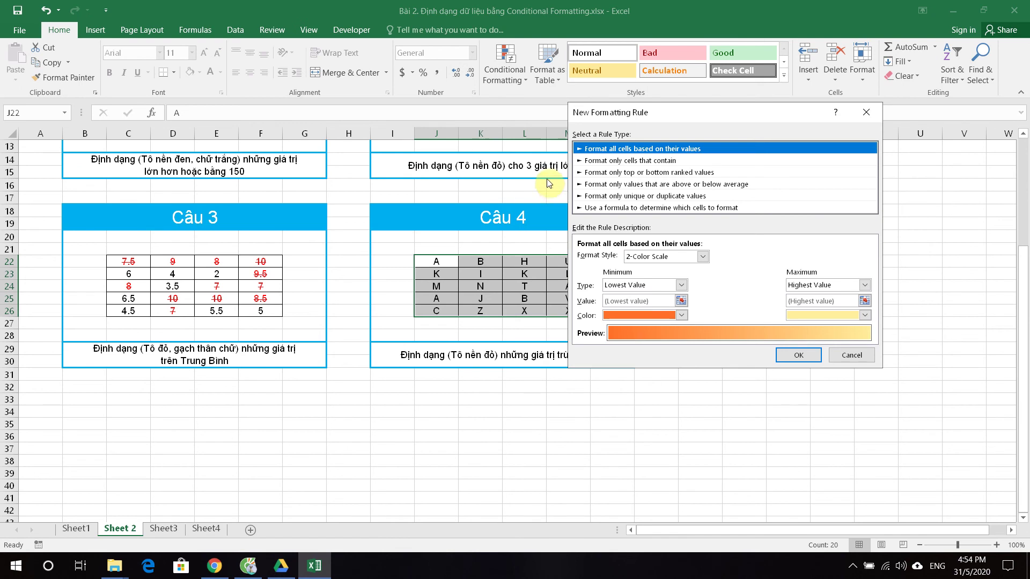
left_click(668, 196)
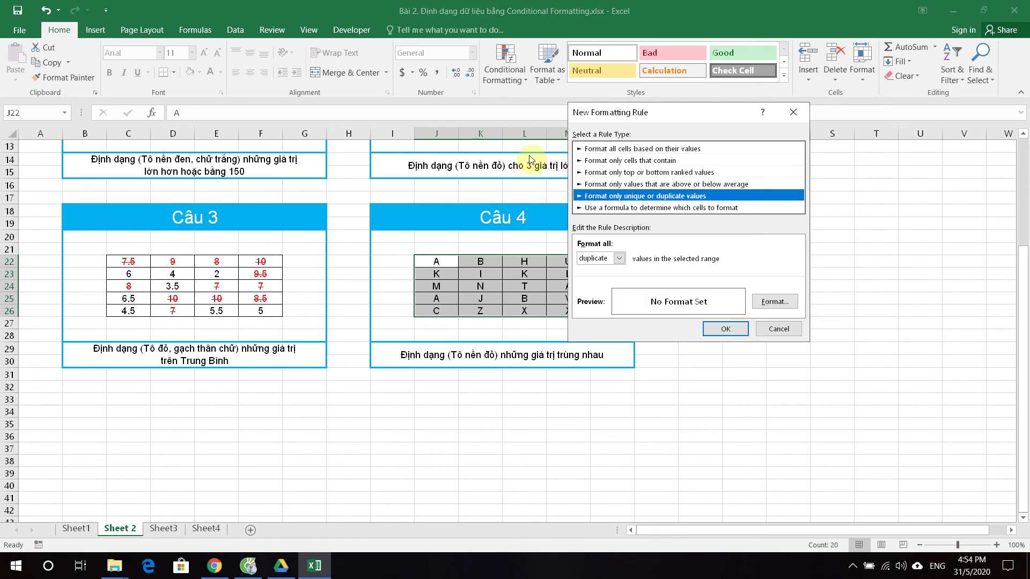
Step: Set the rule to format duplicate values rather than unique ones
left_click(619, 258)
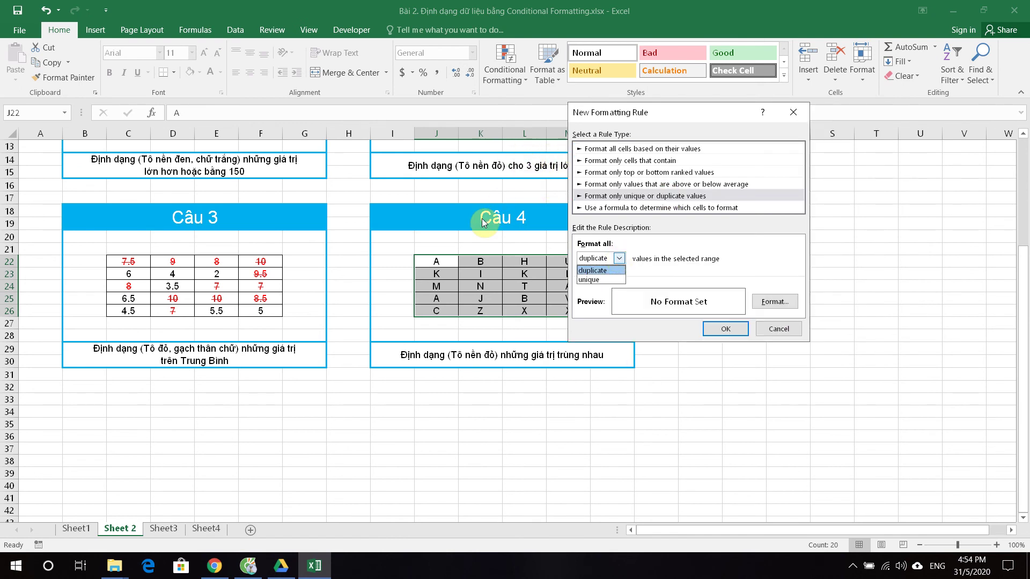
left_click(601, 270)
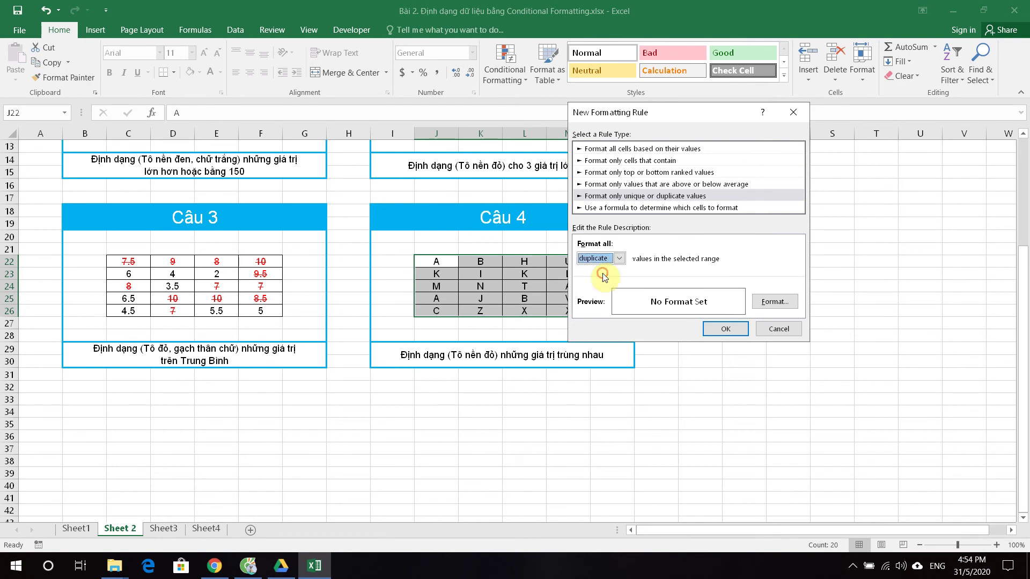
left_click(619, 258)
left_click(600, 278)
left_click(619, 258)
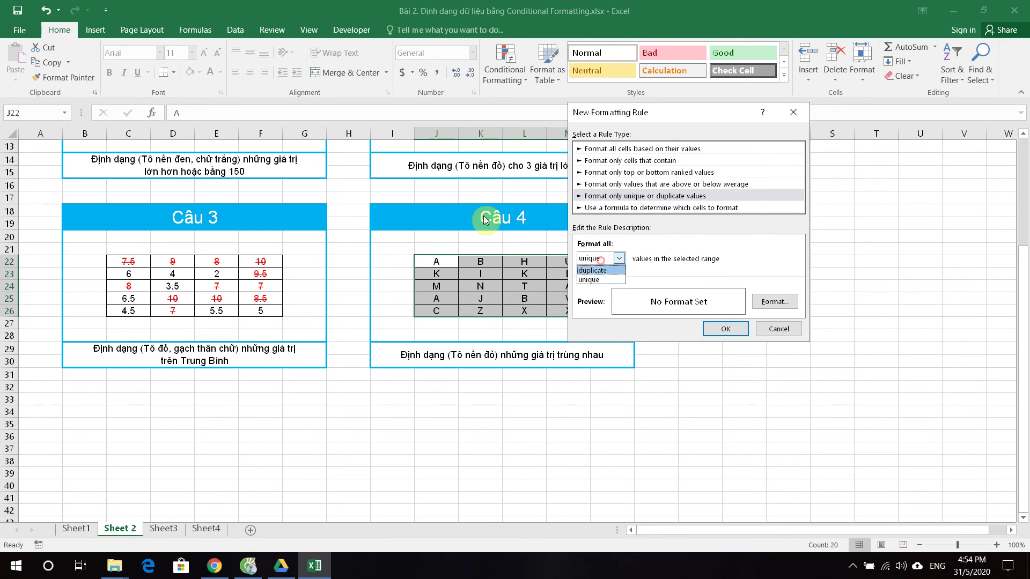
left_click(600, 271)
left_click(602, 257)
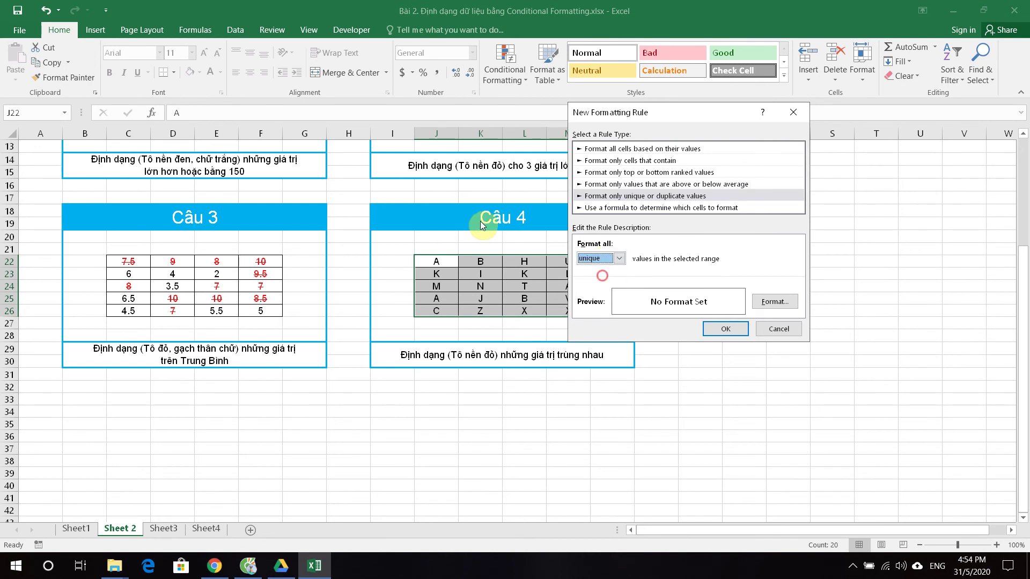
left_click(601, 270)
Step: Give the duplicate letters a red background fill and apply the rule
left_click(774, 301)
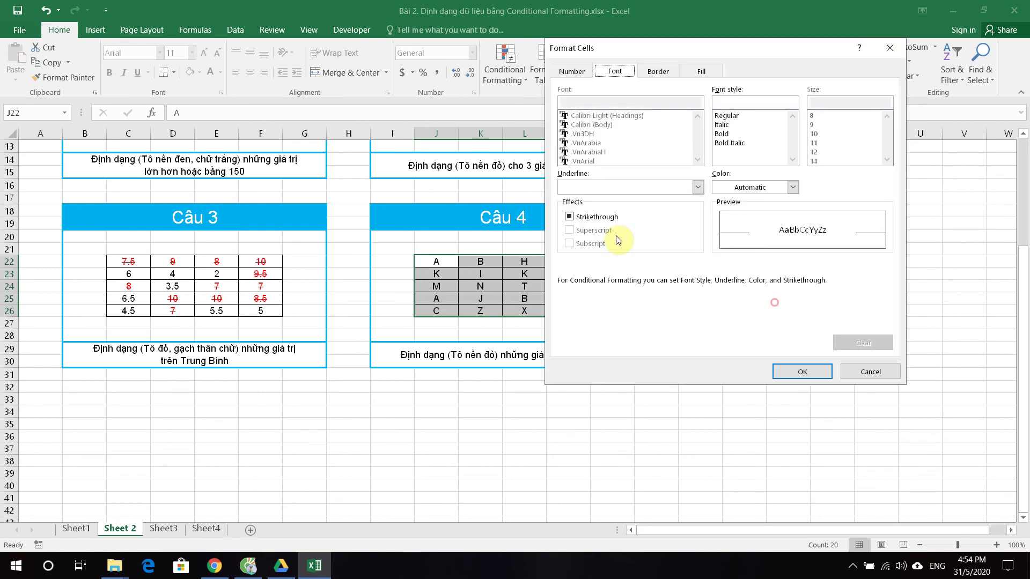
left_click(702, 71)
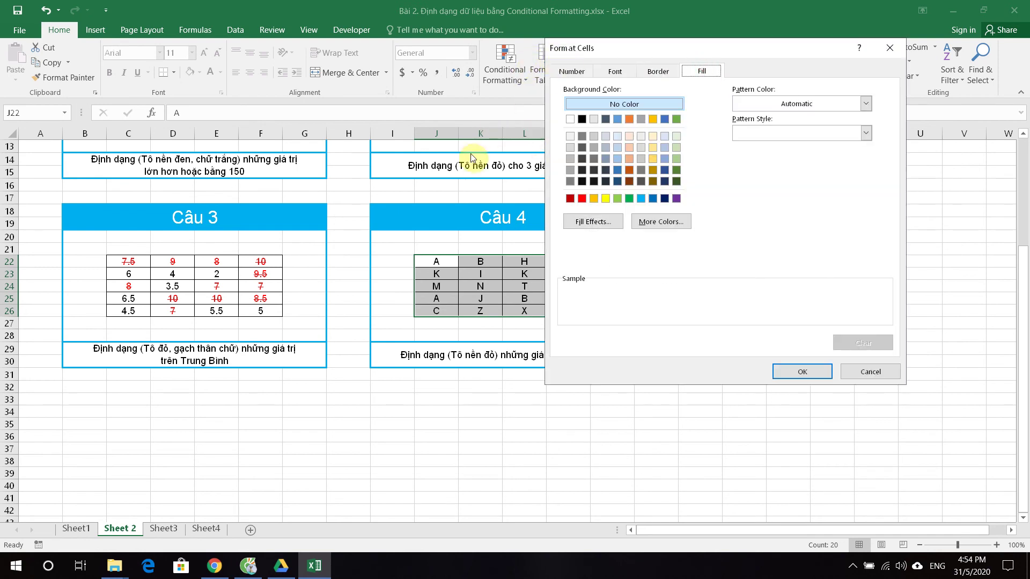
left_click(581, 198)
key("Return")
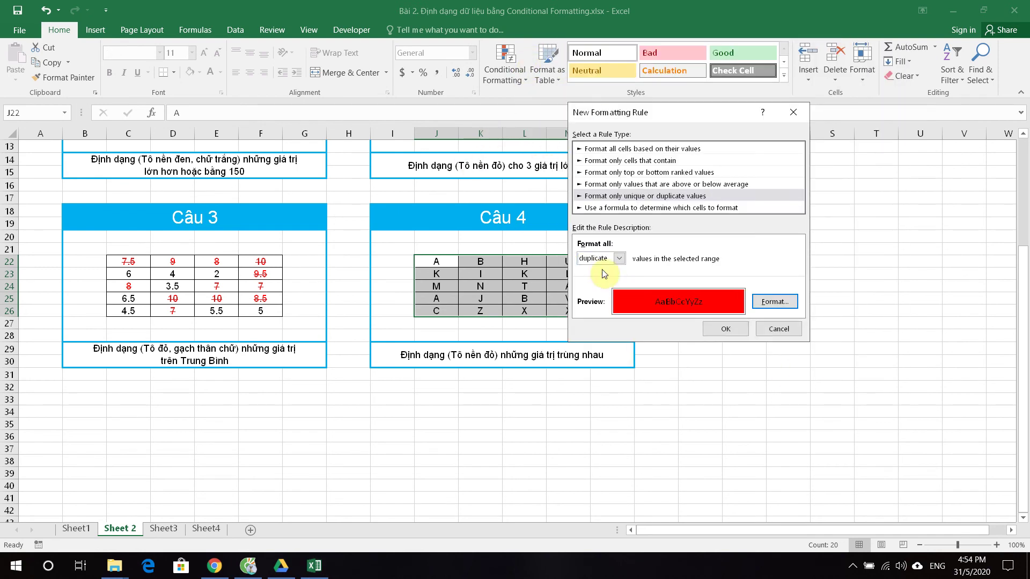
left_click(727, 327)
left_click(726, 324)
scroll(713, 289, "up", 1)
scroll(713, 289, "up", 3)
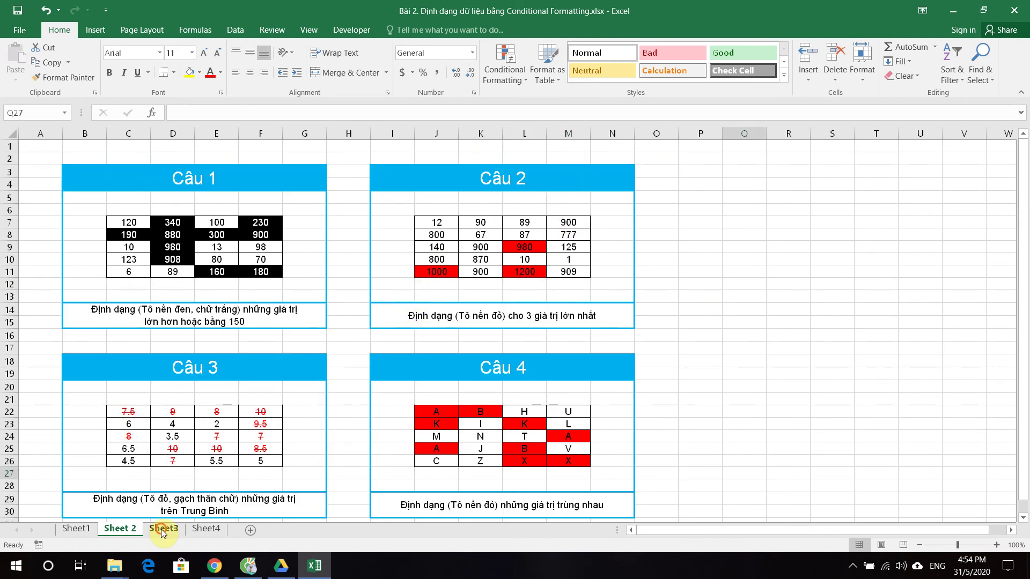
left_click(164, 528)
left_click(200, 196)
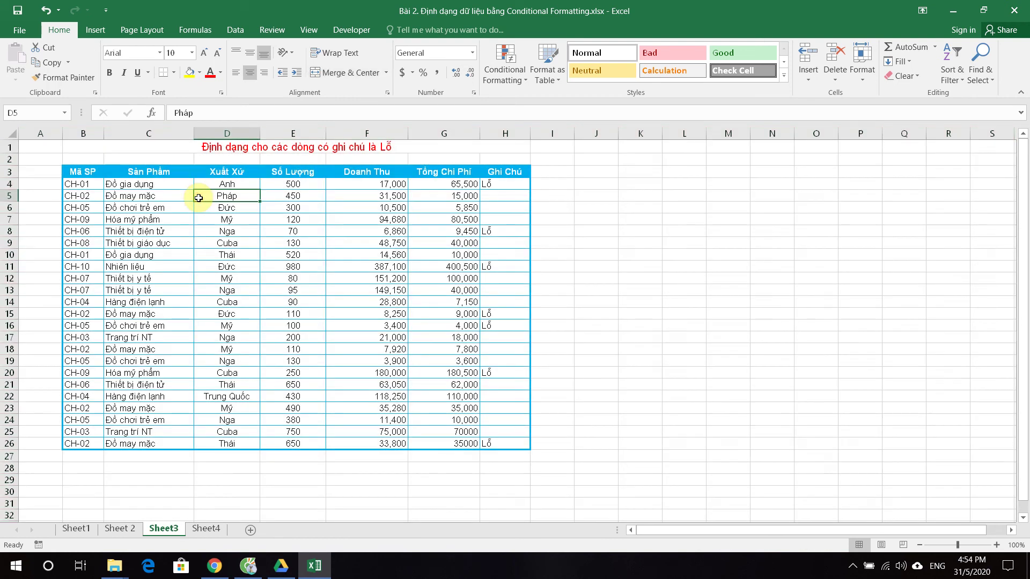
left_click(87, 173)
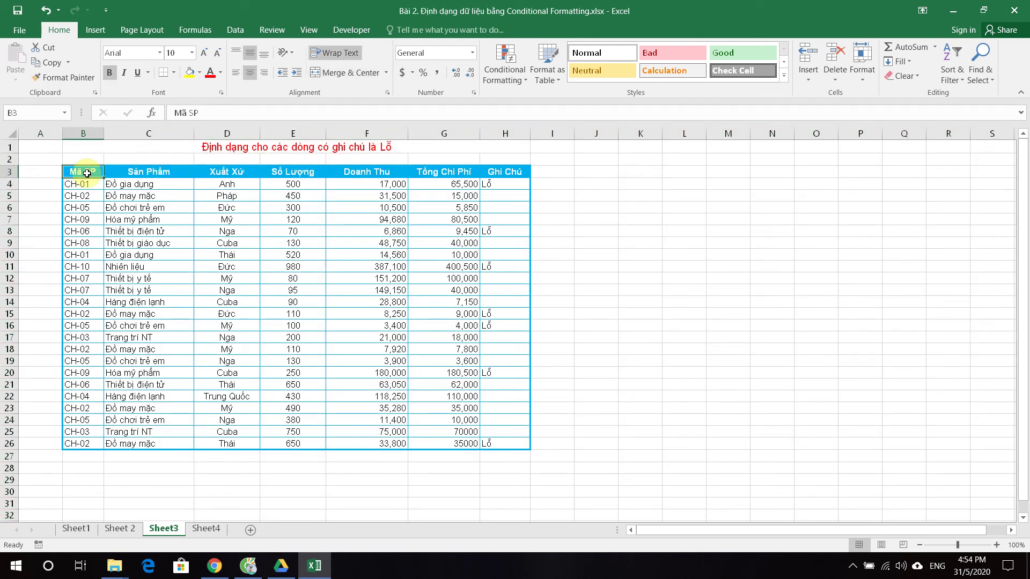
left_click(514, 182)
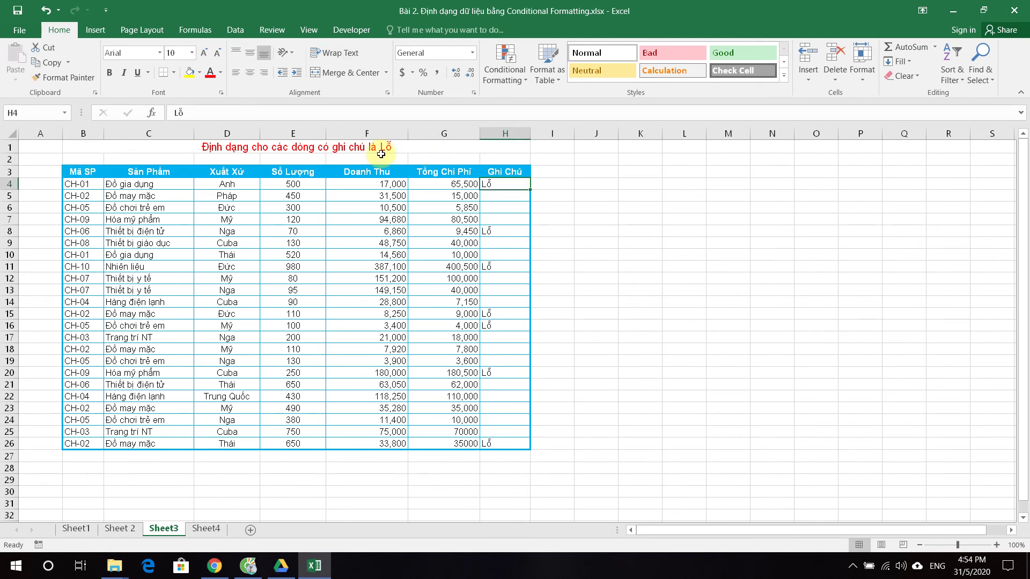
left_click_drag(80, 184, 504, 183)
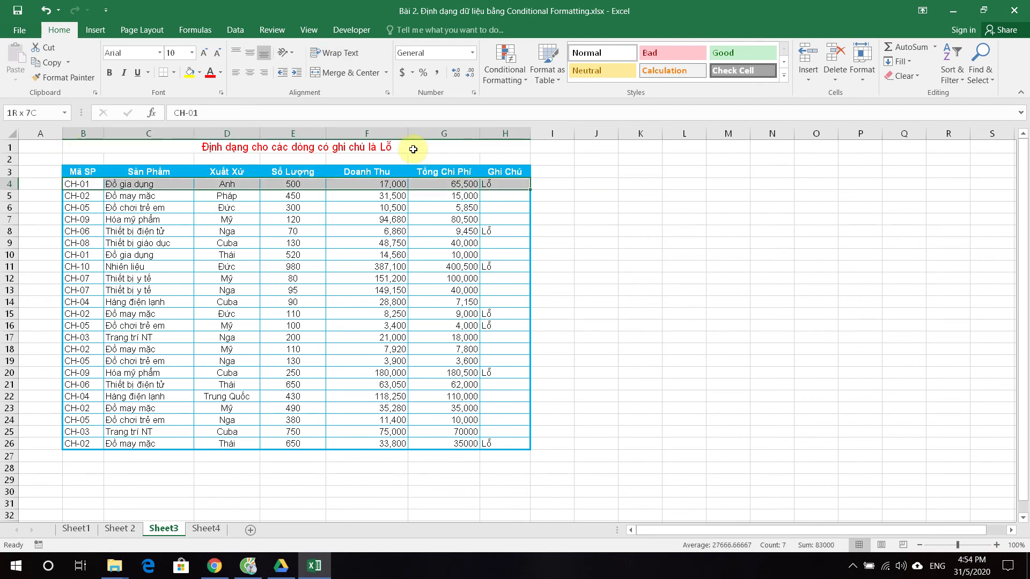
left_click(504, 184)
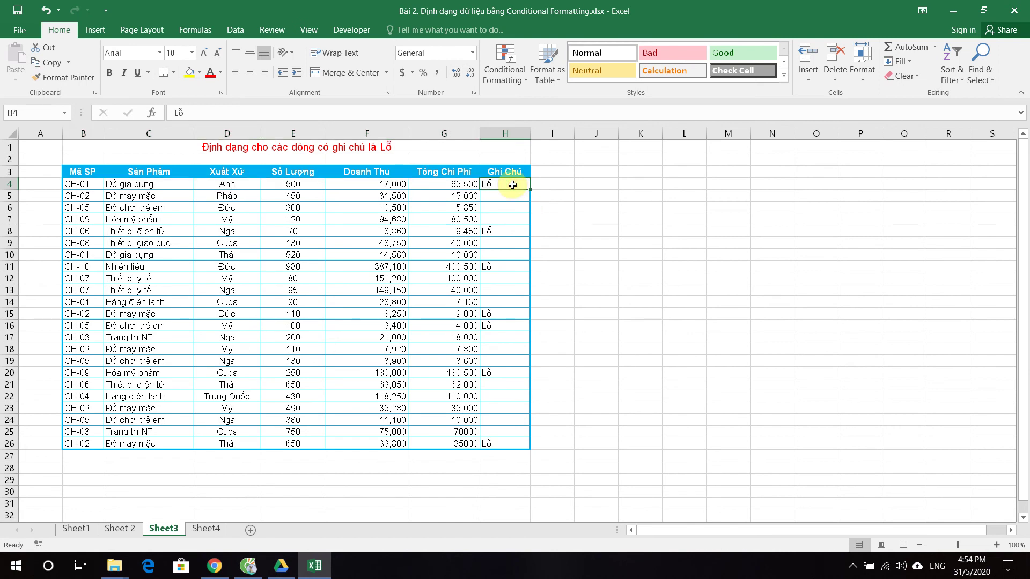
mouse_move(83, 154)
left_mouse_down()
mouse_move(413, 146)
mouse_move(516, 184)
left_mouse_up()
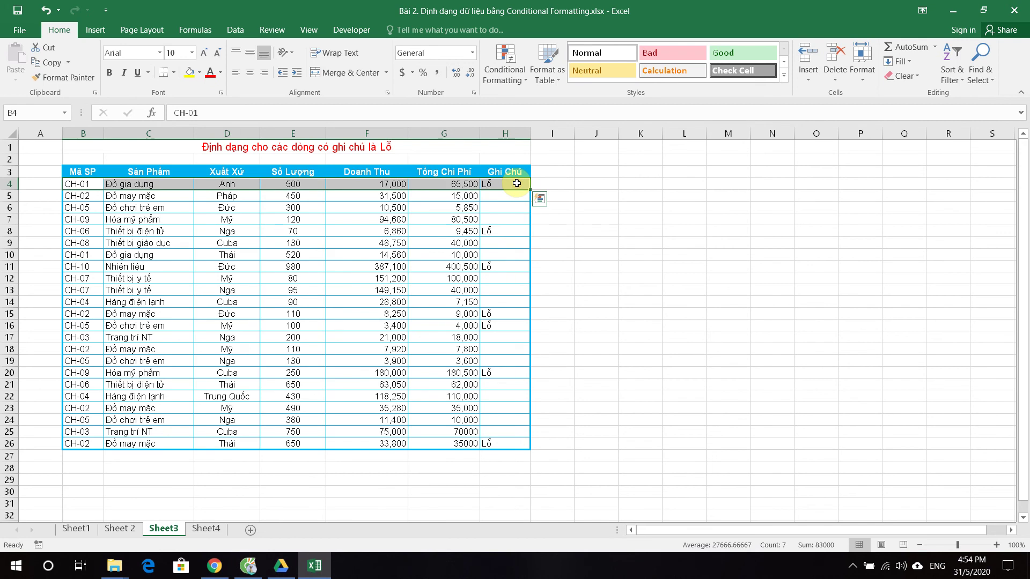
Step: Type a task note about the Ghi Chú column into cell J5
left_click(593, 197)
type("tô nh")
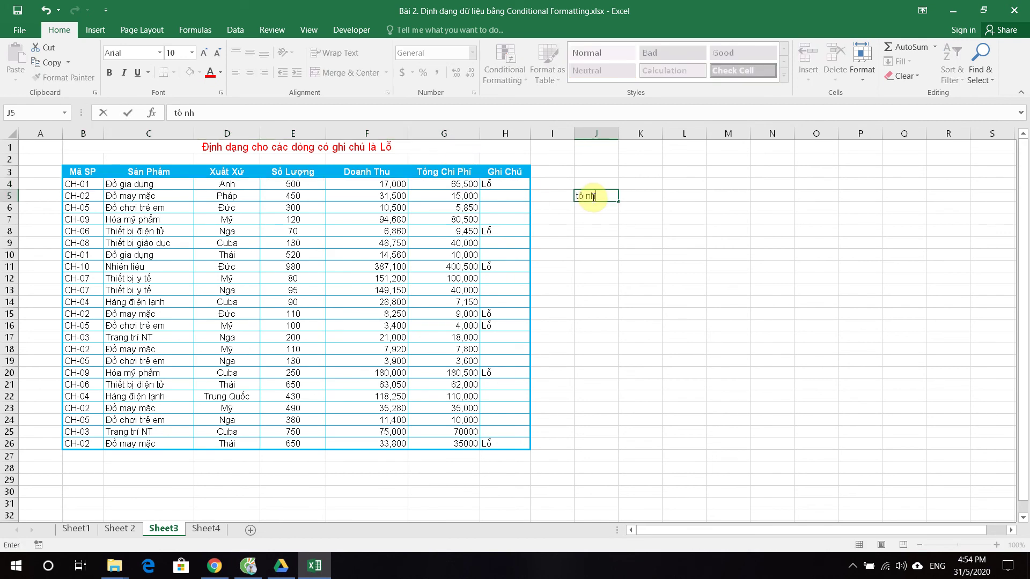
type("ưng")
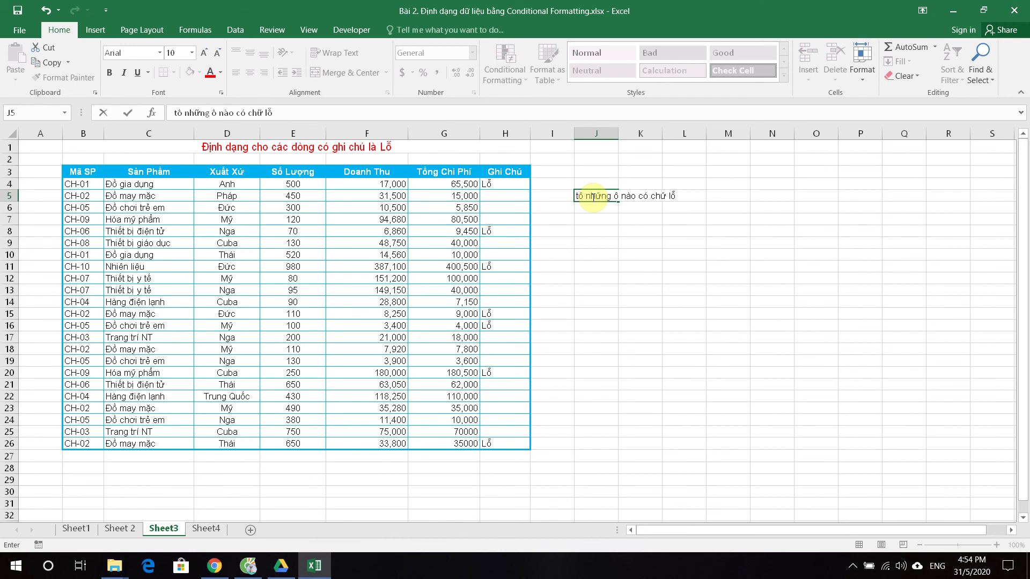
type("rong cột ghi ")
type("s")
key("Return")
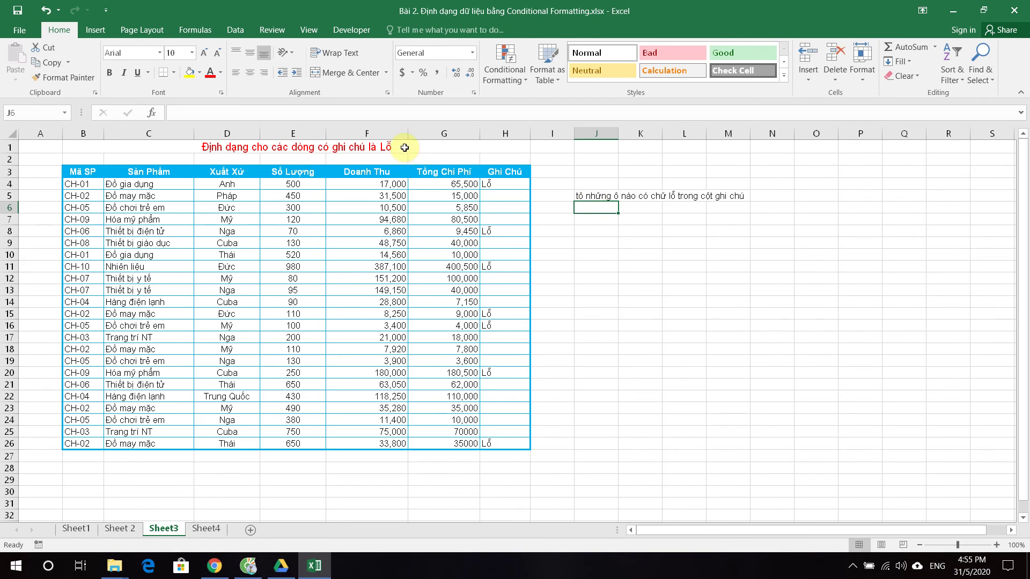
Step: Select the Ghi Chú cells H4:H26 and start a formula-based formatting rule
left_click_drag(504, 184, 505, 372)
left_click_drag(420, 325, 523, 443)
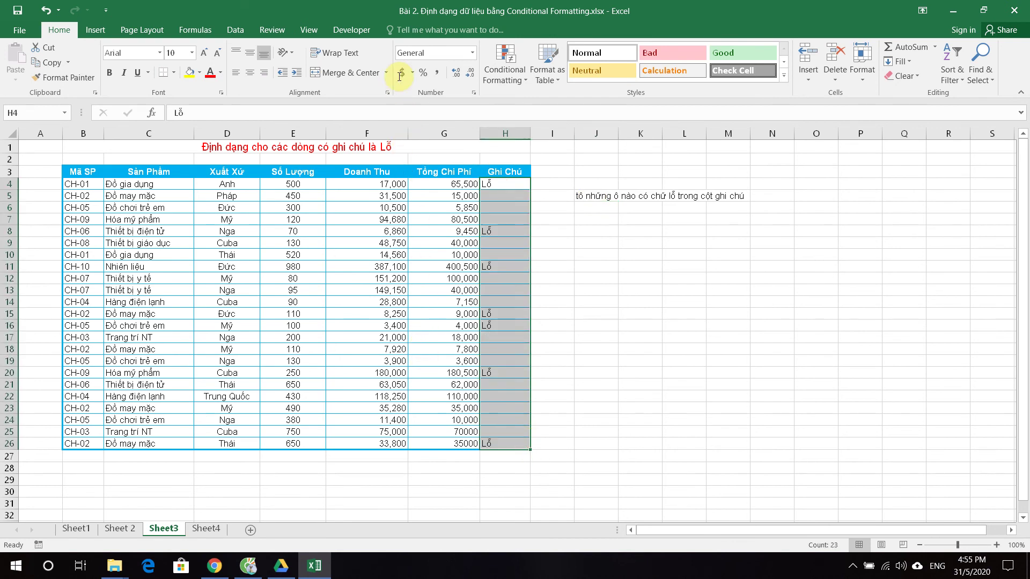
left_click(503, 75)
key("Down")
key("Down")
key("Return")
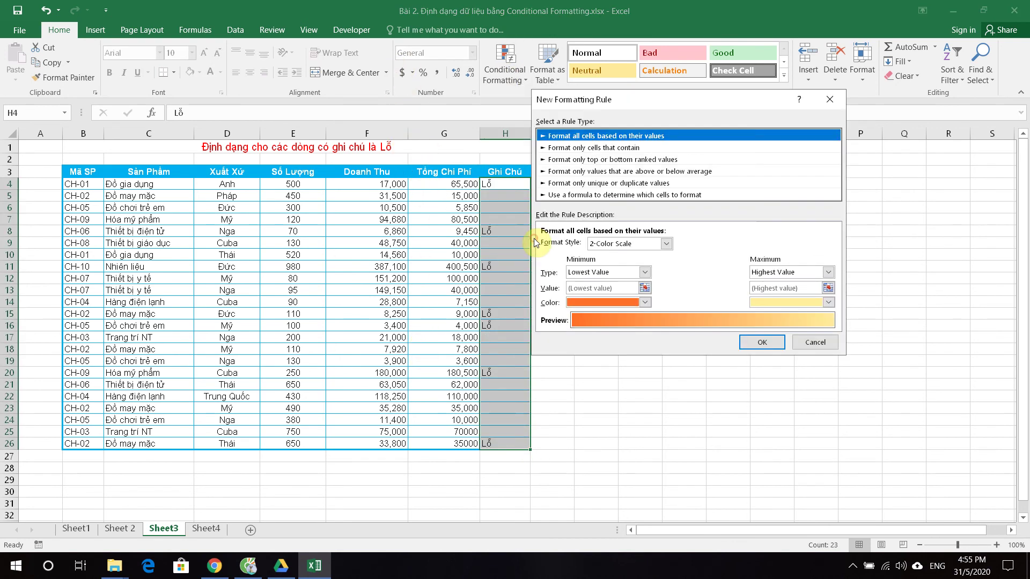
left_click(571, 194)
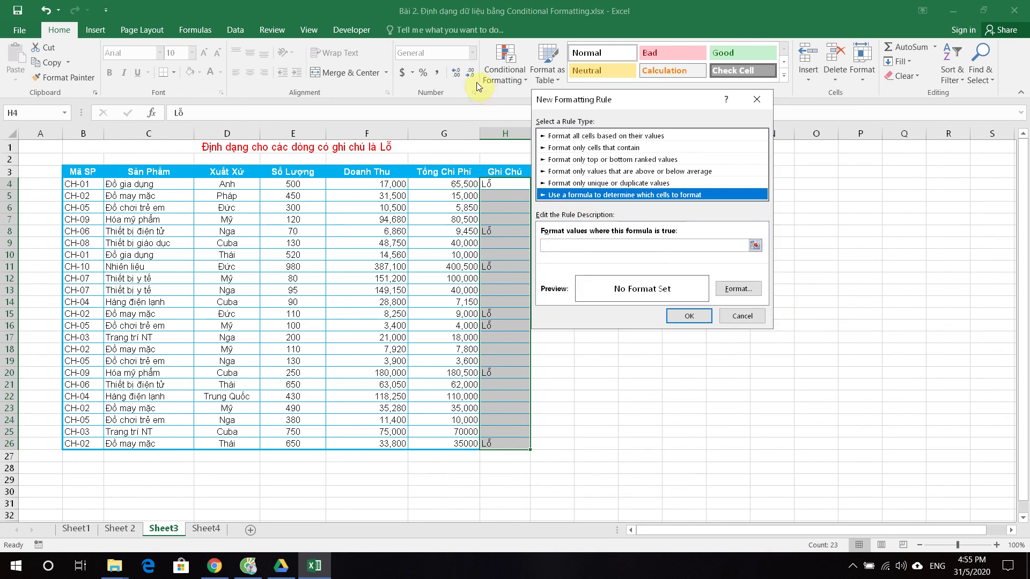
left_click_drag(590, 99, 658, 289)
Step: Enter the formula =H4="lỗ" with a grey fill and apply the rule
left_click(687, 434)
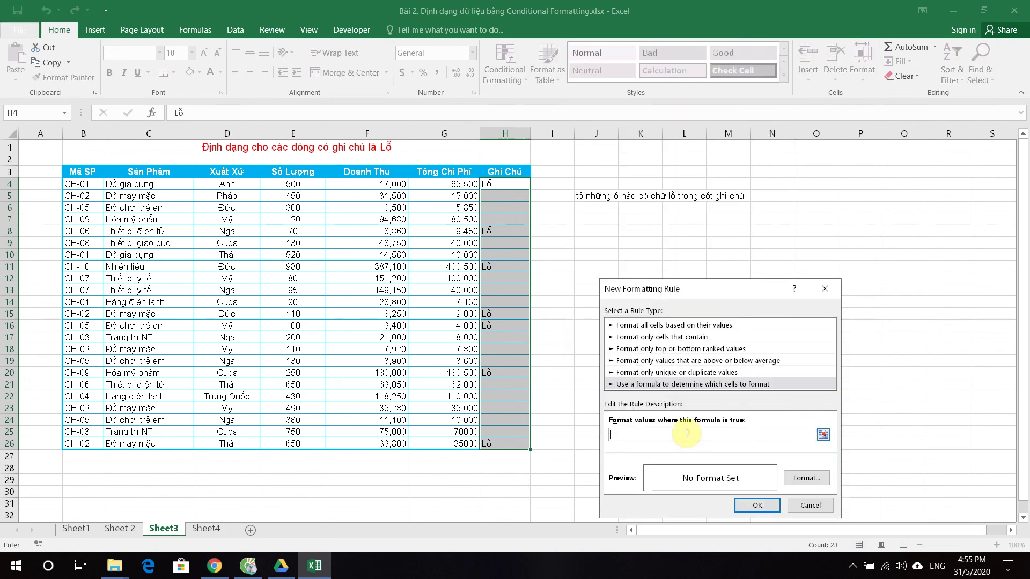
type("=")
left_click(502, 182)
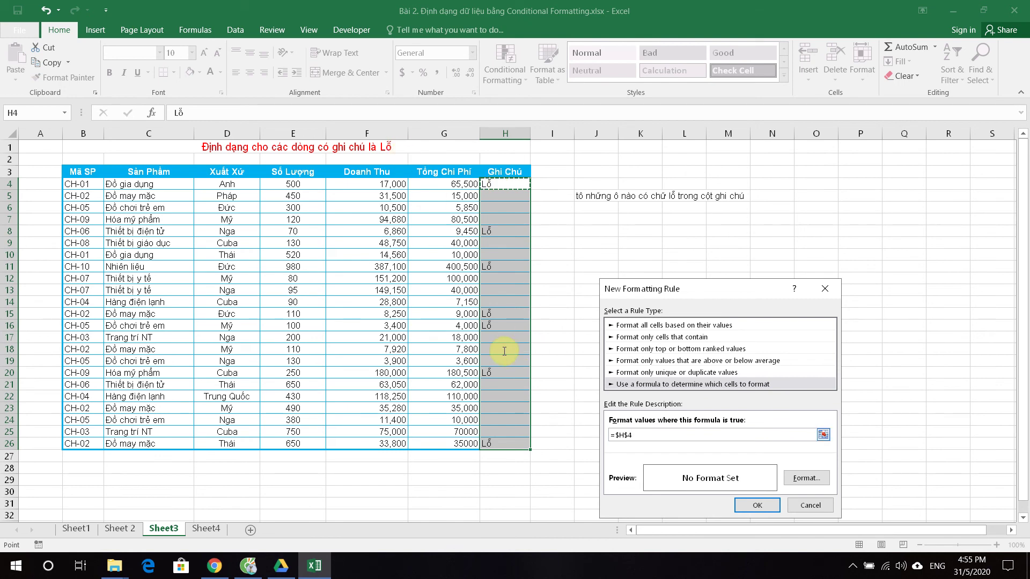
left_click(627, 435)
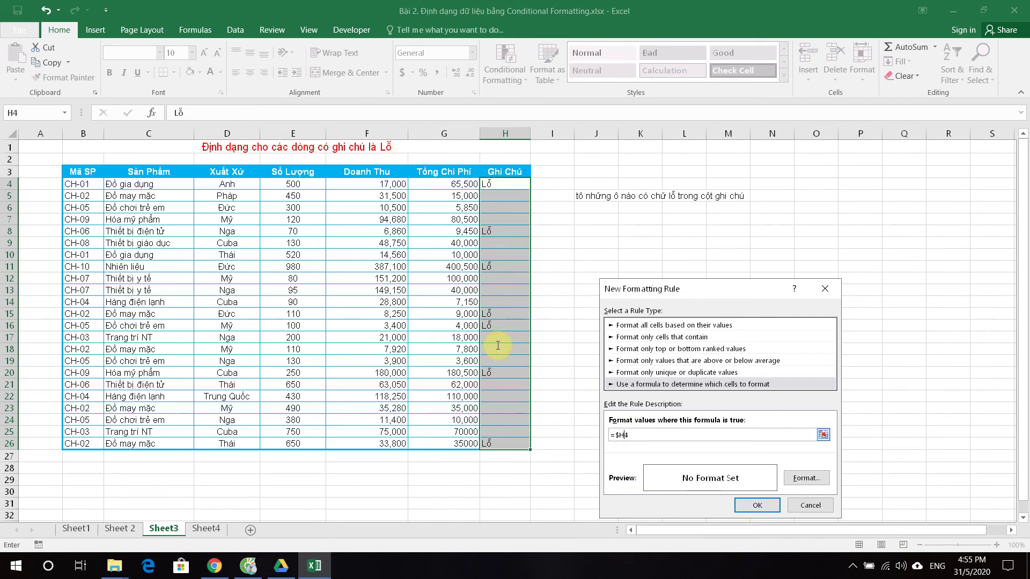
left_click(616, 435)
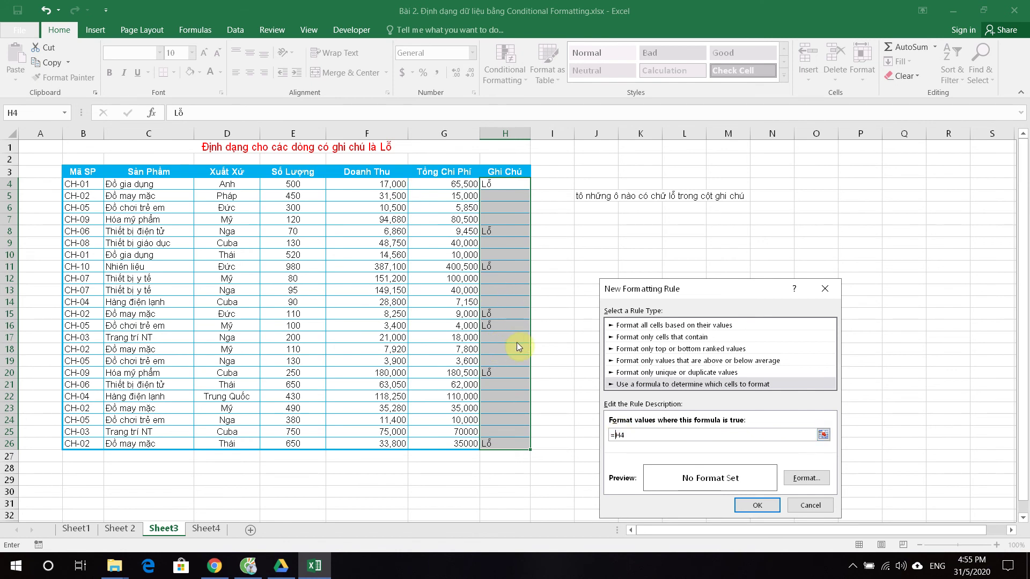
left_click(640, 435)
type("lỗ")
left_click(806, 478)
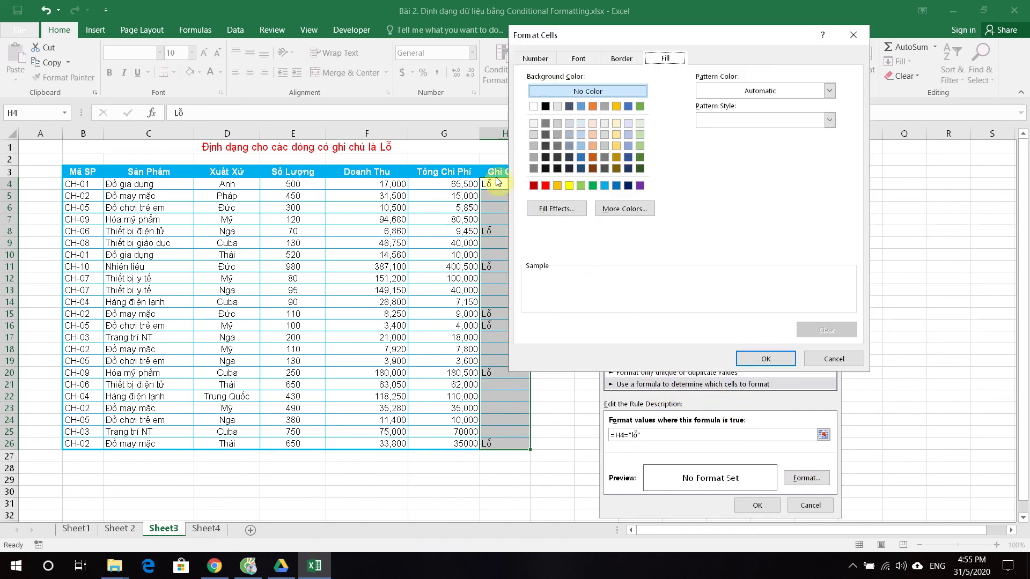
left_click(533, 157)
left_click(766, 358)
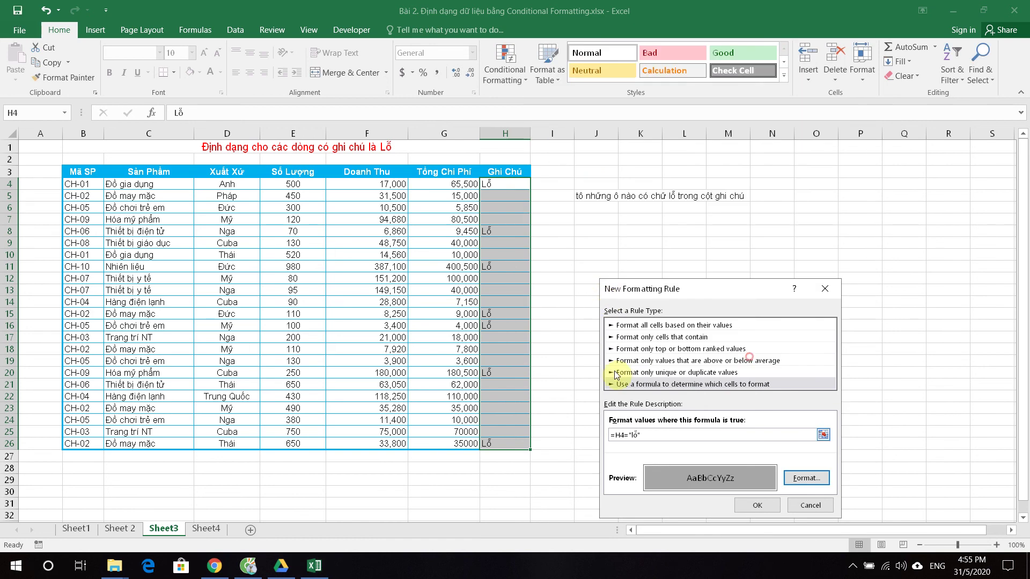
left_click(757, 504)
left_click(665, 396)
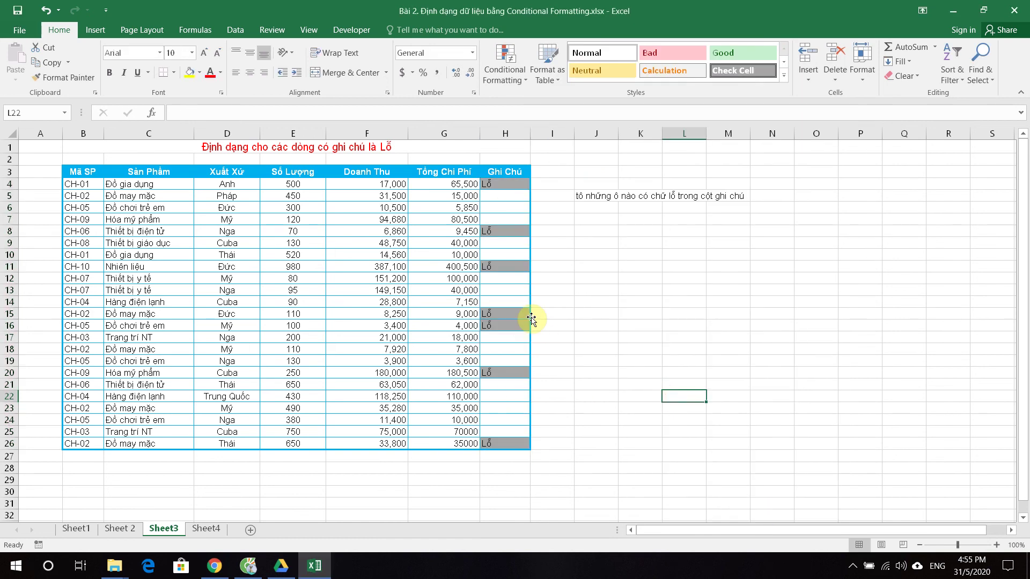
Step: Undo the grey Lỗ fill and select the whole table B4:H26
key("ctrl+z")
left_click(597, 213)
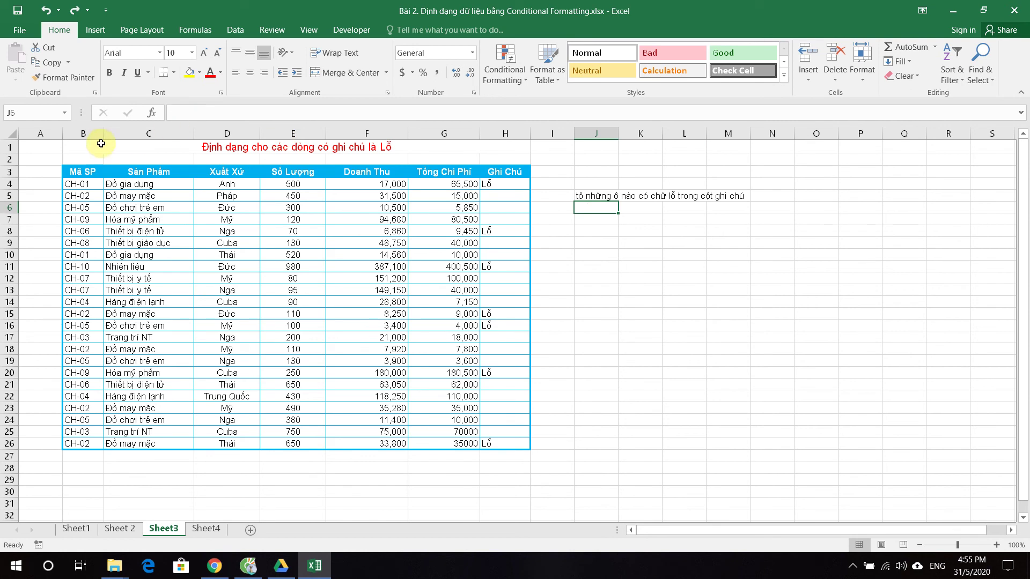
left_click(504, 243)
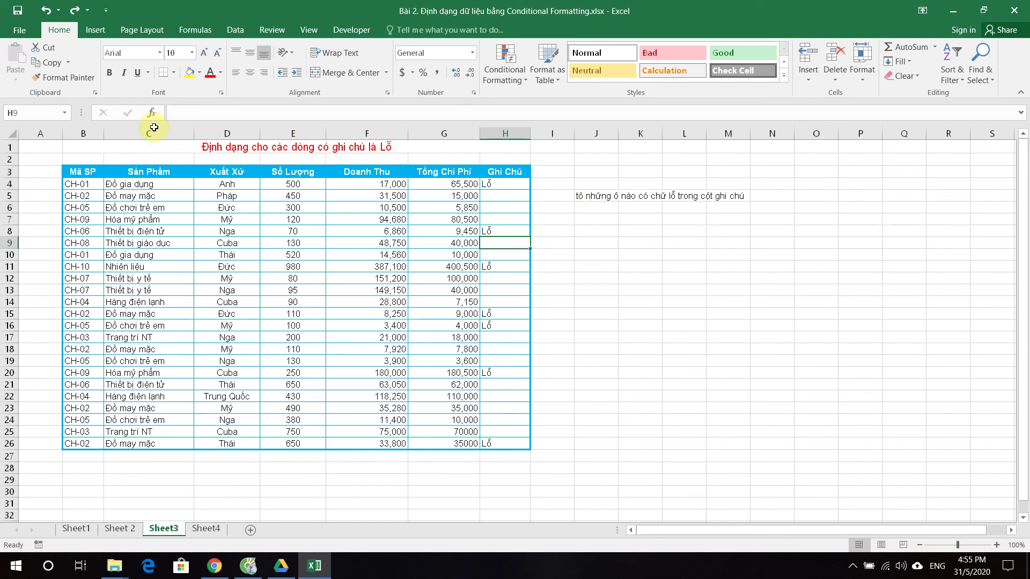
left_click_drag(81, 184, 501, 184)
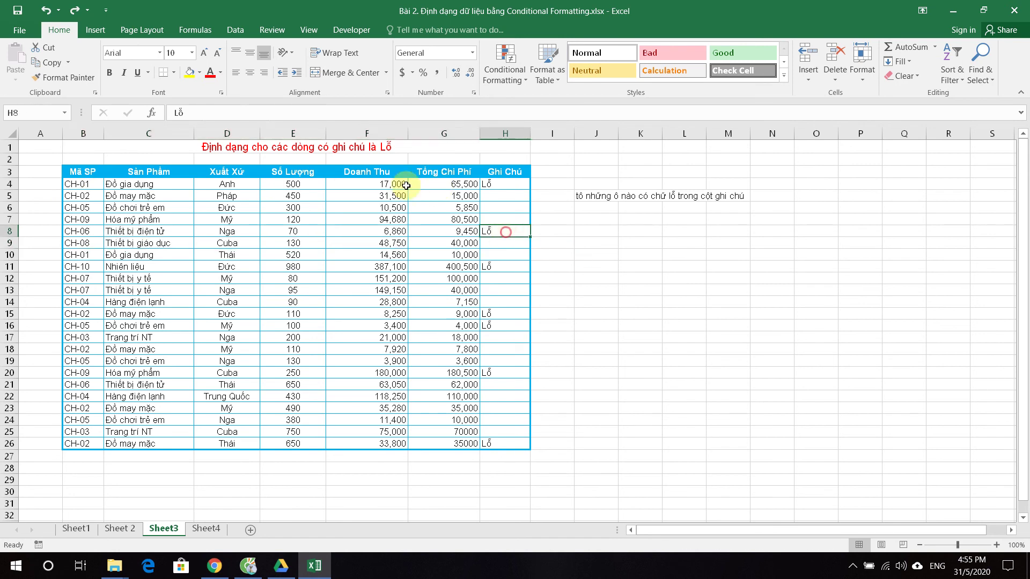
left_click_drag(367, 232, 515, 232)
key("ctrl+shift+Left")
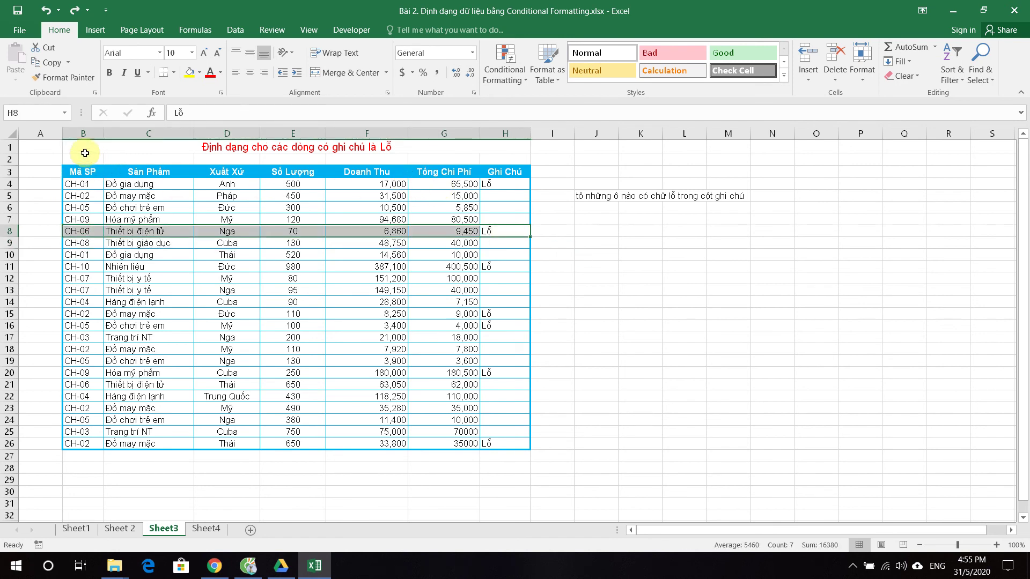
left_click_drag(80, 184, 414, 353)
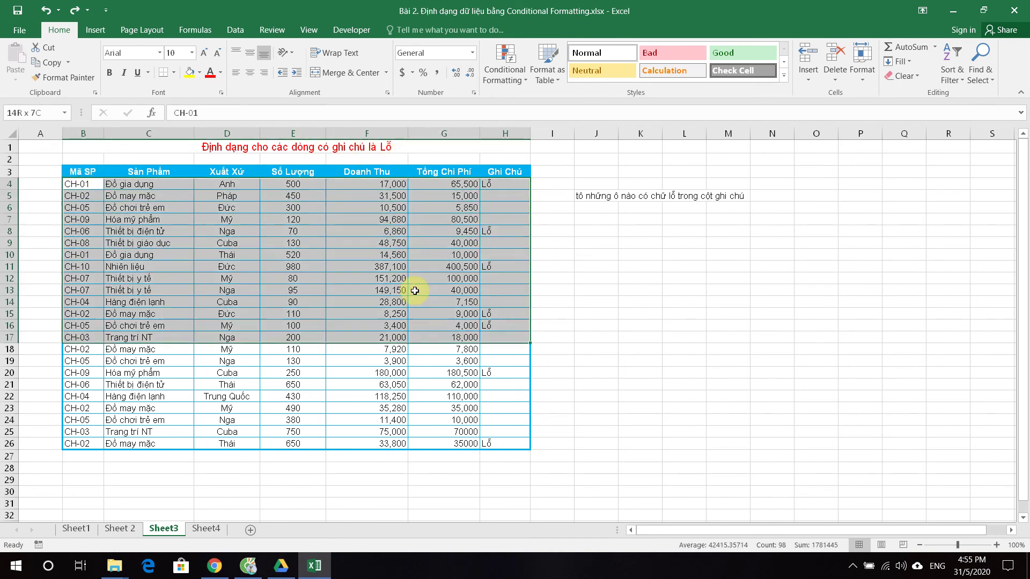
Step: Start a new formula-based conditional formatting rule for B4:H26
left_click(505, 69)
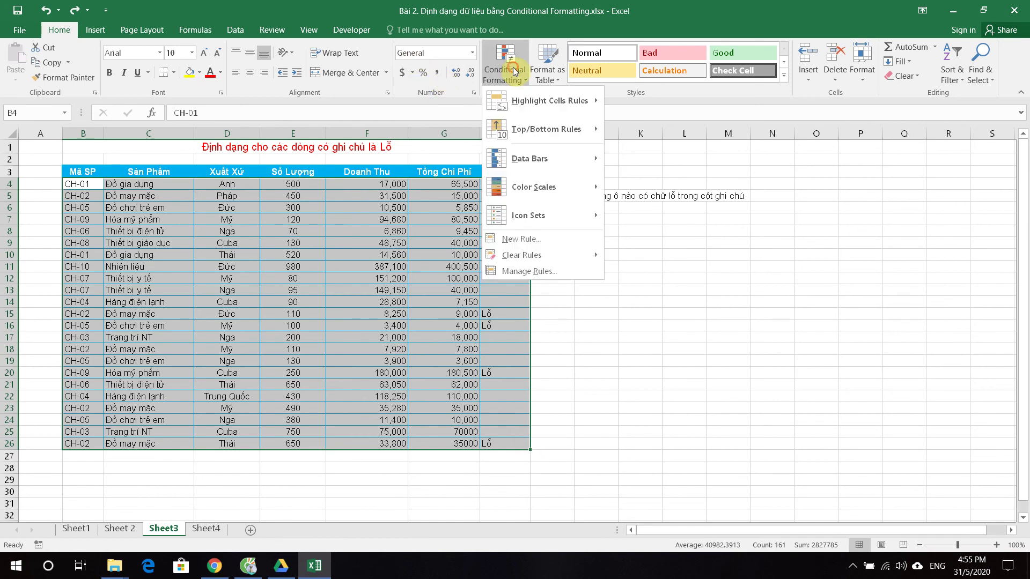
left_click(552, 239)
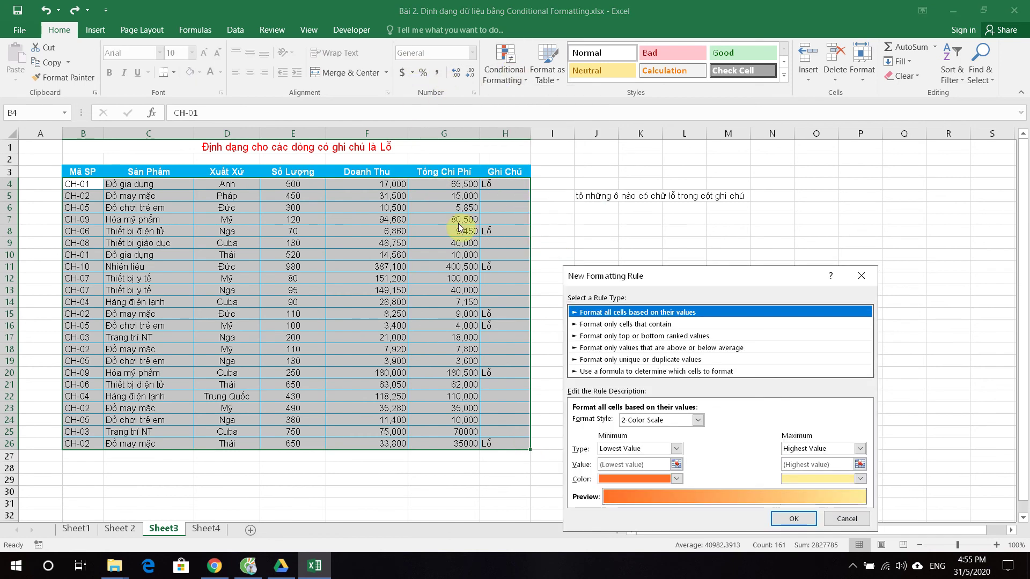
left_click(637, 371)
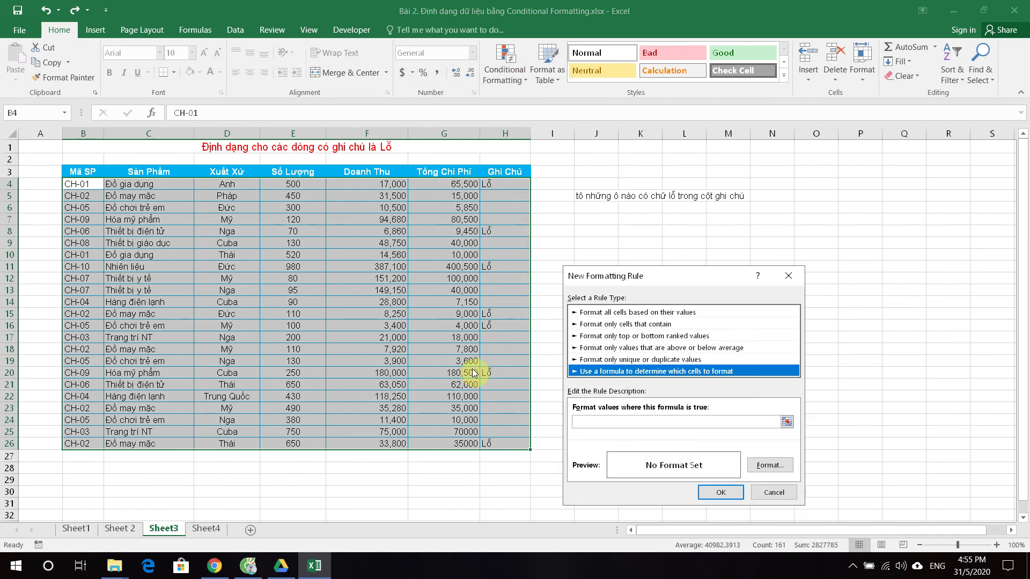
Step: Enter the rule formula =$H4="lỗ", locking only the H column
left_click(592, 420)
type("=")
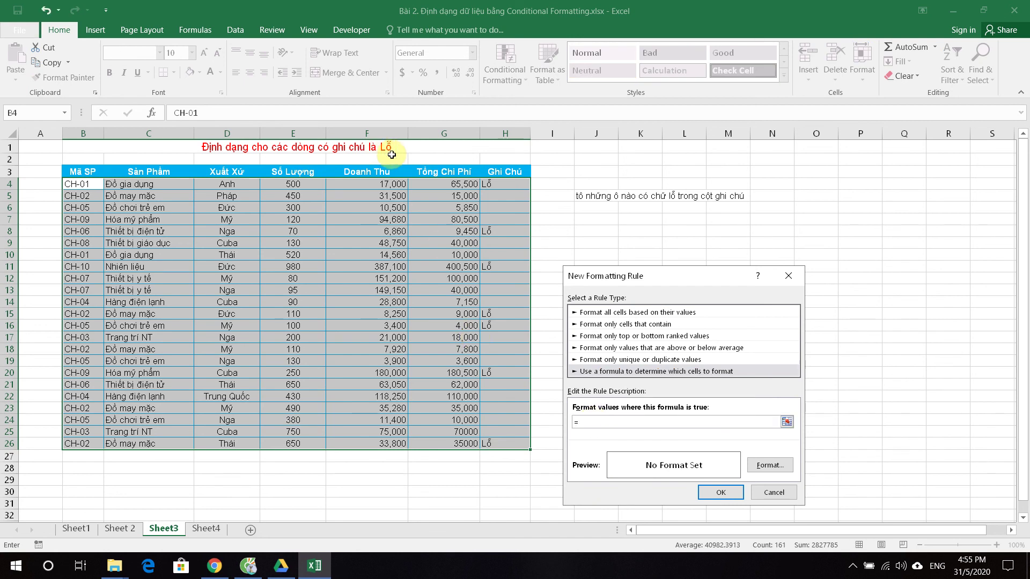
left_click(498, 183)
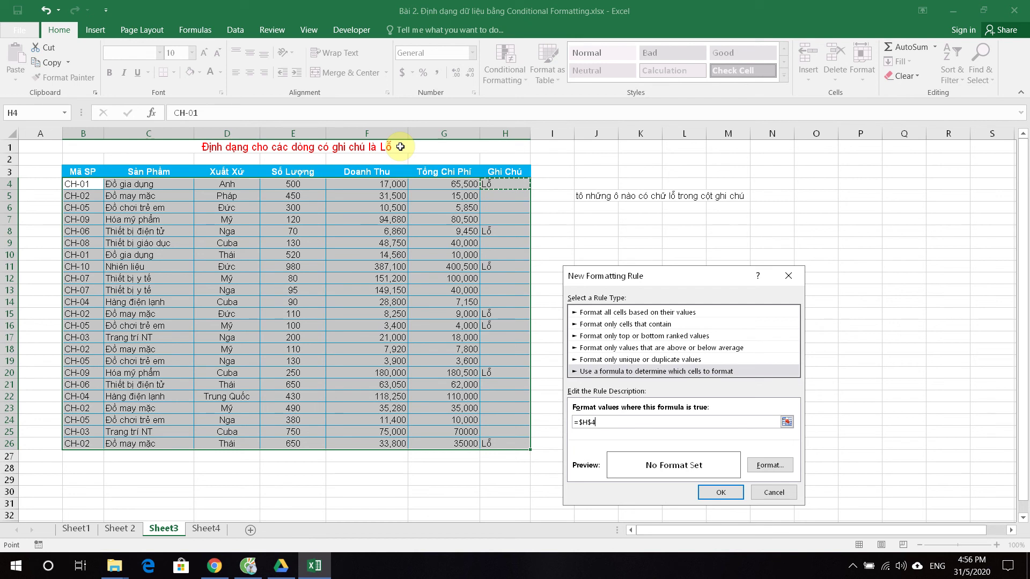
key("Home")
key("Right")
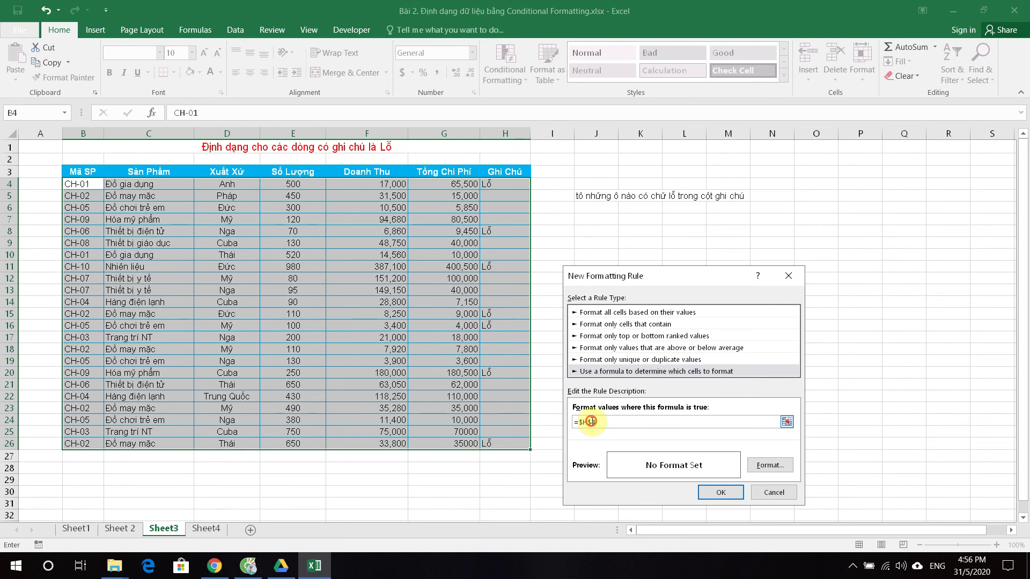
left_click(590, 422)
type("(tô")
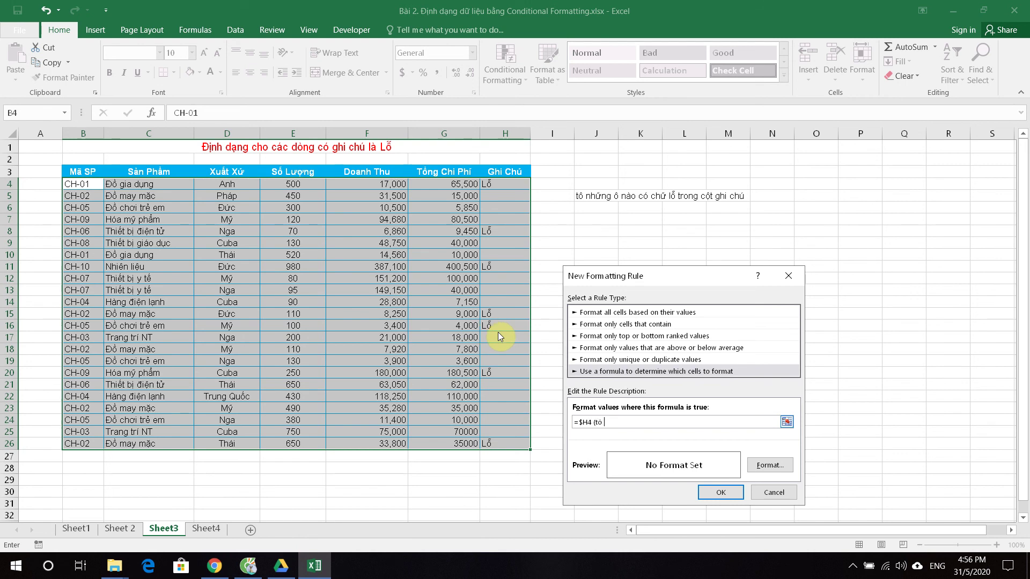
type("màu sắc ch")
type("o dòng thì luôn c")
type("ố đin")
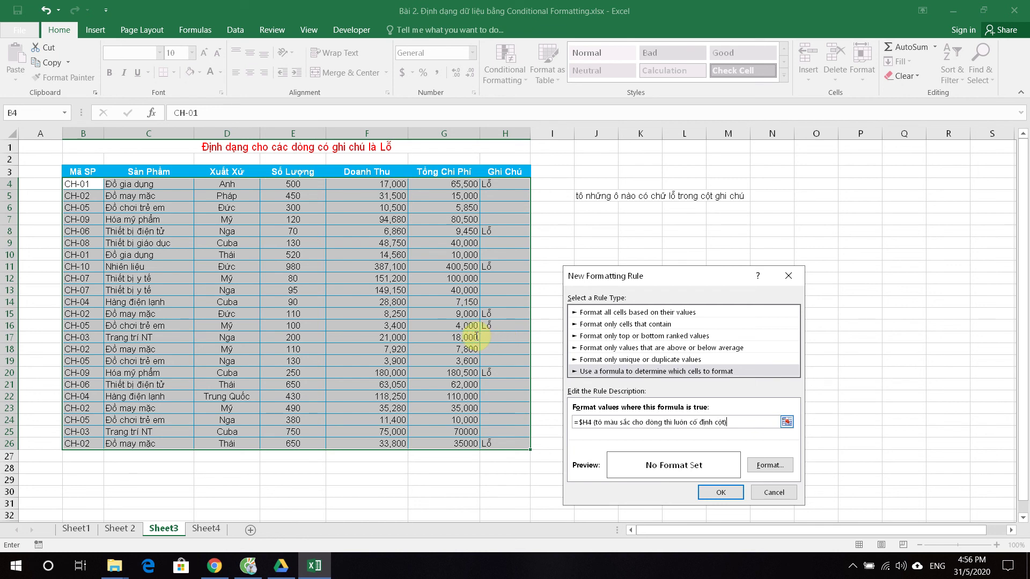
left_click_drag(593, 422, 727, 422)
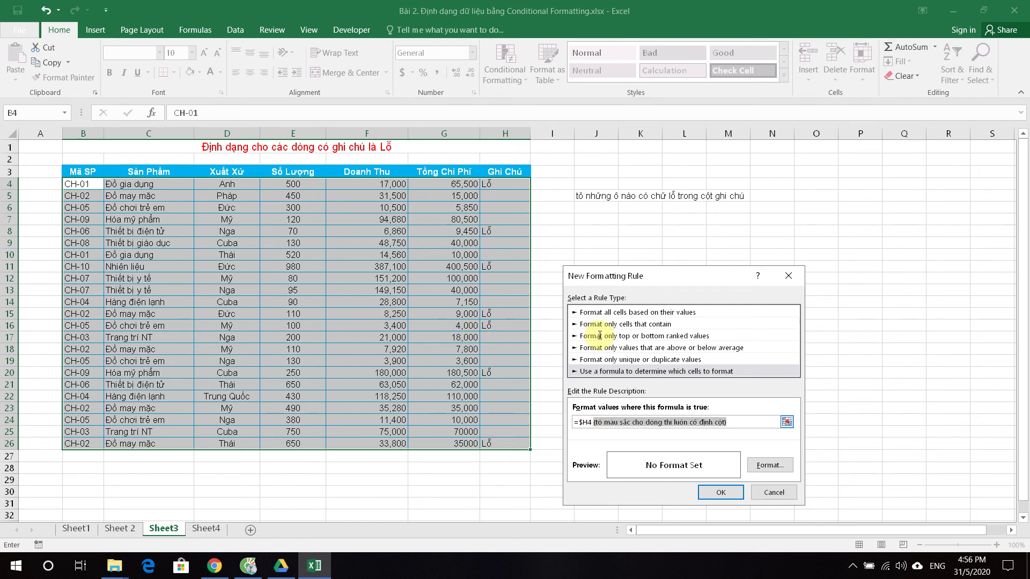
key("BackSpace")
key("BackSpace")
key("BackSpace")
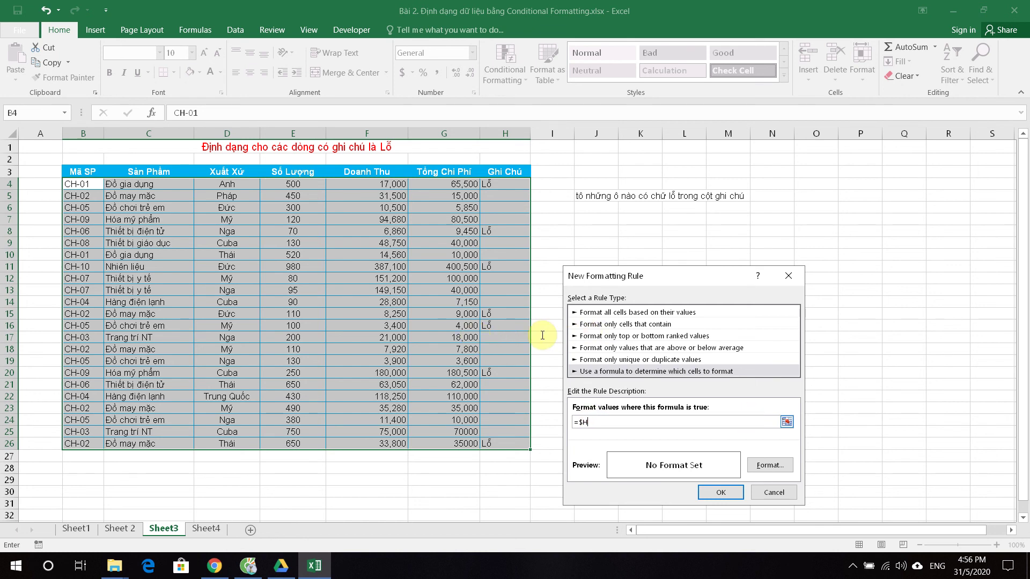
key("BackSpace")
key("BackSpace")
left_click(494, 186)
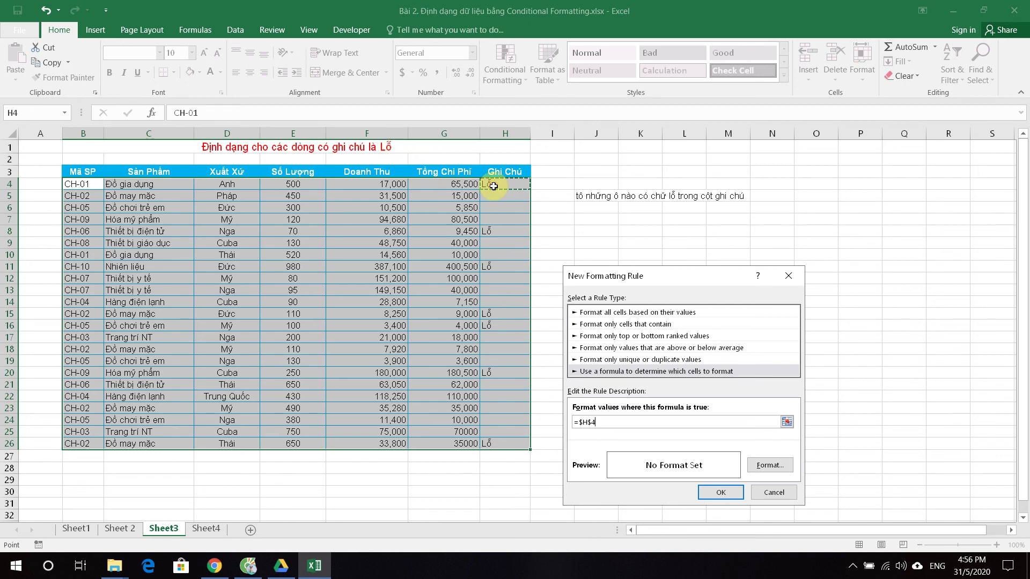
key("F4")
key("F4")
type("=\"lỗ")
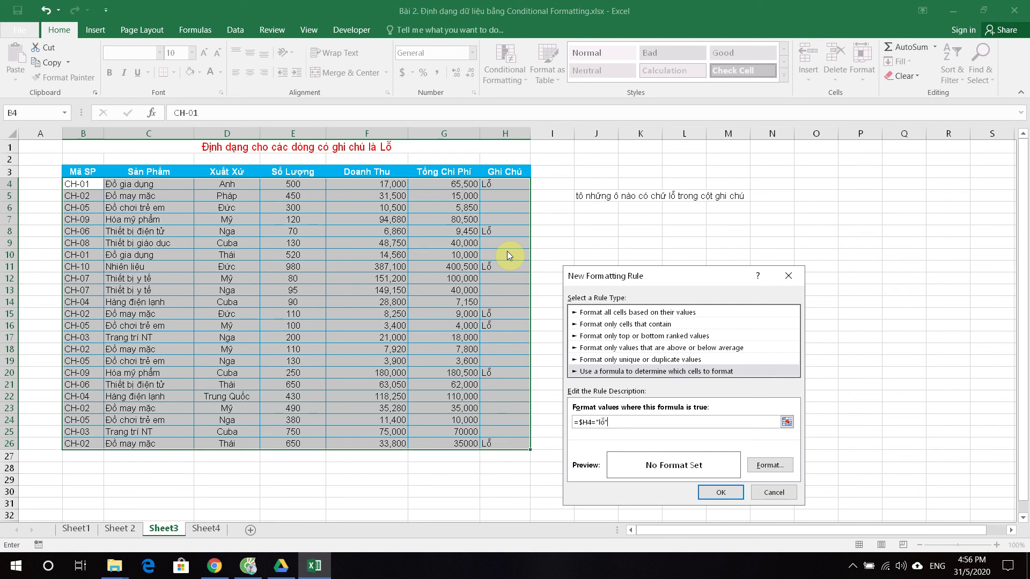
Step: Give the rule a grey background fill and apply it to the table
left_click(771, 465)
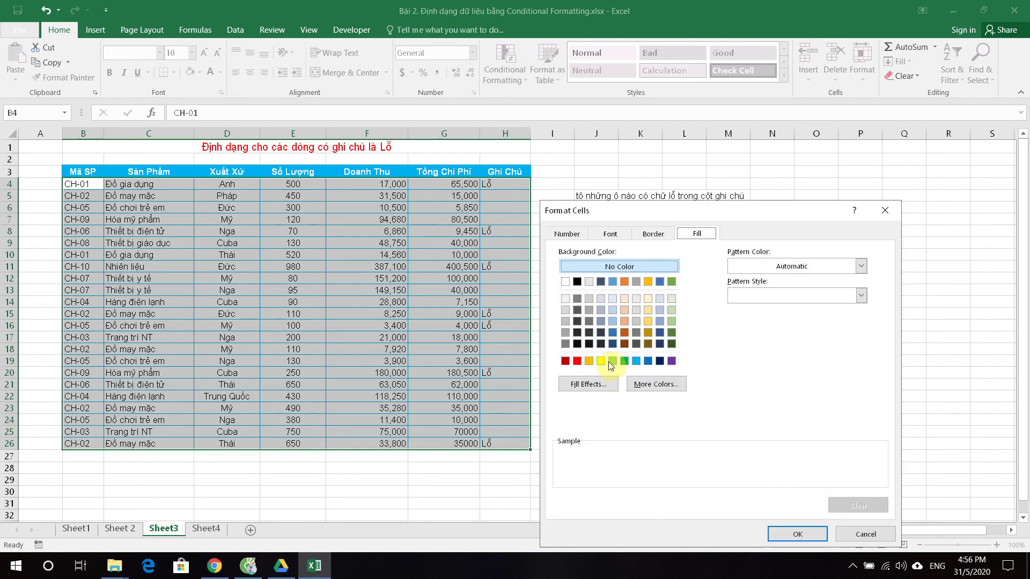
left_click(564, 321)
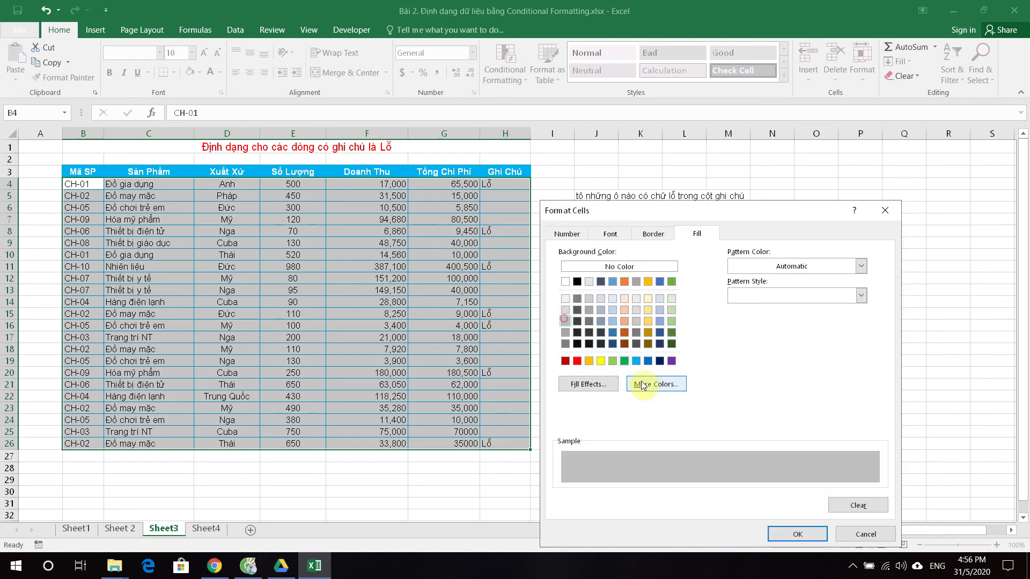
left_click(797, 534)
left_click(728, 498)
left_click(728, 440)
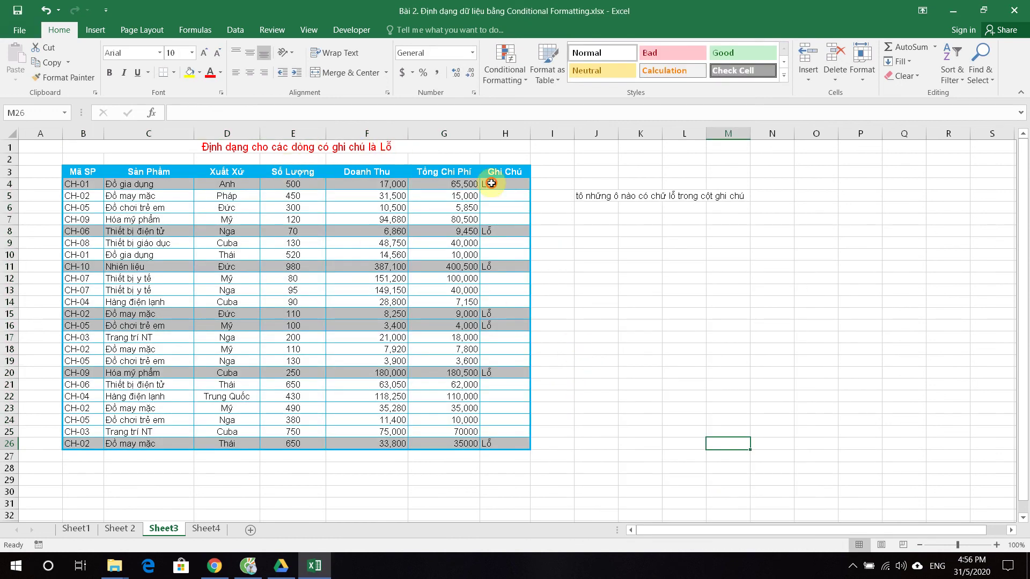
Step: Switch to Sheet4 and select the student table's data rows B4:F21
left_click(496, 231)
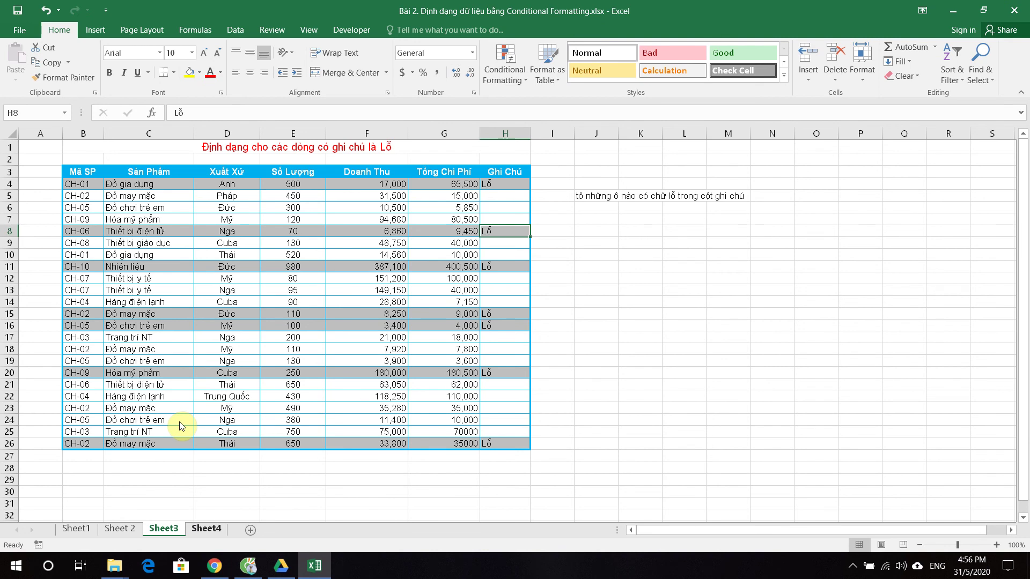
left_click(207, 529)
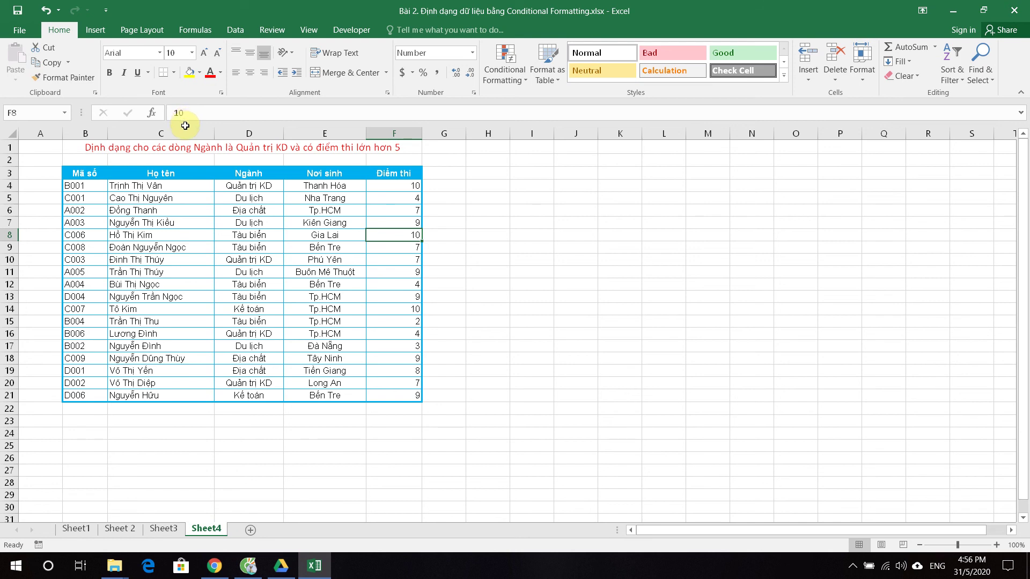
left_click(248, 185)
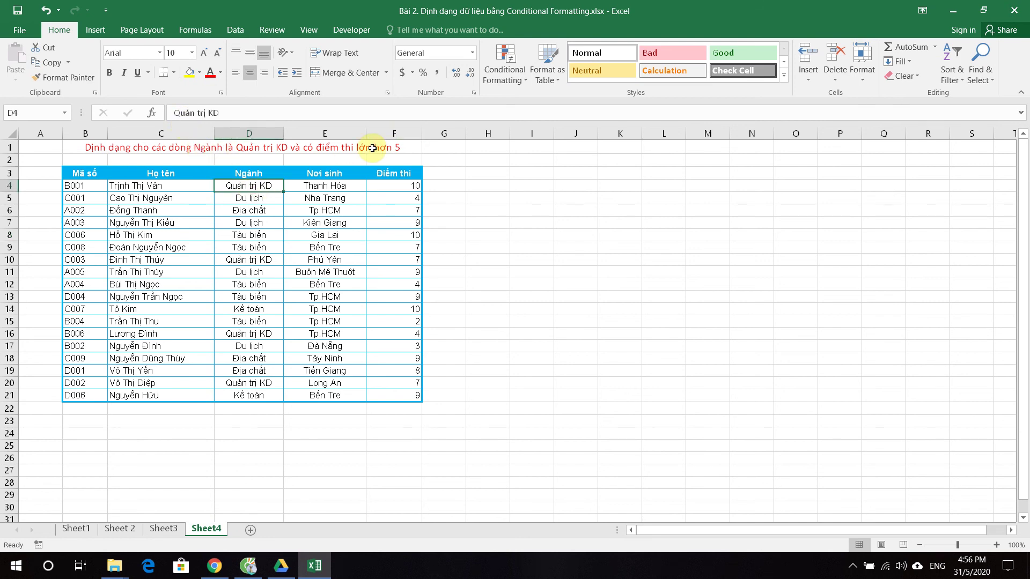
left_click(423, 185)
mouse_move(75, 185)
left_mouse_down()
mouse_move(320, 273)
mouse_move(408, 393)
left_mouse_up()
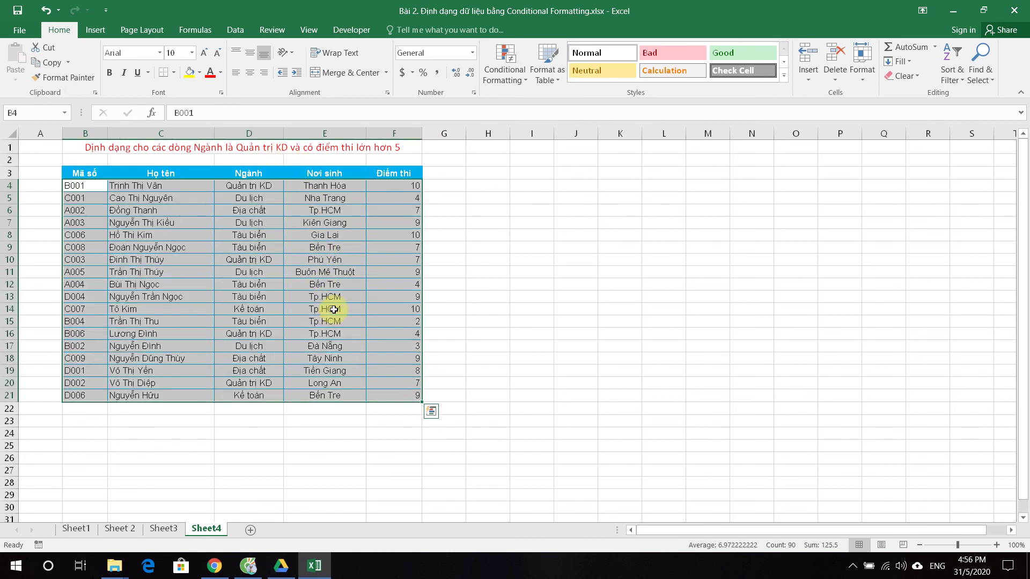
Step: Create a formula rule =AND($D4="quản trị kd",$F4>5) for the student table
left_click(504, 62)
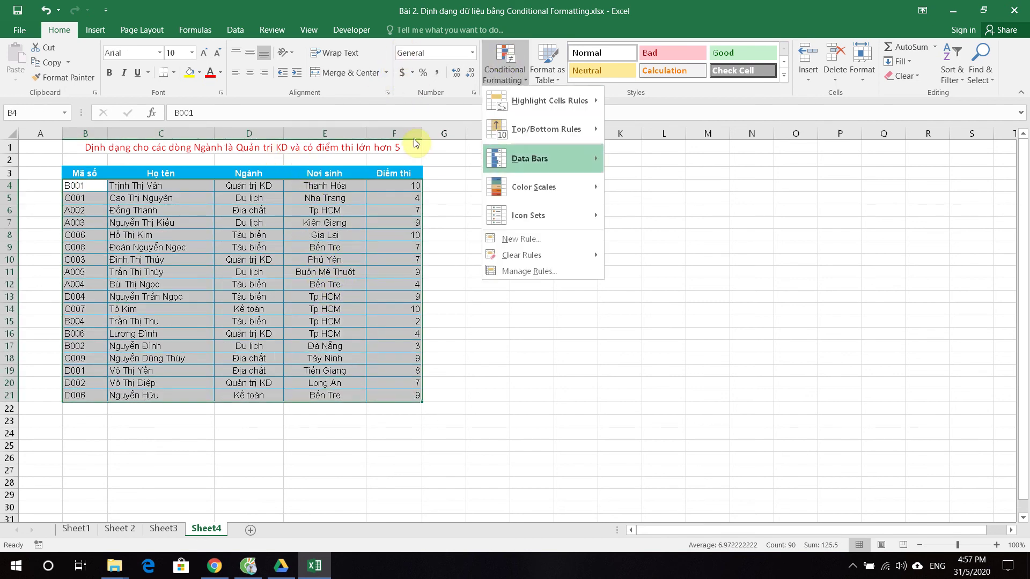
left_click(521, 238)
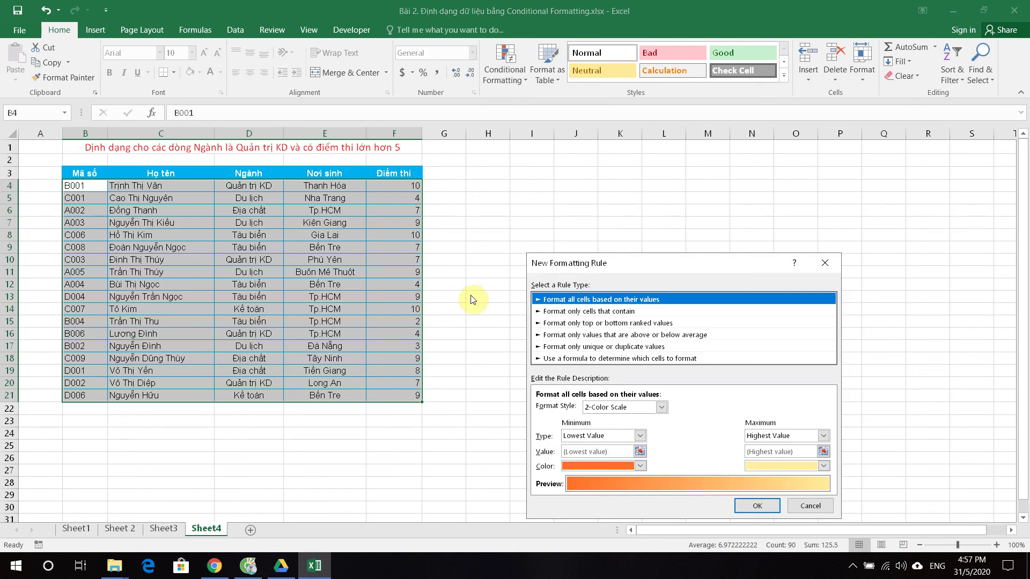
left_click(595, 357)
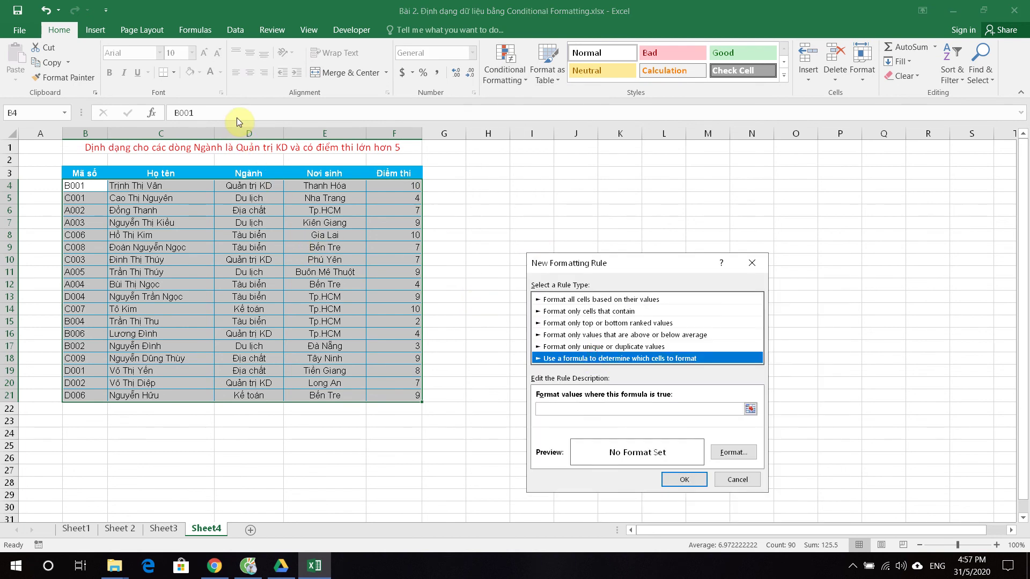
left_click(584, 409)
type("=and(")
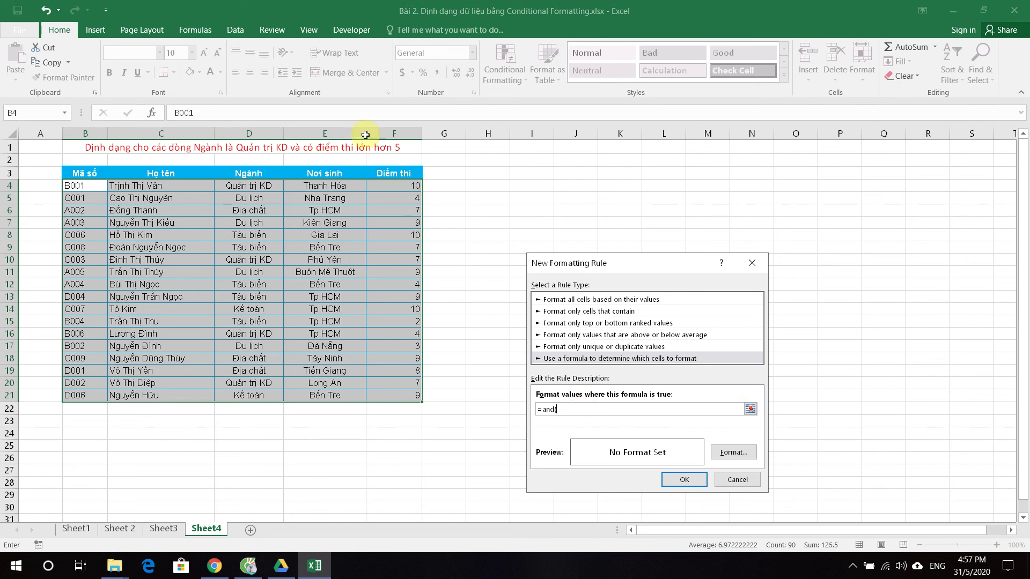
left_click(262, 186)
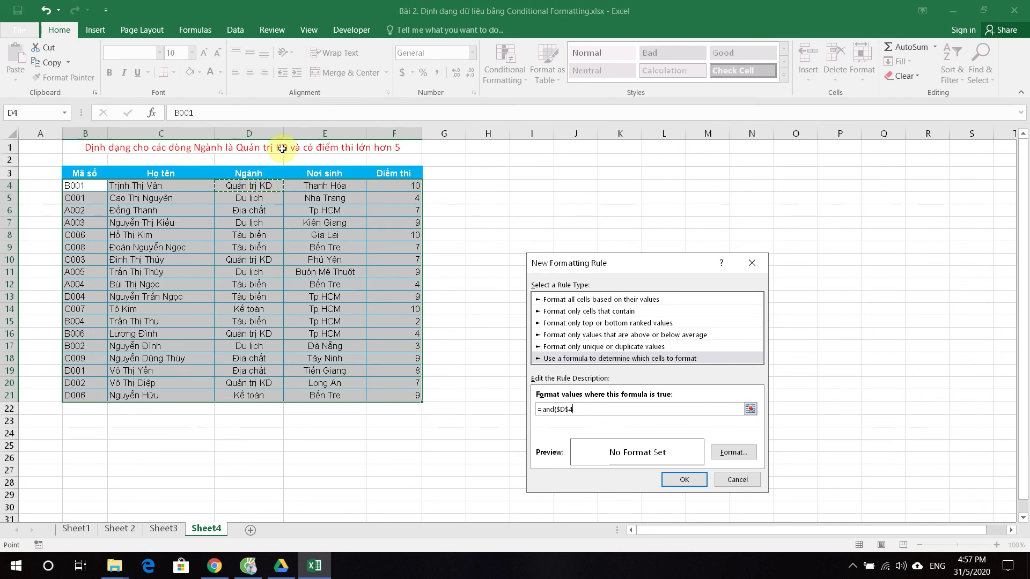
key("F4")
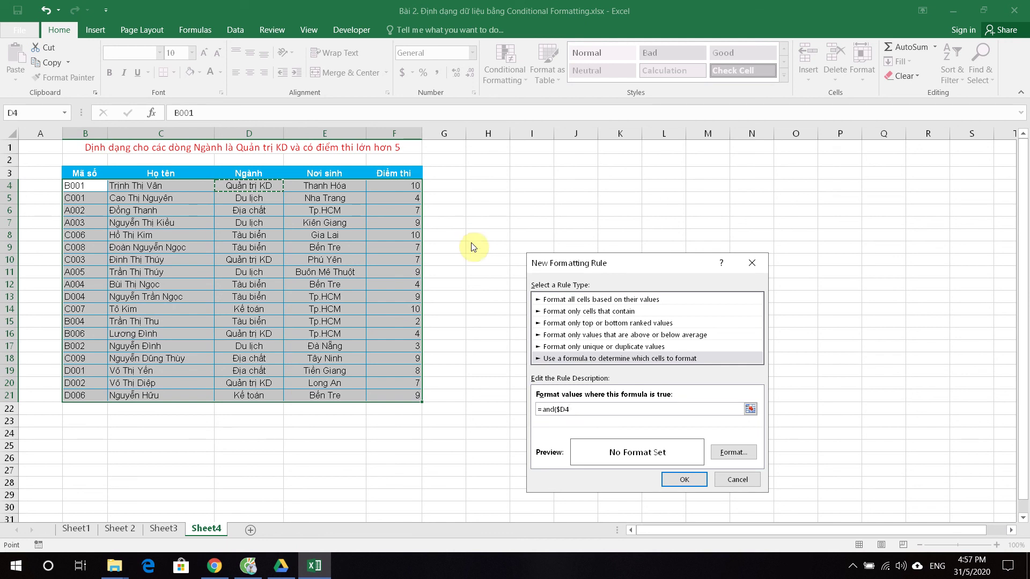
type("=\"quản trị ")
type("kd\",")
left_click(400, 185)
key("F4")
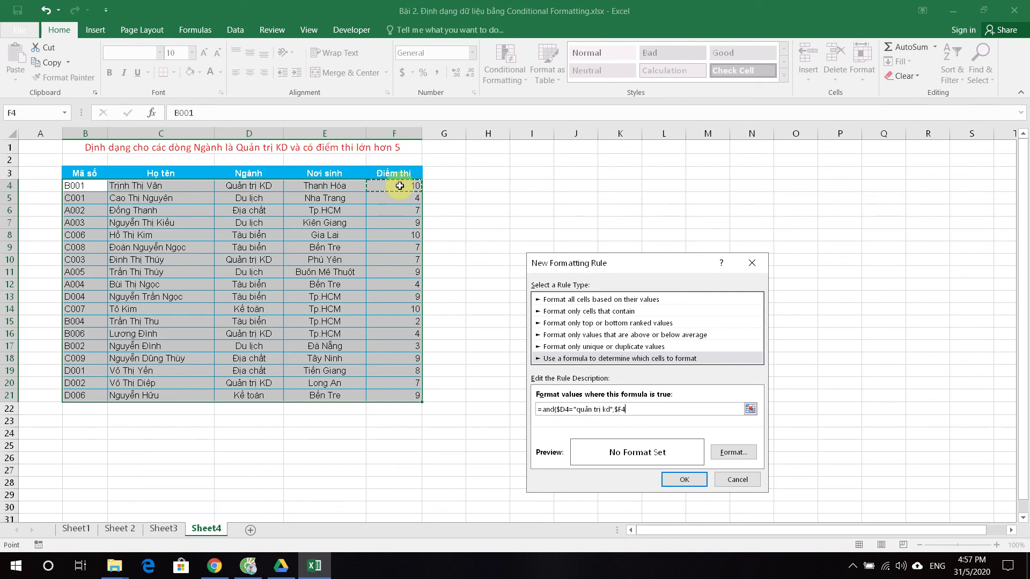
type(">5")
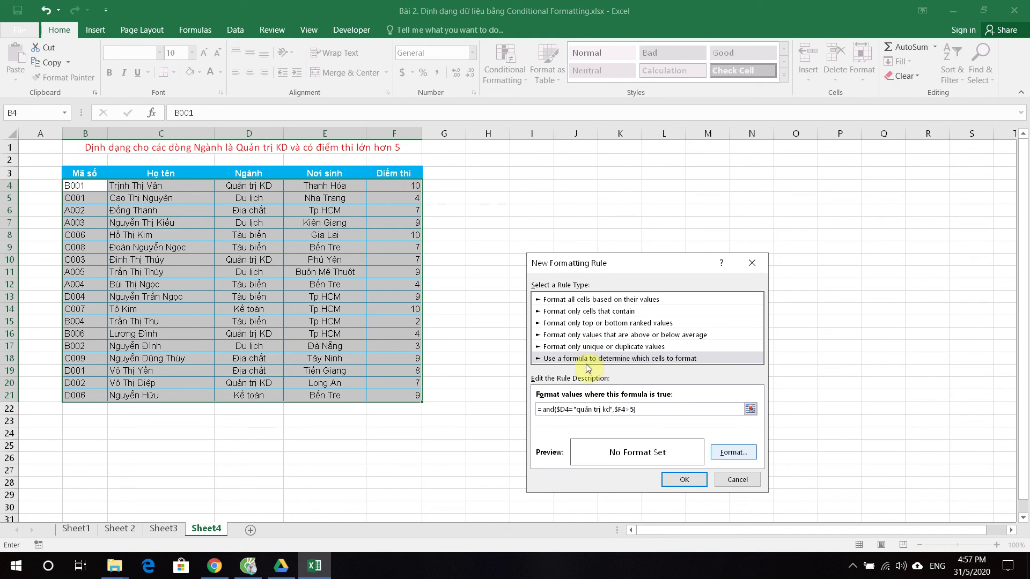
Step: Give the AND rule a grey background fill and apply it
left_click(733, 452)
left_click(529, 309)
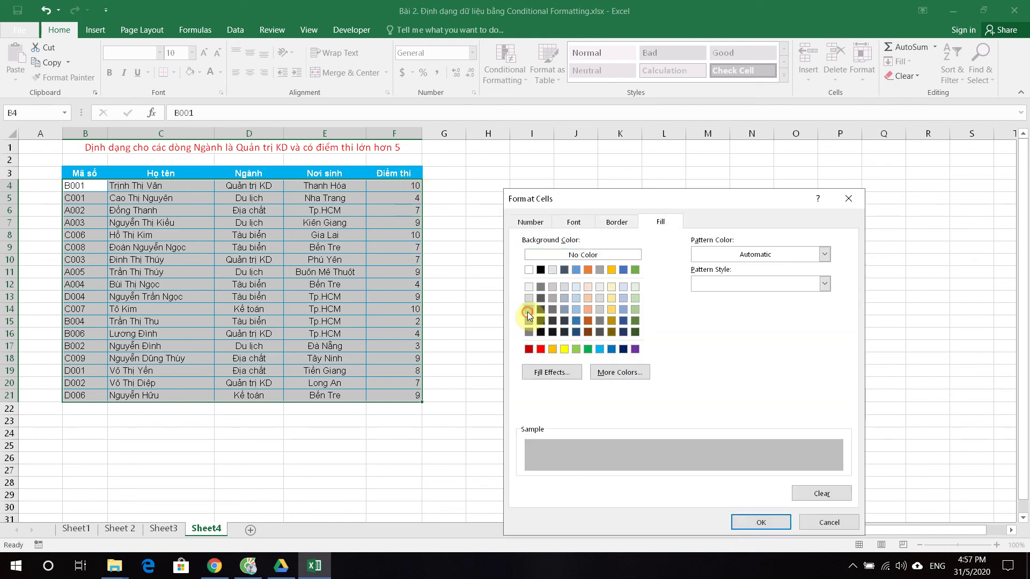
key("Return")
left_click(684, 479)
left_click(617, 432)
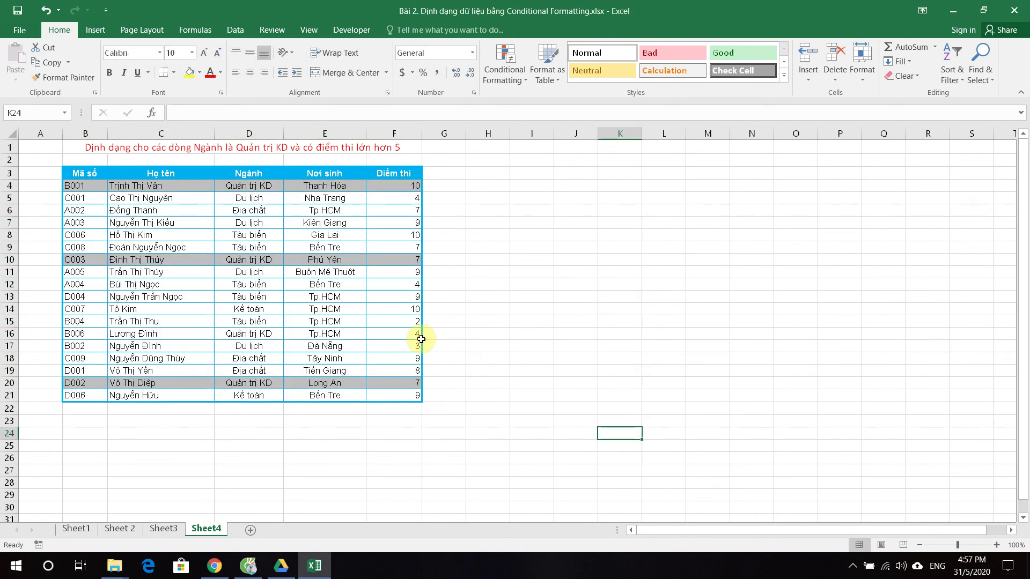
Step: Switch to Sheet 2 and select the Câu 1 grid C7:F11
left_click(88, 529)
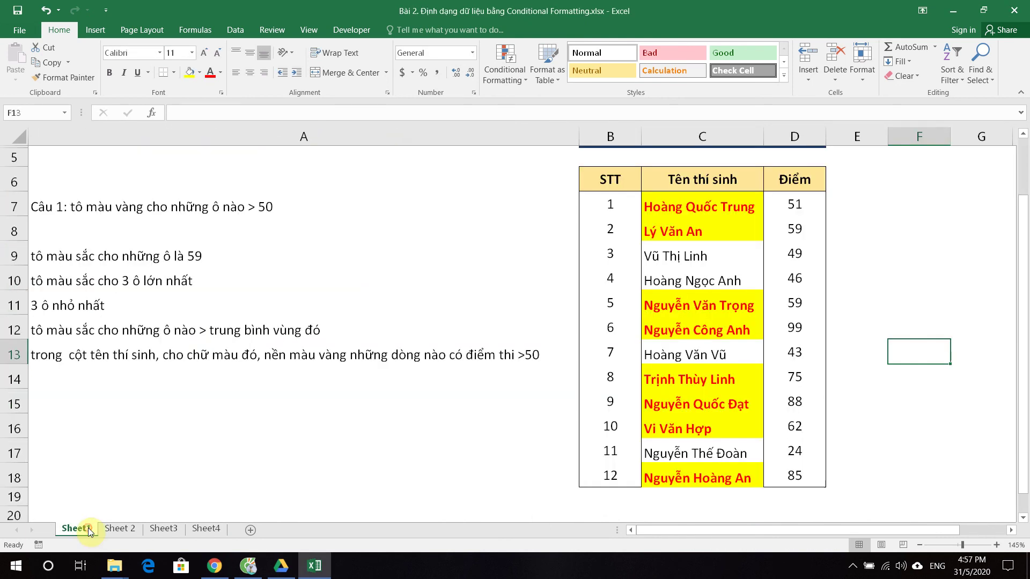
left_click(120, 529)
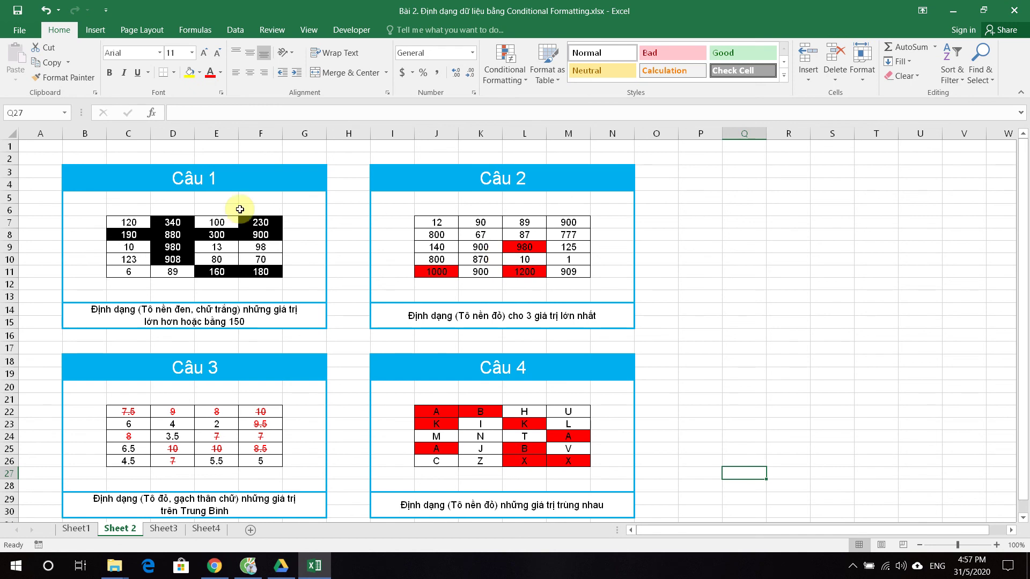
left_click_drag(86, 172, 550, 487)
left_click(403, 332)
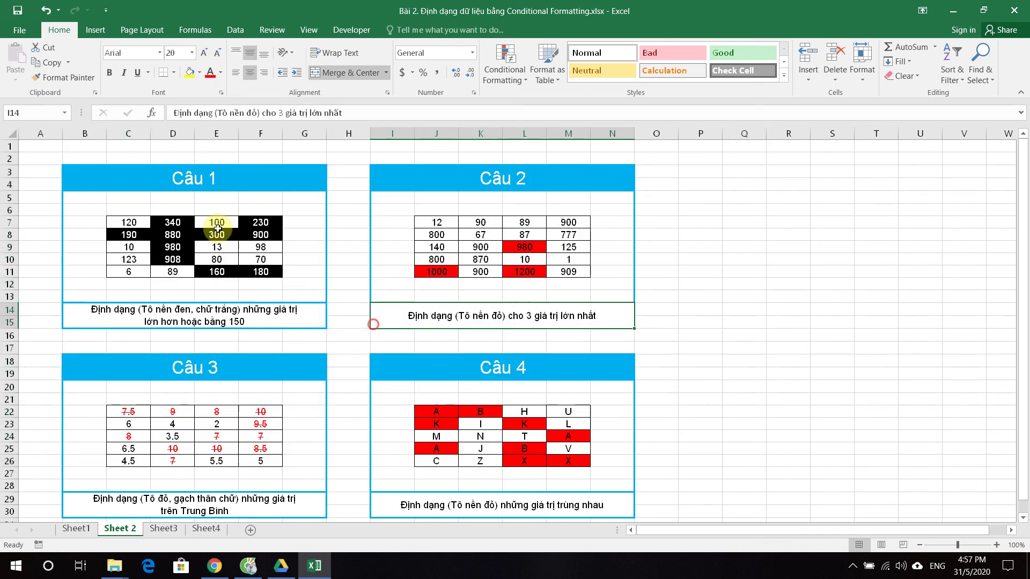
left_click_drag(123, 220, 261, 271)
left_click_drag(209, 218, 261, 272)
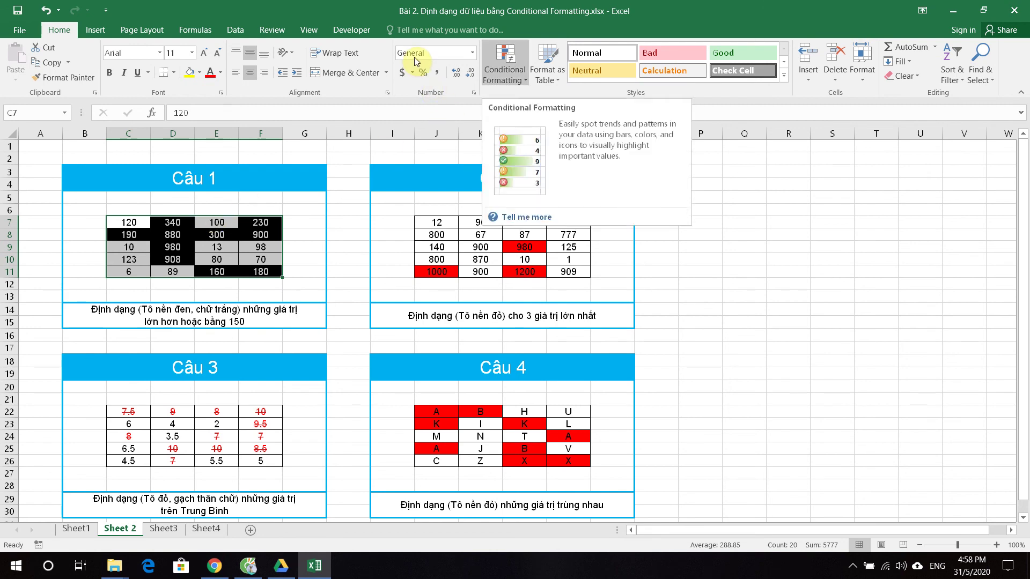
Step: Clear the conditional formatting rules from the selected Câu 1 grid
left_click(518, 75)
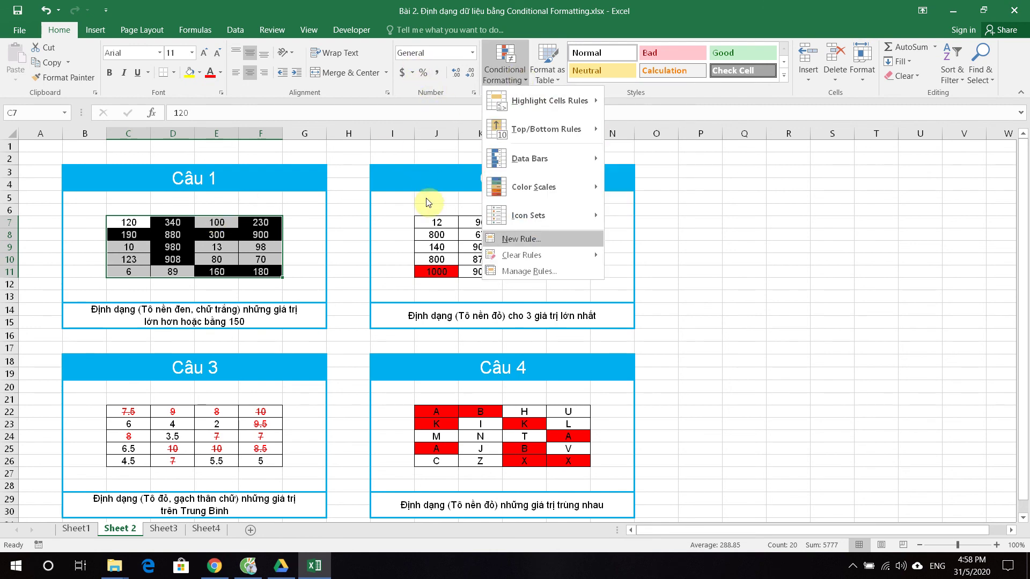
mouse_move(521, 256)
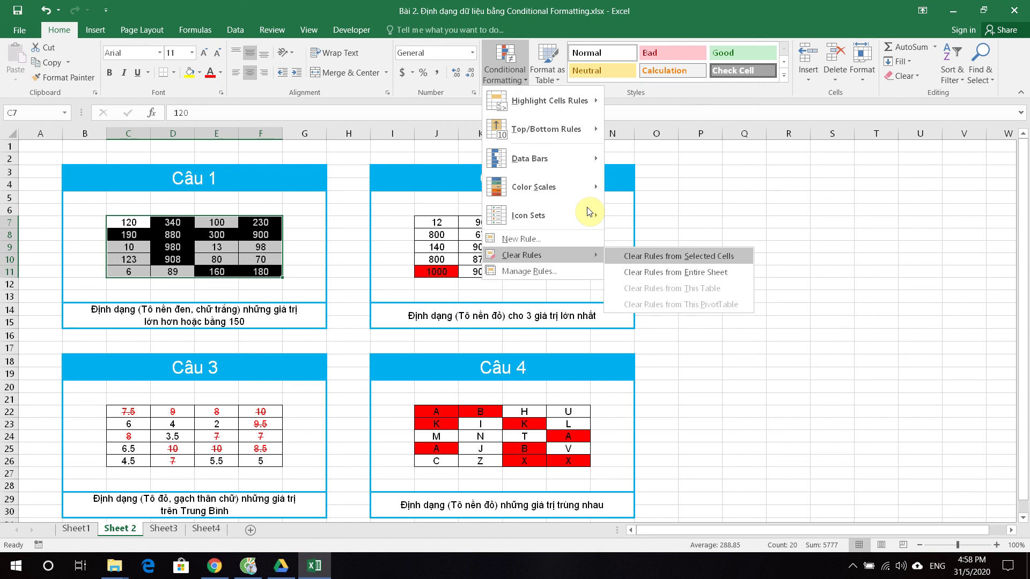
key("Down")
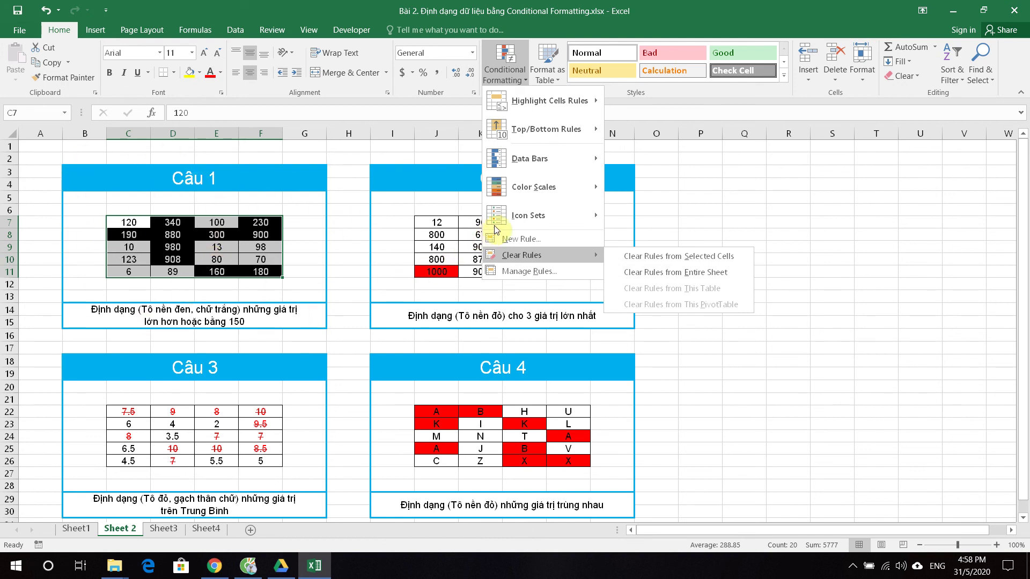
left_click(665, 256)
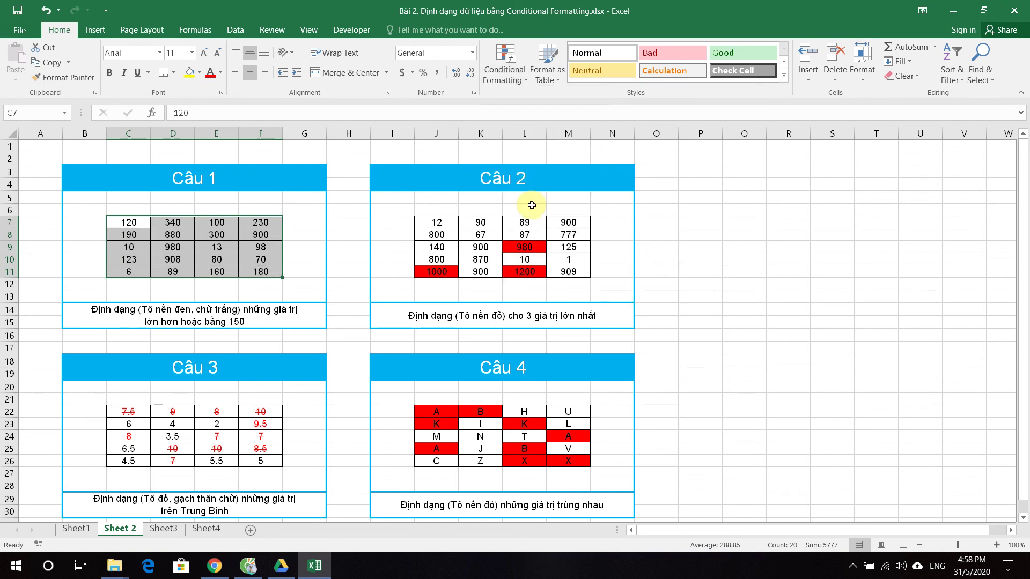
left_click(663, 259)
Step: Clear all remaining rules from Sheet 2 and switch to Sheet1
left_click(504, 70)
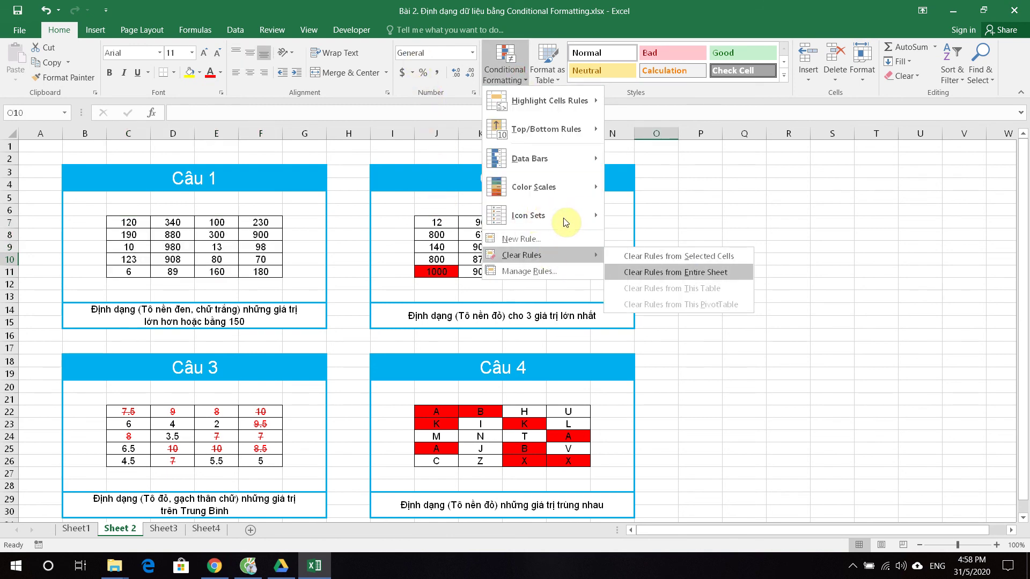
left_click(700, 272)
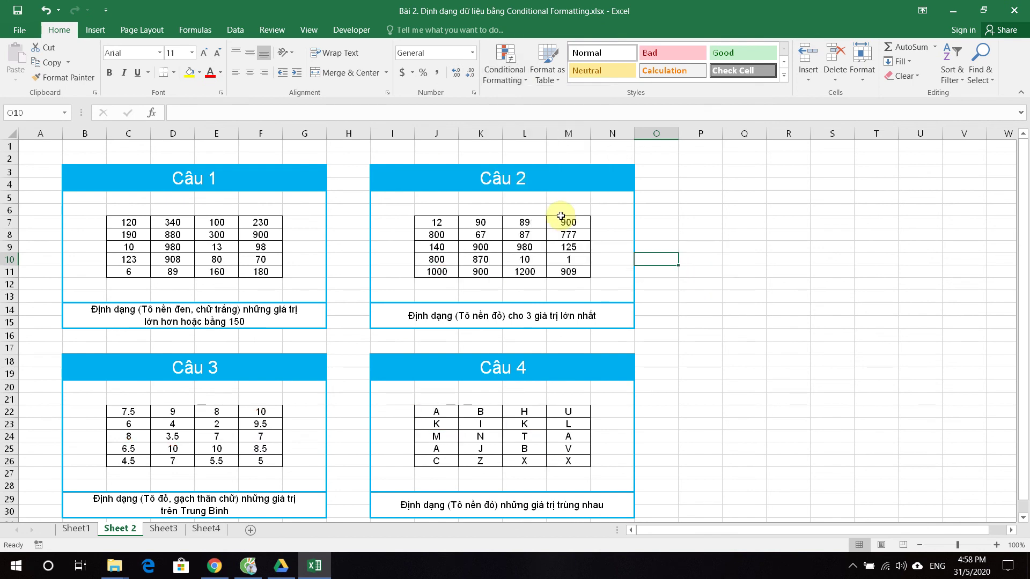
left_click(694, 269)
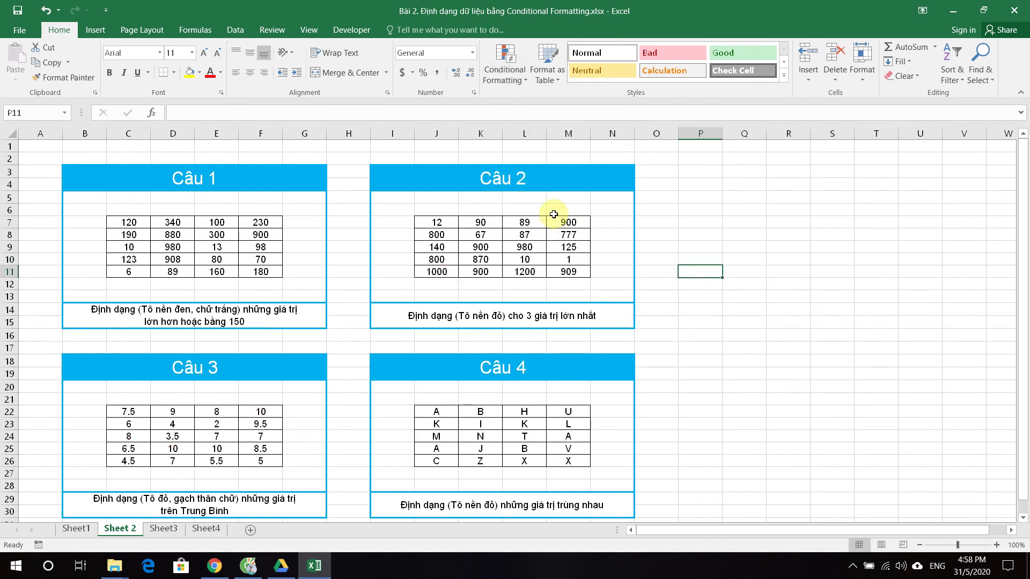
left_click(86, 529)
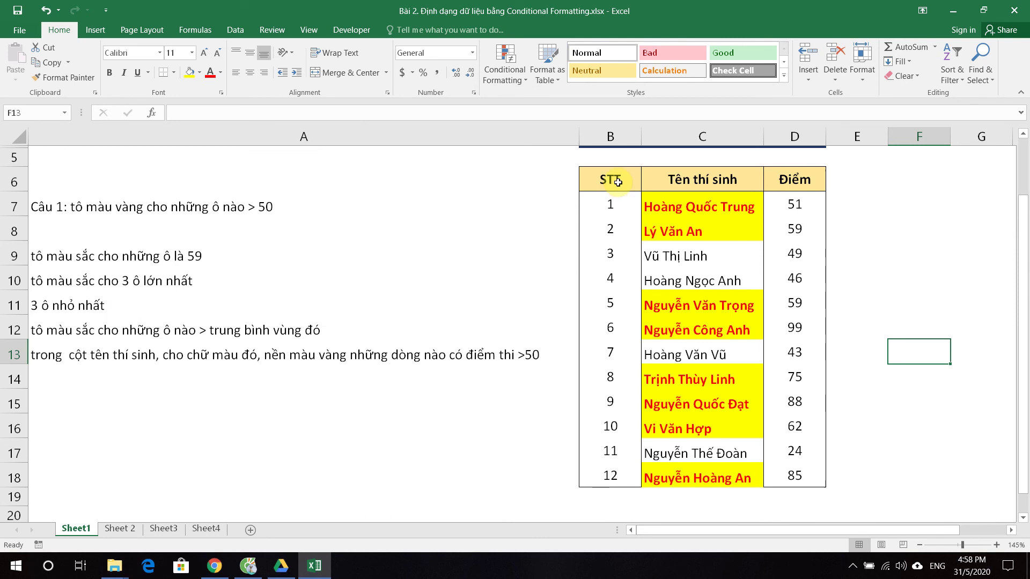
Step: Type the note 'tô màu sắc cột điểm: những ô nào >50 và những ô nào <40' in A15
left_click_drag(794, 204, 794, 475)
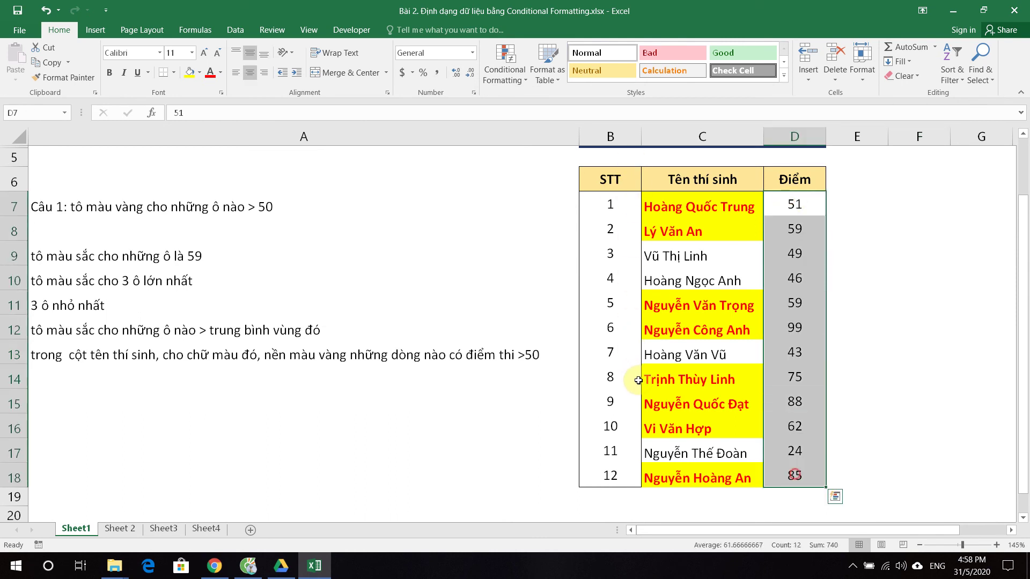
left_click(131, 400)
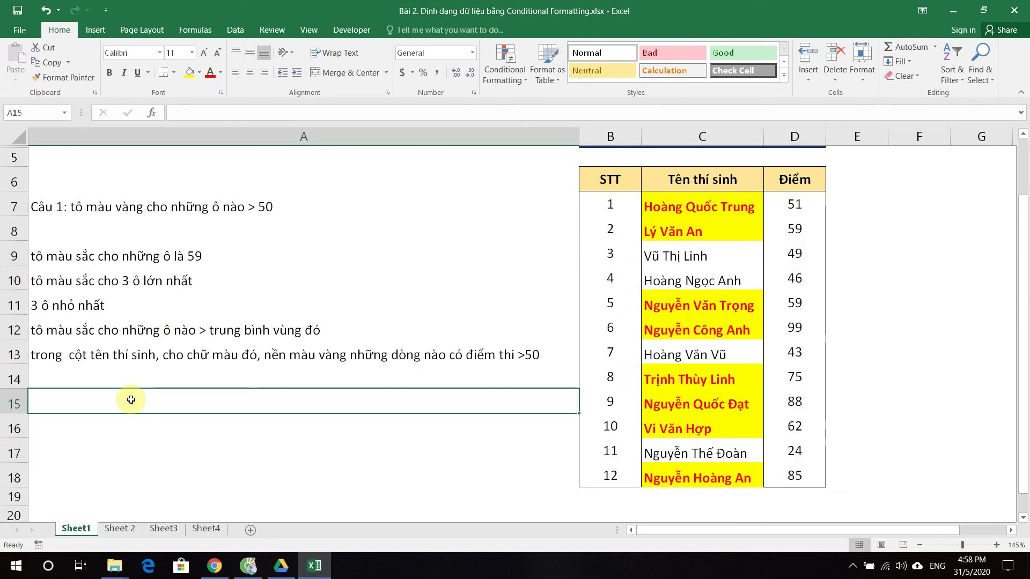
type("tômàu")
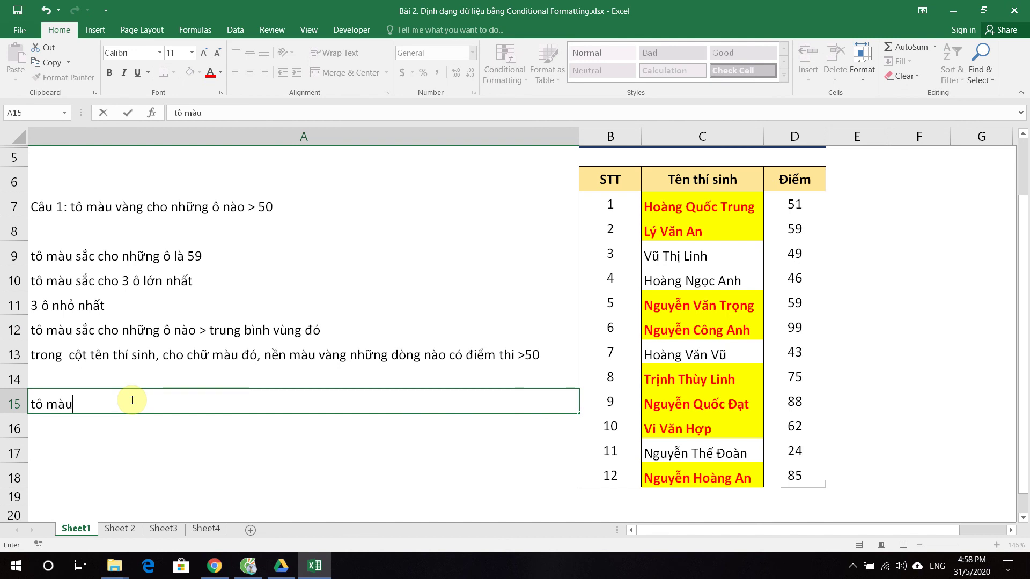
type(" săc ")
type("cột")
type(" điểm: như")
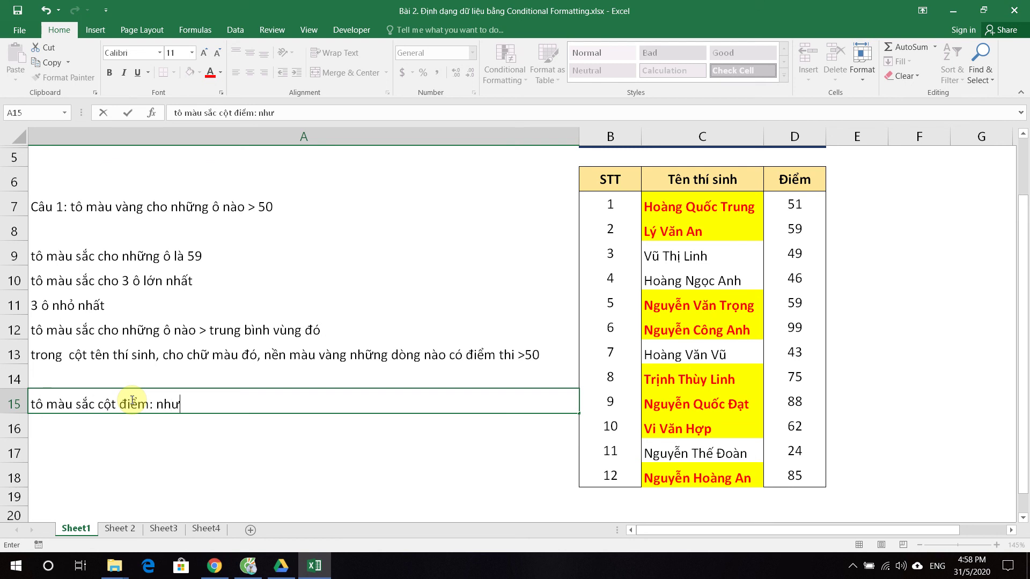
key("BackSpace")
type("ững ô nào ")
type(">")
type("50 và nhưn")
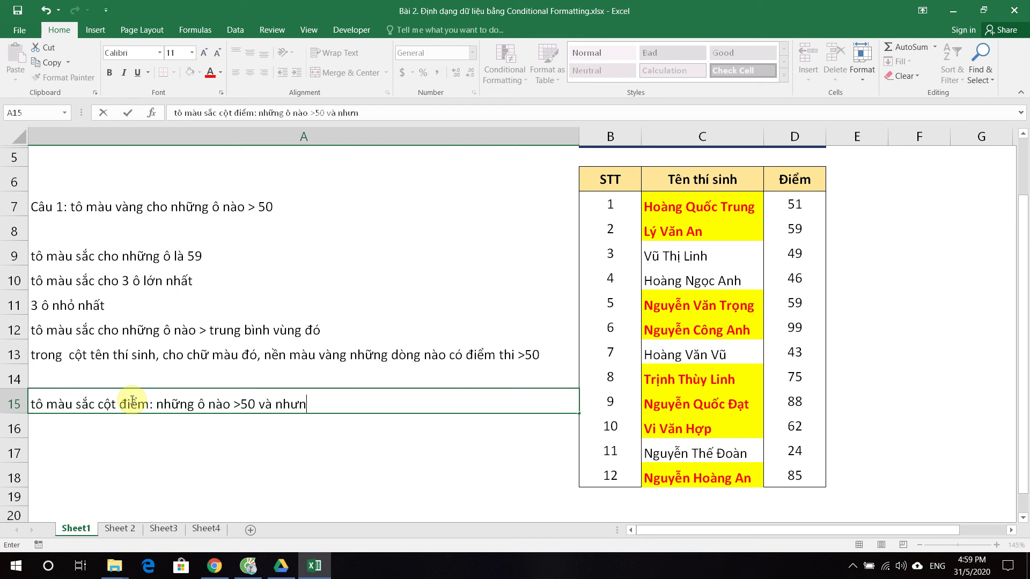
key("BackSpace")
key("BackSpace")
type("ững ô nào <")
type("40")
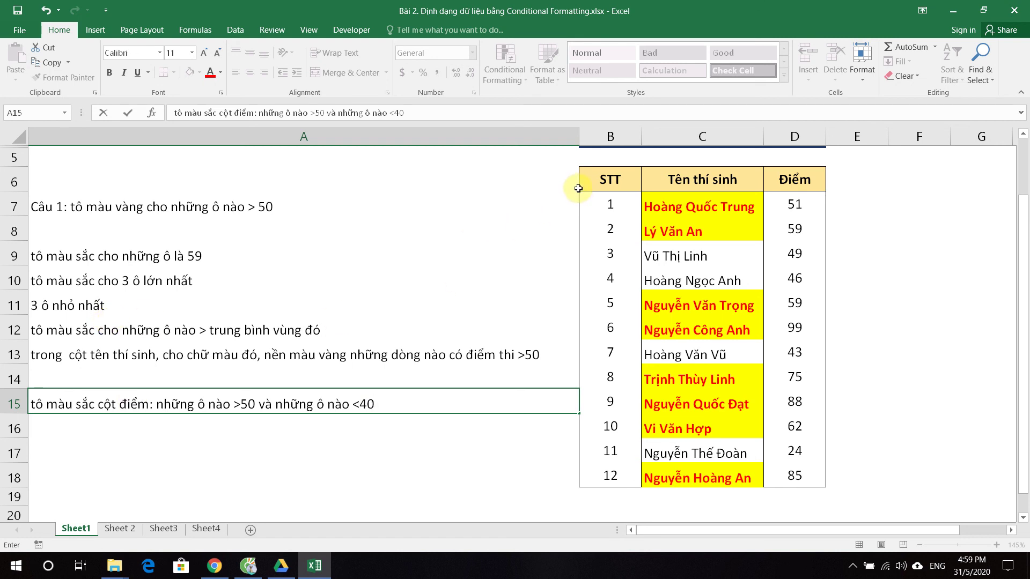
Step: Select the Điểm scores D7:D18 and open the conditional formatting rules manager
left_click(777, 203)
key("shift+Down")
key("shift+Down")
key("shift+Down")
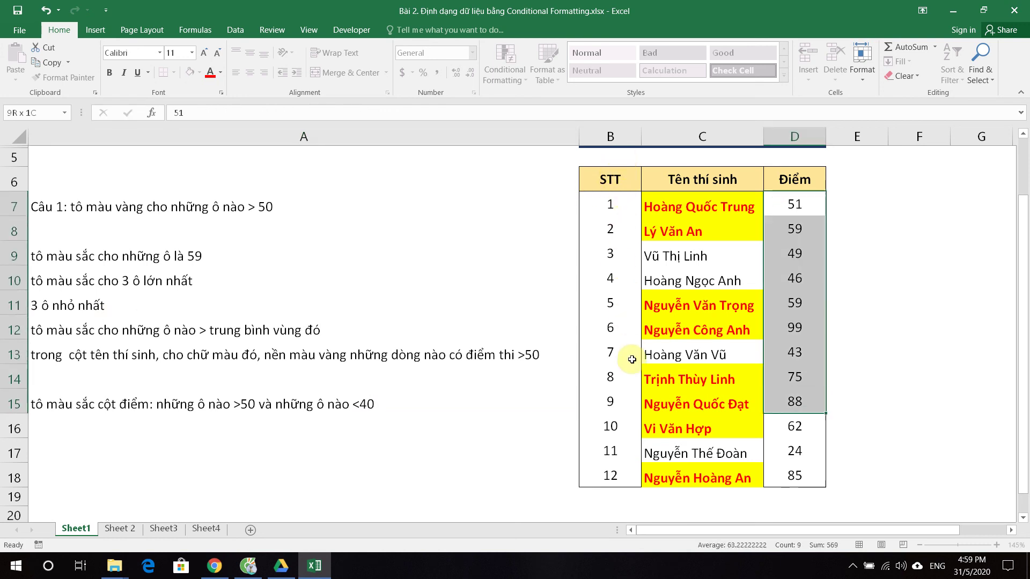
key("shift+Down")
key("shift+Down")
key("shift+Down")
left_click(515, 78)
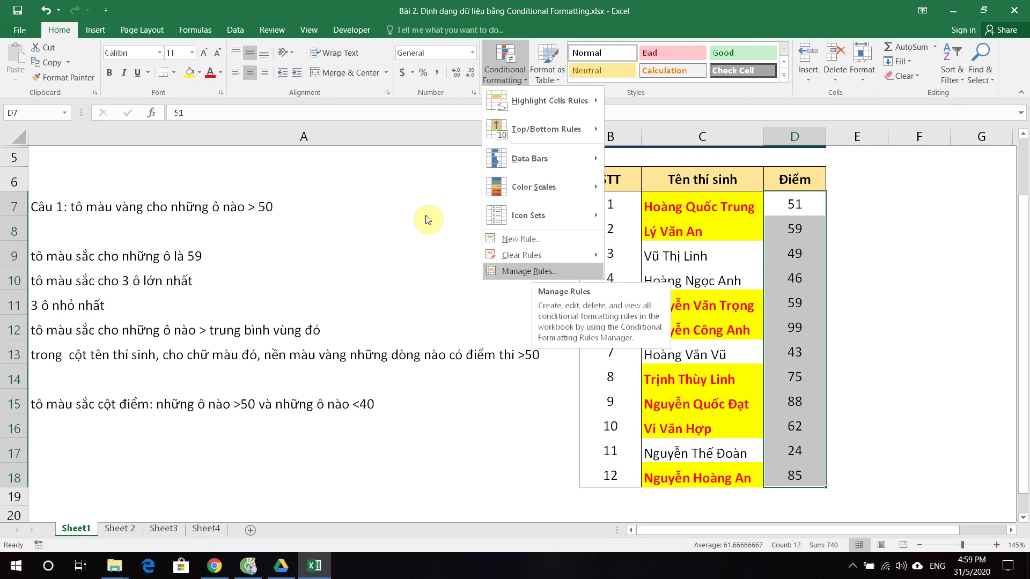
key("Return")
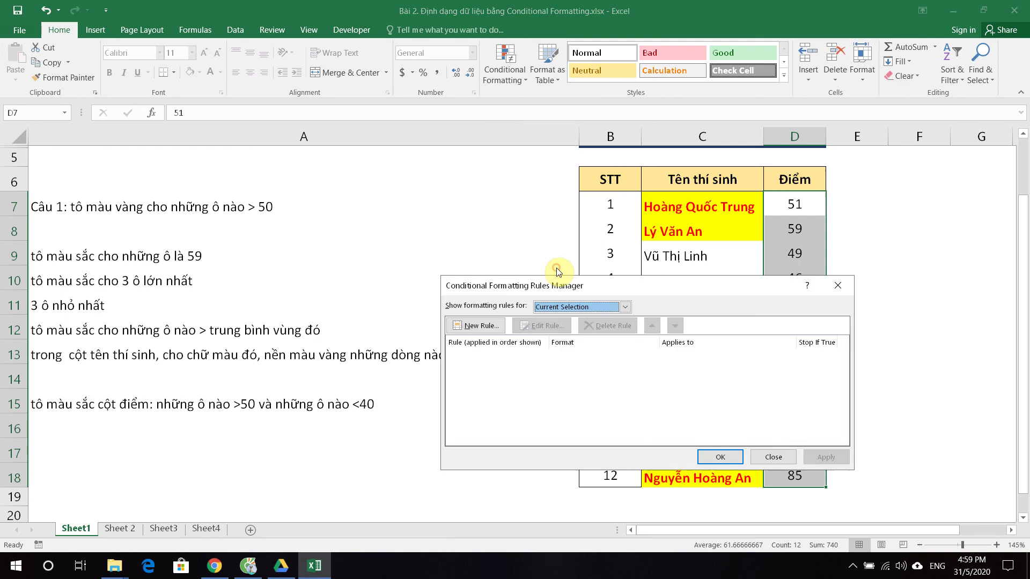
Step: Add a Cell Value greater than 50 rule with an orange fill
left_click(477, 325)
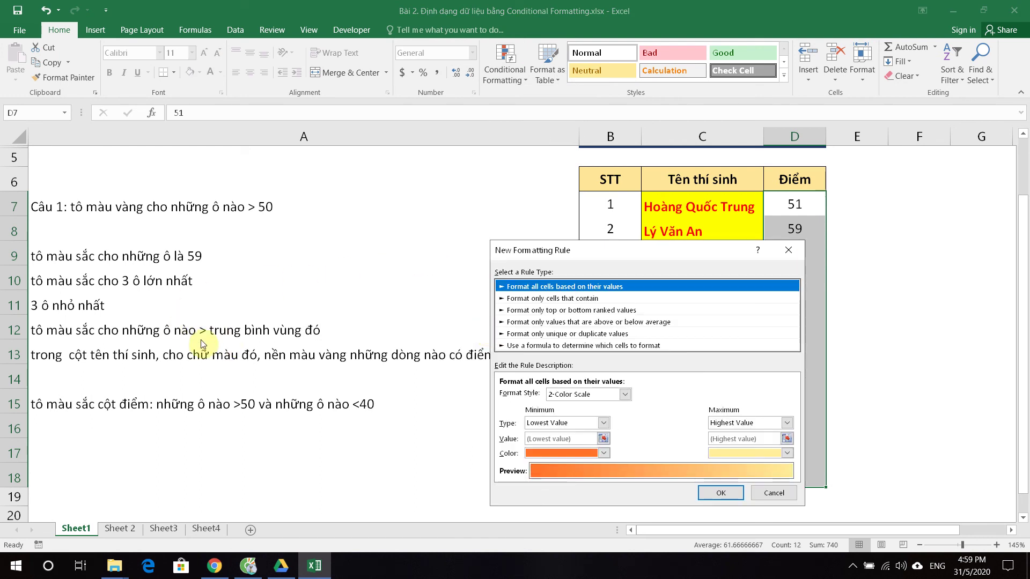
left_click(525, 302)
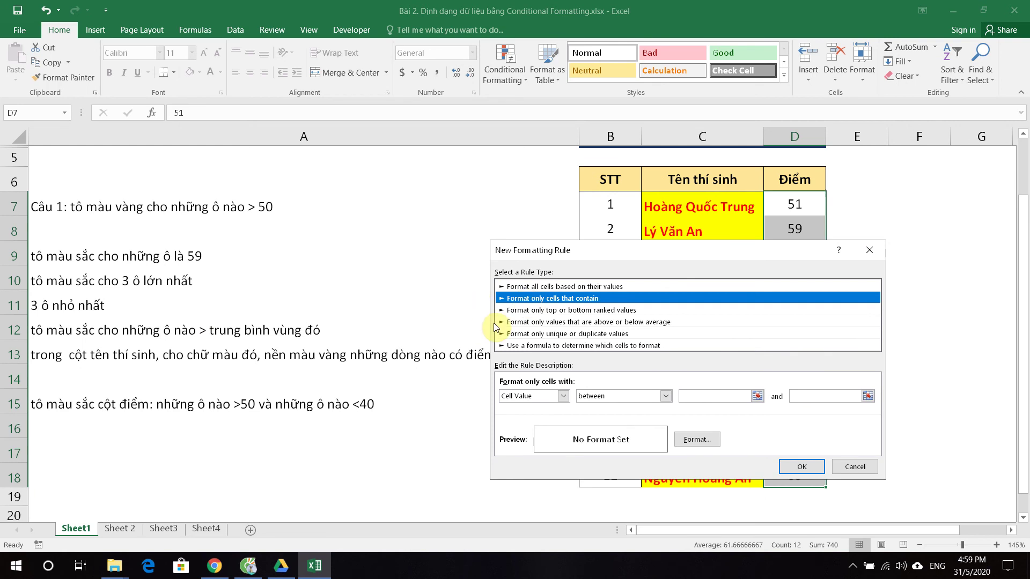
key("alt+Down")
key("Up")
key("Up")
key("Up")
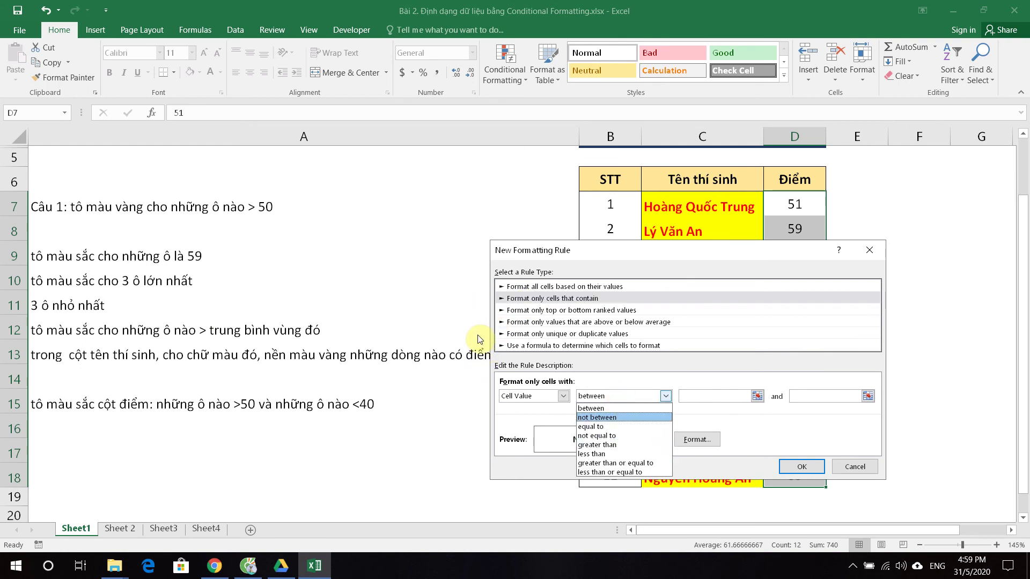
key("Down")
key("Down")
key("Down")
key("Return")
left_click(721, 396)
type("50")
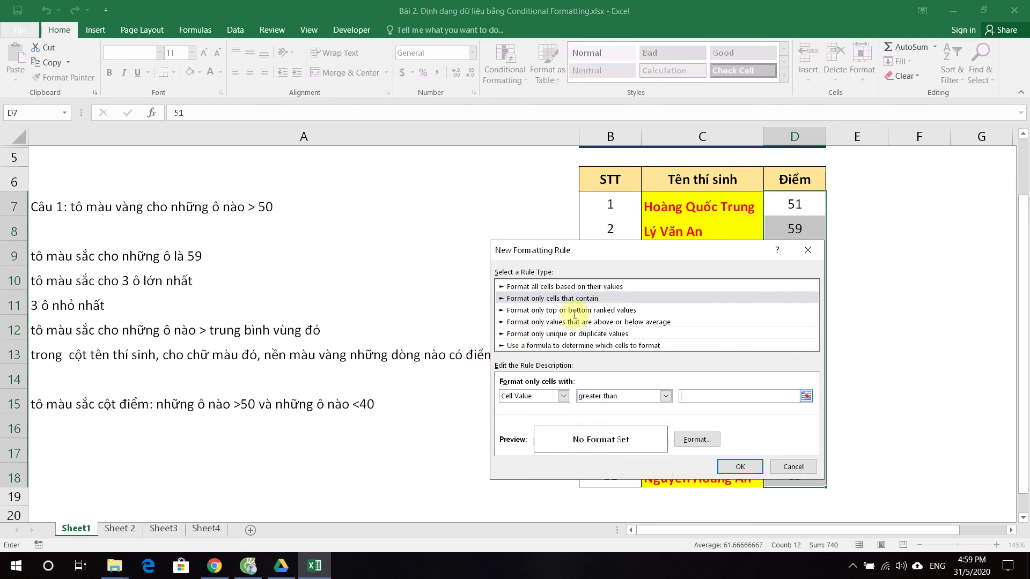
left_click(697, 438)
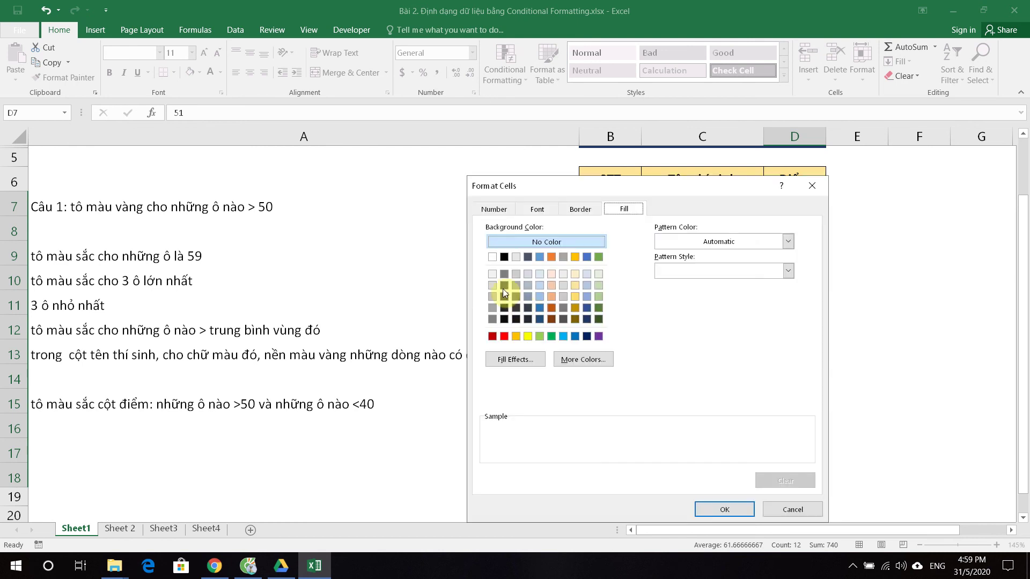
left_click(551, 257)
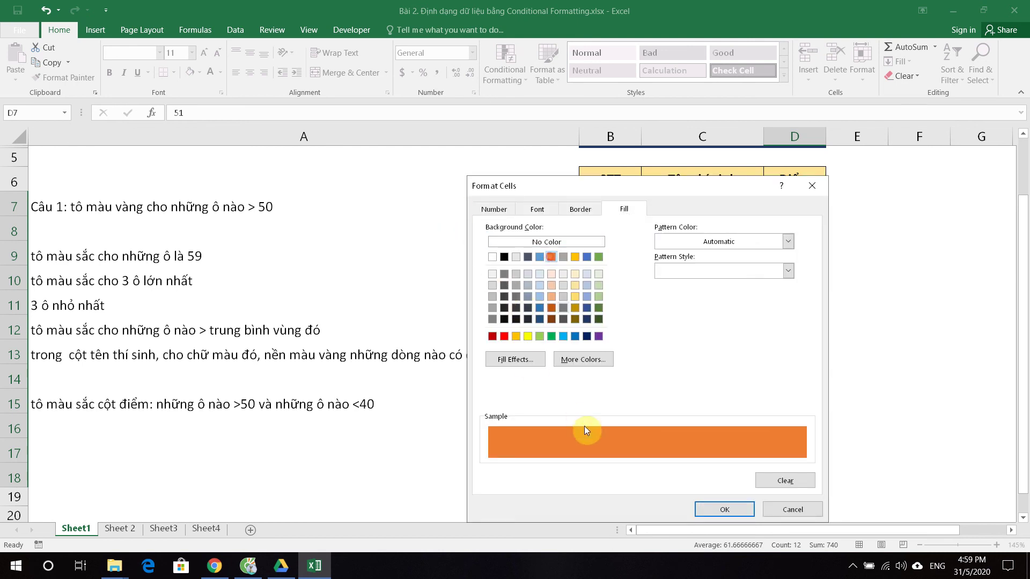
left_click(723, 509)
left_click(732, 466)
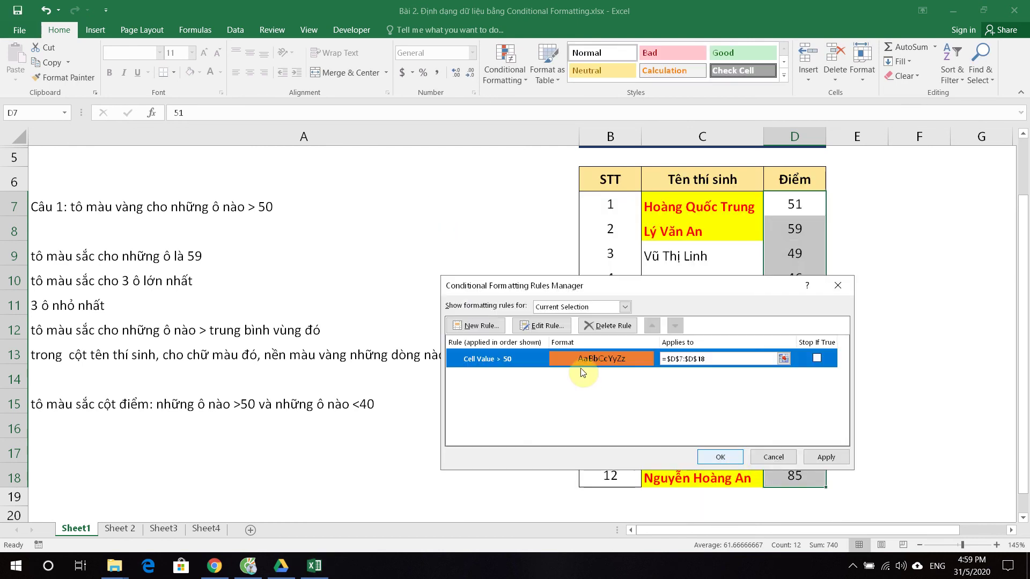
Step: Add a Cell Value less than 40 rule with a green fill, then apply both rules
left_click(475, 325)
left_click(557, 298)
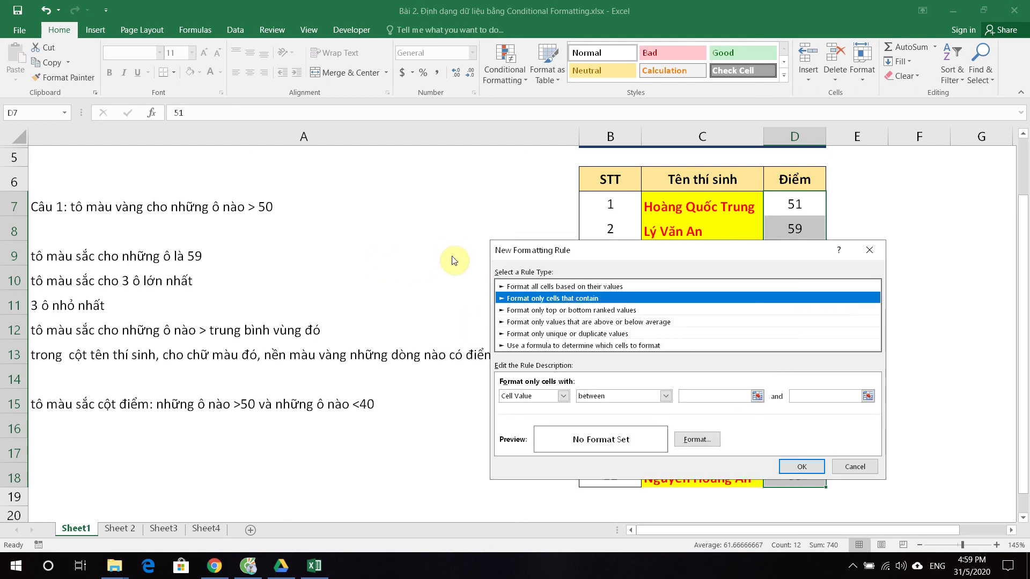
left_click(611, 396)
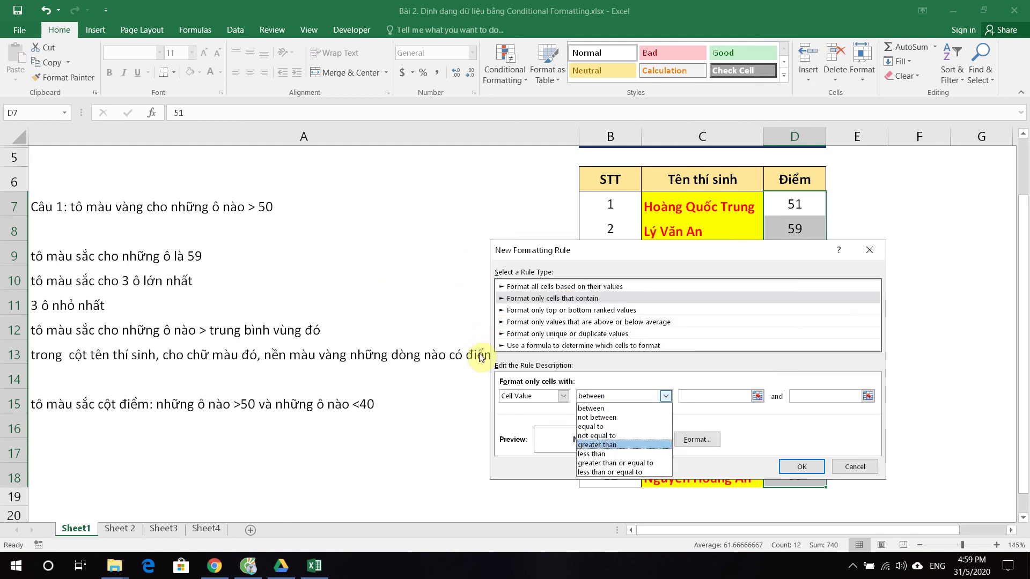
left_click(593, 454)
left_click(691, 396)
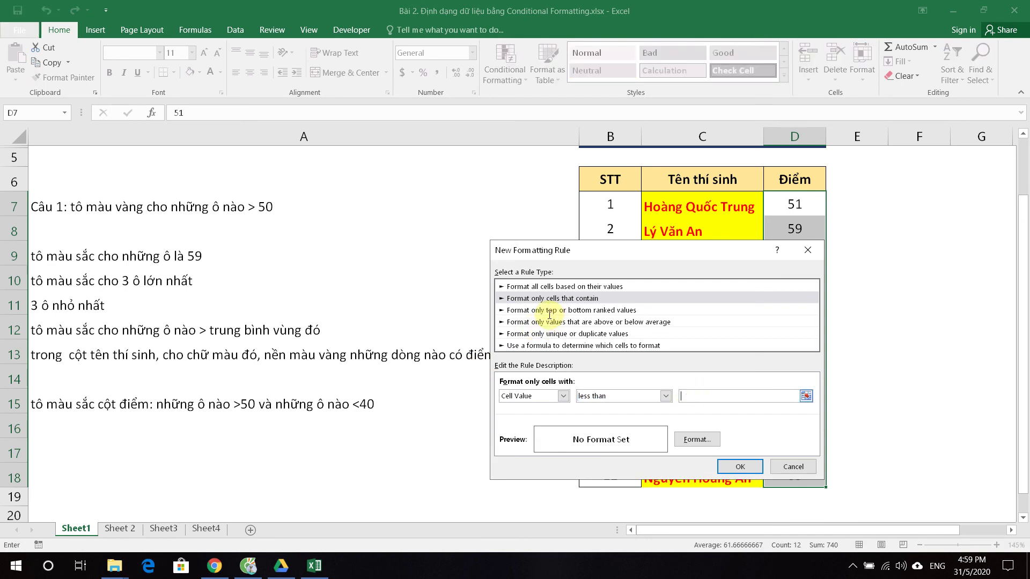
type("40")
left_click(688, 439)
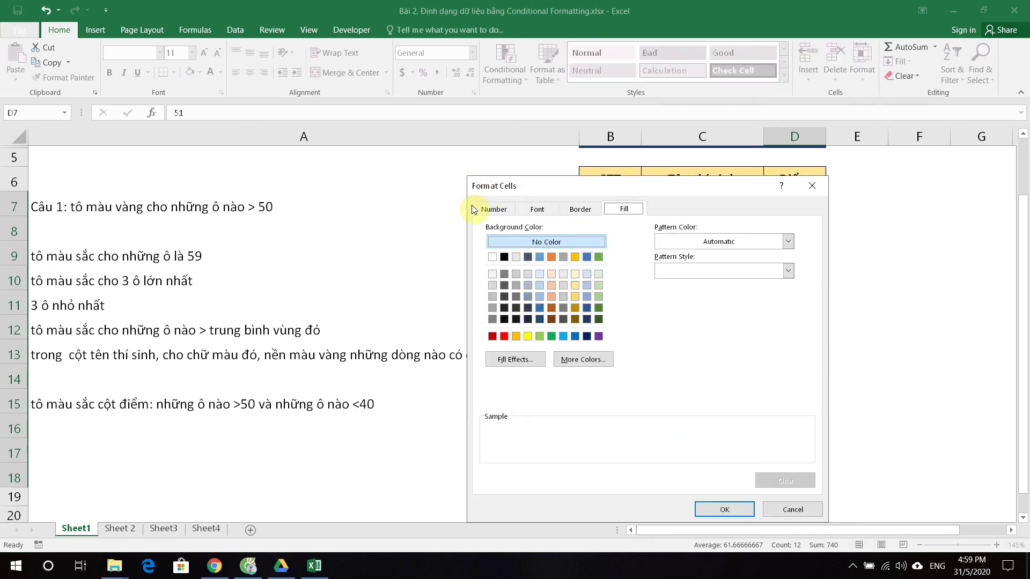
left_click(598, 257)
left_click(724, 510)
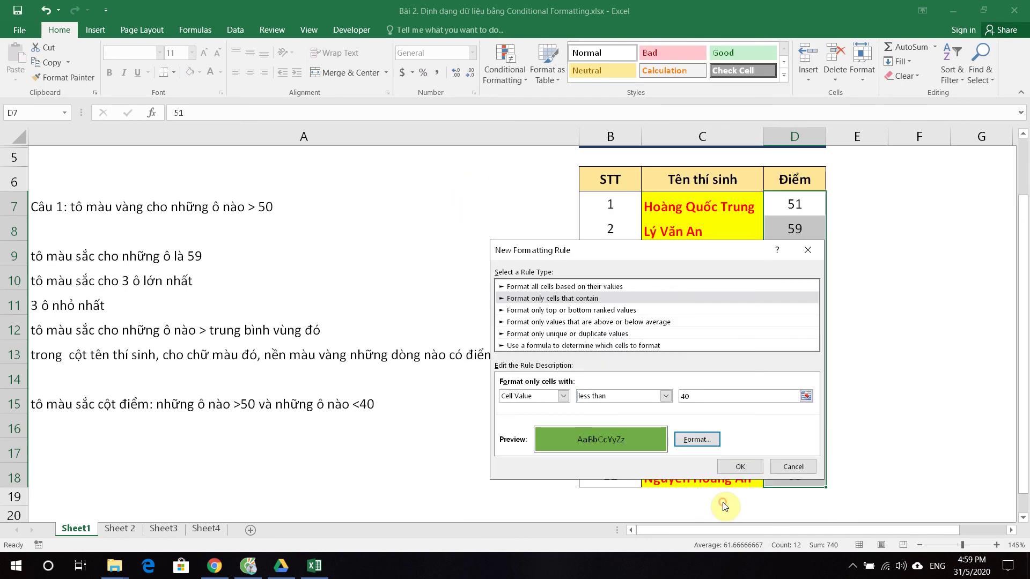
left_click(738, 465)
left_click(729, 456)
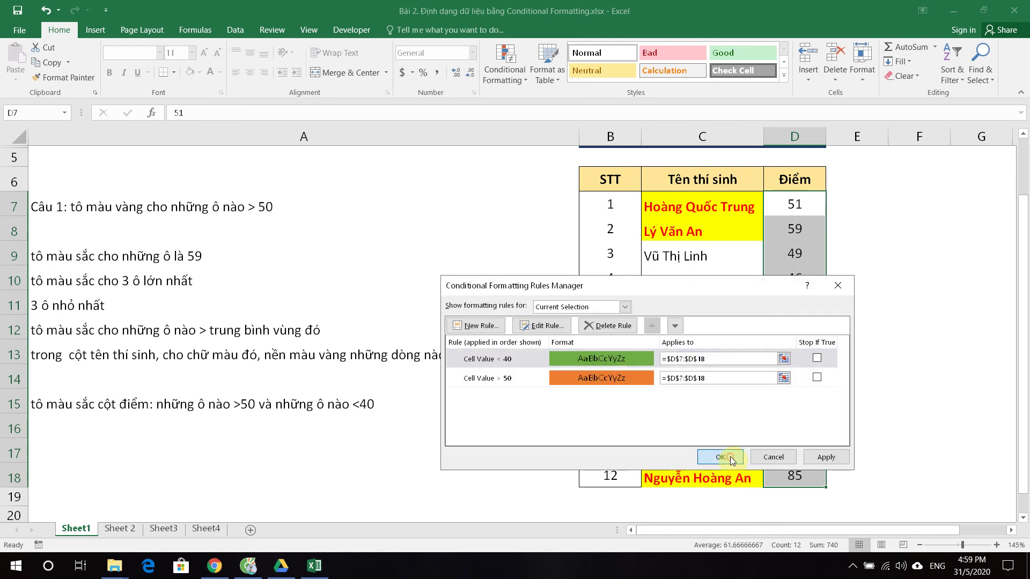
left_click(858, 328)
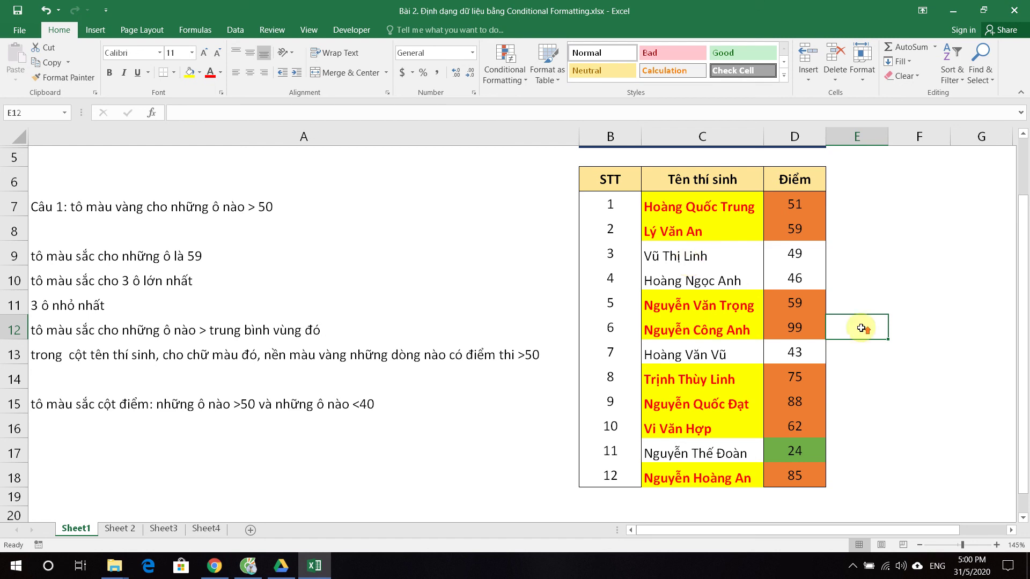
scroll(861, 328, "up", 2)
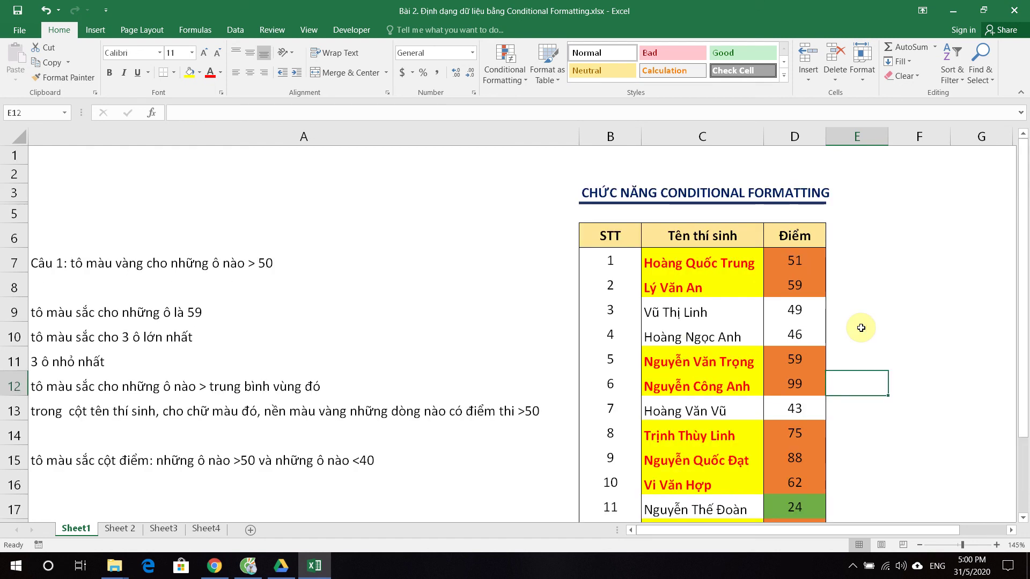